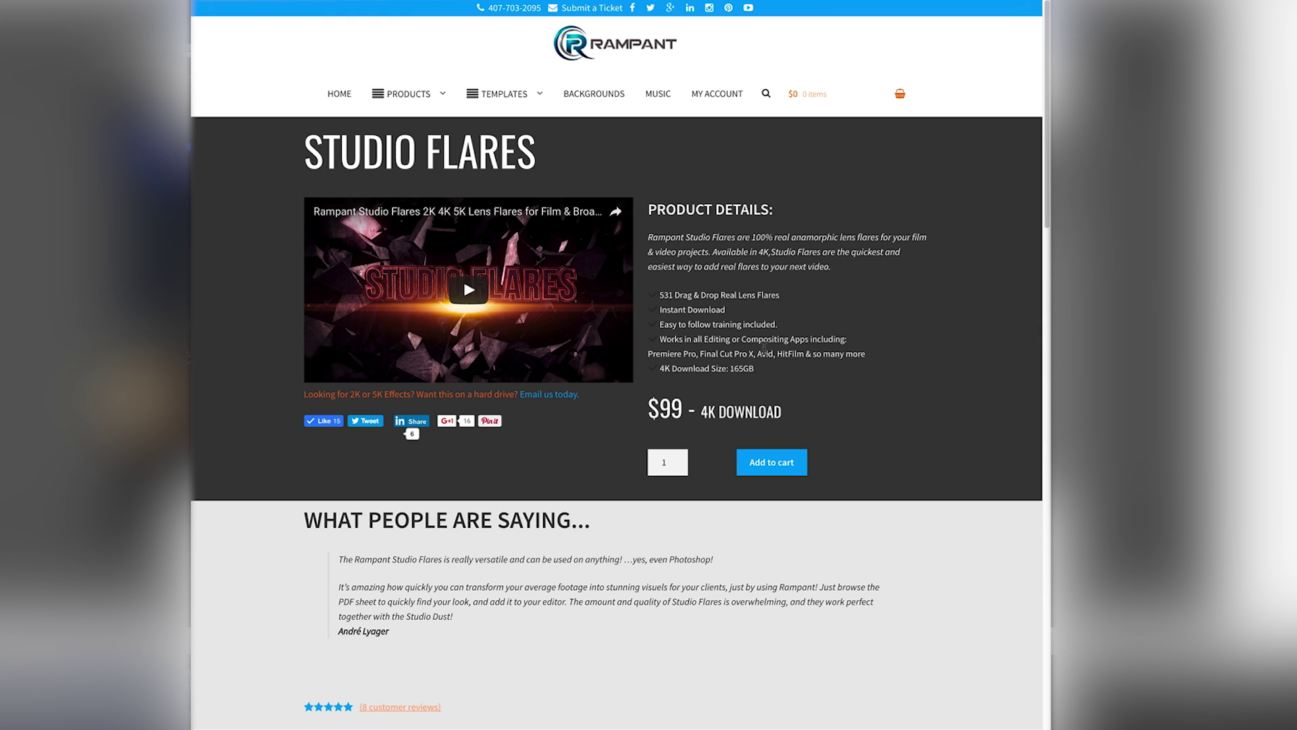
Review the Studio Flares product details, price, customer comments and feature description on the Rampant product page.
{"action": "left_click_drag", "start_coordinate": [672, 344], "coordinate": [673, 371]}
{"action": "left_click", "coordinate": [787, 374]}
{"action": "left_click", "coordinate": [792, 377]}
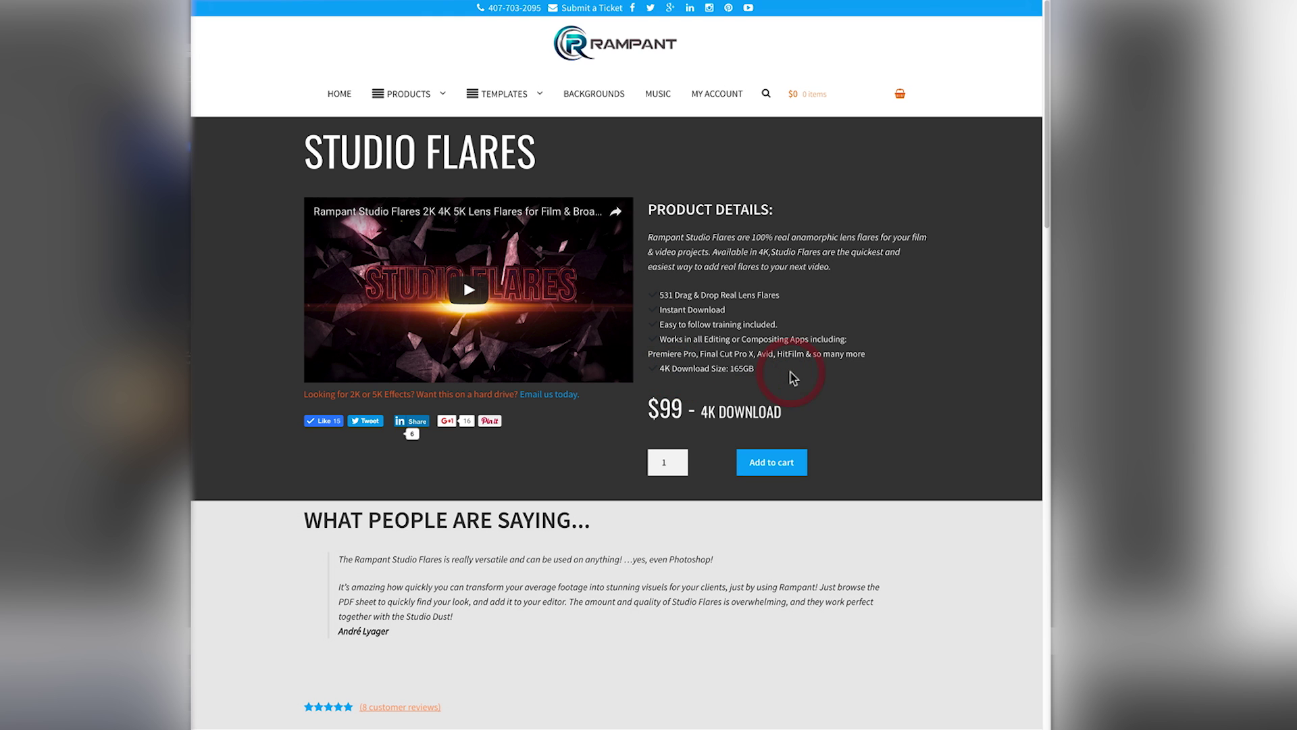
{"action": "scroll", "coordinate": [787, 373], "scroll_direction": "down", "scroll_amount": 2}
{"action": "scroll", "coordinate": [376, 327], "scroll_direction": "down", "scroll_amount": 1}
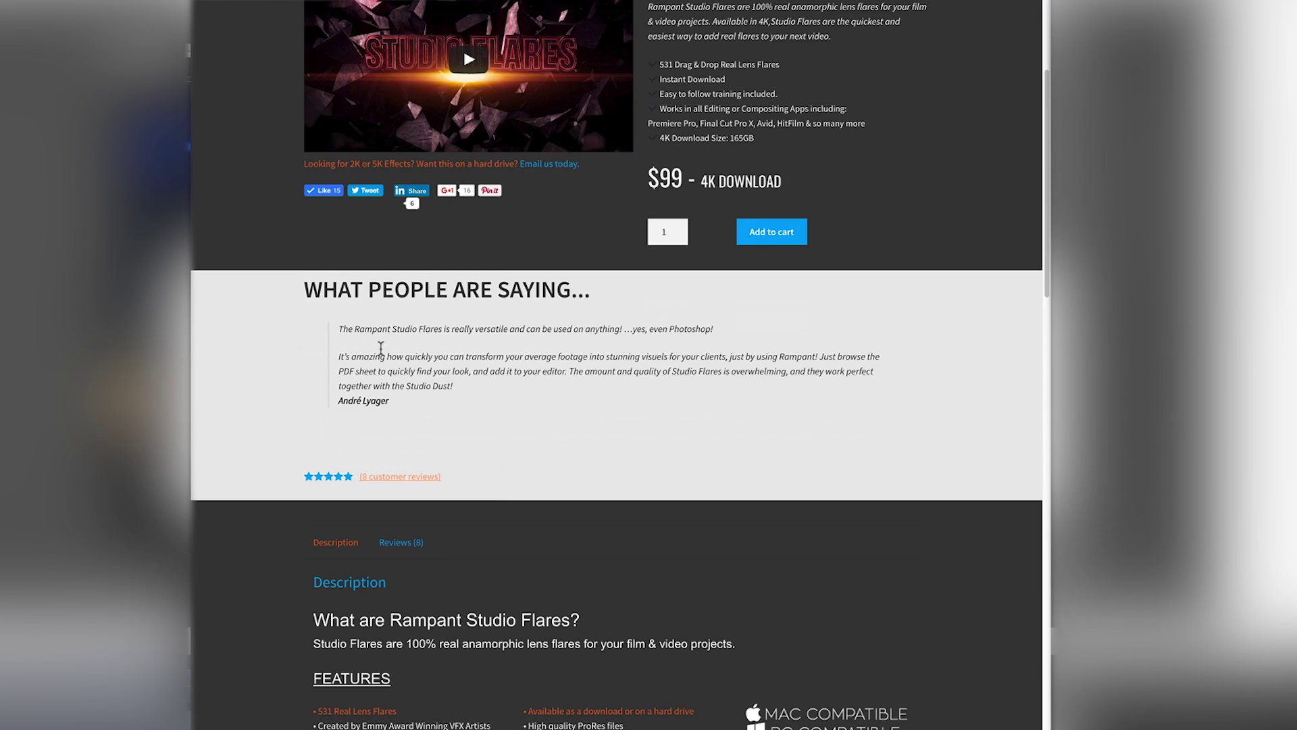
{"action": "scroll", "coordinate": [529, 512], "scroll_direction": "down", "scroll_amount": 1}
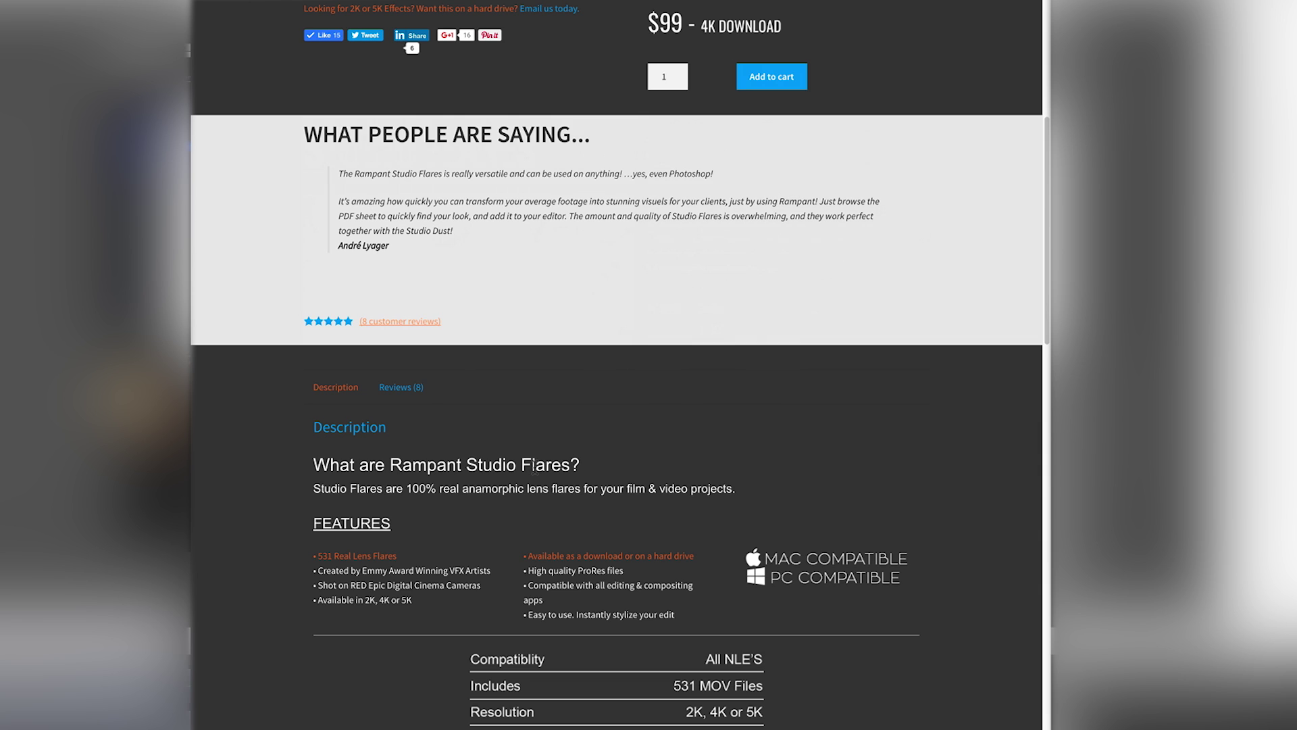
{"action": "scroll", "coordinate": [534, 466], "scroll_direction": "up", "scroll_amount": 5}
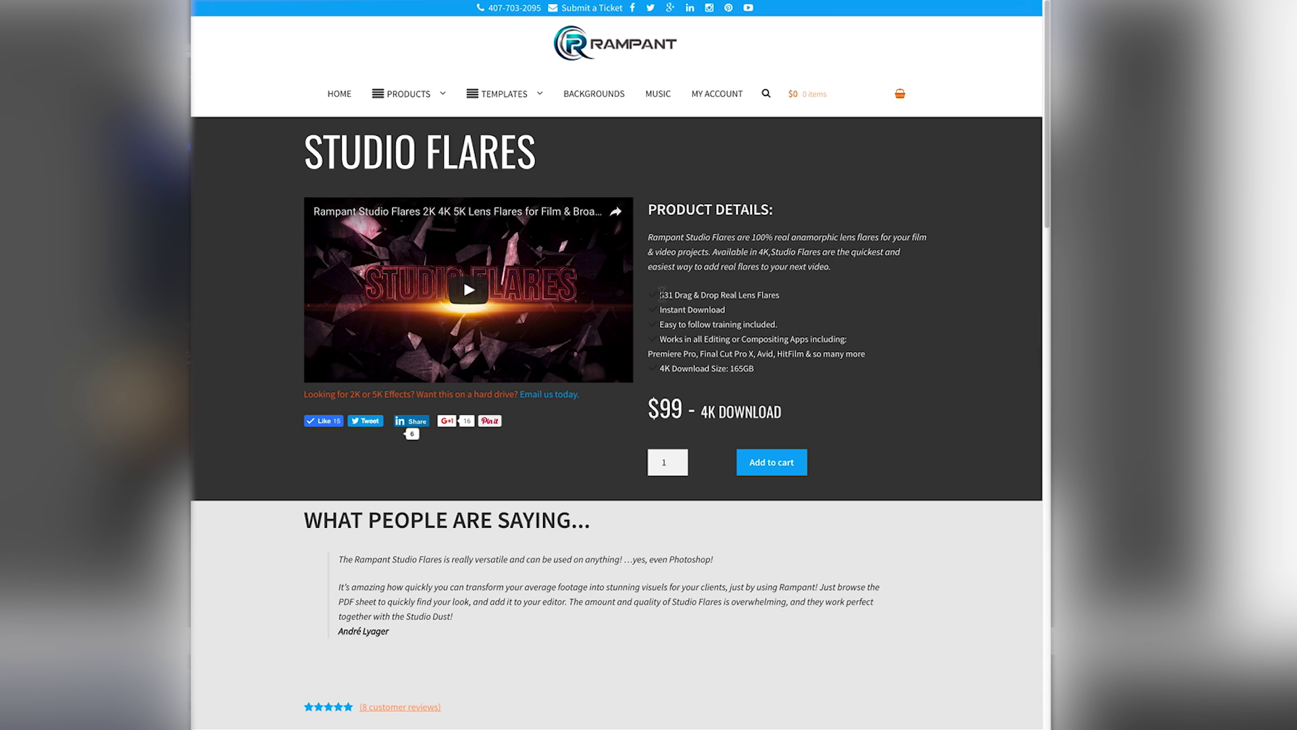
{"action": "left_click_drag", "start_coordinate": [647, 250], "coordinate": [790, 388]}
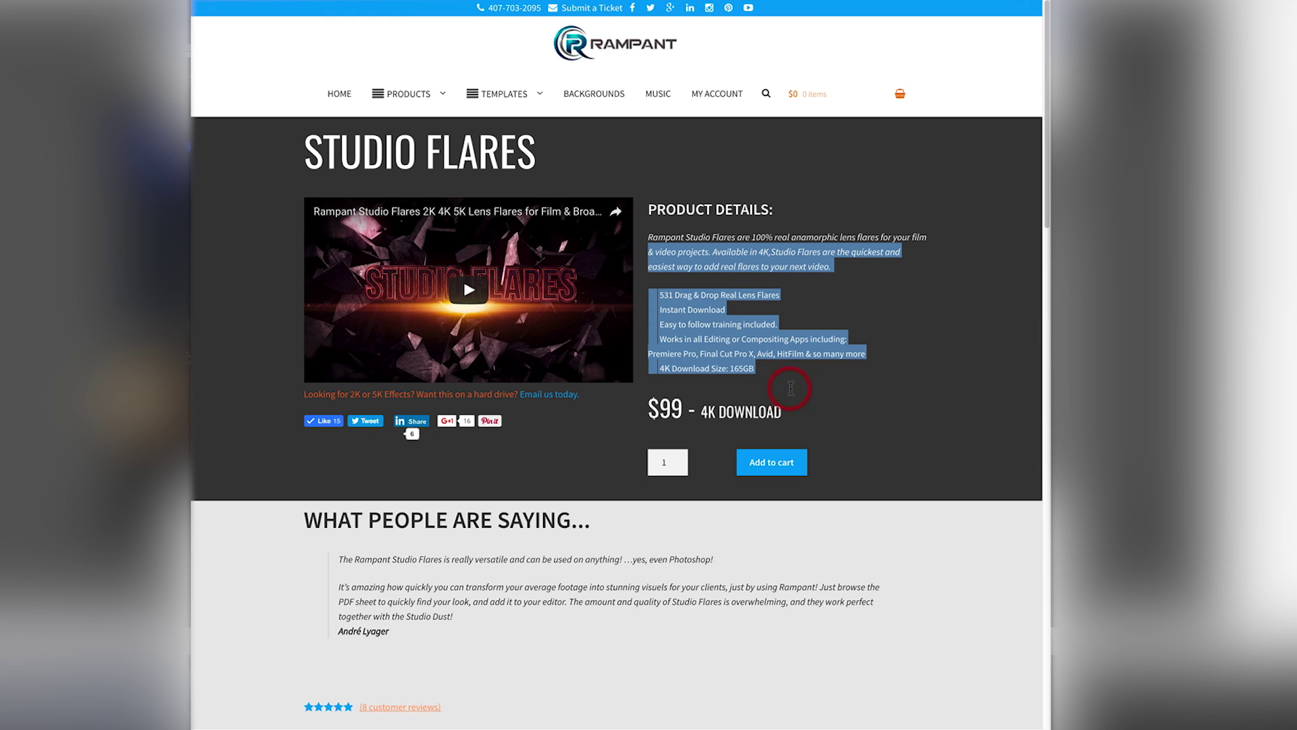
{"action": "left_click", "coordinate": [560, 443]}
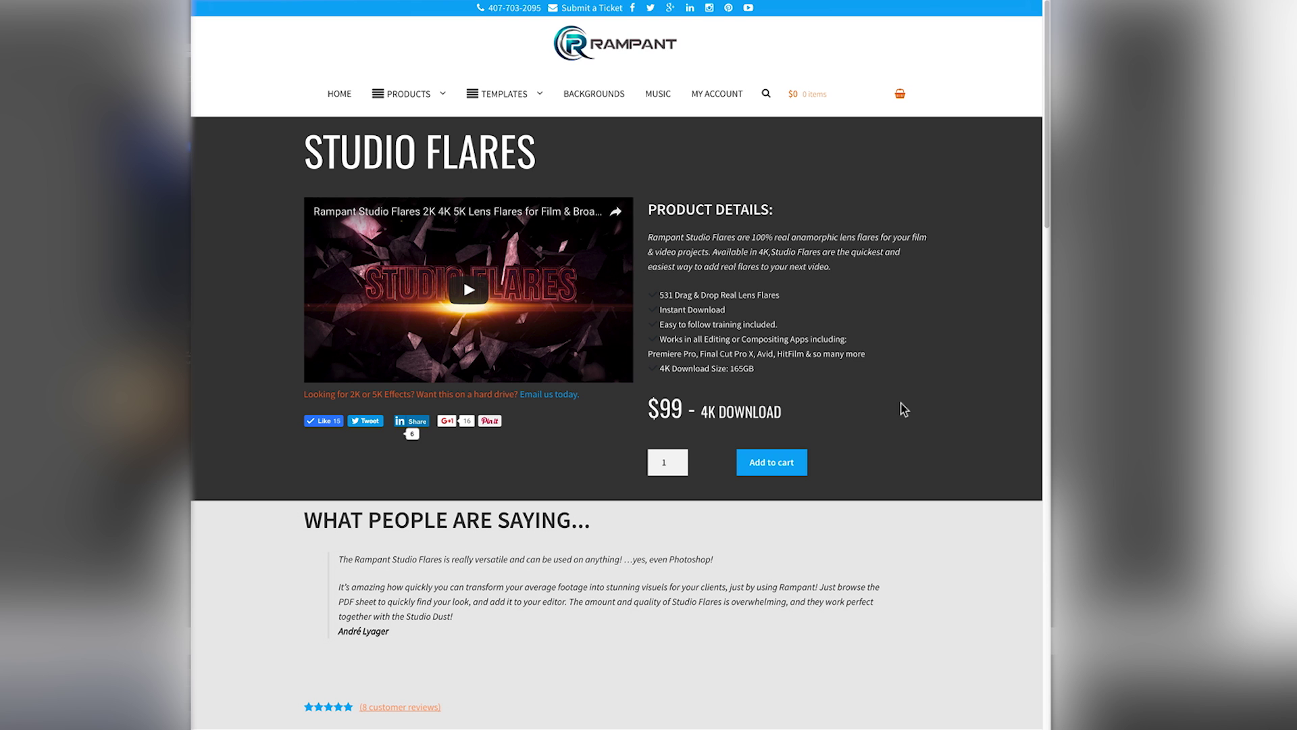
Switch to Premiere Pro and play the first finished flare shot of the singer in the sequence.
{"action": "key", "text": "super+Tab"}
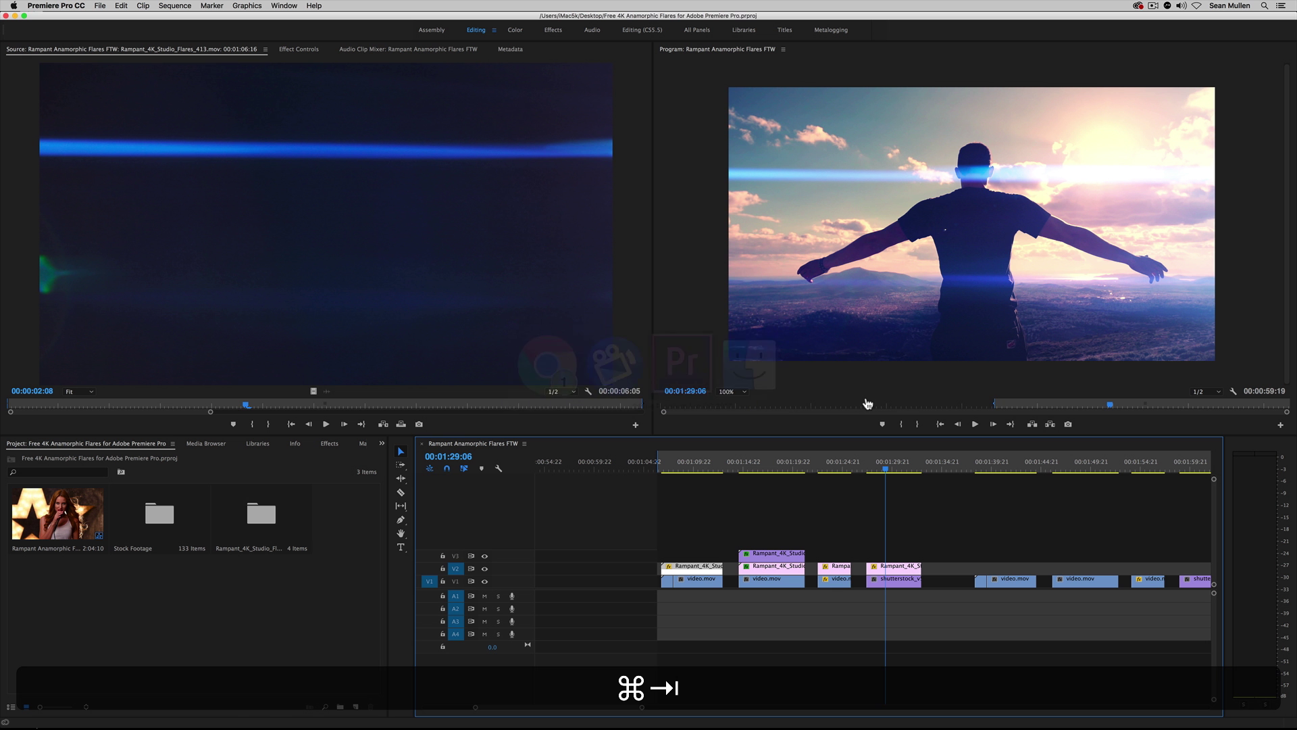
{"action": "left_click", "coordinate": [666, 465]}
{"action": "key", "text": "space"}
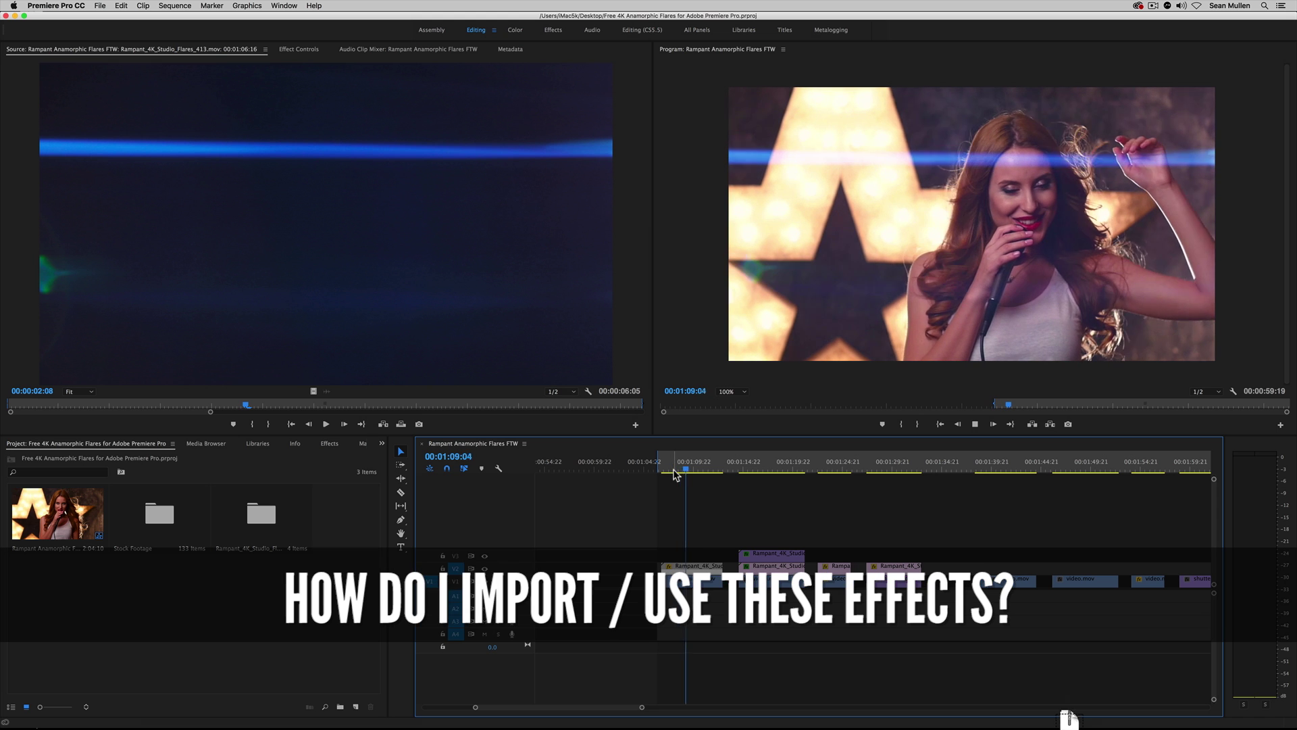
{"action": "key", "text": "space"}
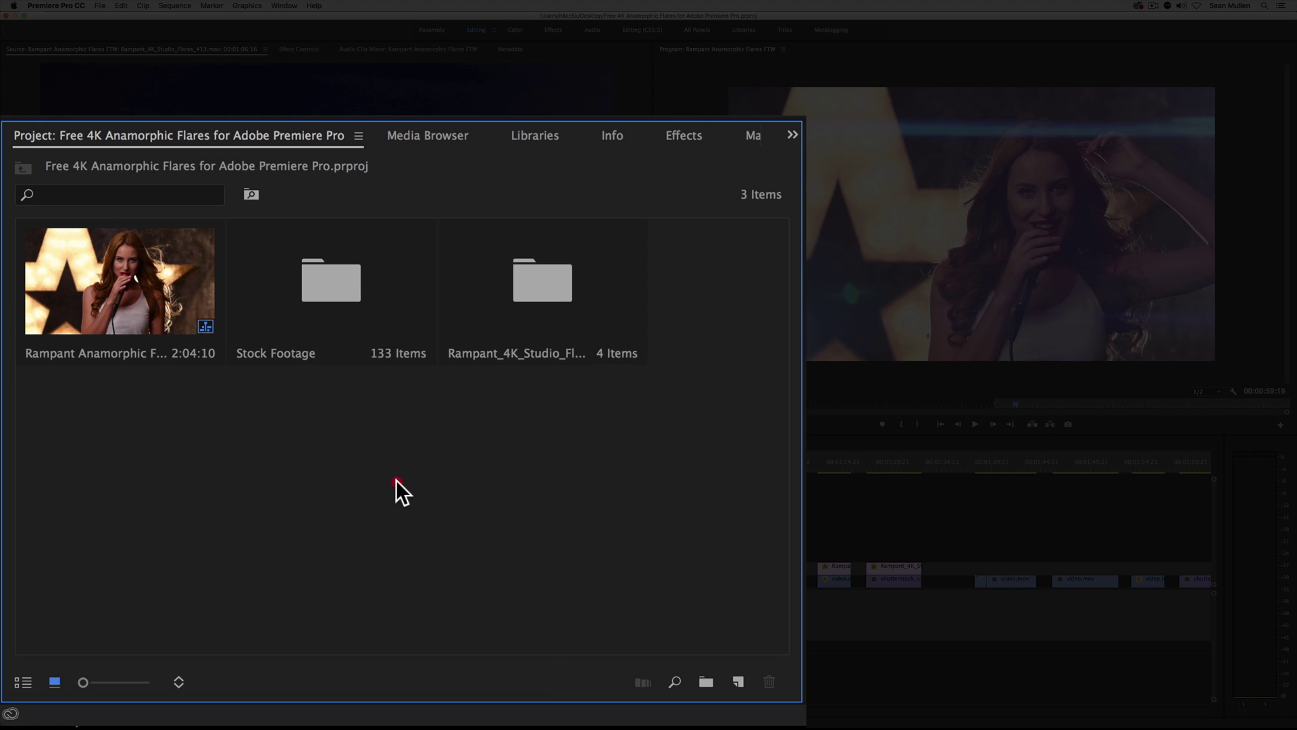
Import Rampant_4K_Studio_Flares clips 053, 153, 413 and 039 into the project, and undo the import.
{"action": "right_click", "coordinate": [190, 610]}
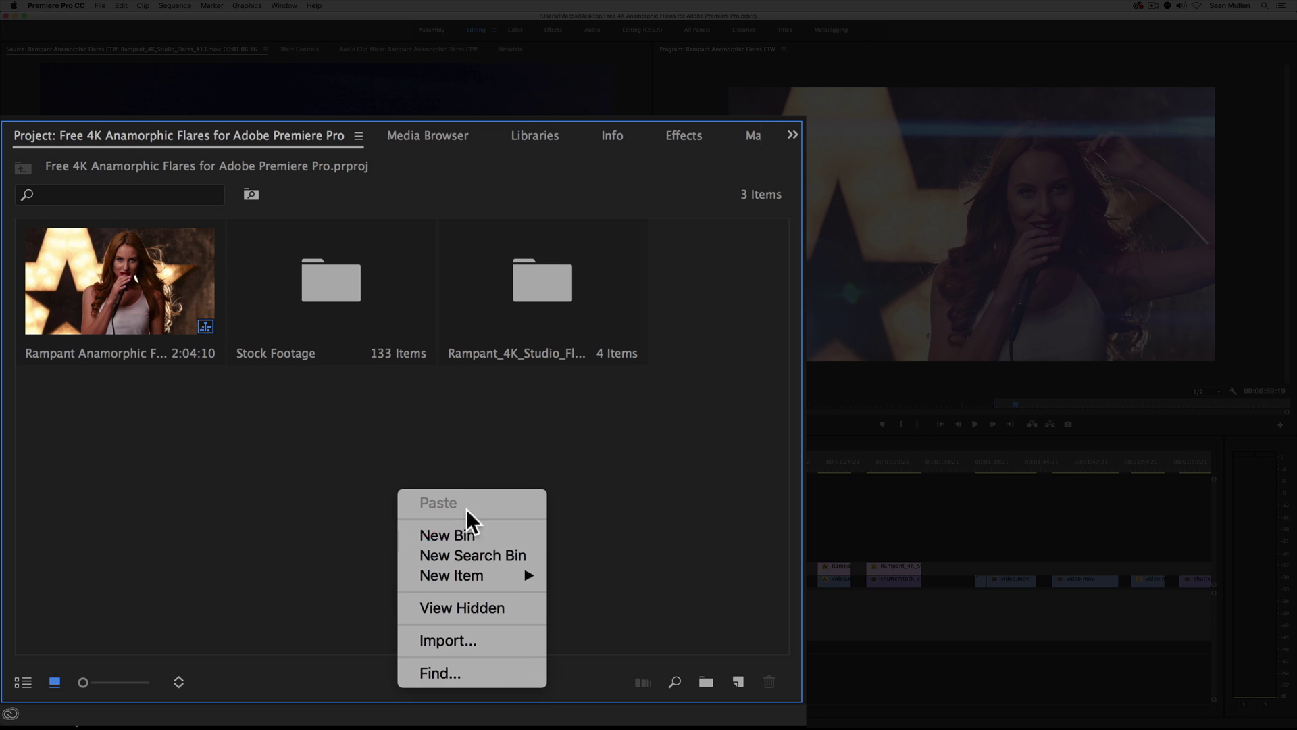
{"action": "left_click", "coordinate": [514, 635]}
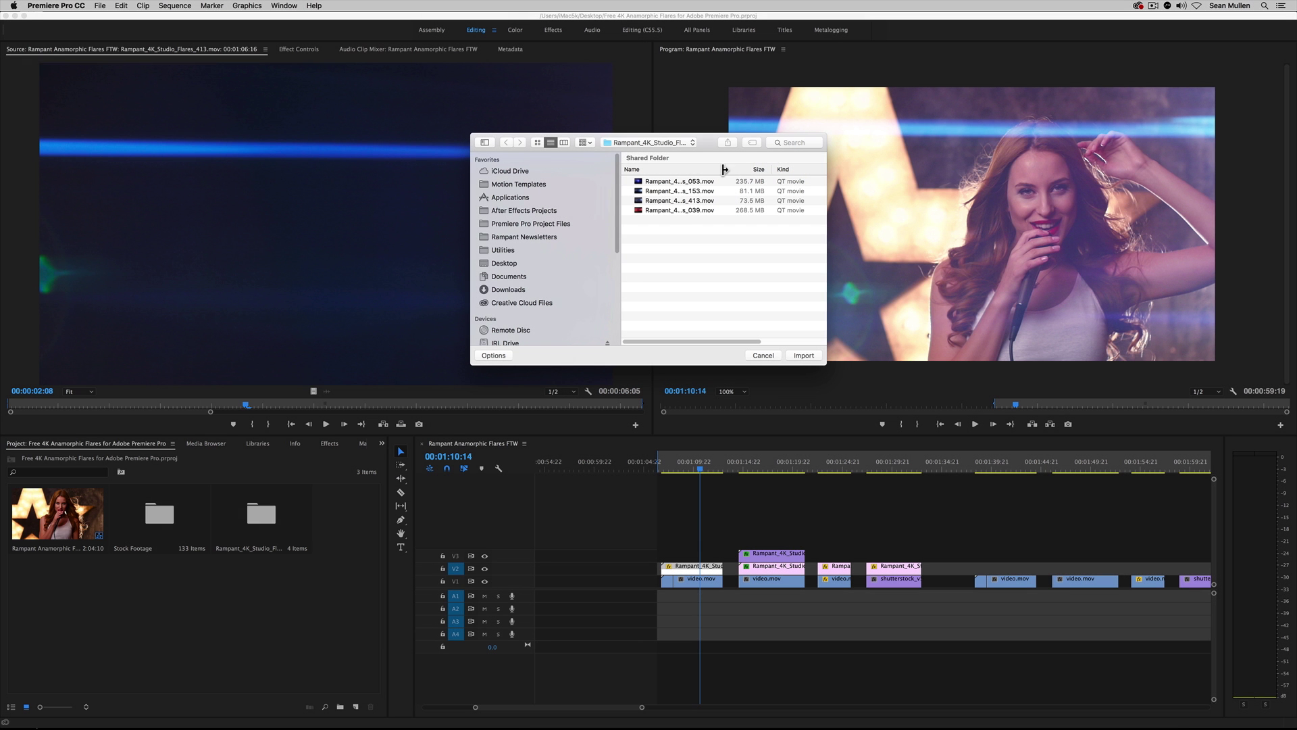
{"action": "left_click_drag", "start_coordinate": [723, 169], "coordinate": [788, 169]}
{"action": "left_click", "coordinate": [698, 188]}
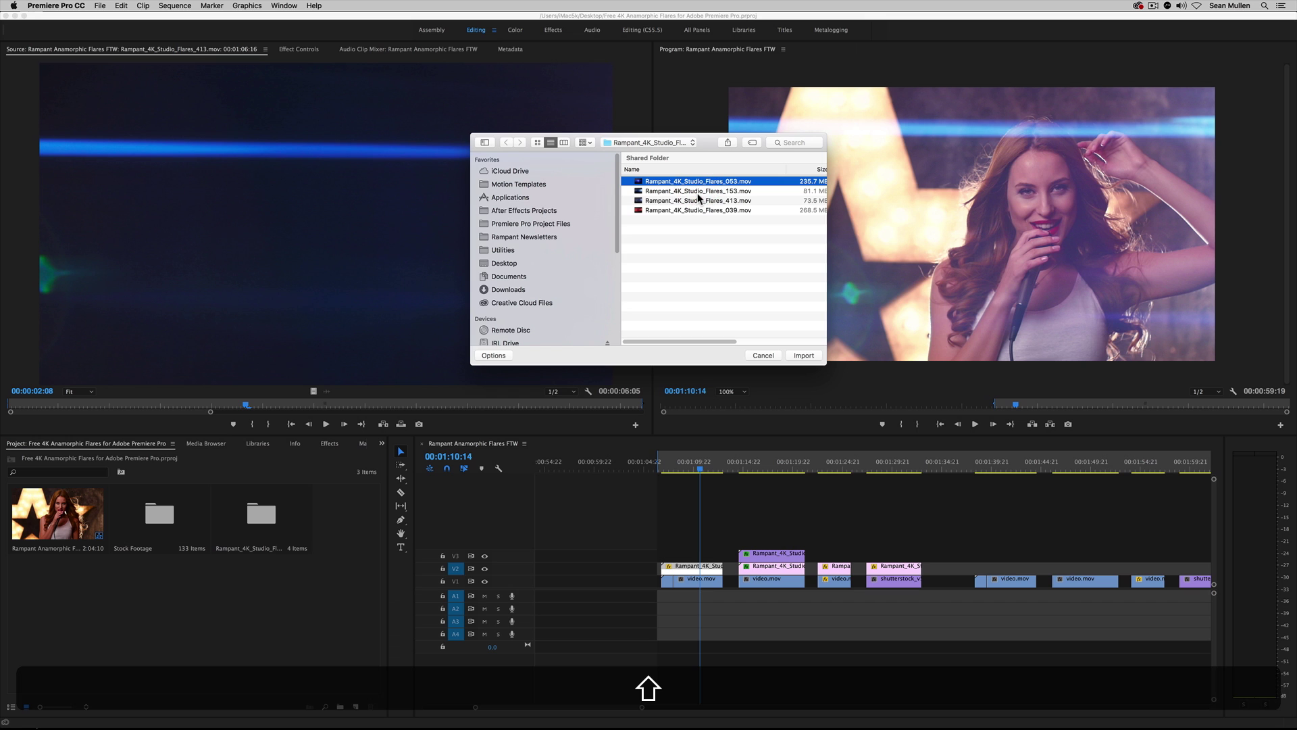
{"action": "left_click", "coordinate": [698, 191], "text": "shift"}
{"action": "left_click", "coordinate": [696, 201], "text": "shift"}
{"action": "left_click", "coordinate": [696, 209], "text": "shift"}
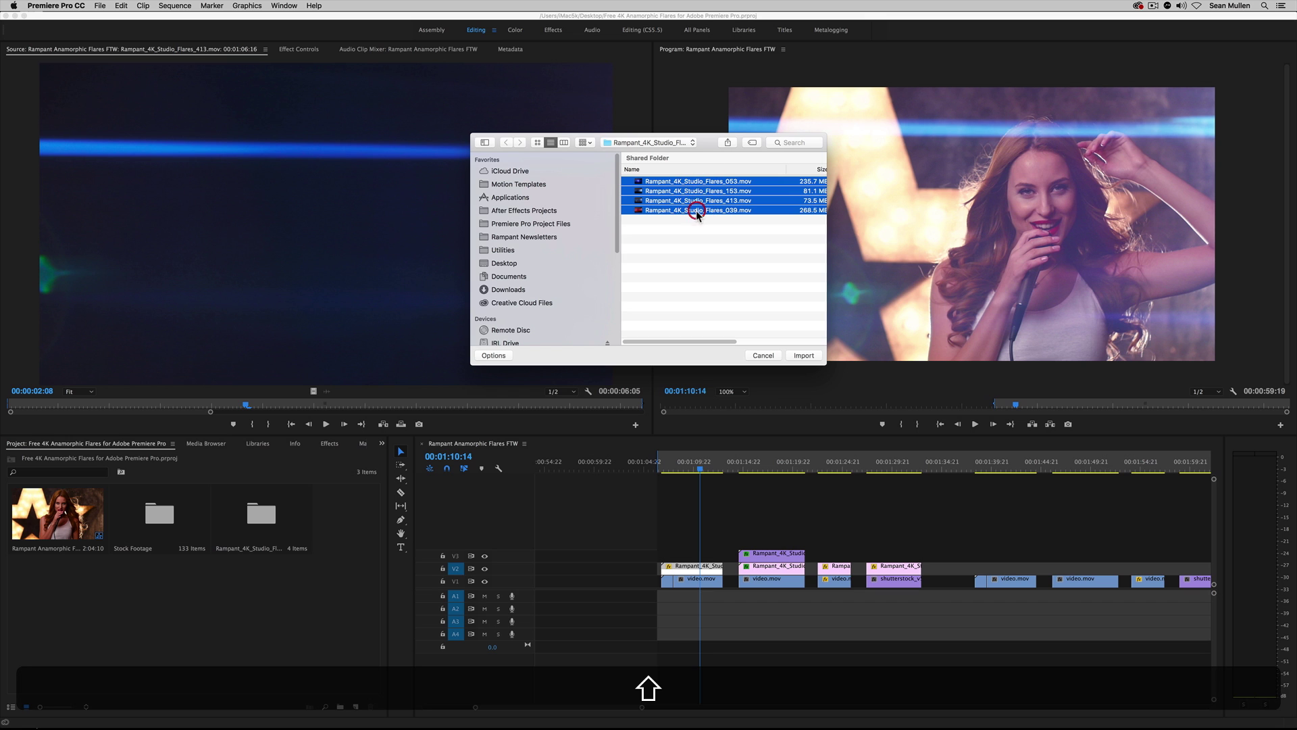
{"action": "left_click", "coordinate": [802, 356]}
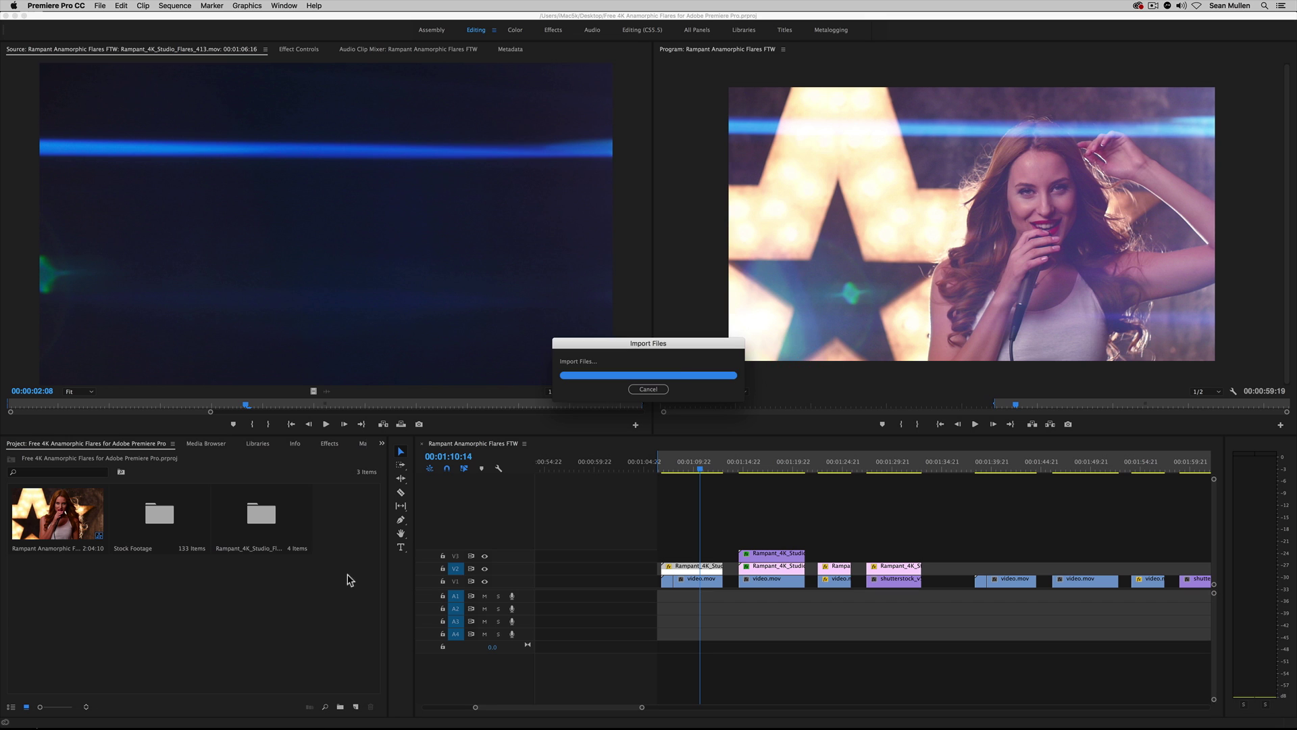
{"action": "key", "text": "super+z"}
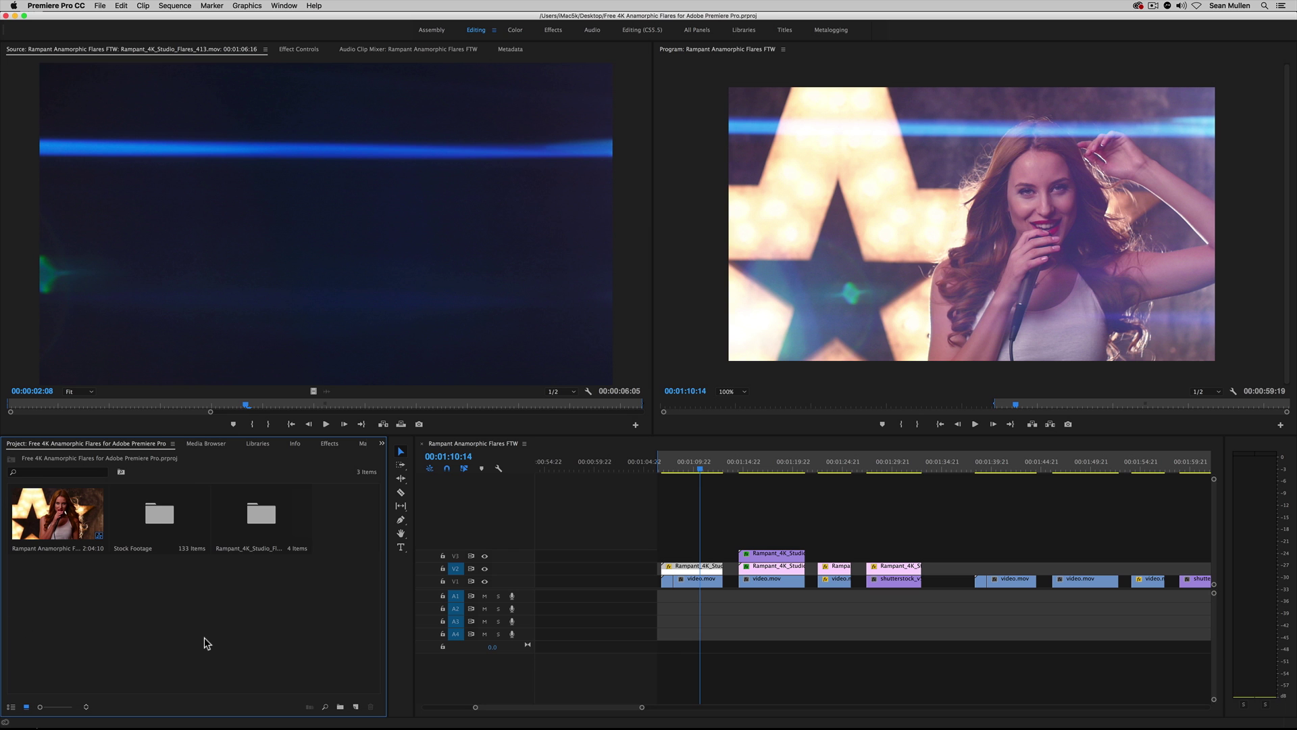
Import all four Rampant_4K_Studio_Flares .mov files once more, and undo that second import.
{"action": "left_click", "coordinate": [100, 5]}
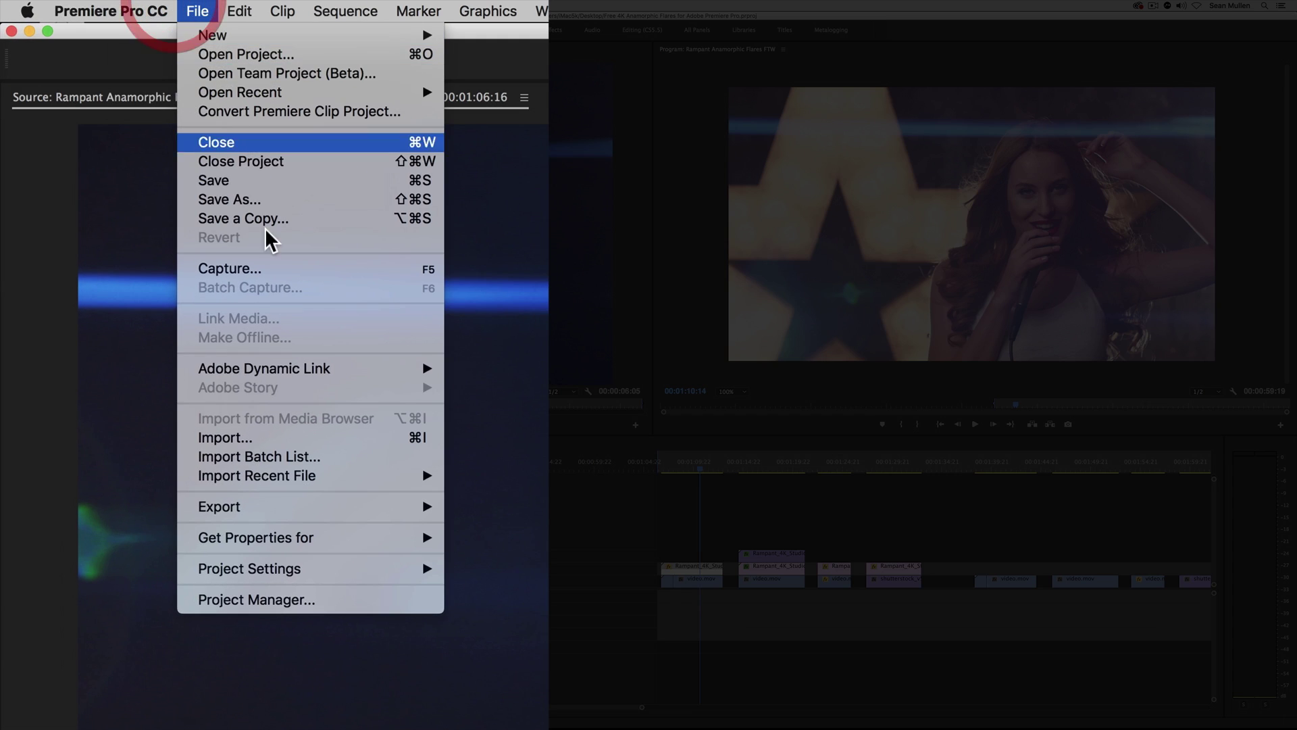
{"action": "left_click", "coordinate": [294, 436]}
{"action": "left_click", "coordinate": [719, 183]}
{"action": "left_click", "coordinate": [714, 210], "text": "shift"}
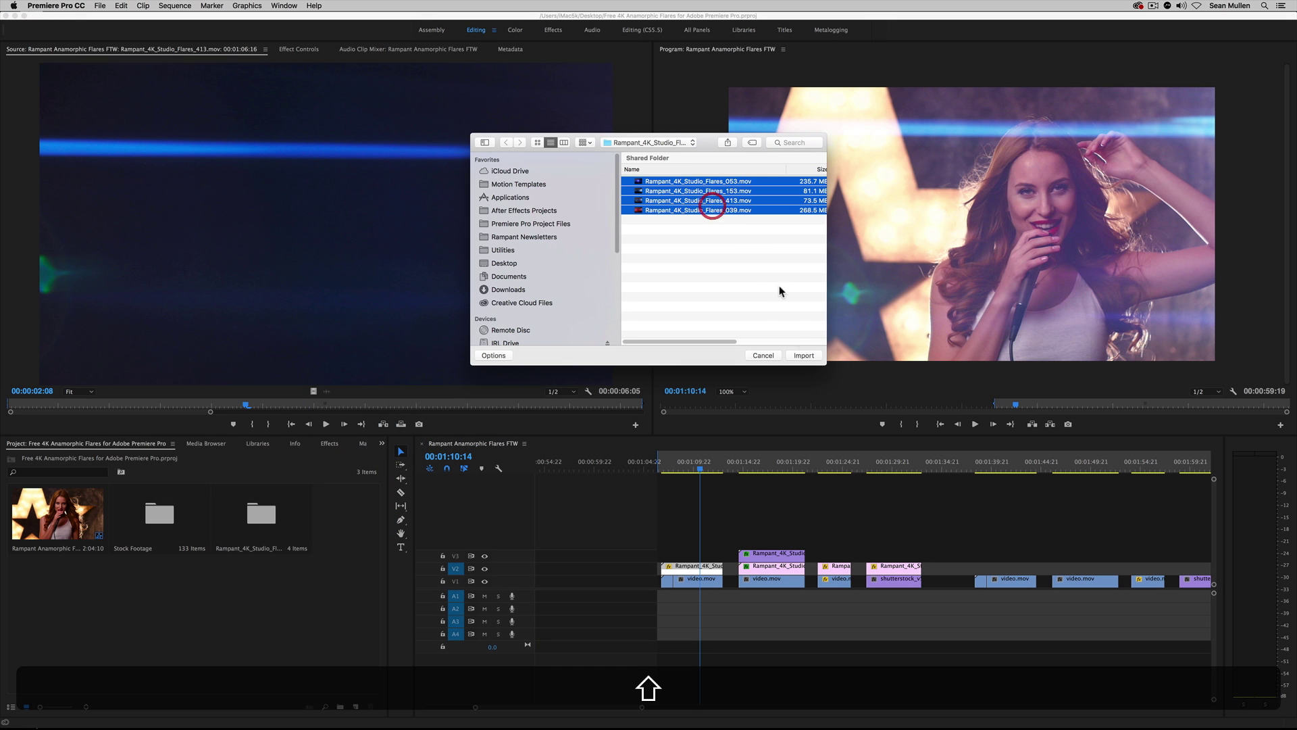
{"action": "left_click", "coordinate": [804, 356]}
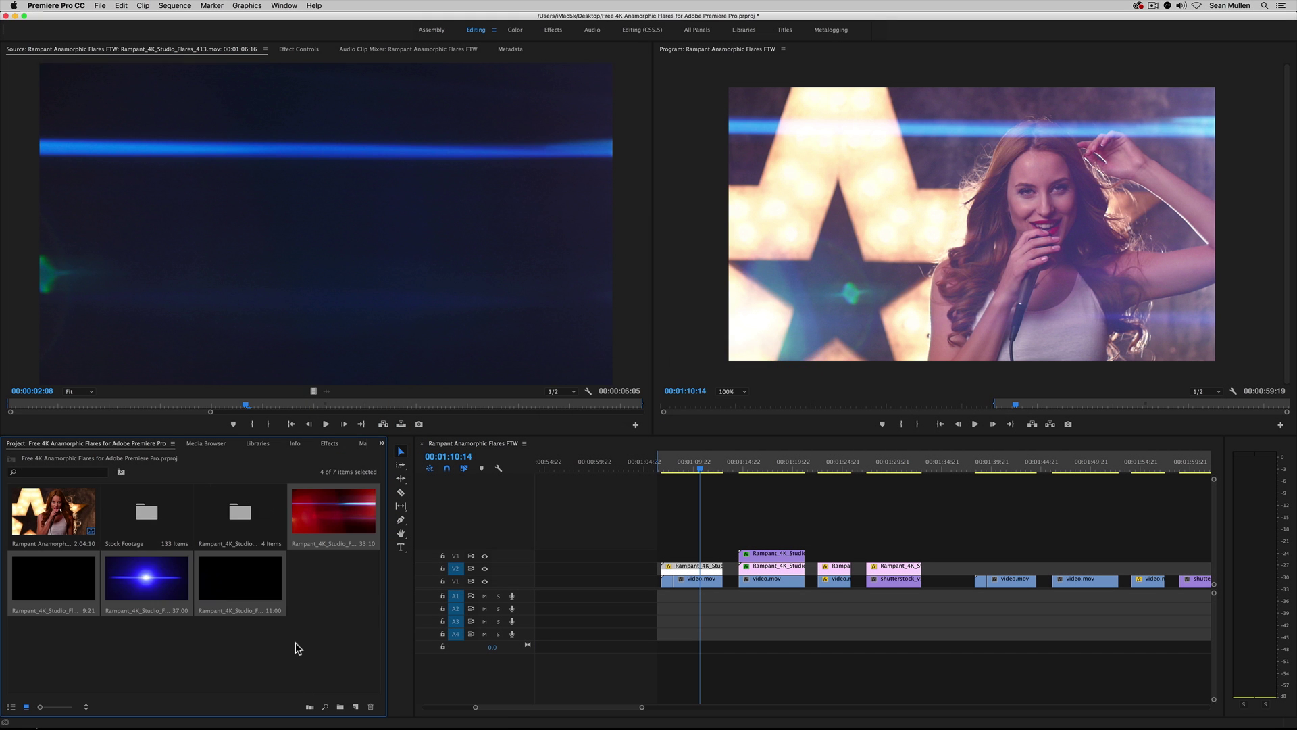
{"action": "key", "text": "super+z"}
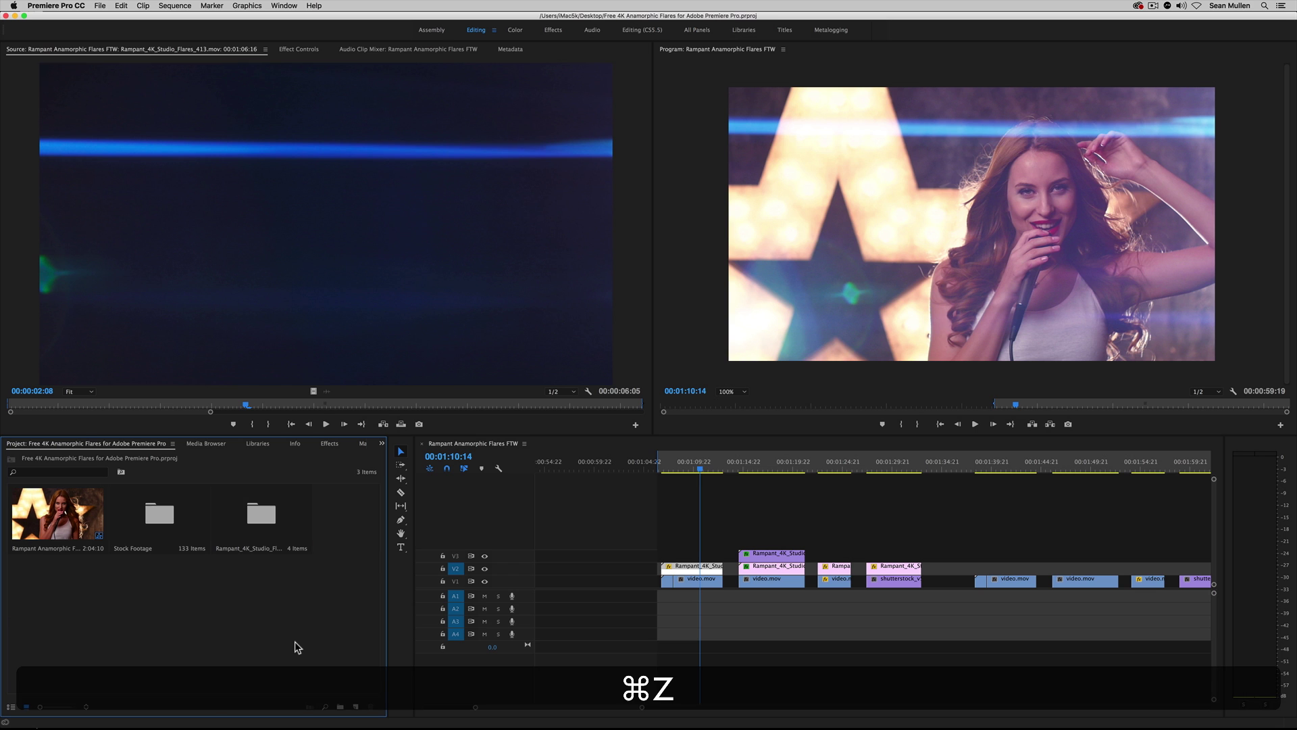
Open the Rampant_4K_Studio_Flares_FREE bin in its own window over the project panel and enlarge its thumbnails.
{"action": "double_click", "coordinate": [260, 524]}
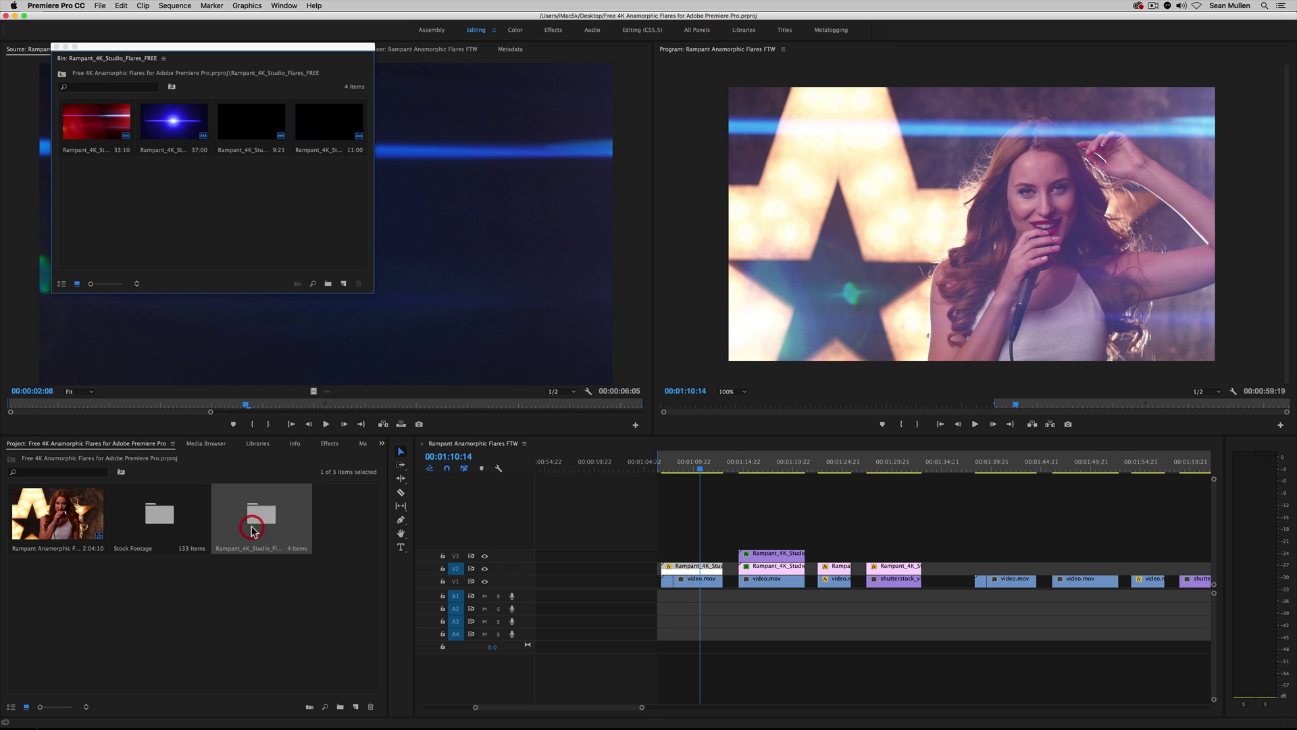
{"action": "left_click_drag", "start_coordinate": [240, 46], "coordinate": [297, 441]}
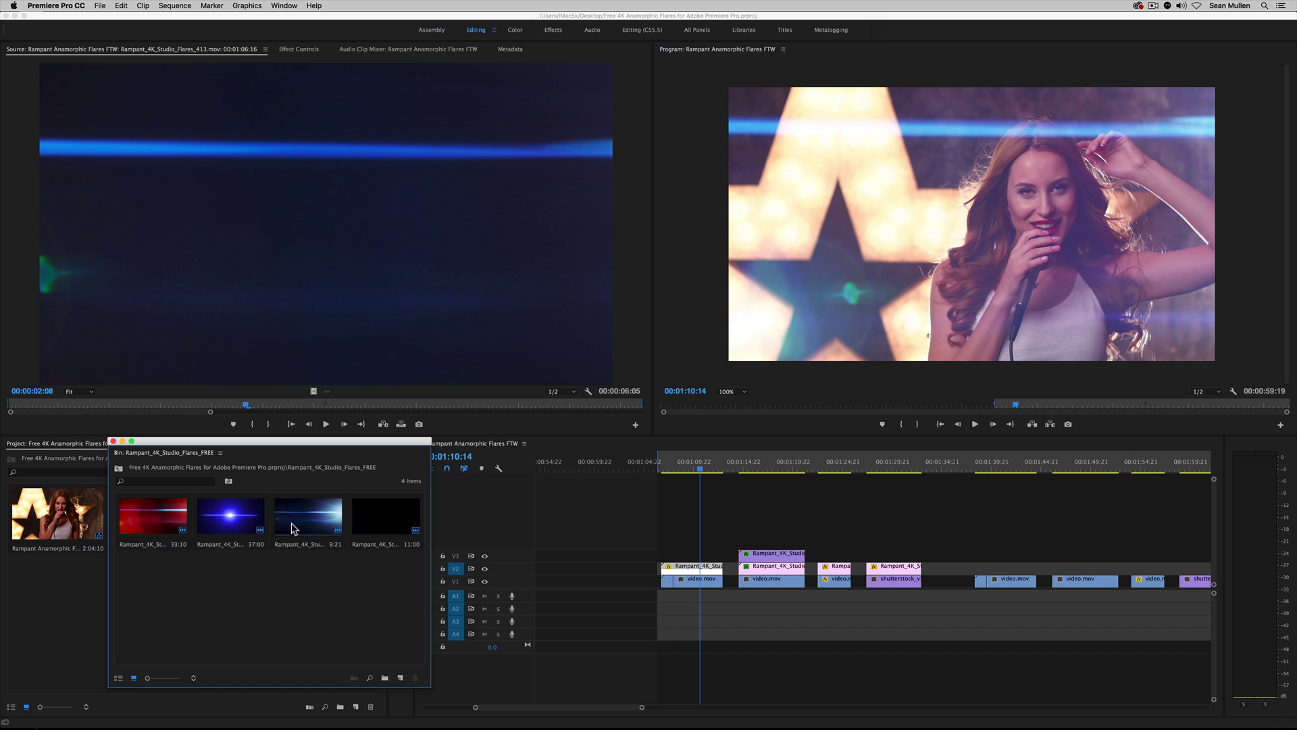
{"action": "left_click_drag", "start_coordinate": [148, 681], "coordinate": [149, 681]}
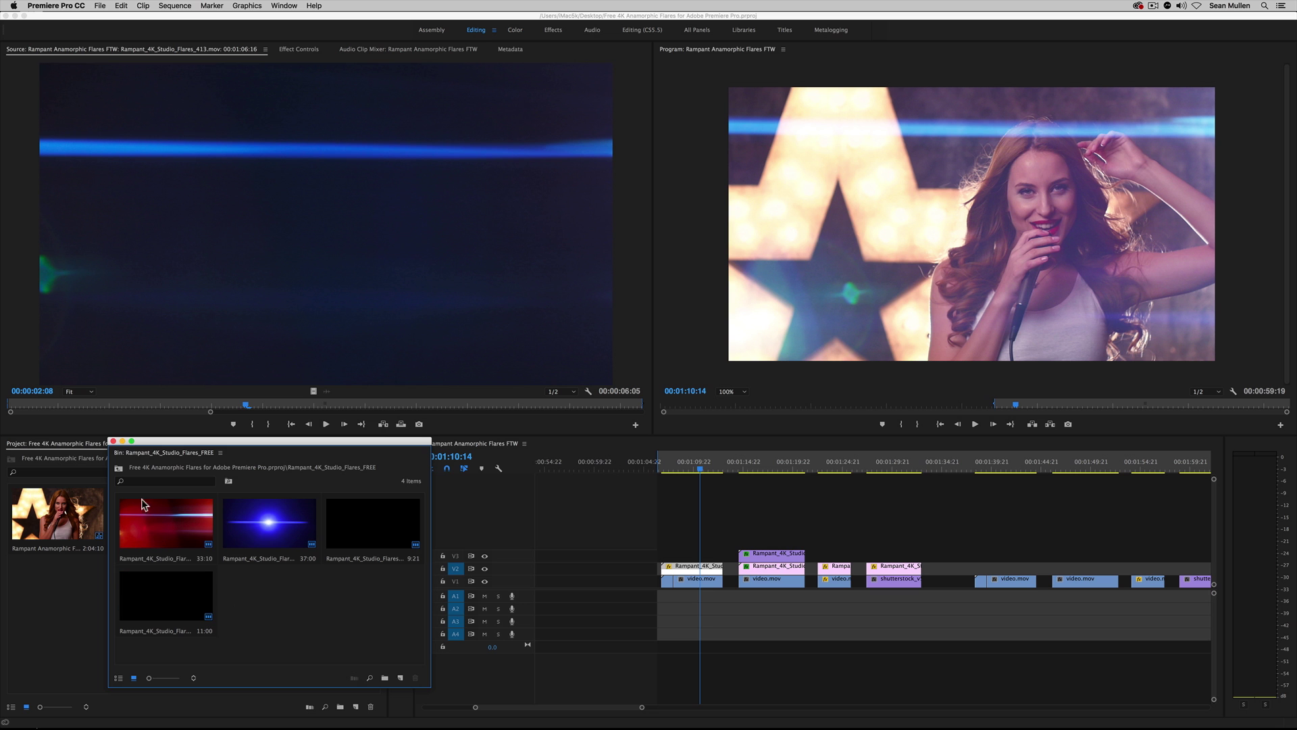
Play the first finished flare shot and open its V2 flare clip in the Source monitor to identify the file.
{"action": "left_click_drag", "start_coordinate": [688, 468], "coordinate": [671, 471]}
{"action": "key", "text": "space"}
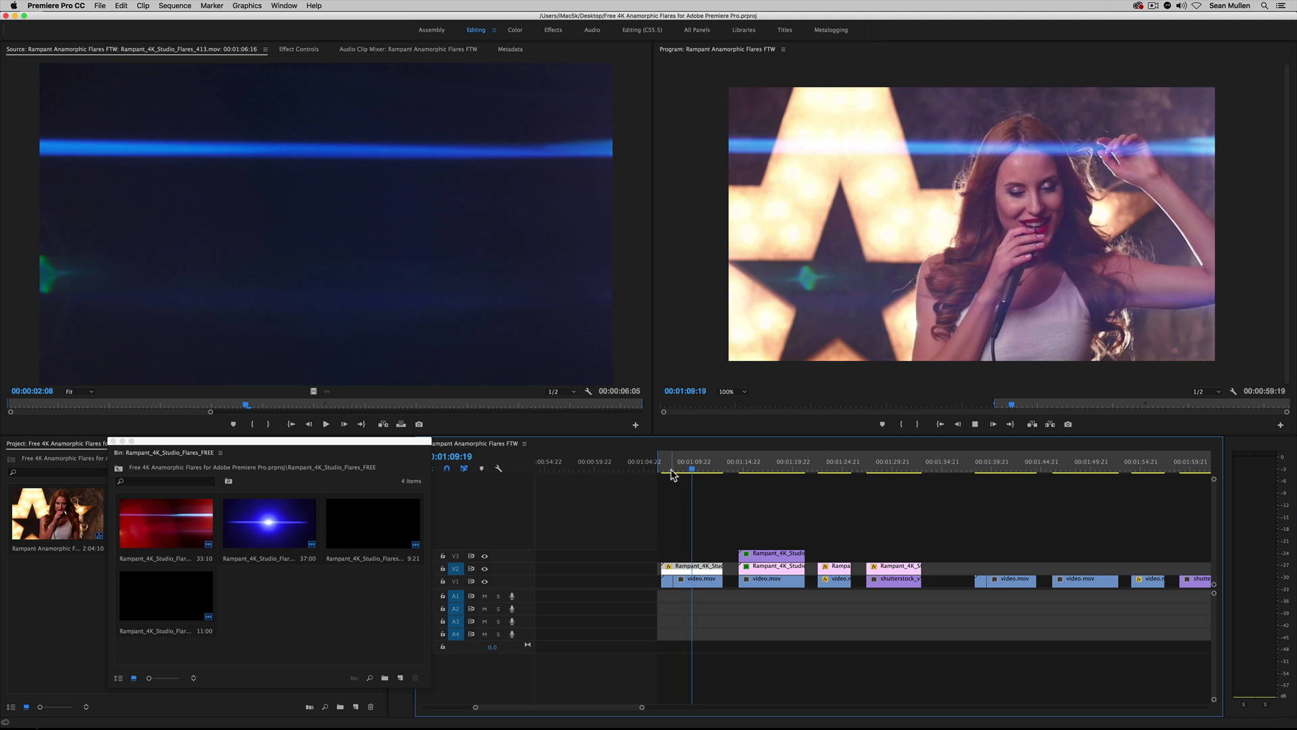
{"action": "key", "text": "space"}
{"action": "double_click", "coordinate": [694, 569]}
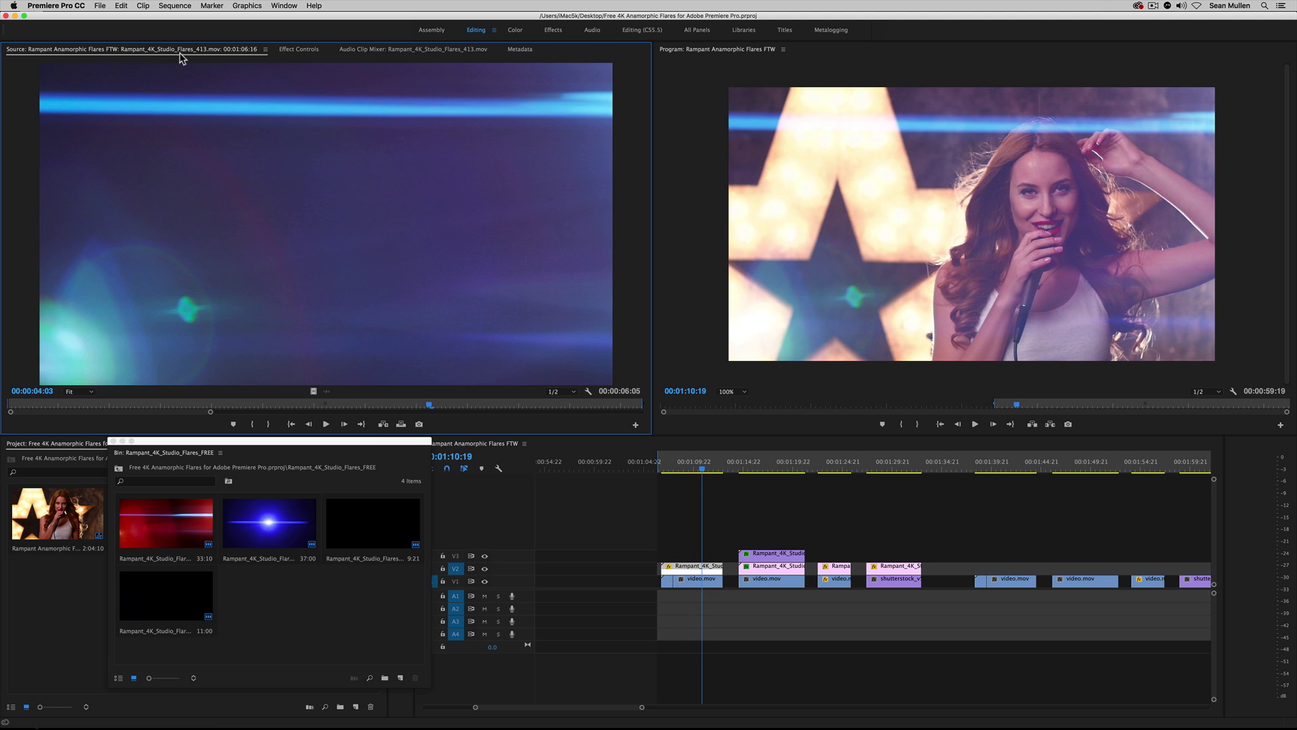
Show the flares bin as a list and select Rampant_4K_Studio_Flares_413.mov.
{"action": "left_click", "coordinate": [314, 622]}
{"action": "left_click", "coordinate": [117, 679]}
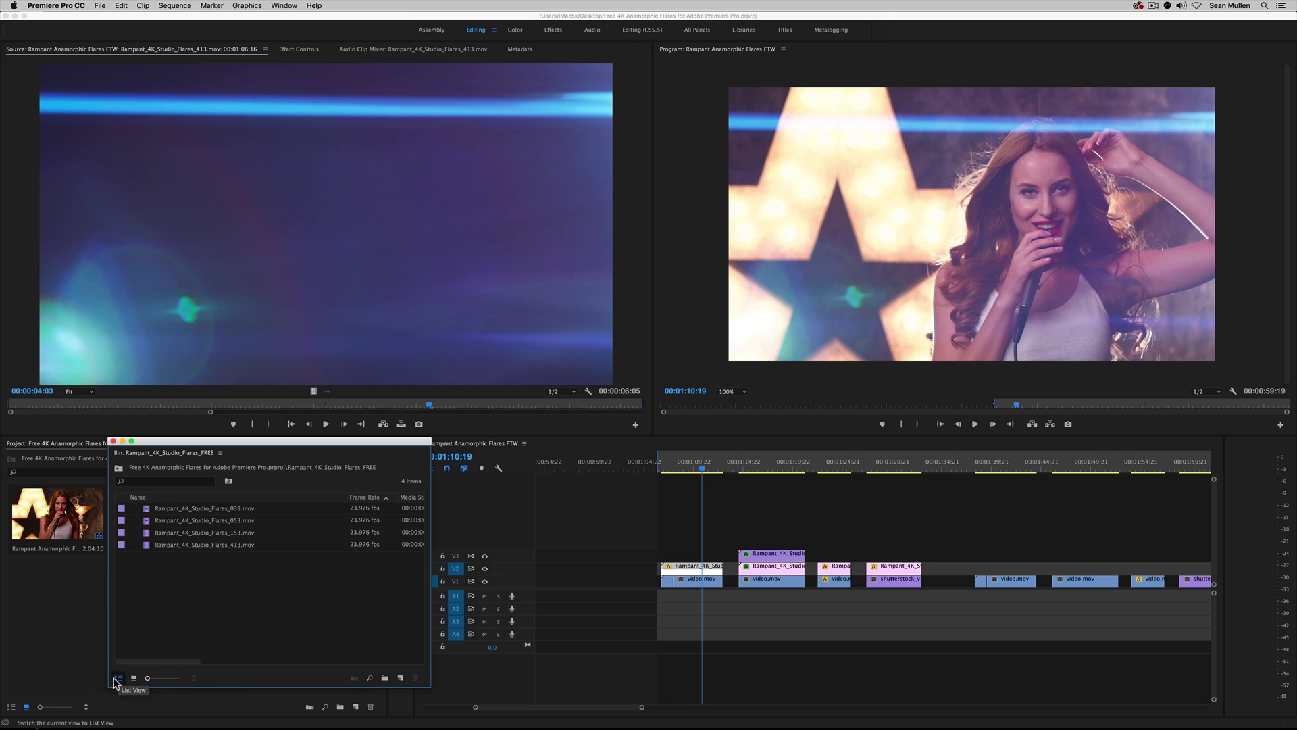
{"action": "left_click", "coordinate": [235, 546]}
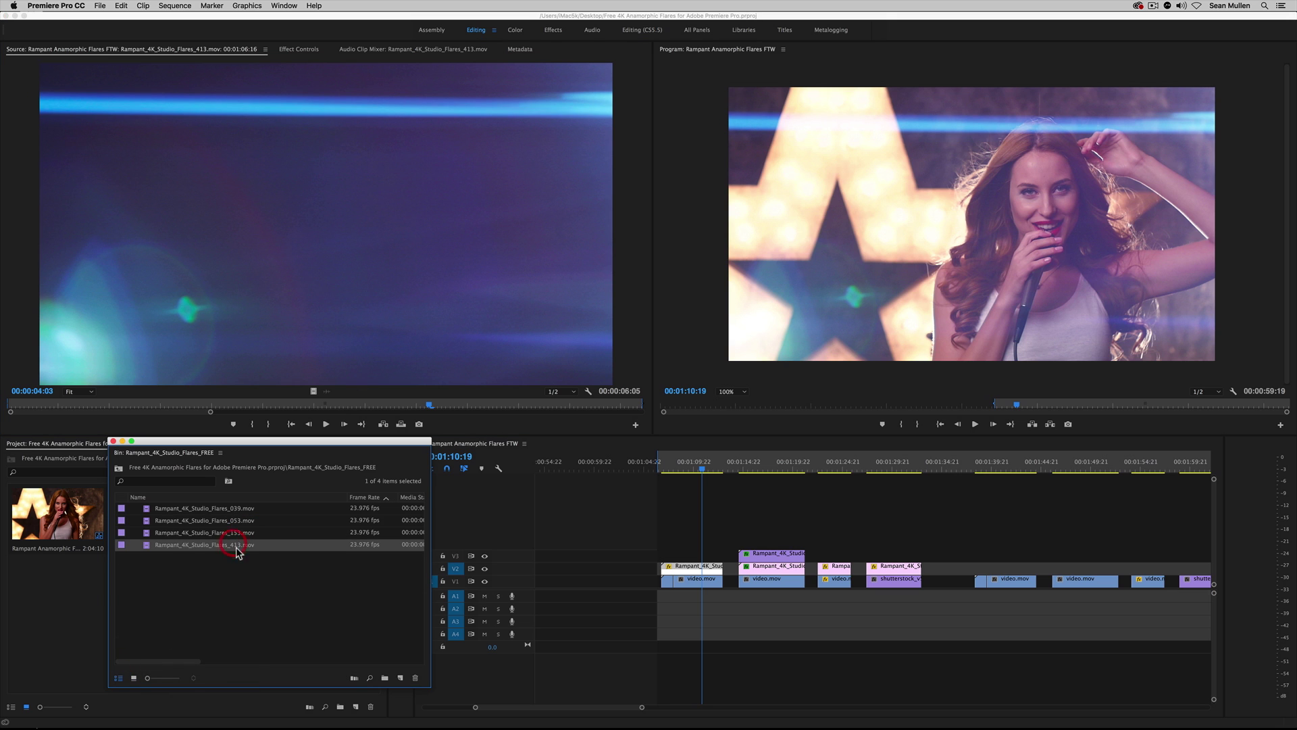
Preview the singer shot without a flare and place Rampant_4K_Studio_Flares_413.mov above it on V2, aligned to its start.
{"action": "left_click", "coordinate": [971, 467]}
{"action": "key", "text": "space"}
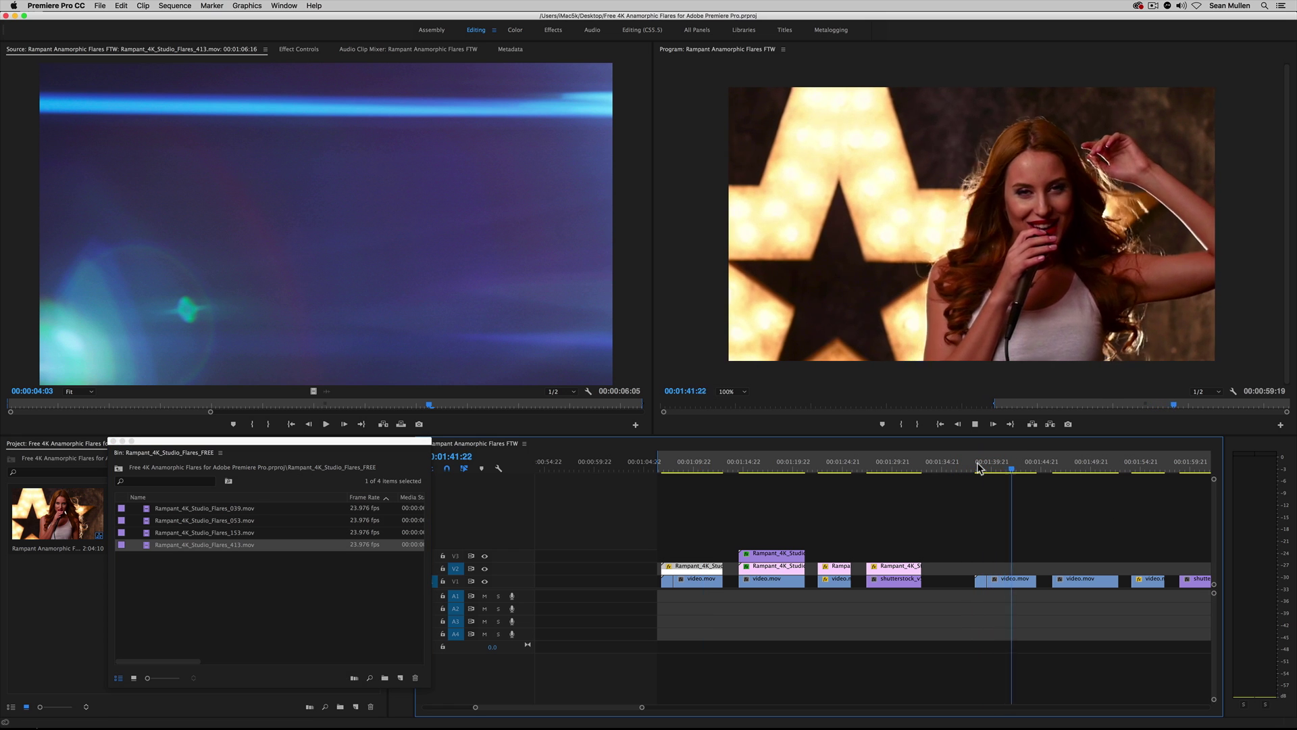
{"action": "key", "text": "space"}
{"action": "left_click_drag", "start_coordinate": [150, 544], "coordinate": [979, 567]}
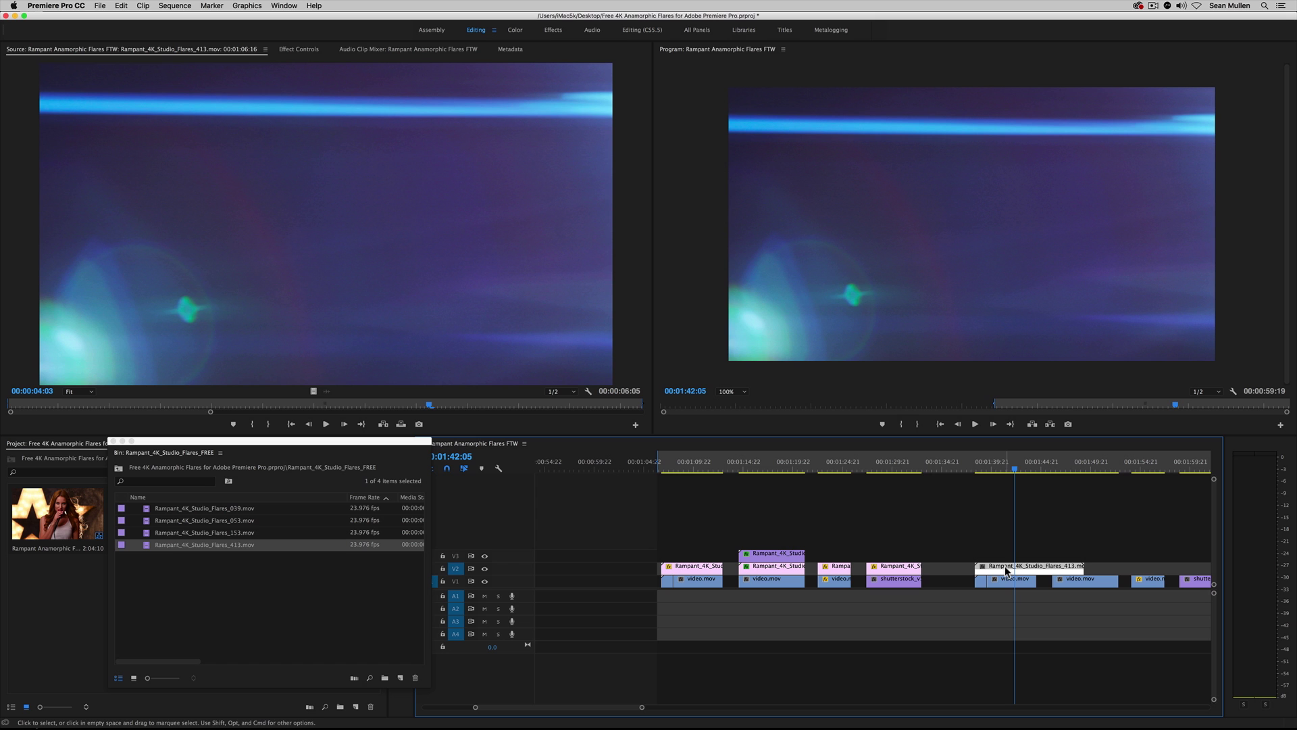
Play back the newly placed flare clip over the singer shot from its start.
{"action": "left_click", "coordinate": [981, 464]}
{"action": "key", "text": "space"}
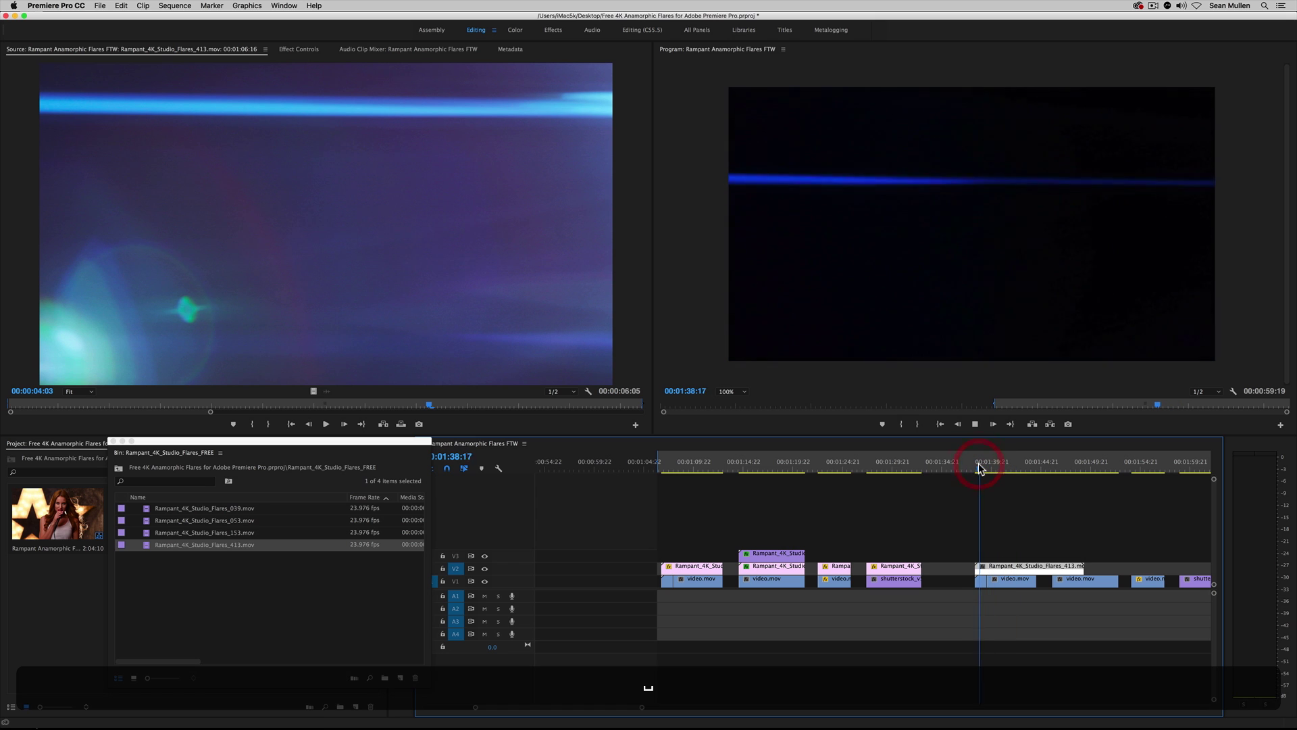
{"action": "key", "text": "space"}
{"action": "left_click", "coordinate": [1017, 527]}
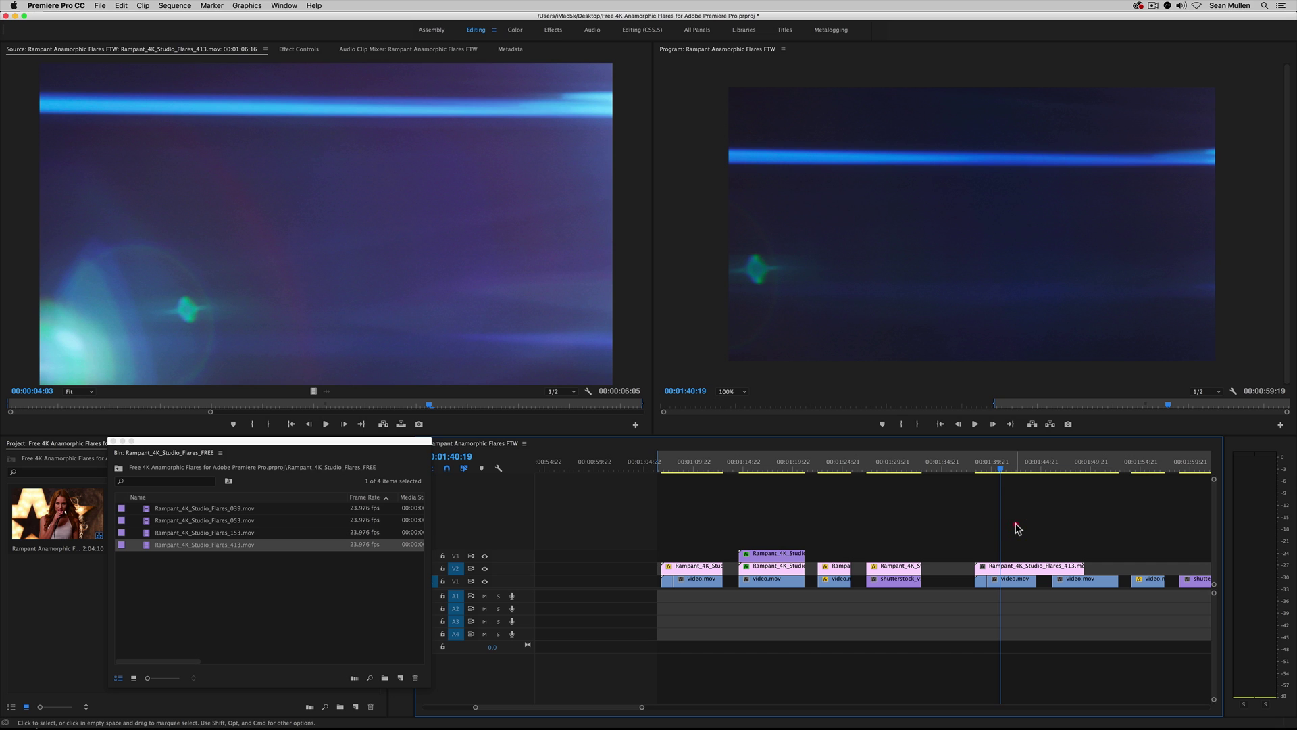
Set the blend mode of the Rampant_4K_Studio_Flares_413.mov clip on V2 to Screen.
{"action": "left_click", "coordinate": [1020, 566]}
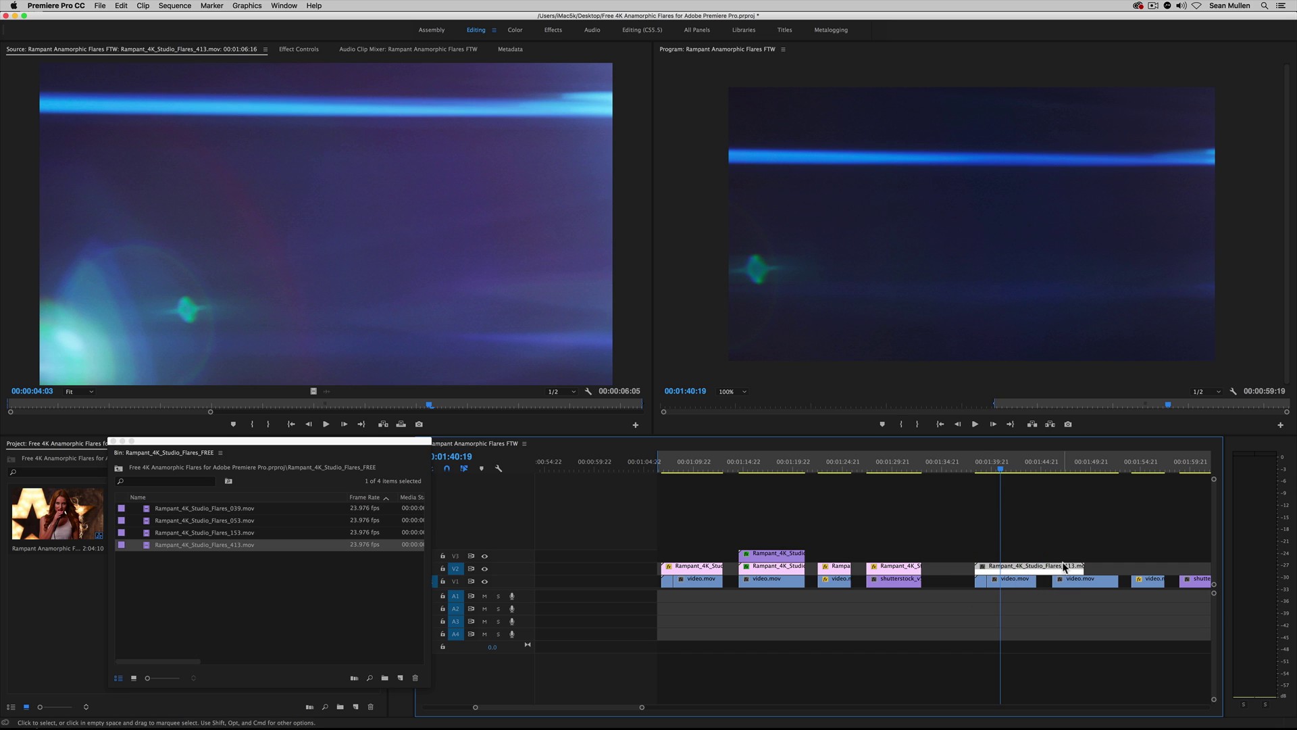
{"action": "key", "text": "shift+5"}
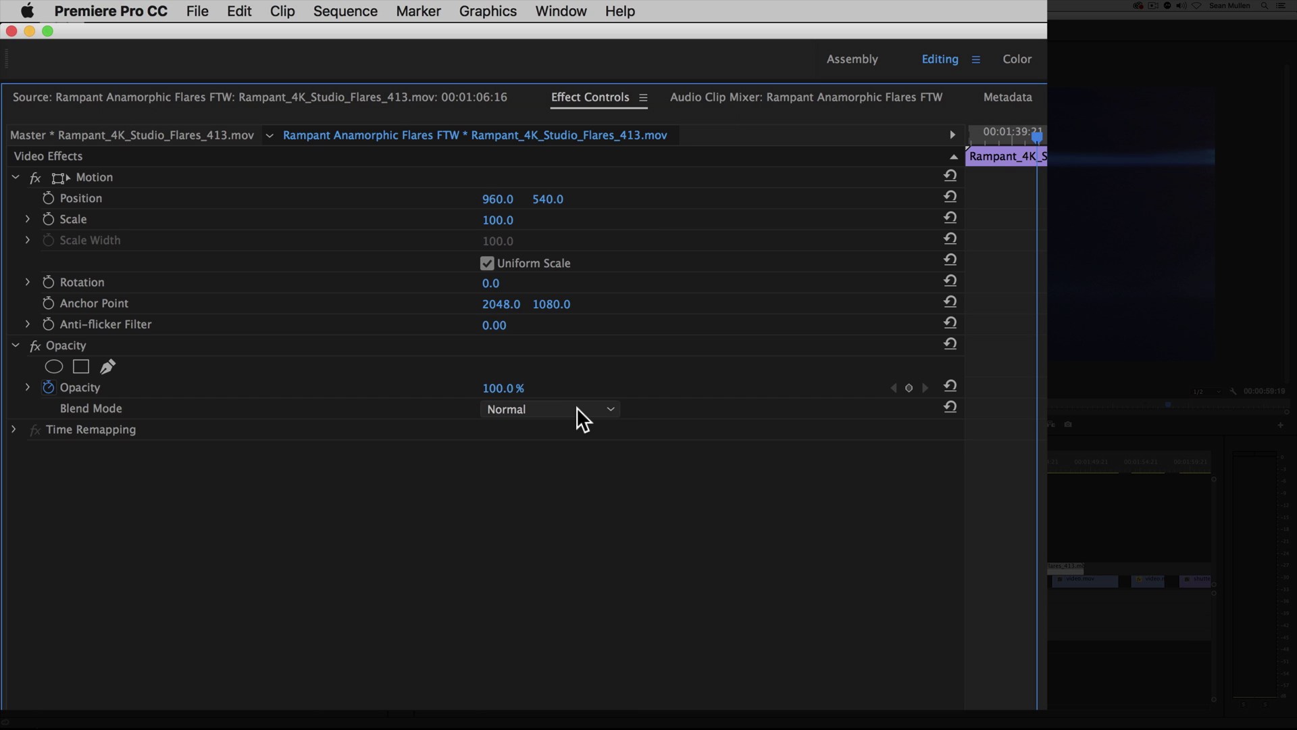
{"action": "left_click", "coordinate": [609, 407]}
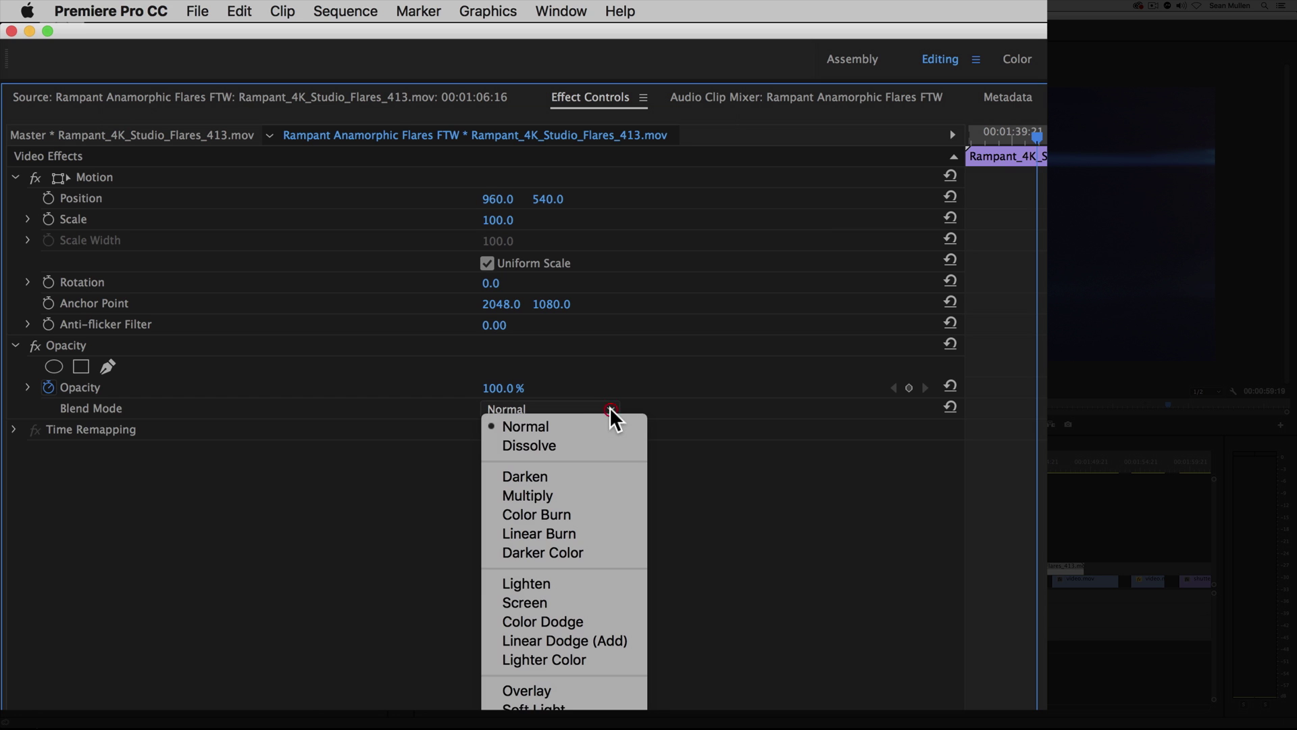
{"action": "left_click", "coordinate": [602, 600]}
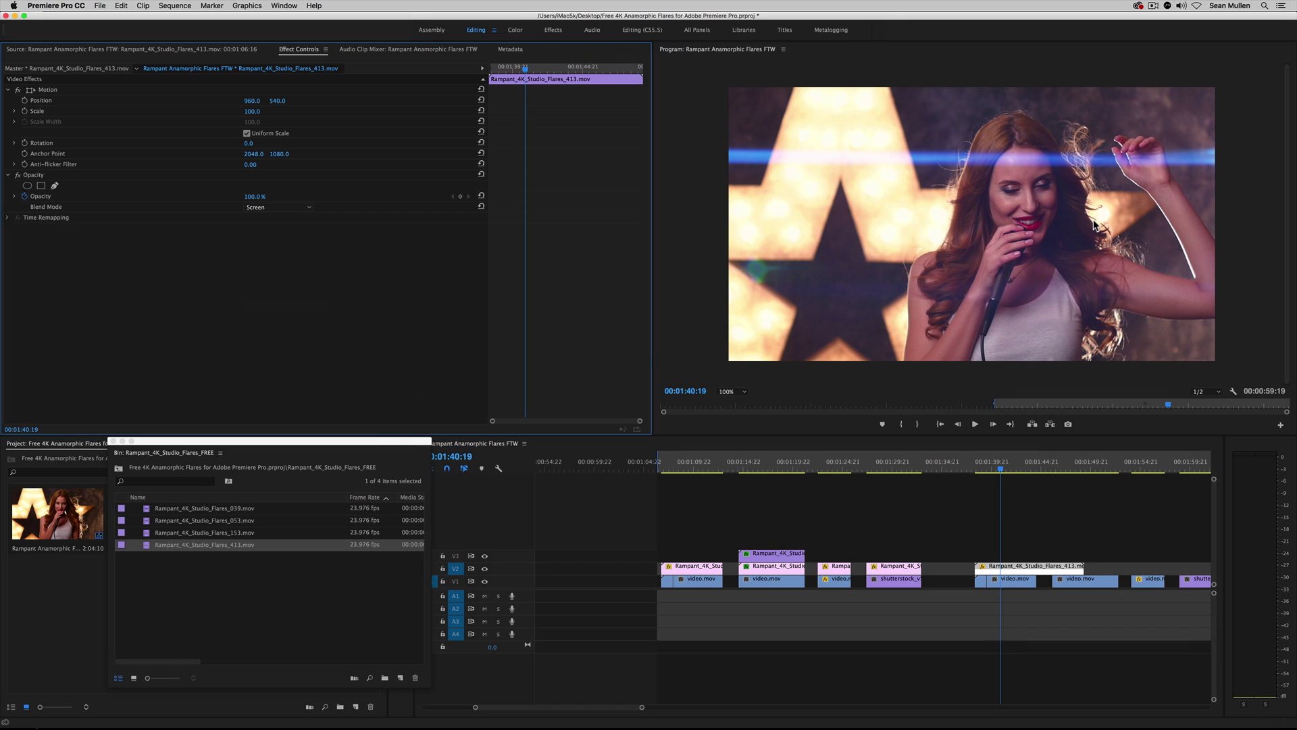
Play back the Screen-blended flare over the singer shot from just before the shot's start.
{"action": "left_click", "coordinate": [970, 468]}
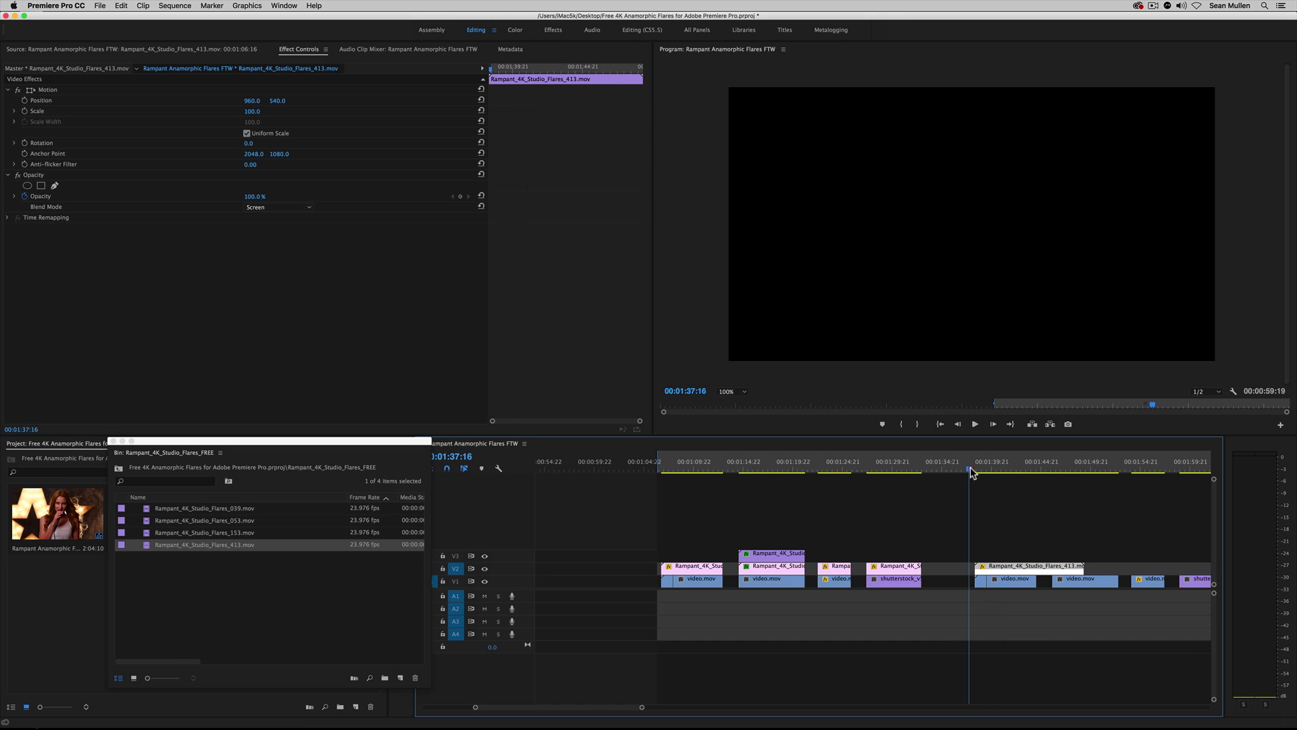
{"action": "key", "text": "space"}
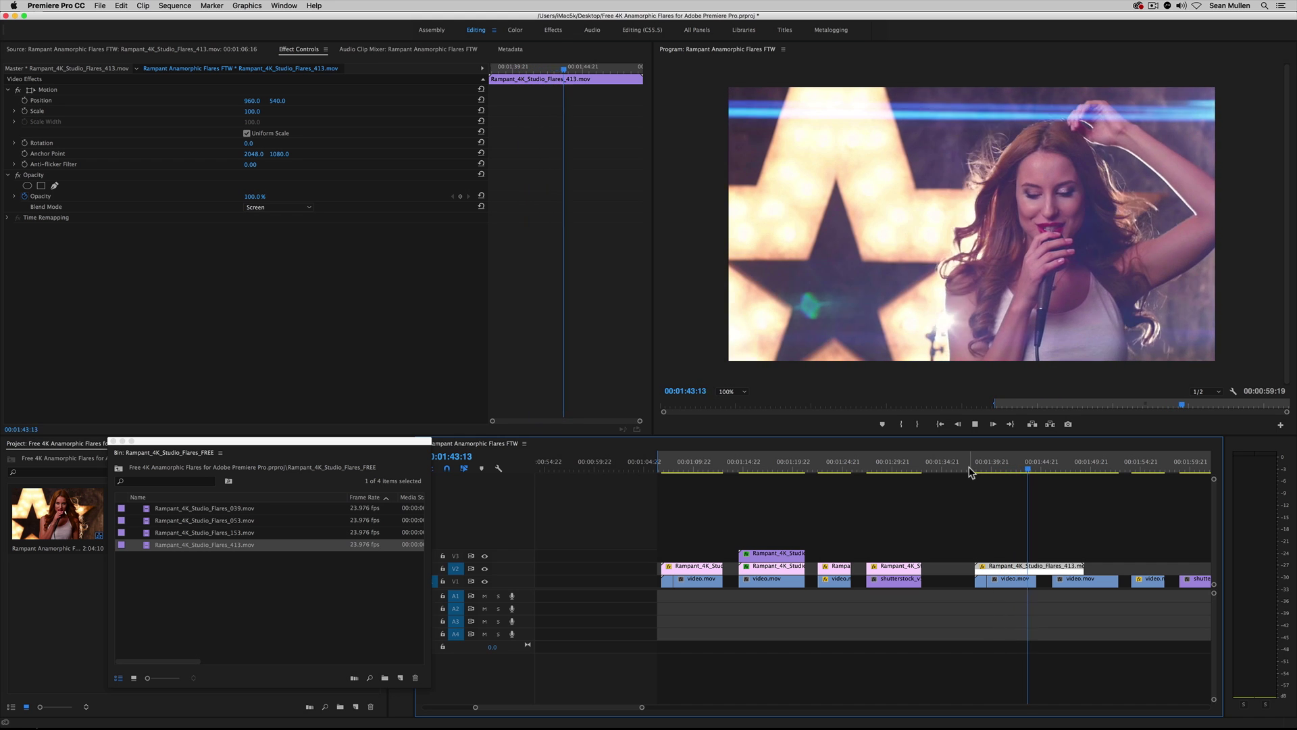
{"action": "key", "text": "space"}
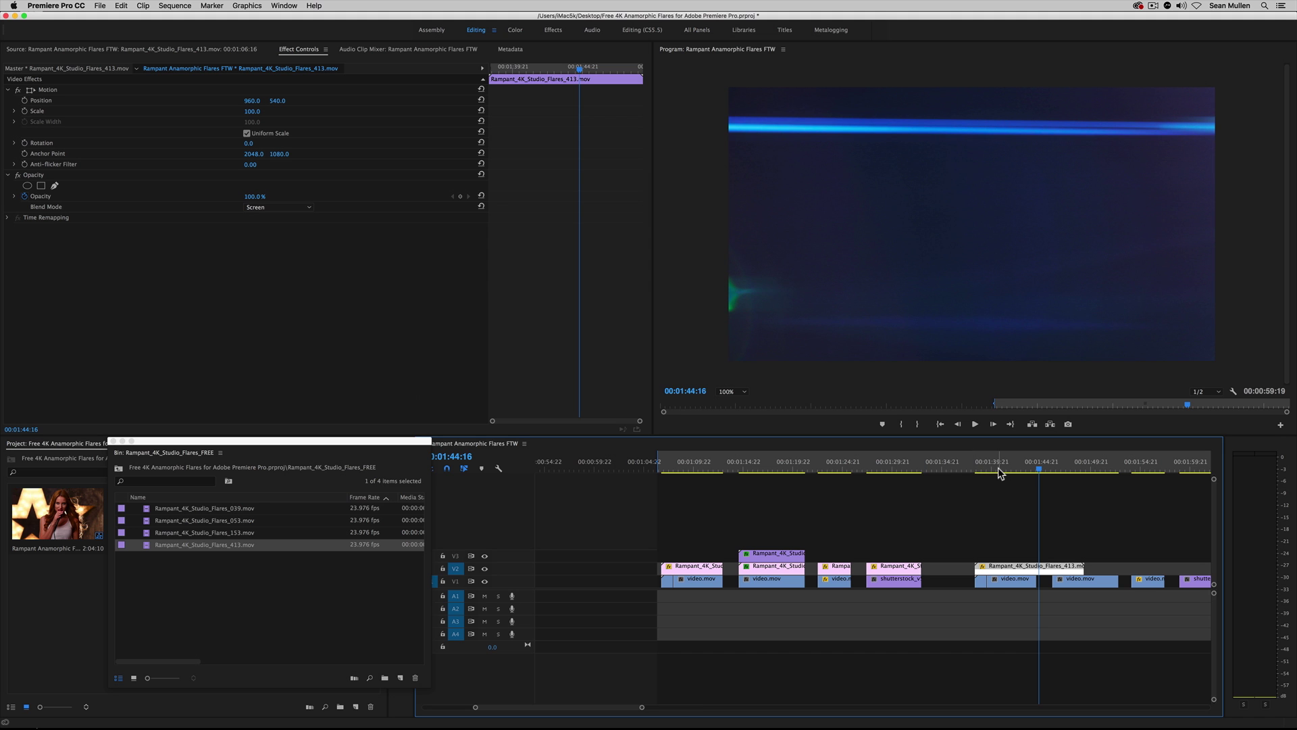
{"action": "left_click", "coordinate": [998, 468]}
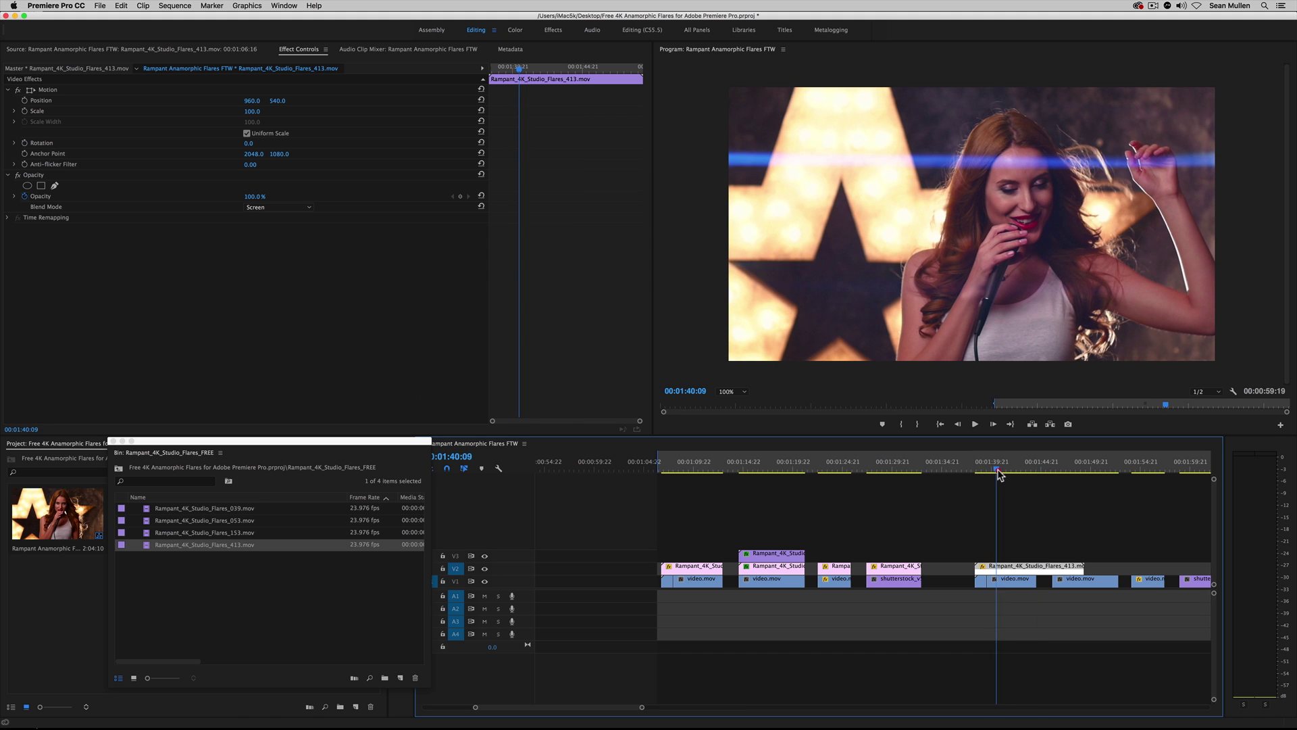
Set the program monitor zoom to 50% and show the Motion bounding box of the singer video.mov clip on V1.
{"action": "left_click", "coordinate": [731, 392]}
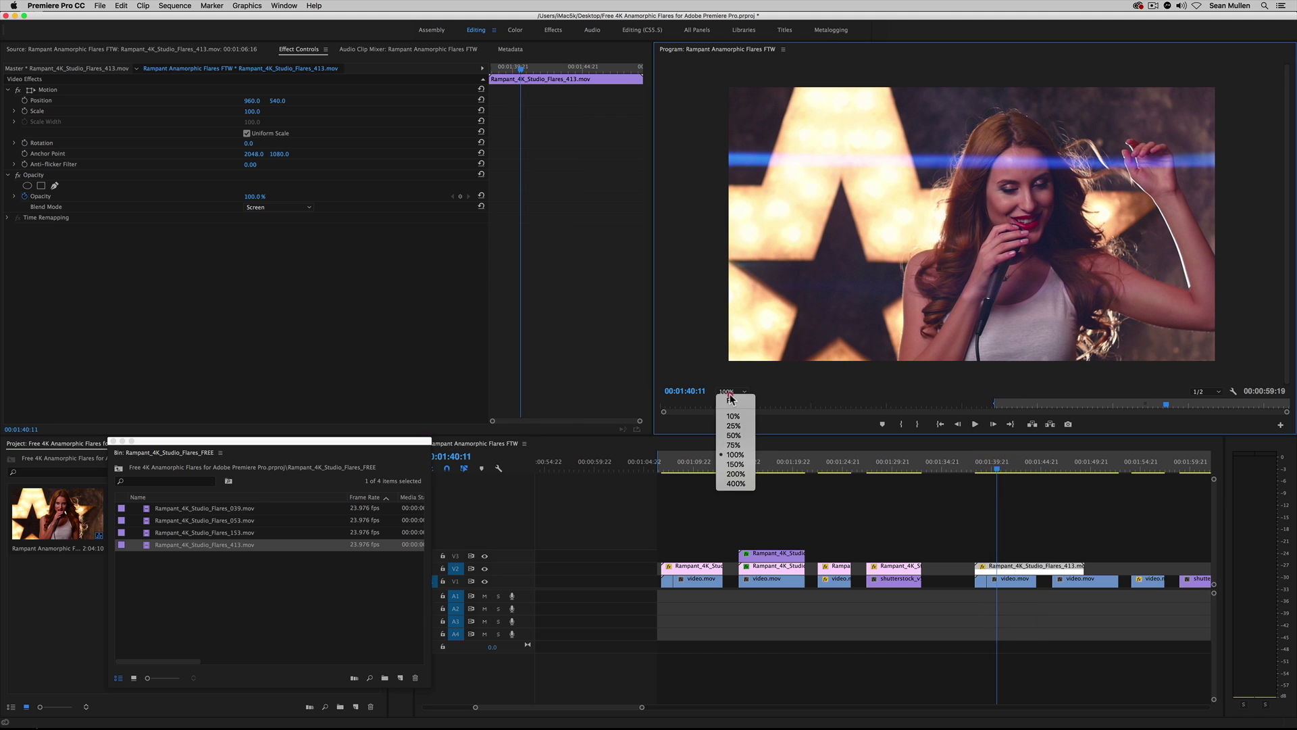
{"action": "left_click", "coordinate": [735, 435]}
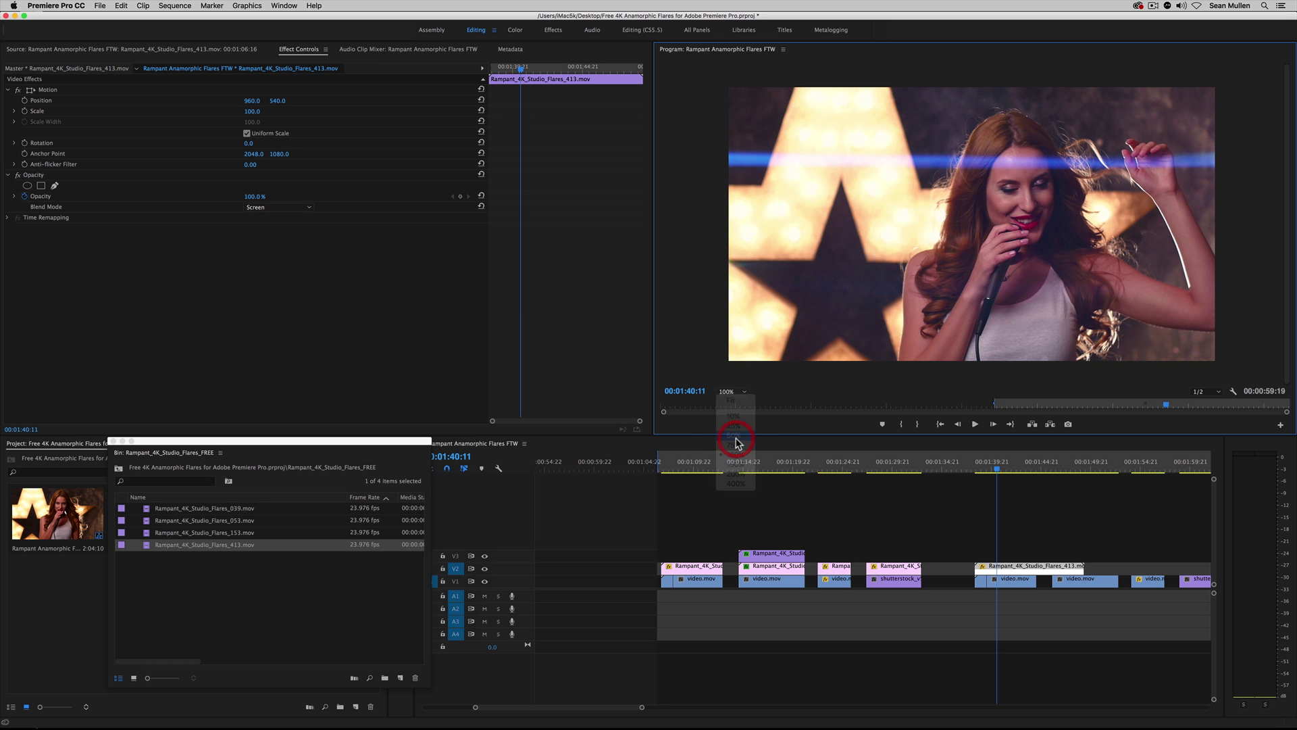
{"action": "left_click", "coordinate": [1012, 520]}
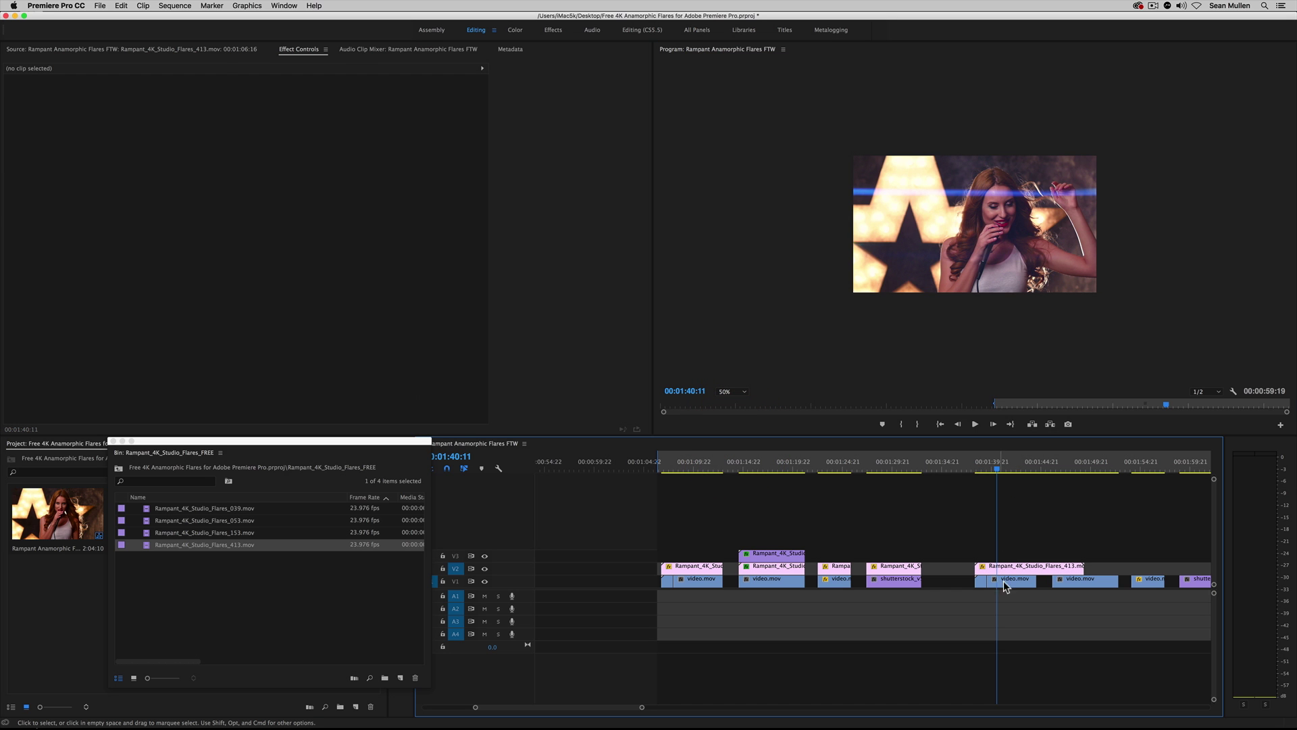
{"action": "left_click", "coordinate": [1001, 583]}
{"action": "left_click_drag", "start_coordinate": [703, 465], "coordinate": [1017, 481]}
{"action": "left_click", "coordinate": [999, 542]}
{"action": "left_click", "coordinate": [1010, 585]}
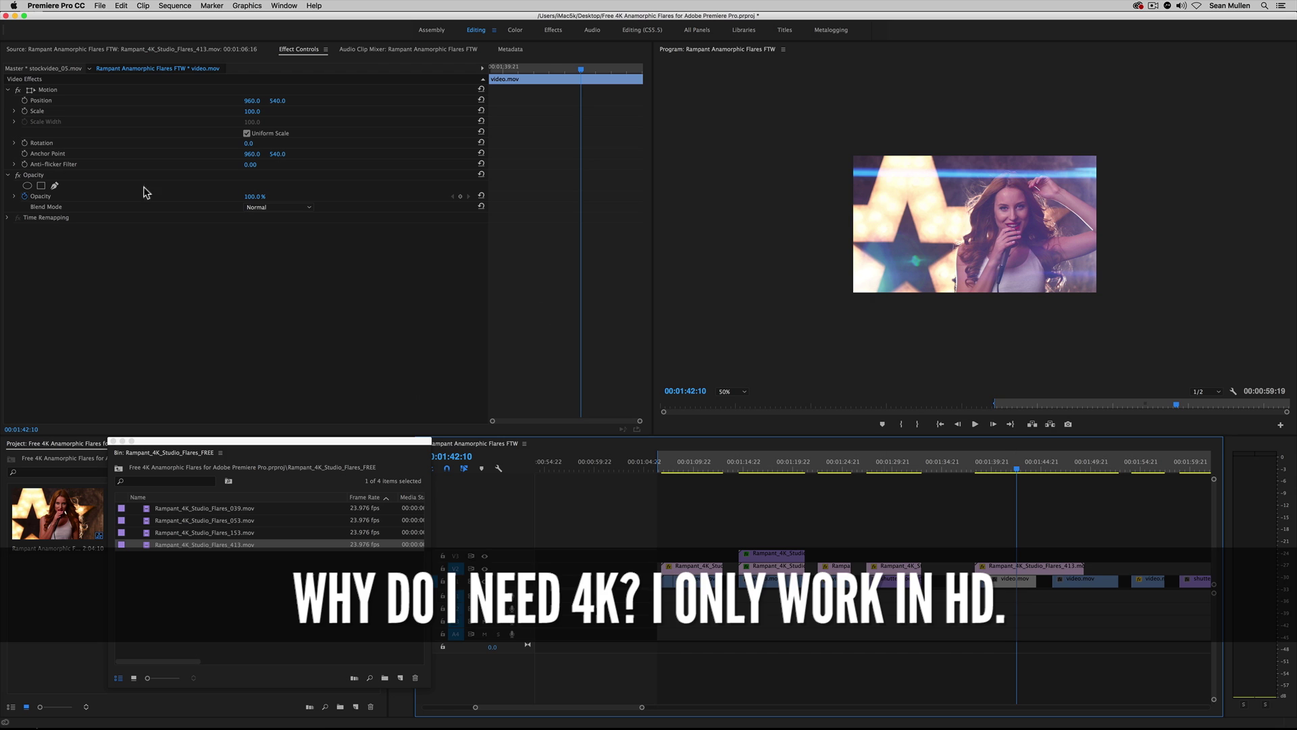
{"action": "left_click", "coordinate": [46, 90]}
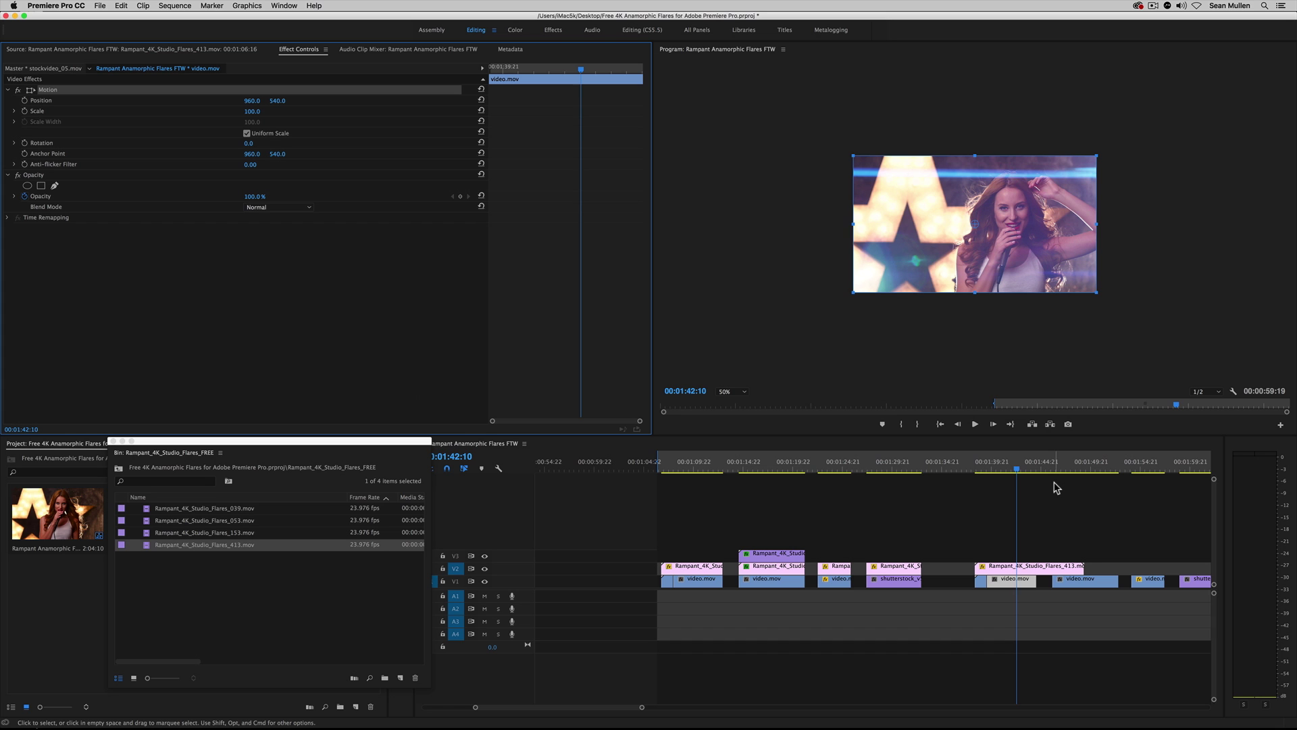
Compare the Motion bounding box of Rampant_4K_Studio_Flares_413.mov on V2 with that of the singer clip on V1.
{"action": "left_click", "coordinate": [982, 527]}
{"action": "left_click", "coordinate": [1010, 565]}
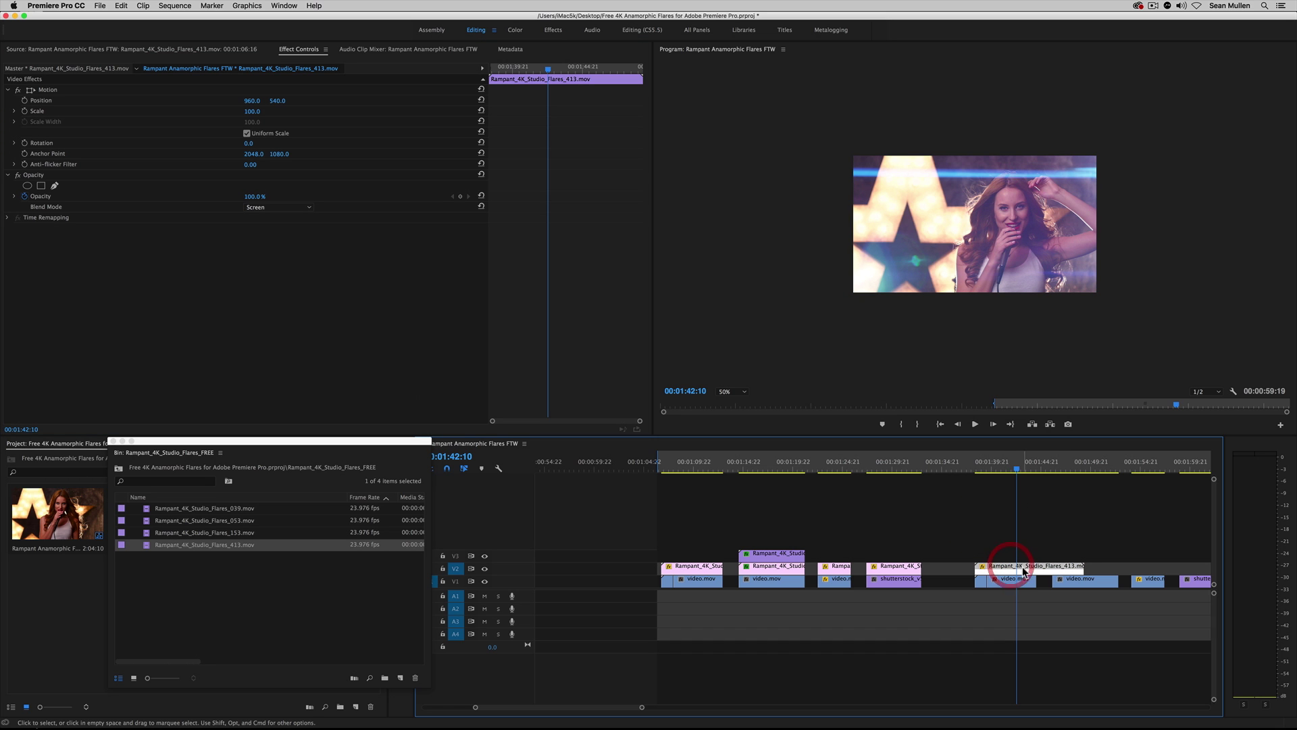
{"action": "left_click", "coordinate": [47, 90]}
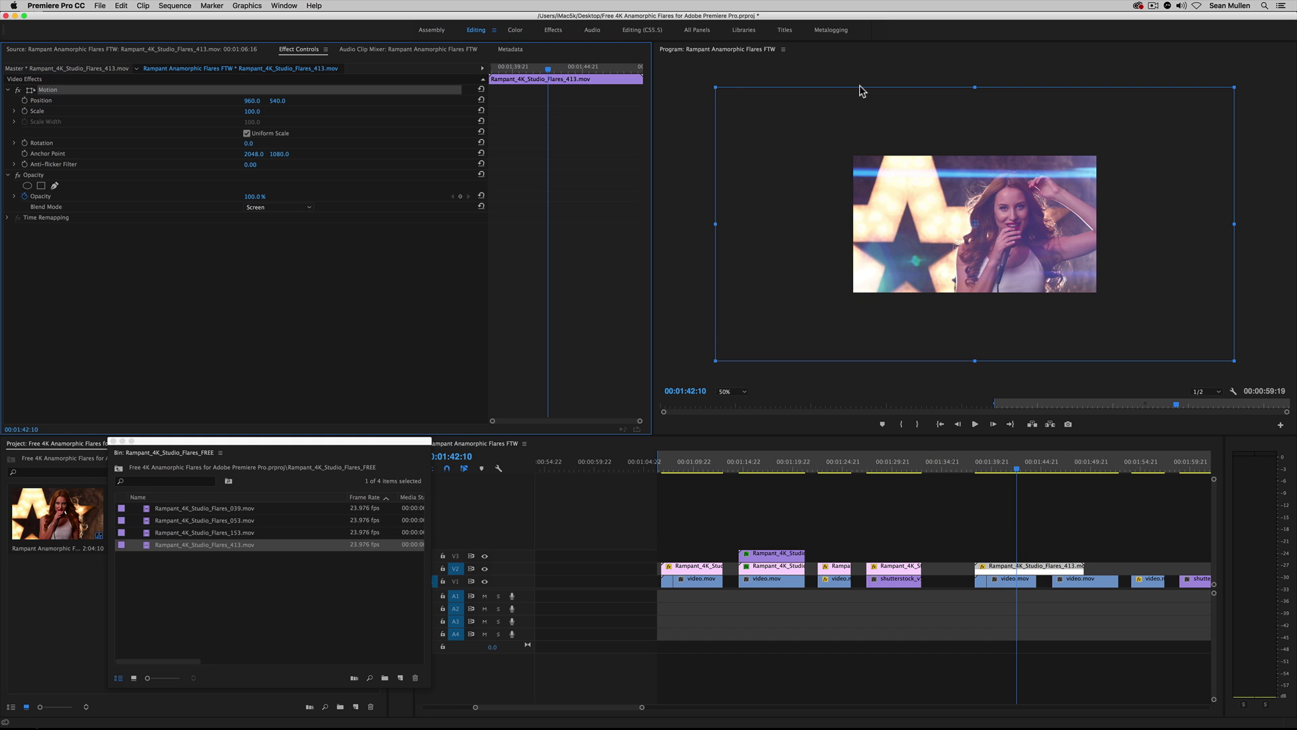
{"action": "left_click", "coordinate": [1012, 580]}
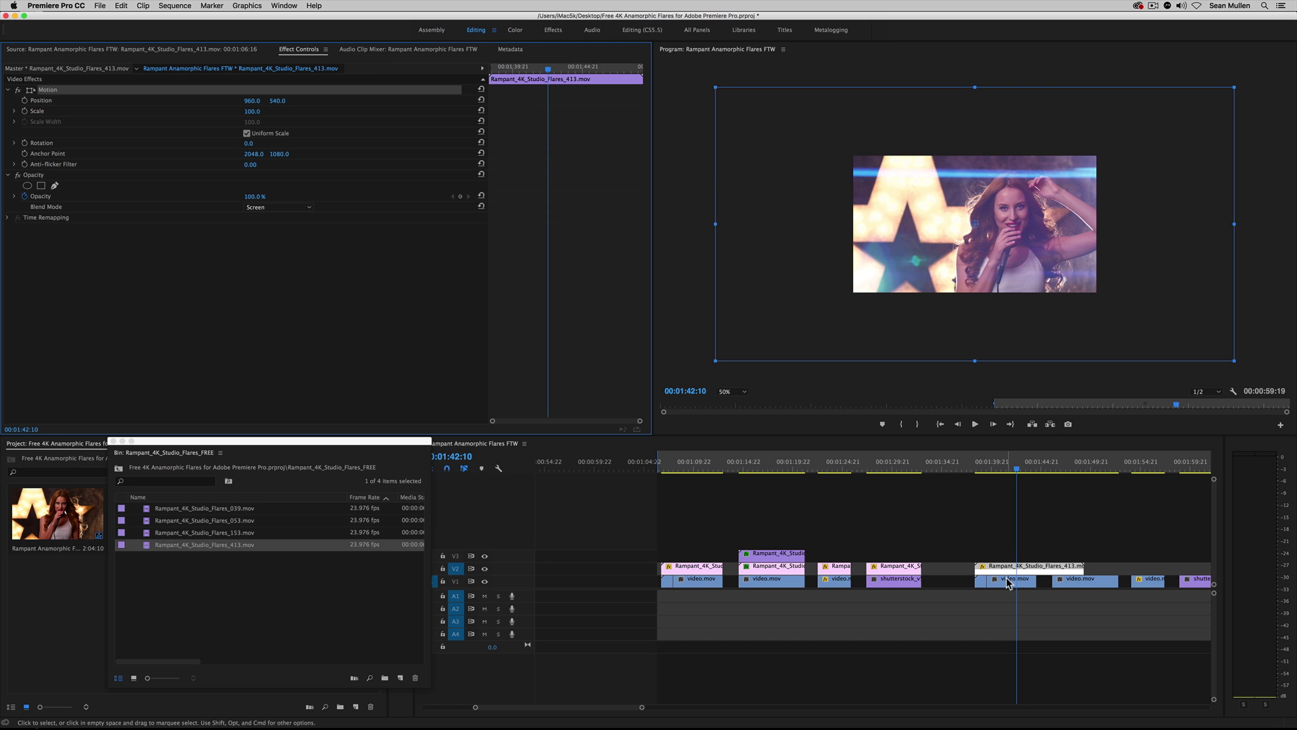
{"action": "left_click", "coordinate": [51, 90]}
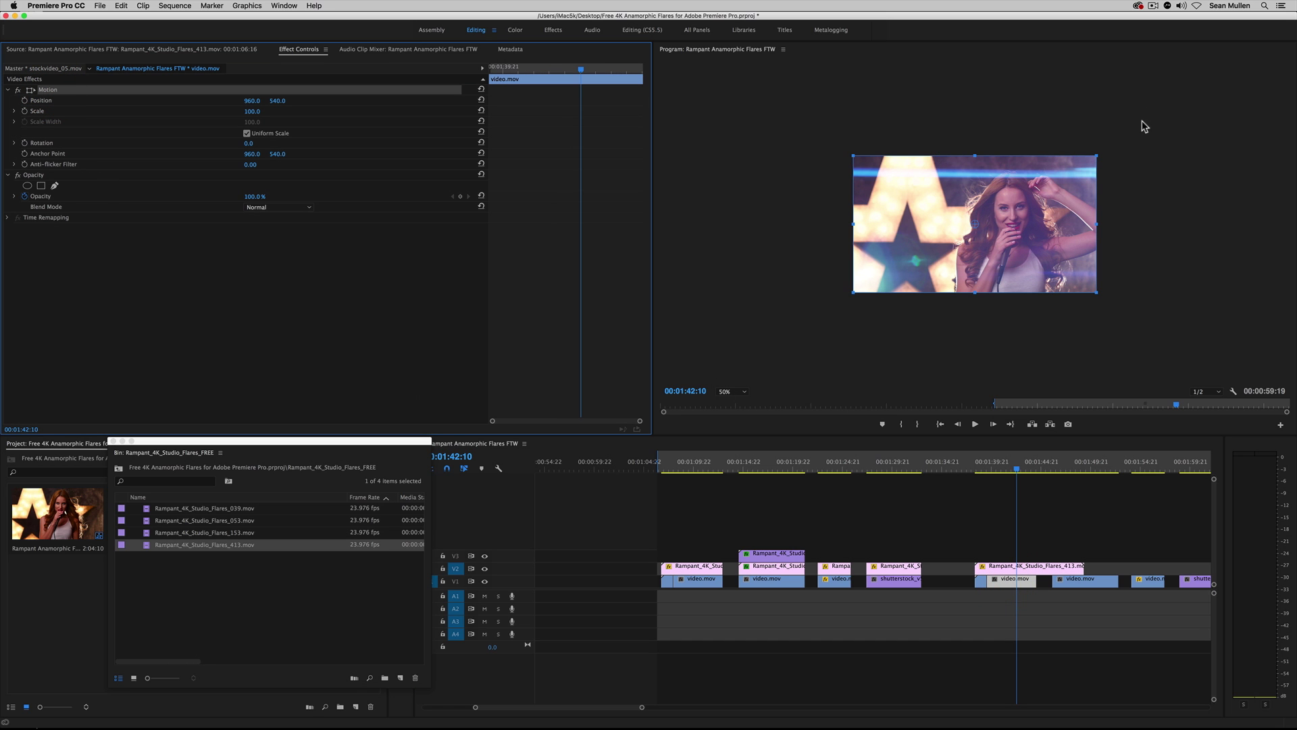
{"action": "left_click", "coordinate": [1013, 569]}
{"action": "left_click", "coordinate": [50, 90]}
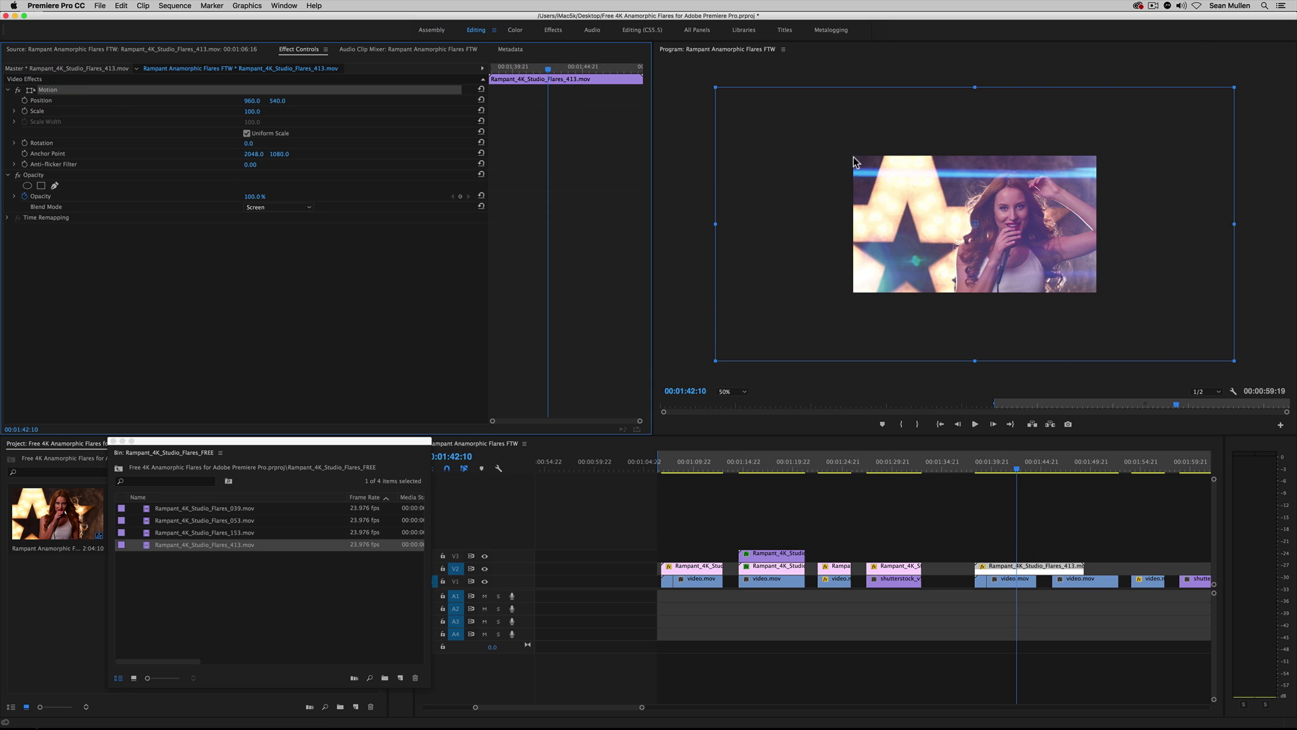
Reposition the flare clip to several places over the singer shot, ending at position 668, 460.
{"action": "mouse_move", "coordinate": [800, 232]}
{"action": "left_mouse_down"}
{"action": "mouse_move", "coordinate": [855, 252]}
{"action": "mouse_move", "coordinate": [897, 245]}
{"action": "mouse_move", "coordinate": [900, 200]}
{"action": "mouse_move", "coordinate": [857, 167]}
{"action": "mouse_move", "coordinate": [655, 273]}
{"action": "left_mouse_up"}
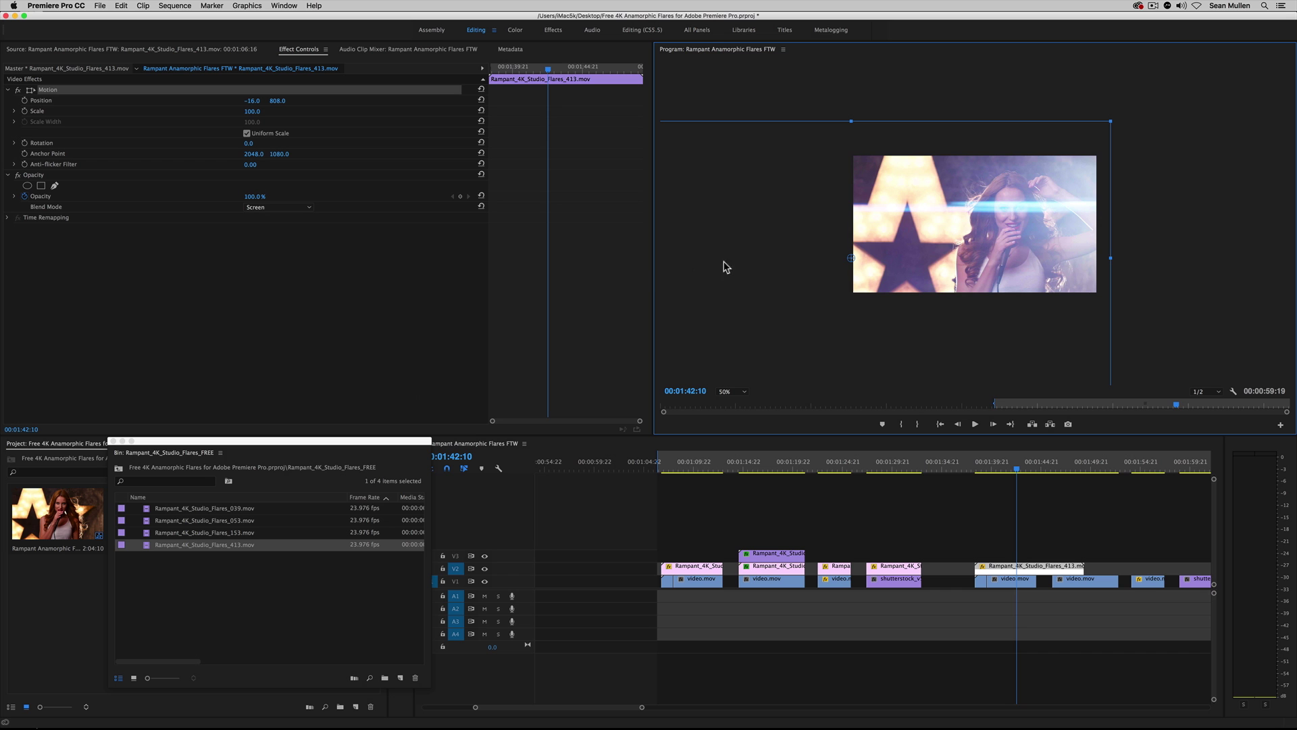
{"action": "mouse_move", "coordinate": [819, 242]}
{"action": "left_mouse_down"}
{"action": "mouse_move", "coordinate": [950, 208]}
{"action": "mouse_move", "coordinate": [1022, 221]}
{"action": "mouse_move", "coordinate": [808, 237]}
{"action": "left_mouse_up"}
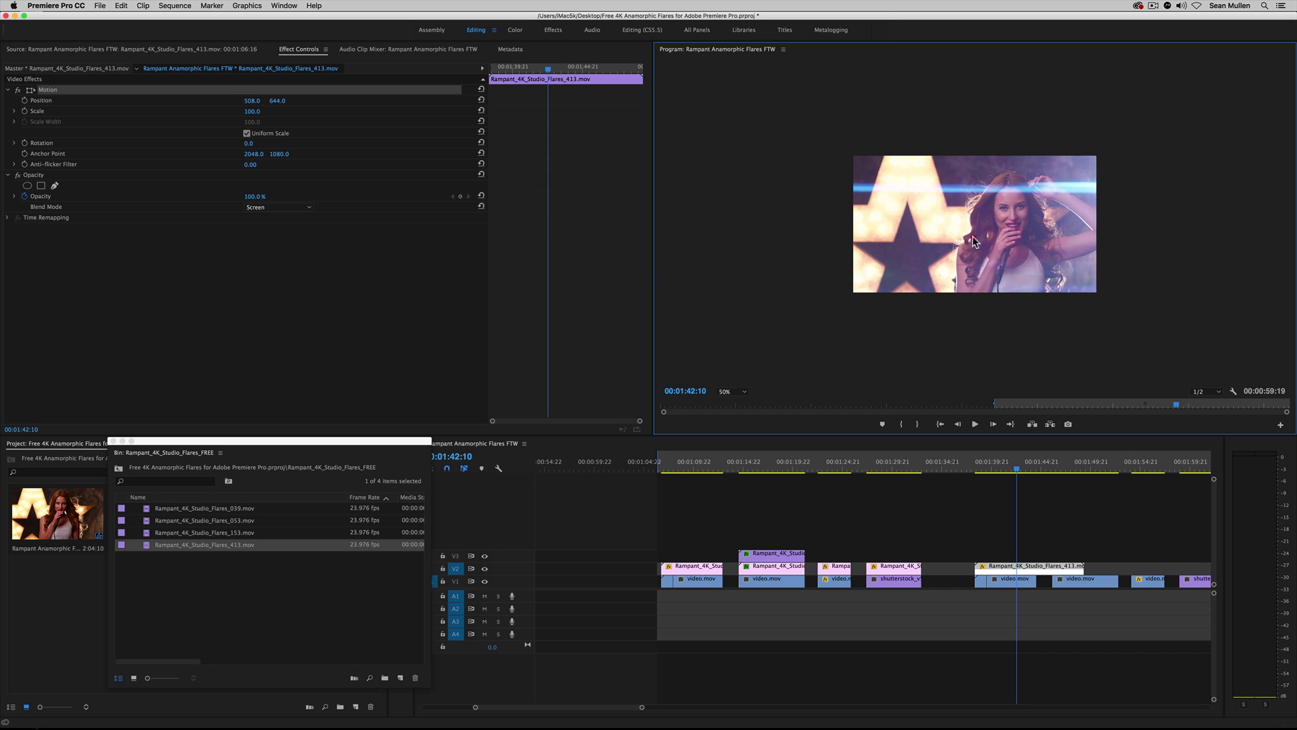
{"action": "mouse_move", "coordinate": [923, 262]}
{"action": "left_mouse_down"}
{"action": "mouse_move", "coordinate": [865, 301]}
{"action": "mouse_move", "coordinate": [989, 294]}
{"action": "mouse_move", "coordinate": [860, 301]}
{"action": "mouse_move", "coordinate": [991, 294]}
{"action": "mouse_move", "coordinate": [1017, 261]}
{"action": "mouse_move", "coordinate": [1028, 269]}
{"action": "mouse_move", "coordinate": [1036, 245]}
{"action": "mouse_move", "coordinate": [1037, 313]}
{"action": "mouse_move", "coordinate": [1168, 312]}
{"action": "mouse_move", "coordinate": [1124, 240]}
{"action": "mouse_move", "coordinate": [1002, 243]}
{"action": "mouse_move", "coordinate": [1134, 247]}
{"action": "mouse_move", "coordinate": [1122, 218]}
{"action": "mouse_move", "coordinate": [915, 236]}
{"action": "left_mouse_up"}
{"action": "left_click_drag", "start_coordinate": [1059, 242], "coordinate": [1085, 196]}
Try the flare clip rotated 90° and moved to position 988, 412, and undo both changes.
{"action": "left_click_drag", "start_coordinate": [253, 147], "coordinate": [315, 147]}
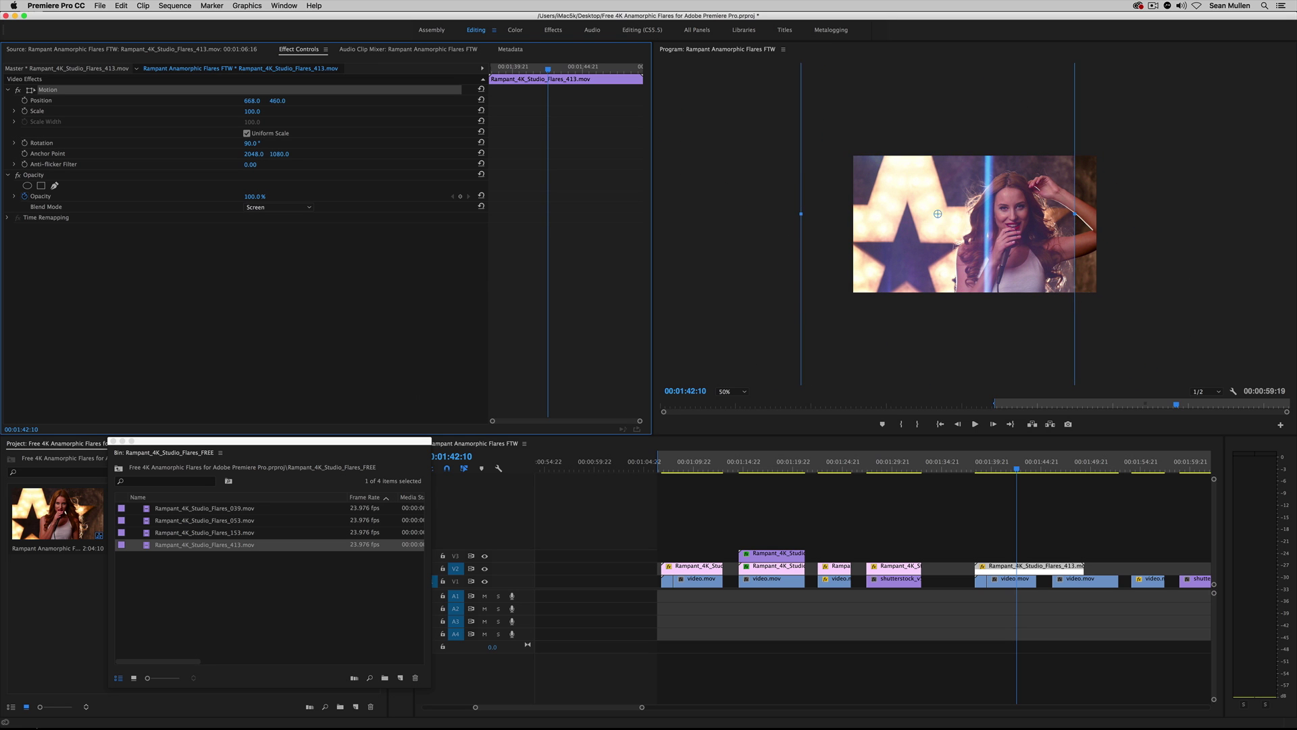
{"action": "left_click_drag", "start_coordinate": [939, 234], "coordinate": [981, 231]}
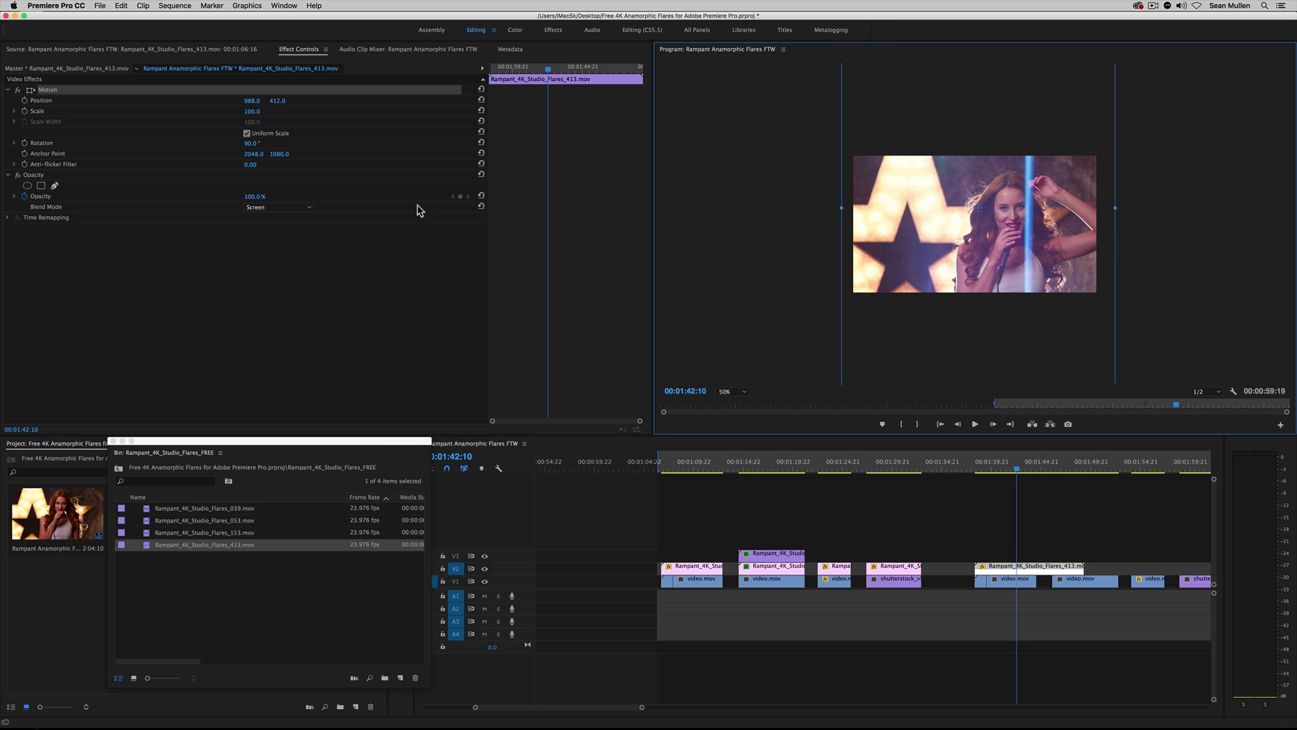
{"action": "key", "text": "super+z"}
{"action": "key", "text": "super+z"}
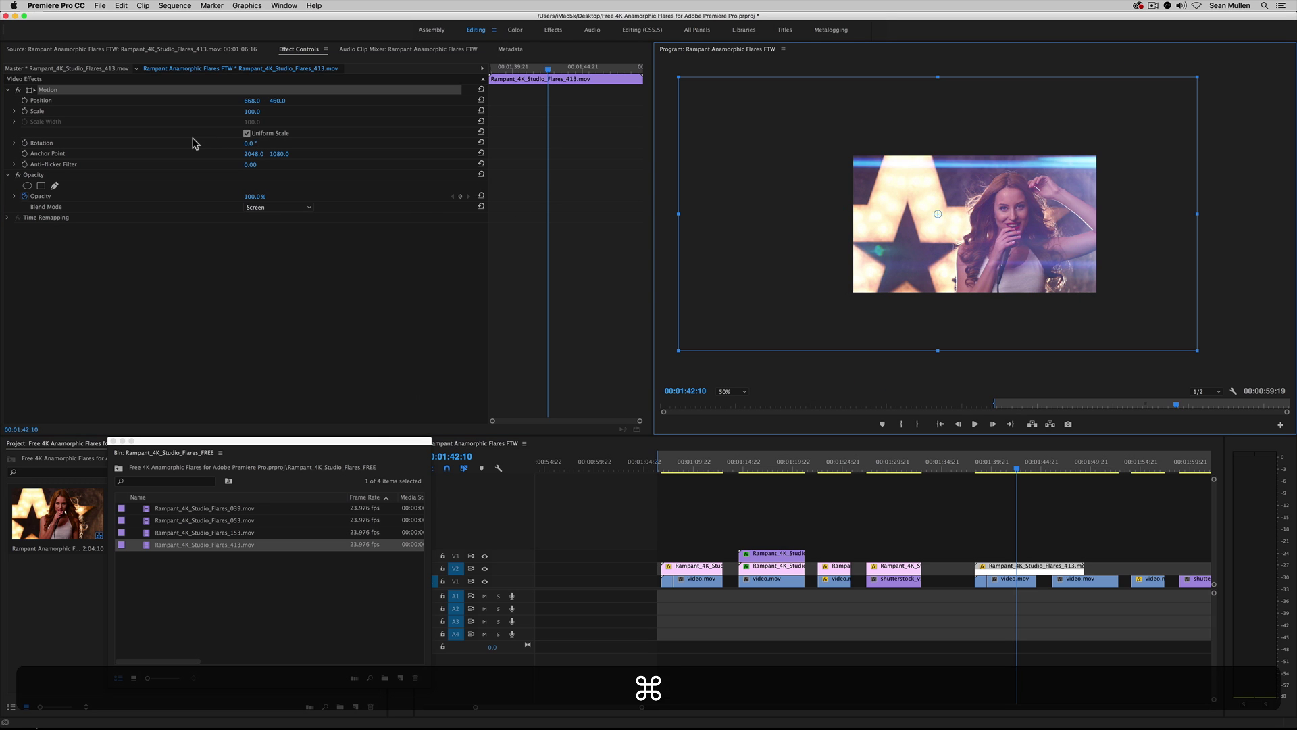
Scale the flare clip on V2 down to 50 and reposition it to 928, 536.
{"action": "left_click_drag", "start_coordinate": [251, 112], "coordinate": [214, 111]}
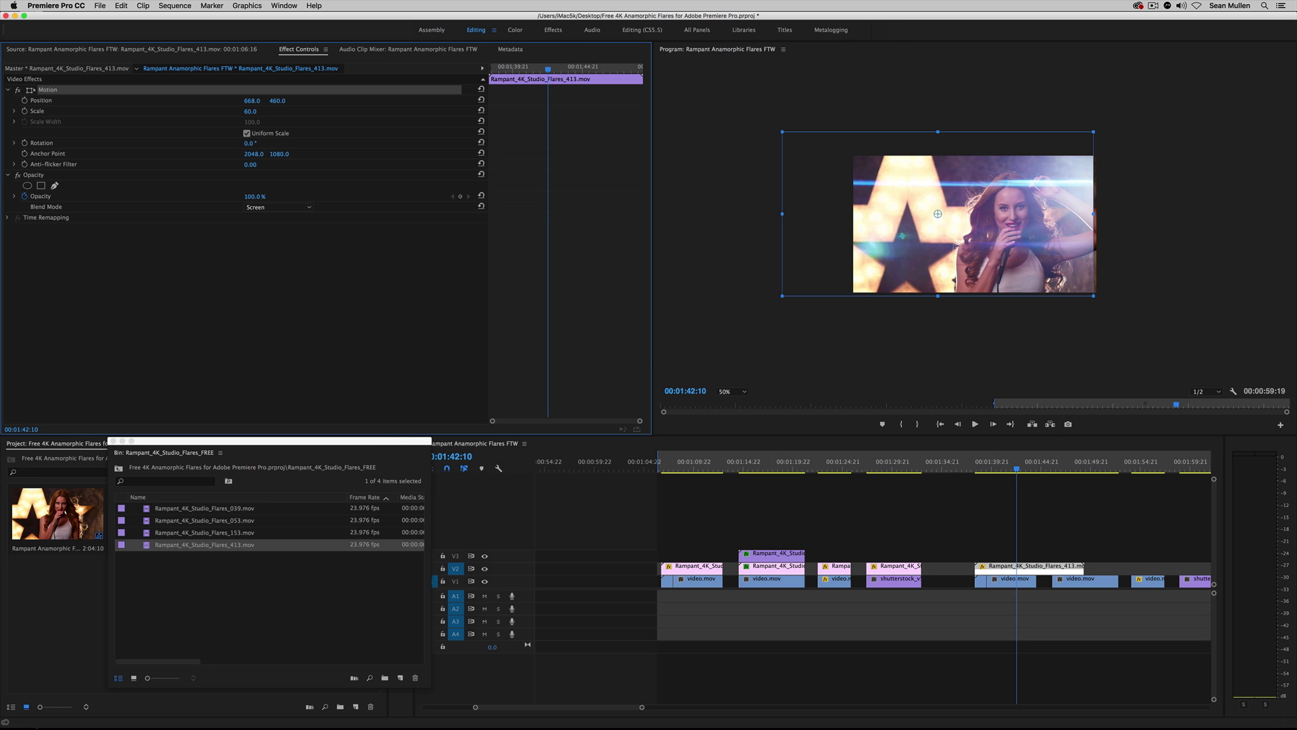
{"action": "left_click_drag", "start_coordinate": [885, 188], "coordinate": [918, 198]}
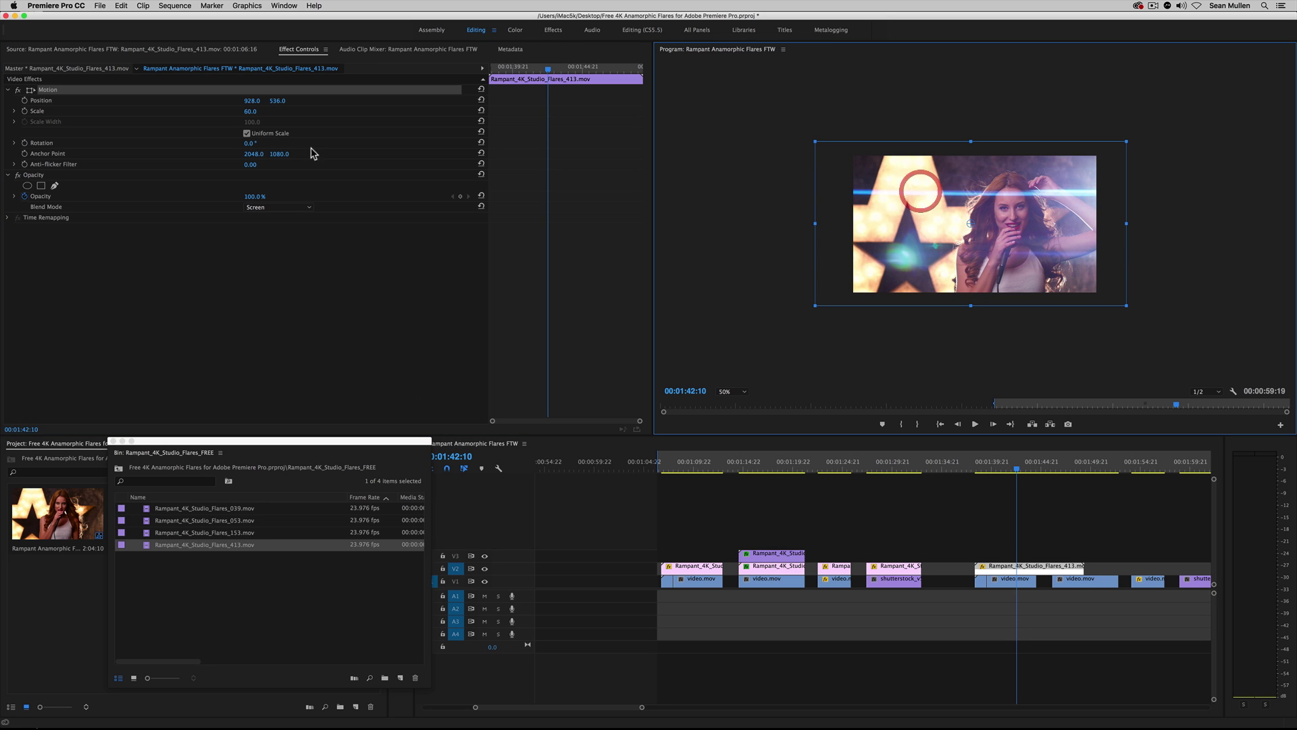
{"action": "left_click_drag", "start_coordinate": [251, 111], "coordinate": [242, 111]}
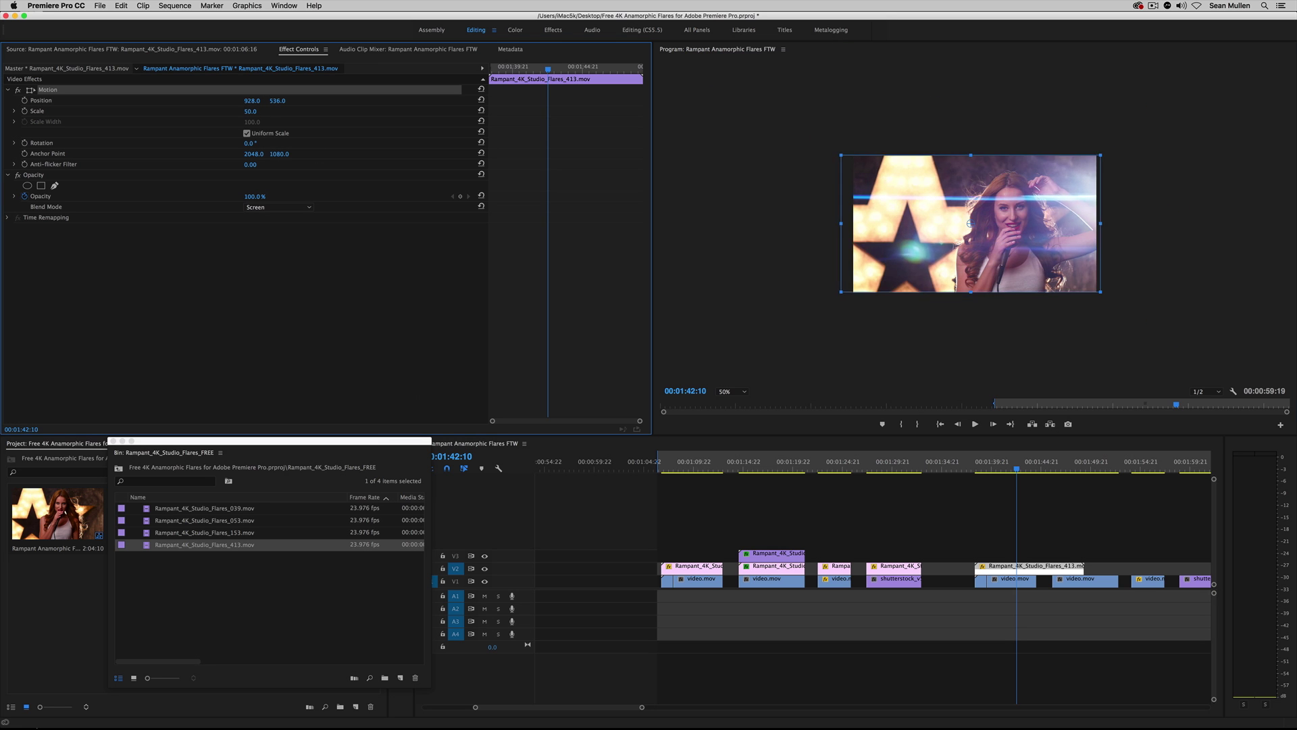
{"action": "left_click", "coordinate": [987, 543]}
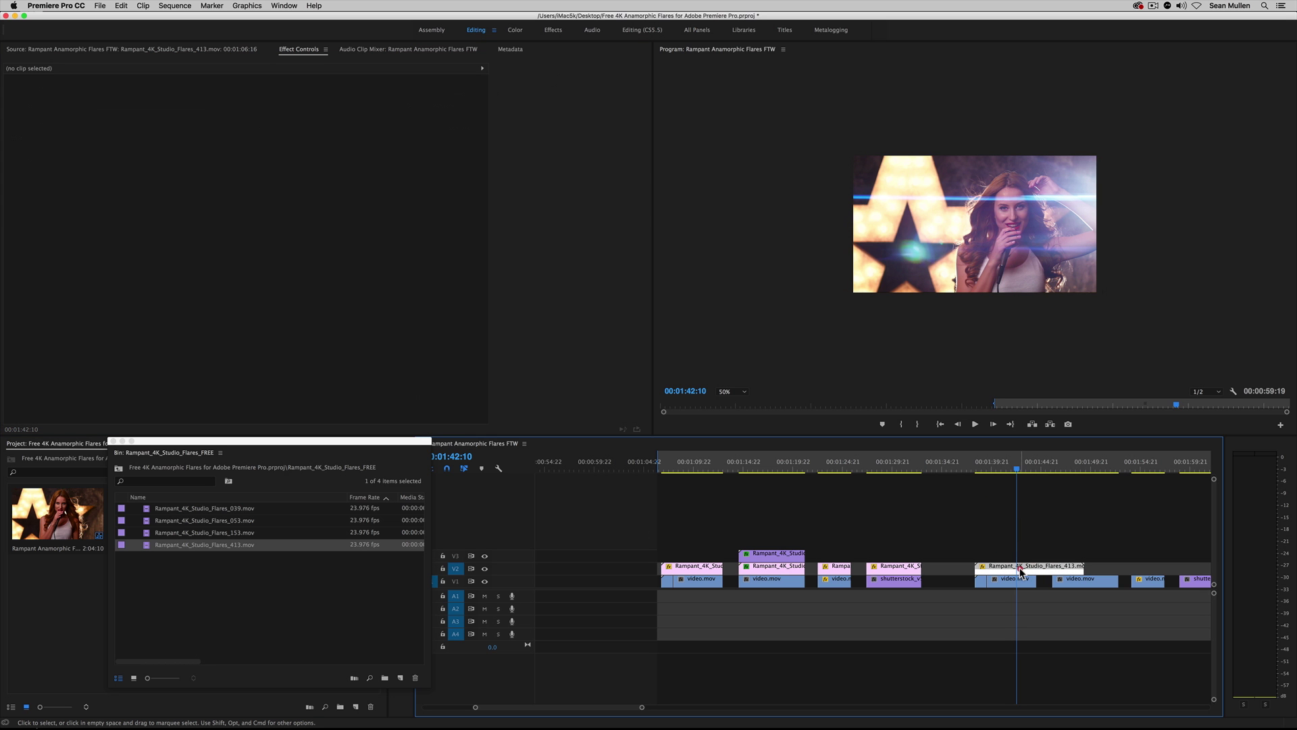
Load the V2 flare clip in the Source monitor at its first frame and scrub through the composited singer shot.
{"action": "double_click", "coordinate": [1020, 571]}
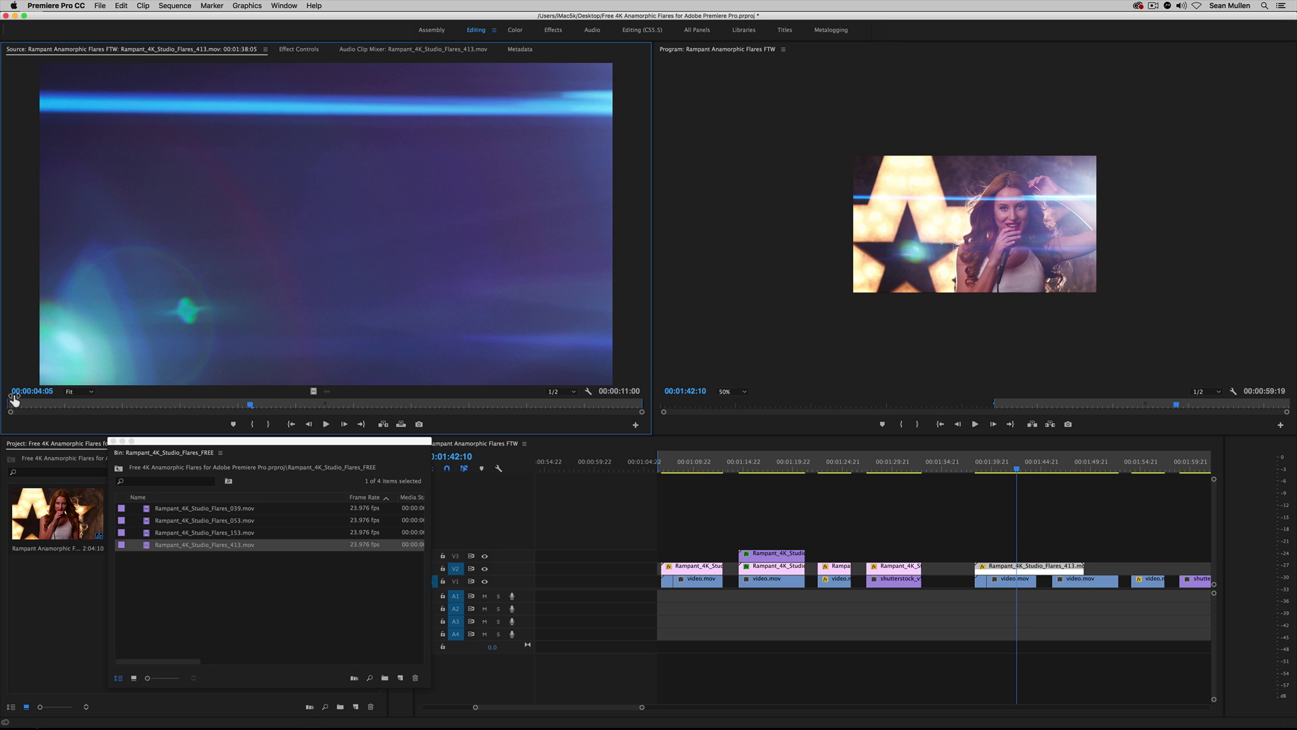
{"action": "mouse_move", "coordinate": [34, 404]}
{"action": "left_mouse_down"}
{"action": "mouse_move", "coordinate": [533, 382]}
{"action": "mouse_move", "coordinate": [360, 406]}
{"action": "mouse_move", "coordinate": [19, 408]}
{"action": "mouse_move", "coordinate": [348, 411]}
{"action": "mouse_move", "coordinate": [10, 409]}
{"action": "left_mouse_up"}
{"action": "left_click_drag", "start_coordinate": [974, 466], "coordinate": [1005, 466]}
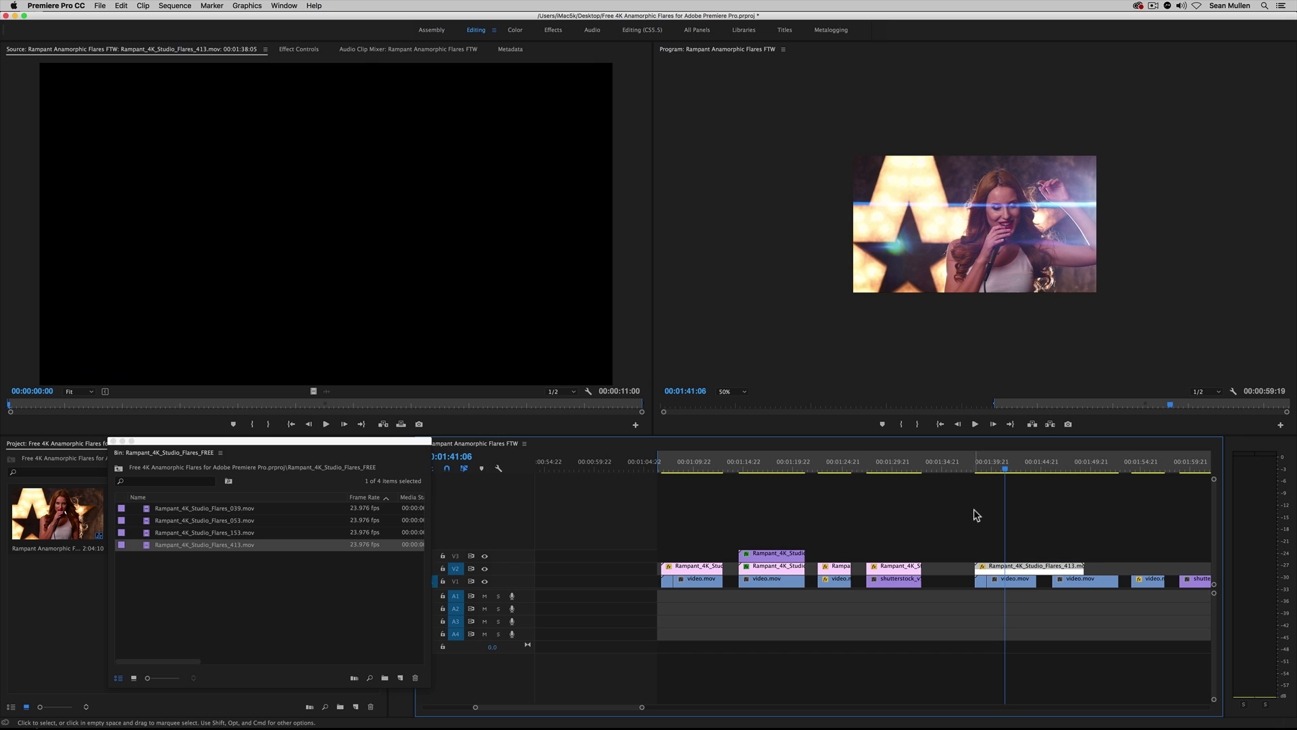
{"action": "left_click_drag", "start_coordinate": [987, 466], "coordinate": [1010, 466]}
{"action": "left_click", "coordinate": [1004, 568]}
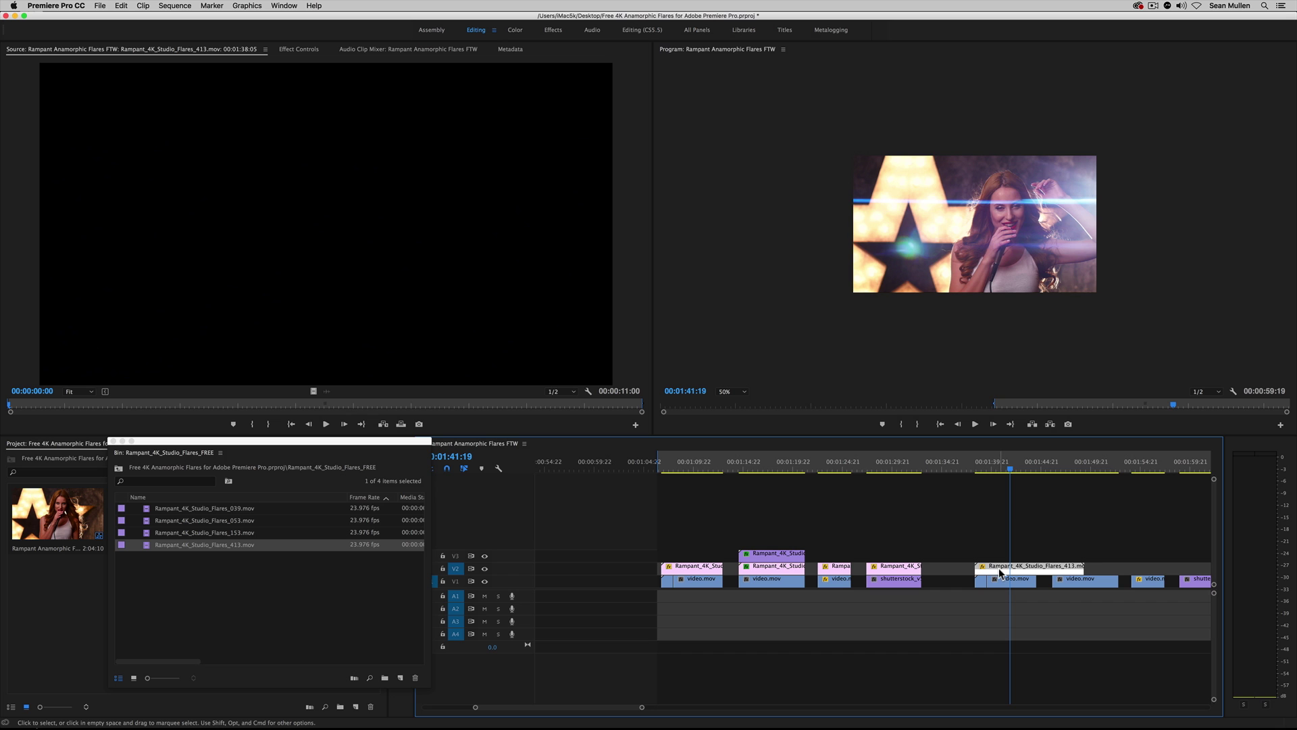
Set the program monitor zoom to 100% and preview the scaled flare over the singer shot.
{"action": "left_click_drag", "start_coordinate": [591, 712], "coordinate": [608, 703]}
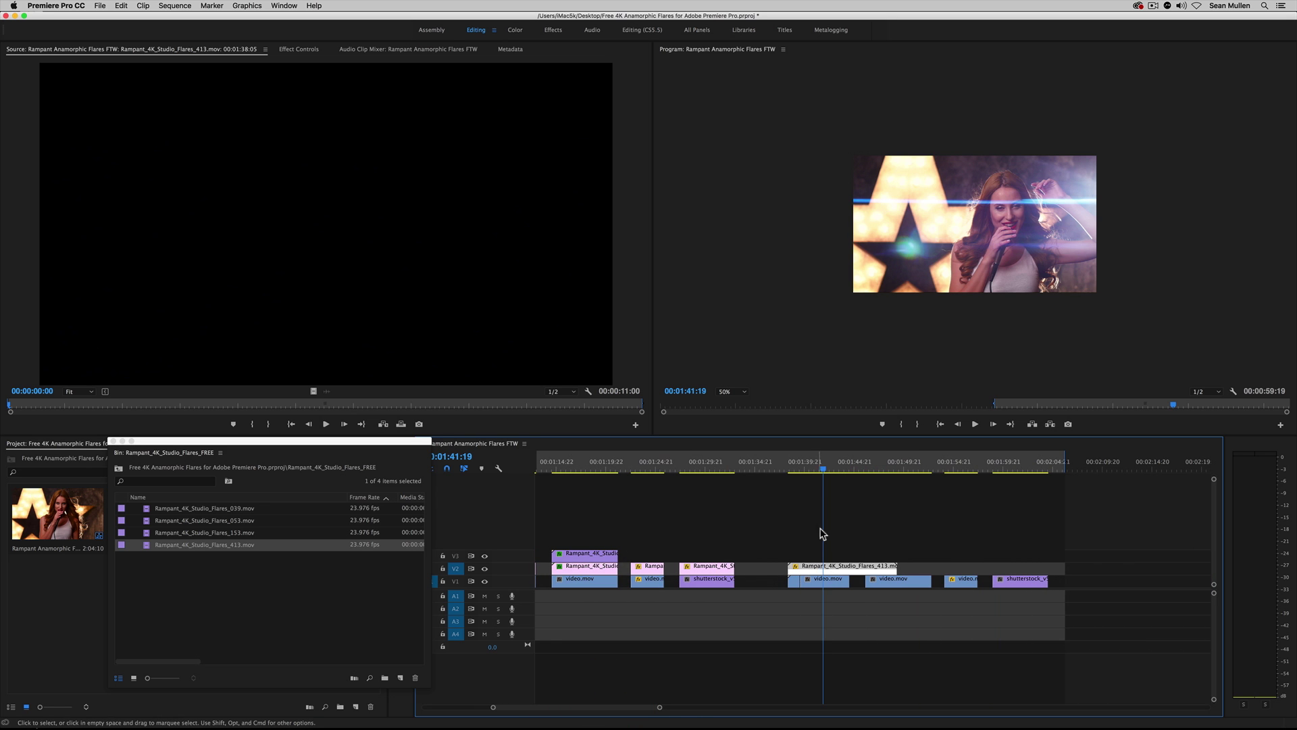
{"action": "left_click_drag", "start_coordinate": [825, 467], "coordinate": [819, 467]}
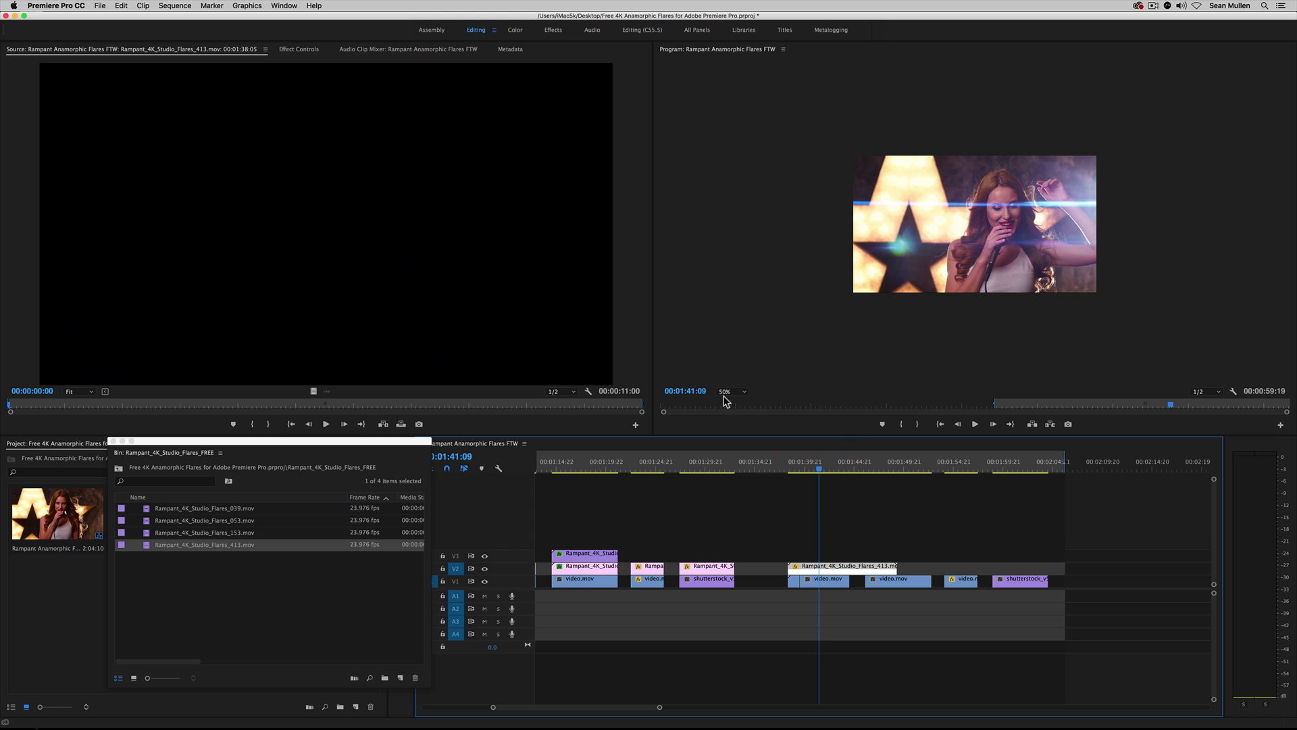
{"action": "left_click", "coordinate": [726, 392]}
{"action": "left_click", "coordinate": [733, 454]}
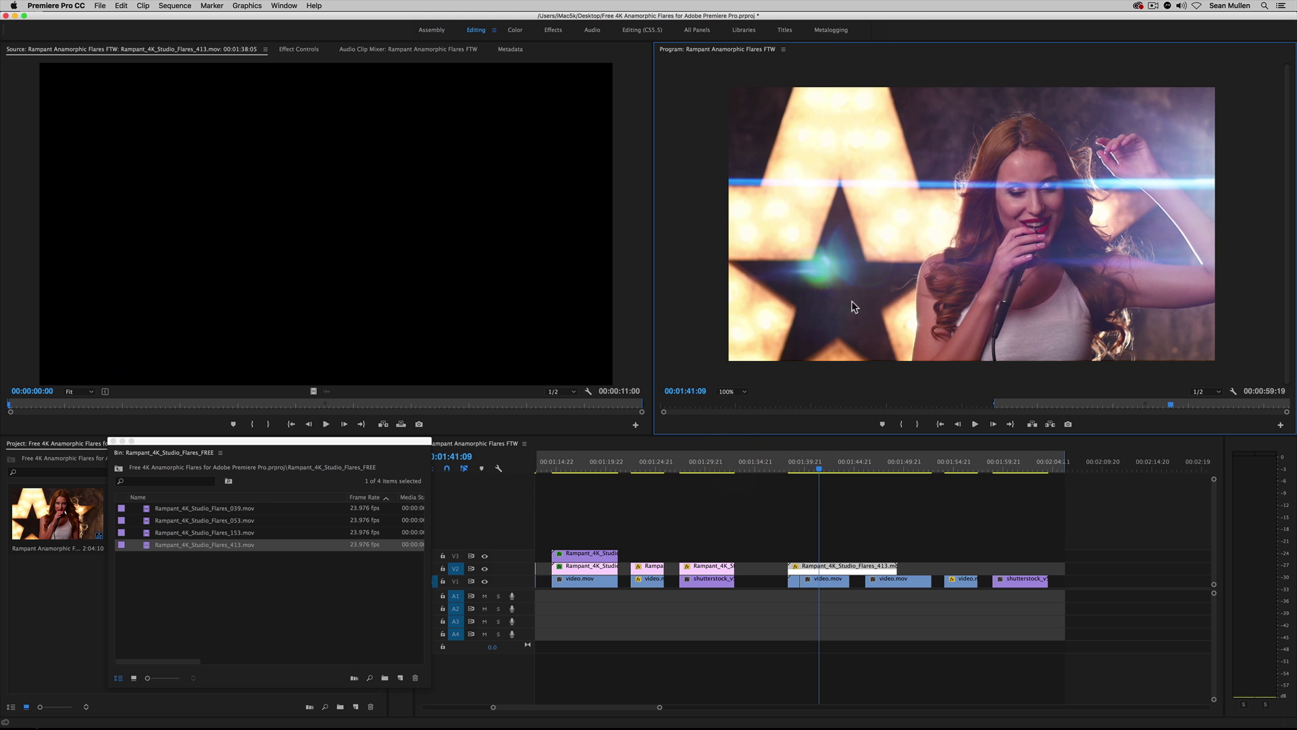
{"action": "left_click", "coordinate": [814, 469]}
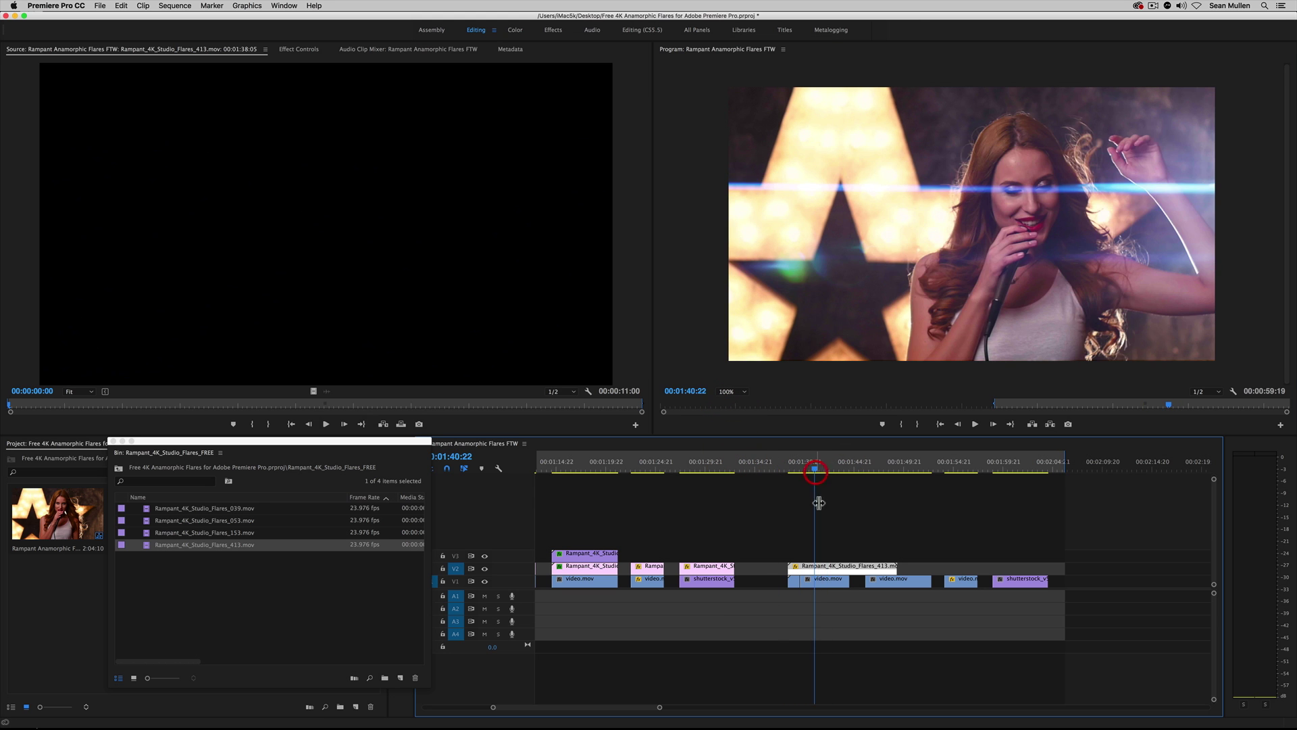
{"action": "key", "text": "l"}
{"action": "key", "text": "l"}
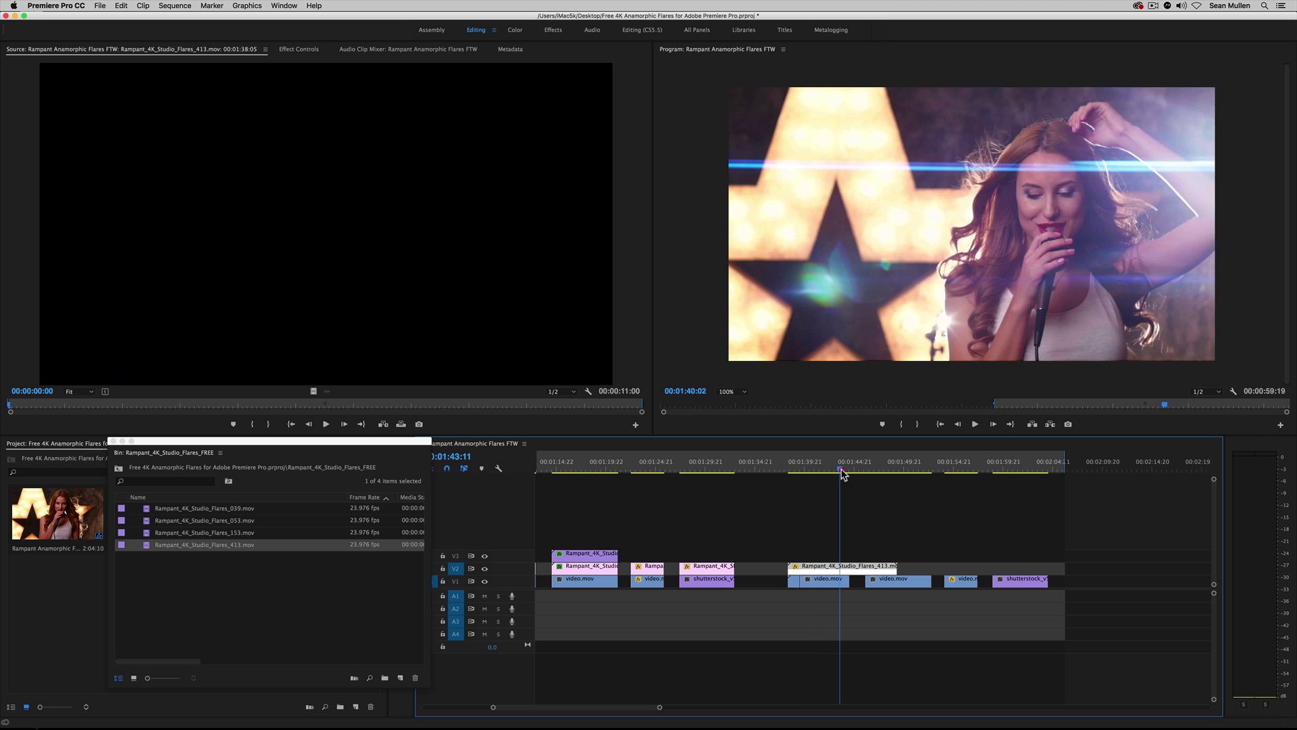
Move the flare clip along V2 above the rifleman shot, aligned to that shot's start, and play back the result.
{"action": "left_click_drag", "start_coordinate": [907, 471], "coordinate": [956, 471]}
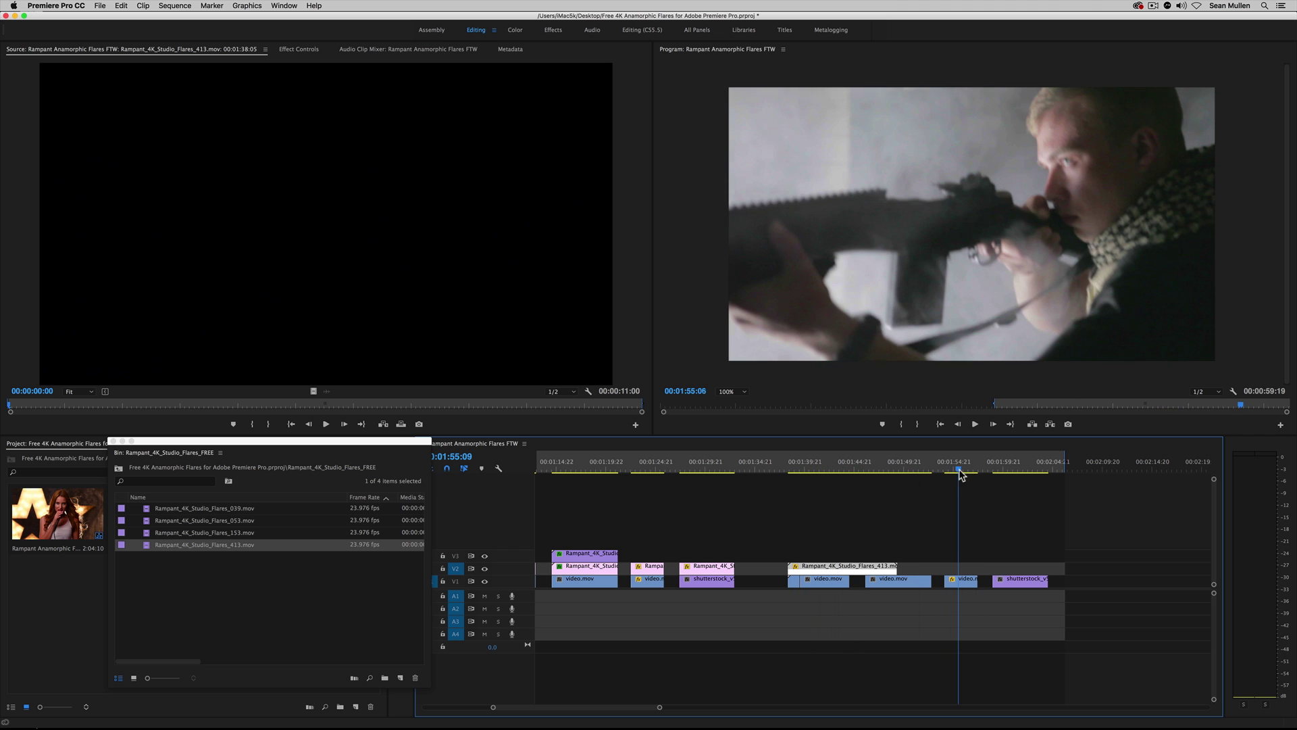
{"action": "left_click_drag", "start_coordinate": [816, 568], "coordinate": [972, 567]}
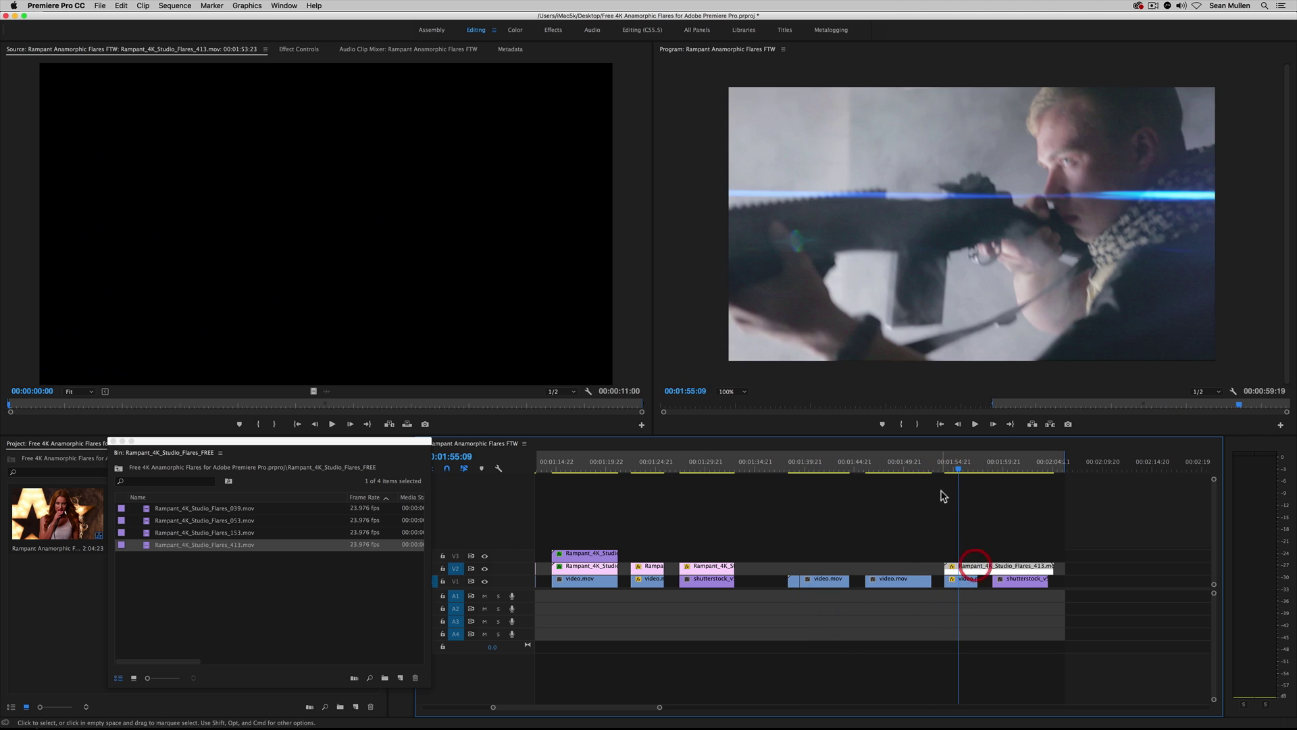
{"action": "left_click", "coordinate": [942, 461]}
{"action": "key", "text": "space"}
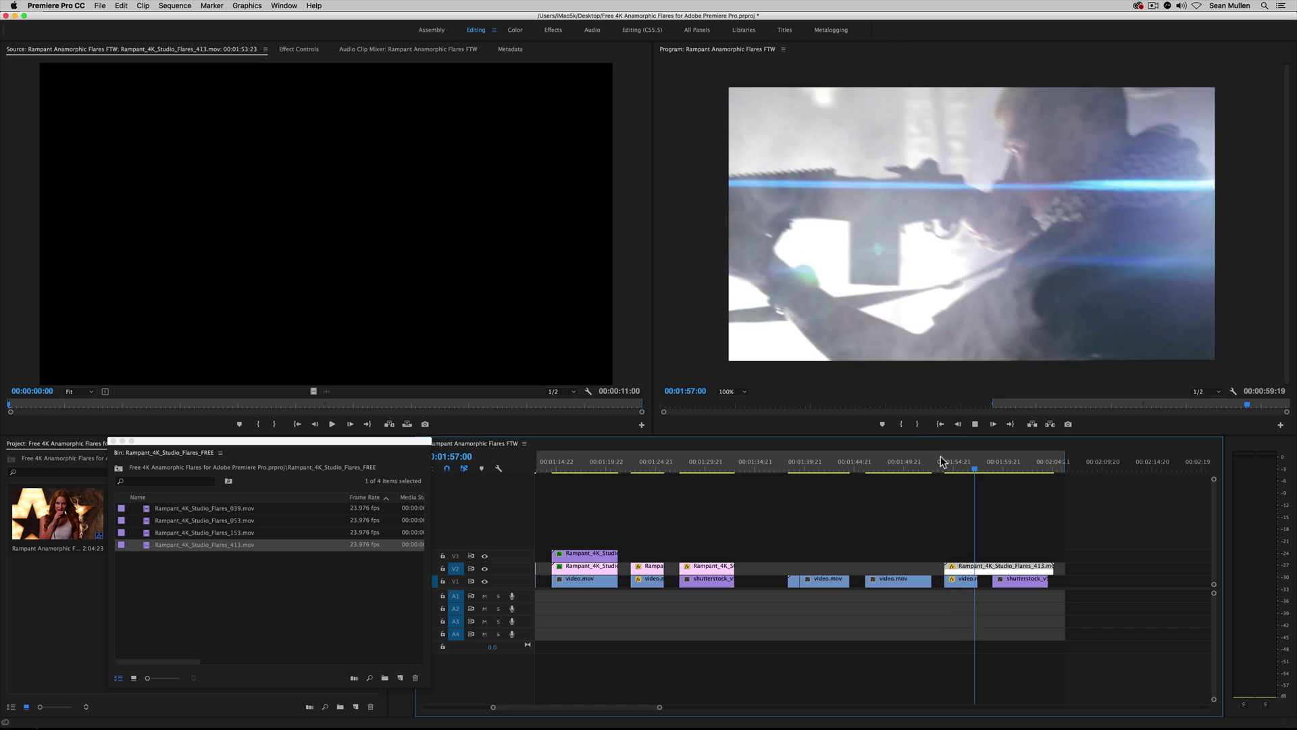
{"action": "key", "text": "space"}
{"action": "left_click", "coordinate": [951, 462]}
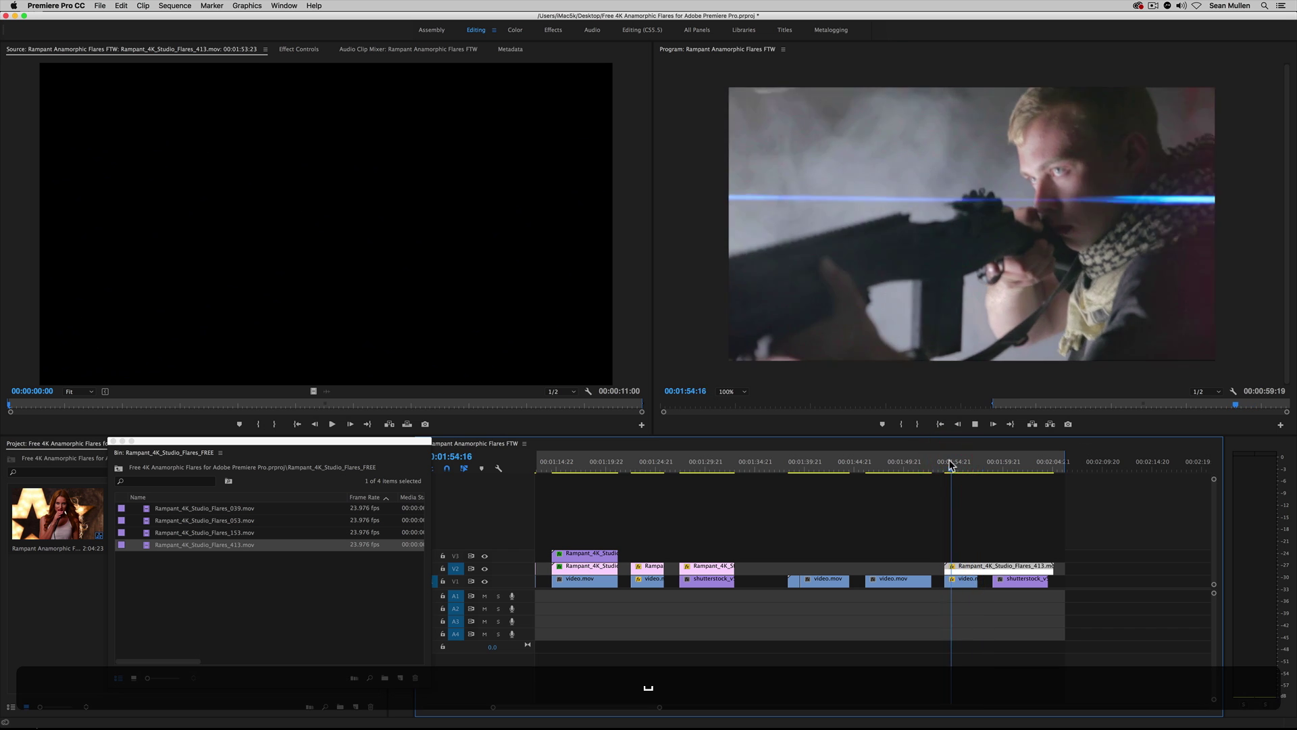
Move the flare clip along V2 to the start of the singer shot and trim its end to match the shot.
{"action": "key", "text": "space"}
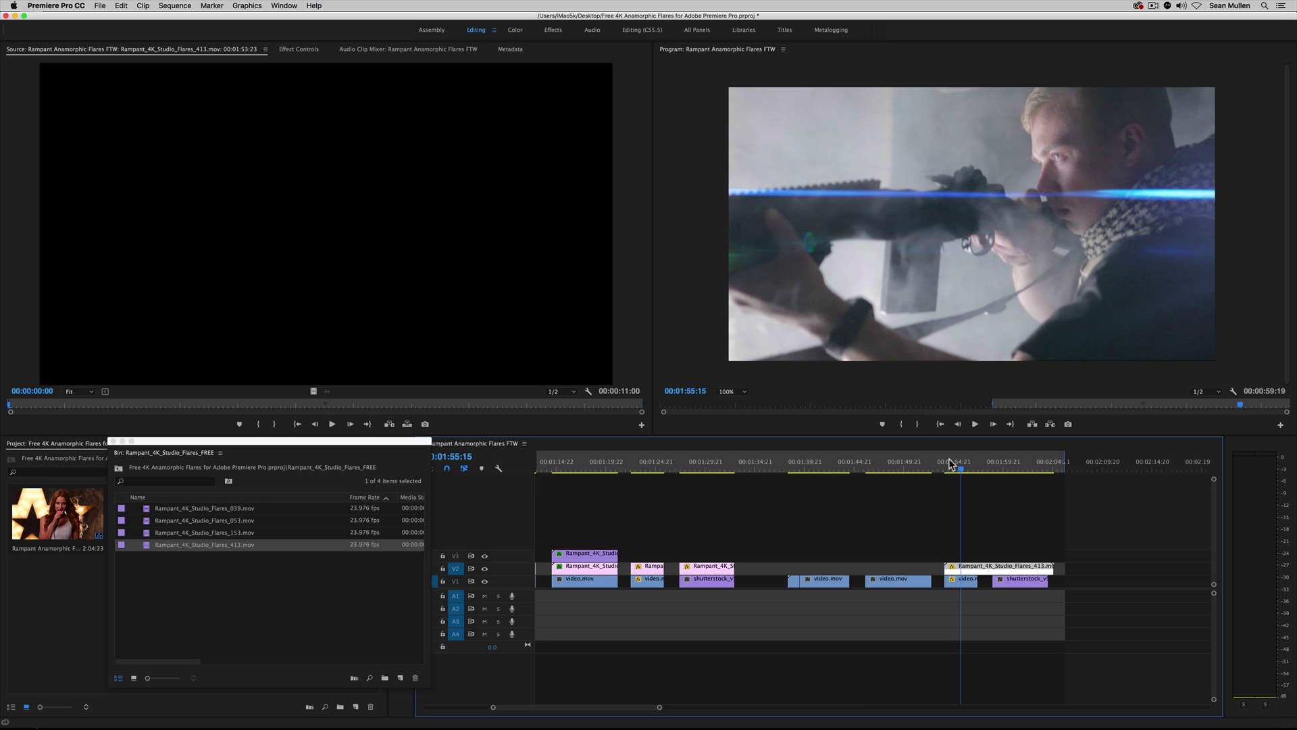
{"action": "left_click_drag", "start_coordinate": [951, 463], "coordinate": [791, 475]}
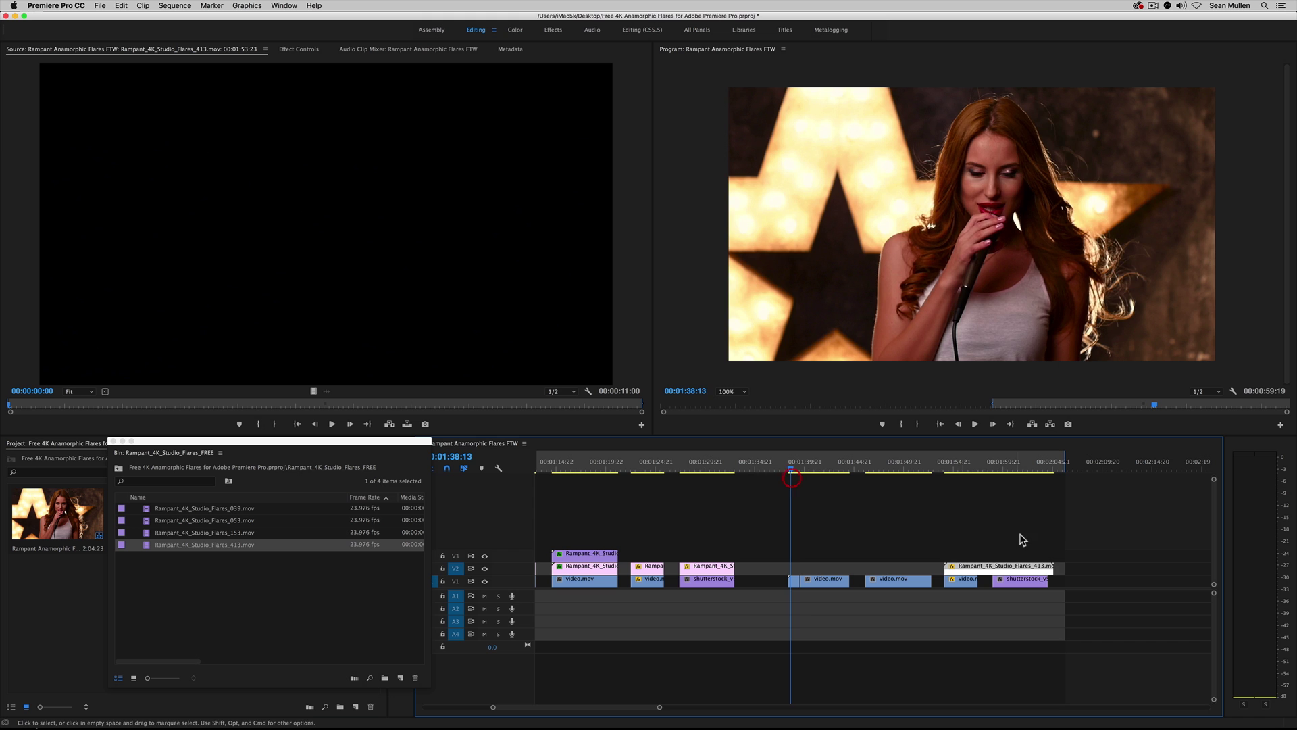
{"action": "left_click_drag", "start_coordinate": [999, 574], "coordinate": [841, 568]}
{"action": "key", "text": "space"}
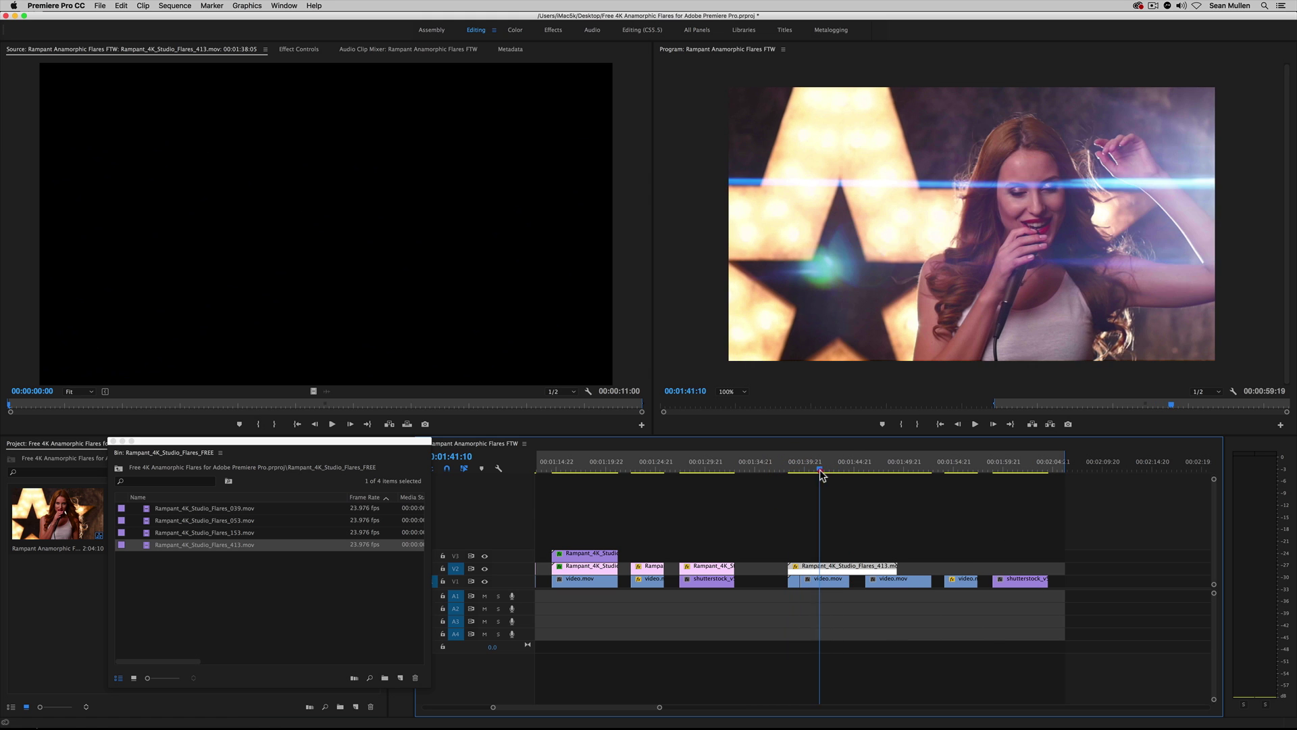
{"action": "left_click_drag", "start_coordinate": [895, 568], "coordinate": [849, 568]}
{"action": "left_click", "coordinate": [832, 466]}
{"action": "left_click_drag", "start_coordinate": [832, 466], "coordinate": [817, 466]}
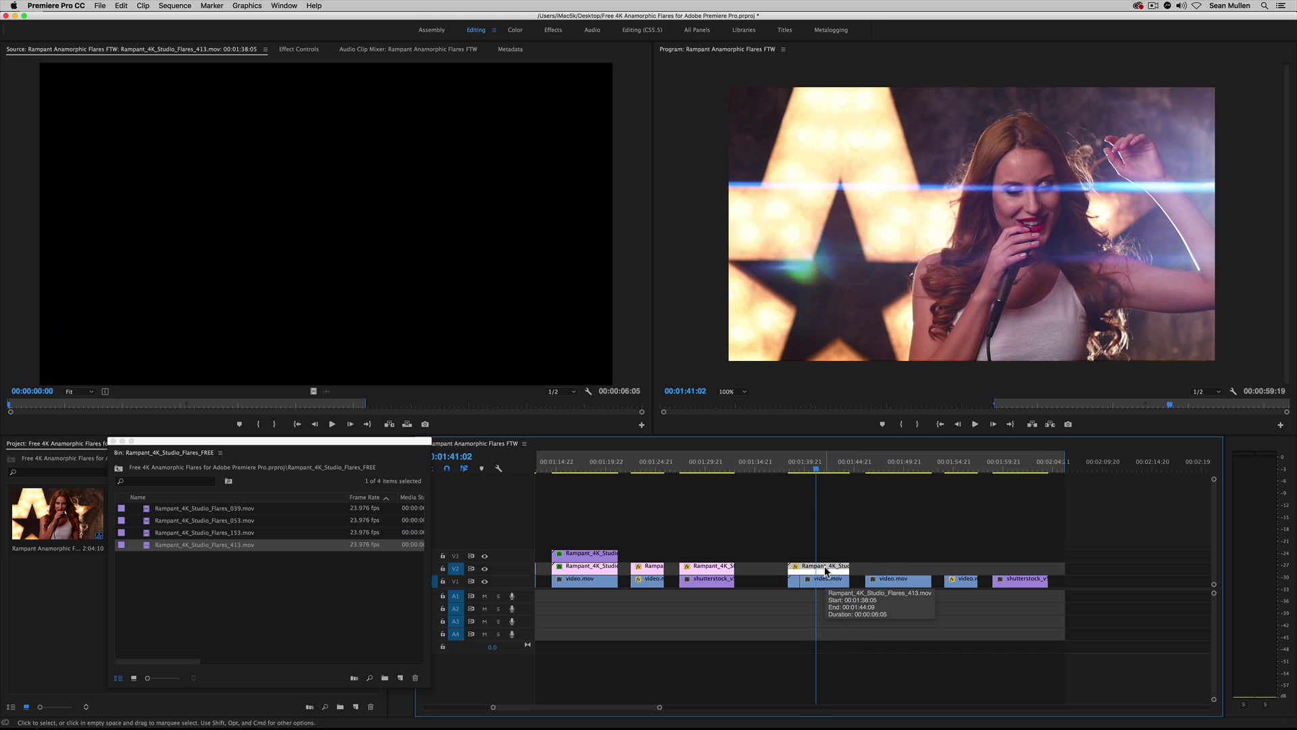
Duplicate the V2 flare clip above the umbrella shot, aligned to that shot's start, and play back the result.
{"action": "key", "text": "alt"}
{"action": "left_click_drag", "start_coordinate": [825, 571], "coordinate": [903, 568]}
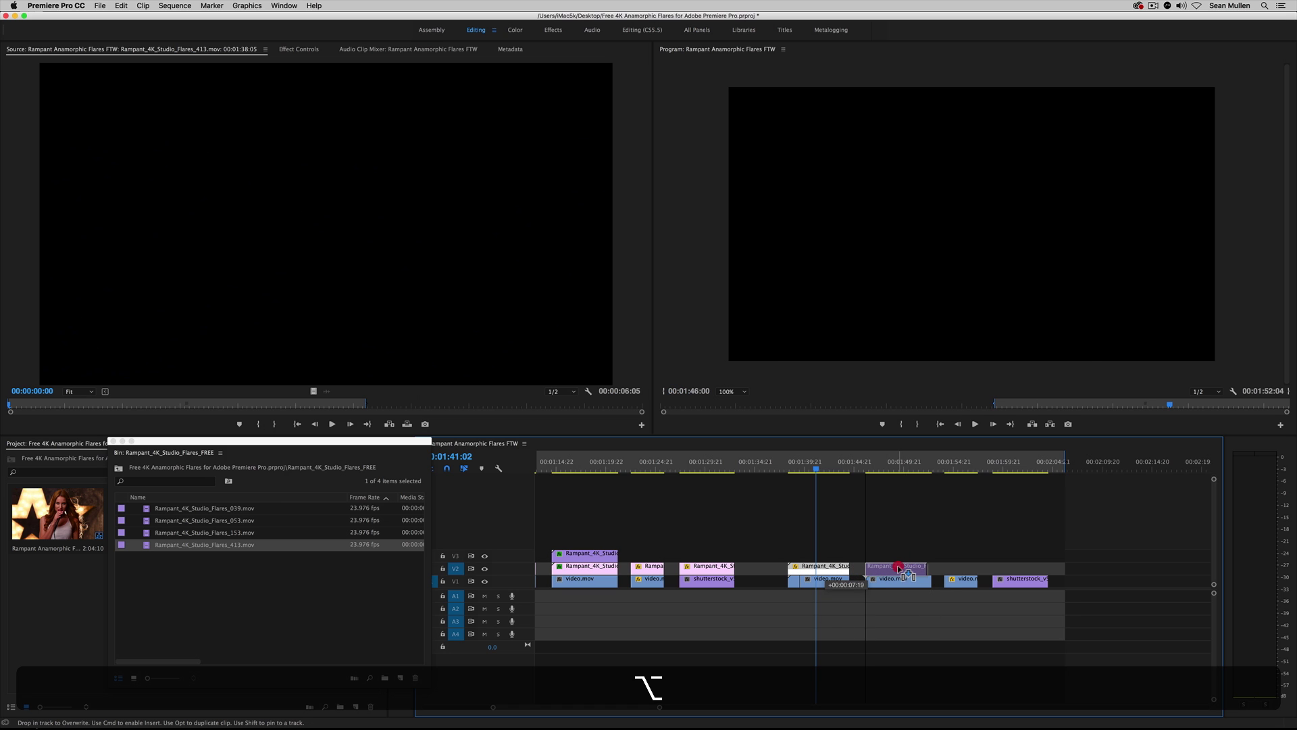
{"action": "left_click", "coordinate": [870, 471]}
{"action": "key", "text": "space"}
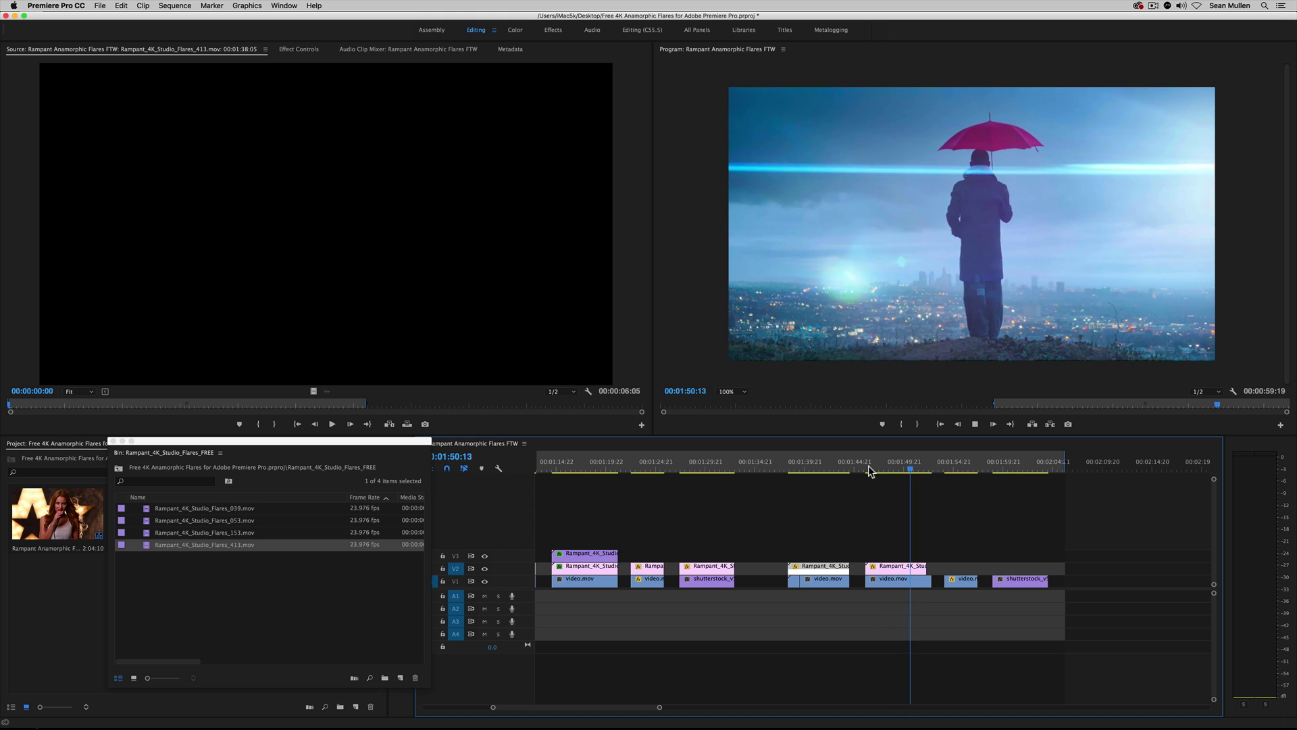
{"action": "key", "text": "space"}
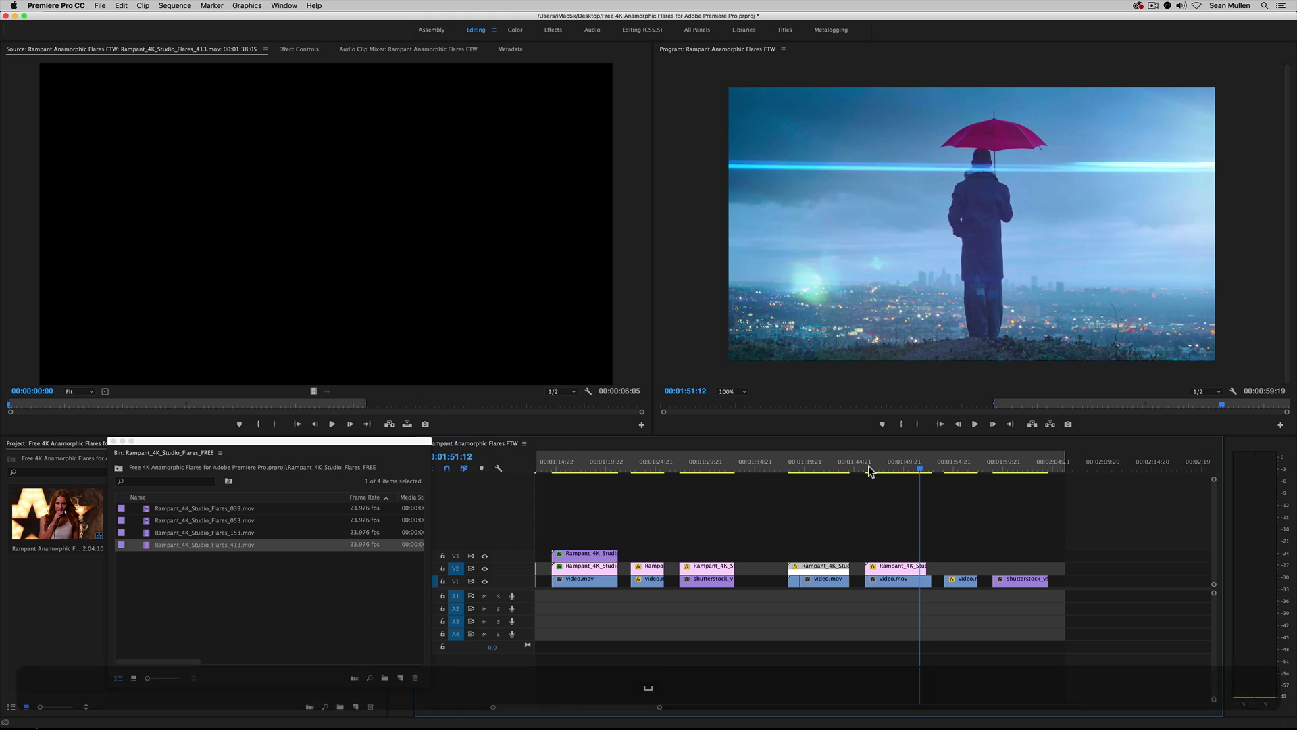
Delete the flare clips above the umbrella shot and the singer shot from V2.
{"action": "left_click", "coordinate": [897, 566]}
{"action": "key", "text": "BackSpace"}
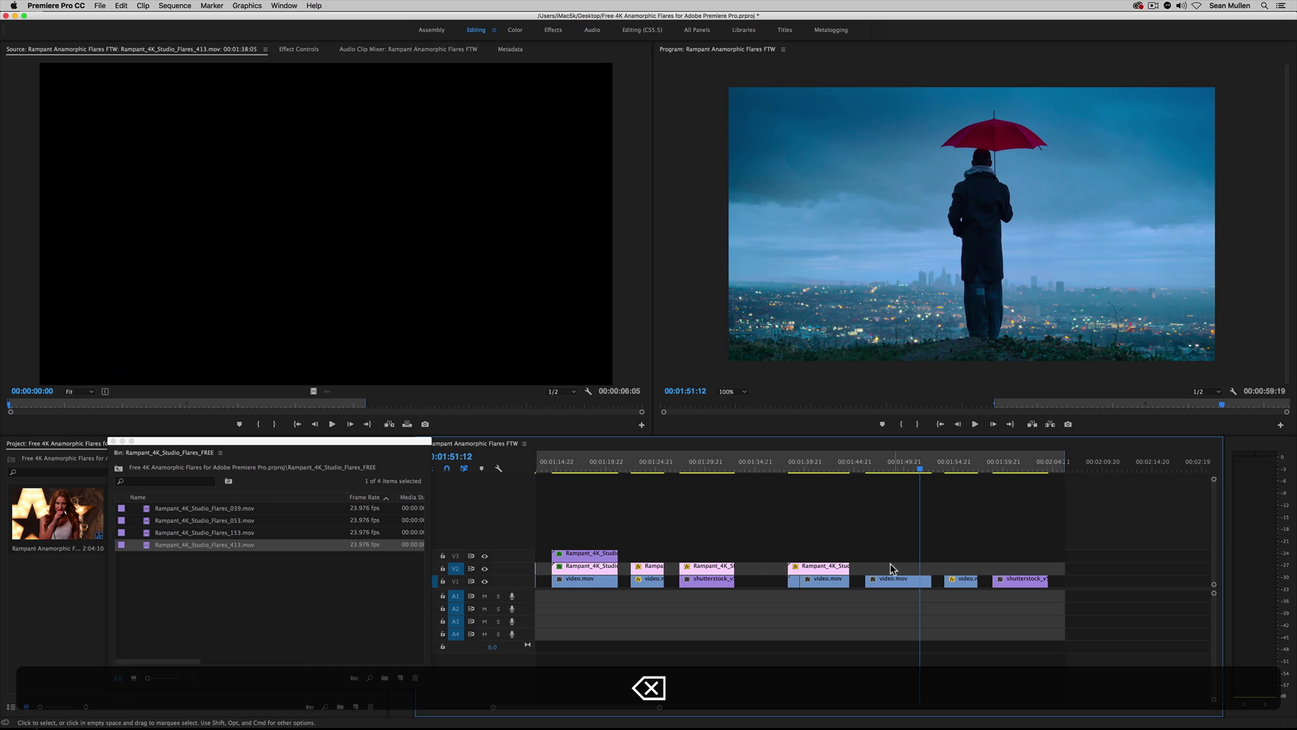
{"action": "left_click", "coordinate": [820, 568]}
{"action": "key", "text": "BackSpace"}
Place Rampant_4K_Studio_Flares_153.mov on V2 at the start of the singer shot and set its blend mode to Screen.
{"action": "left_click", "coordinate": [783, 467]}
{"action": "left_click", "coordinate": [809, 470]}
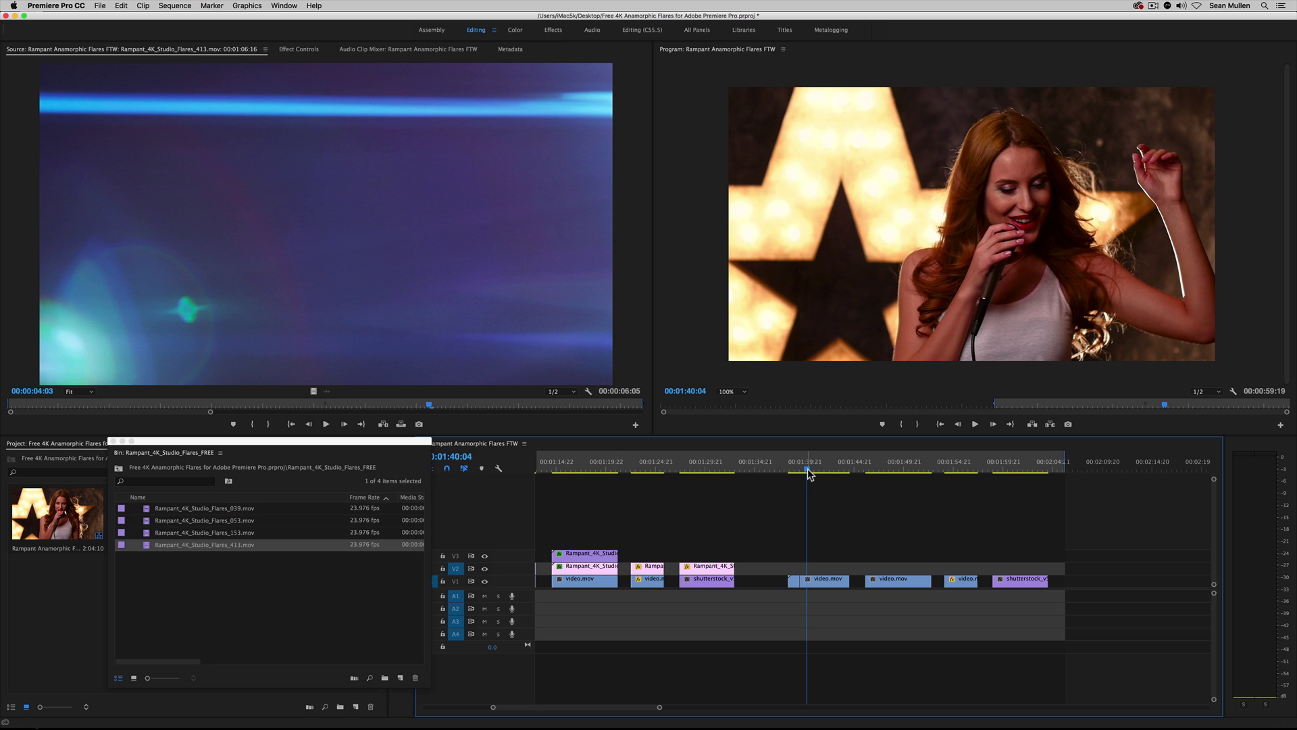
{"action": "left_click_drag", "start_coordinate": [202, 532], "coordinate": [788, 569]}
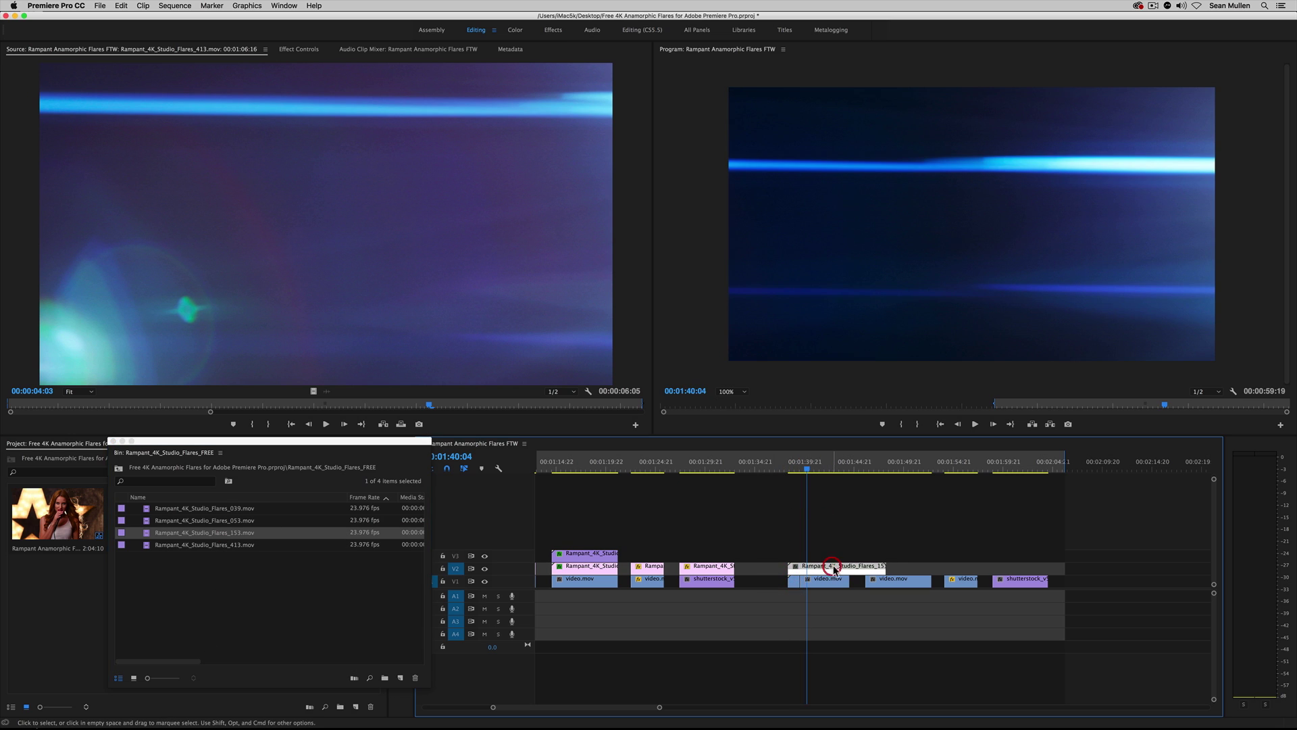
{"action": "key", "text": "shift+5"}
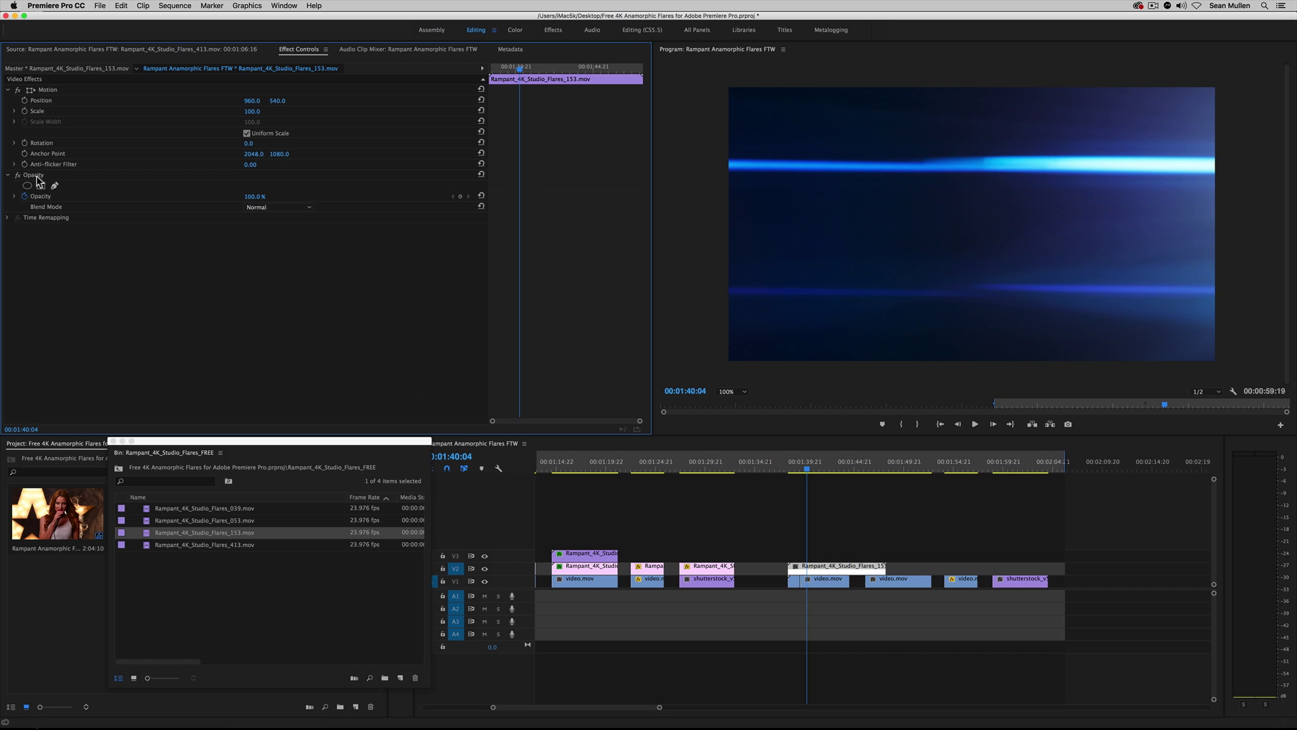
{"action": "left_click", "coordinate": [278, 208]}
{"action": "left_click", "coordinate": [284, 303]}
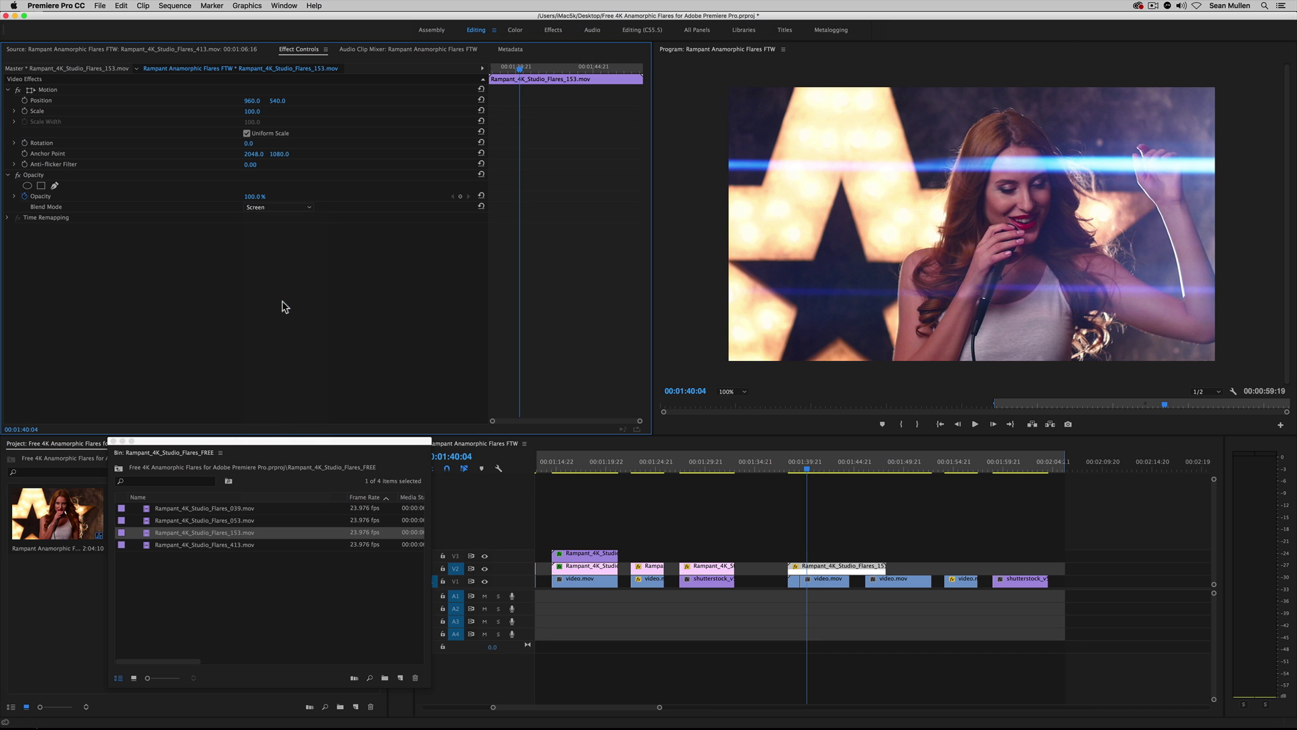
Try the Overlay and Linear Dodge (Add) blend modes on the flare, preview the latter, and return to Screen.
{"action": "left_click", "coordinate": [294, 206]}
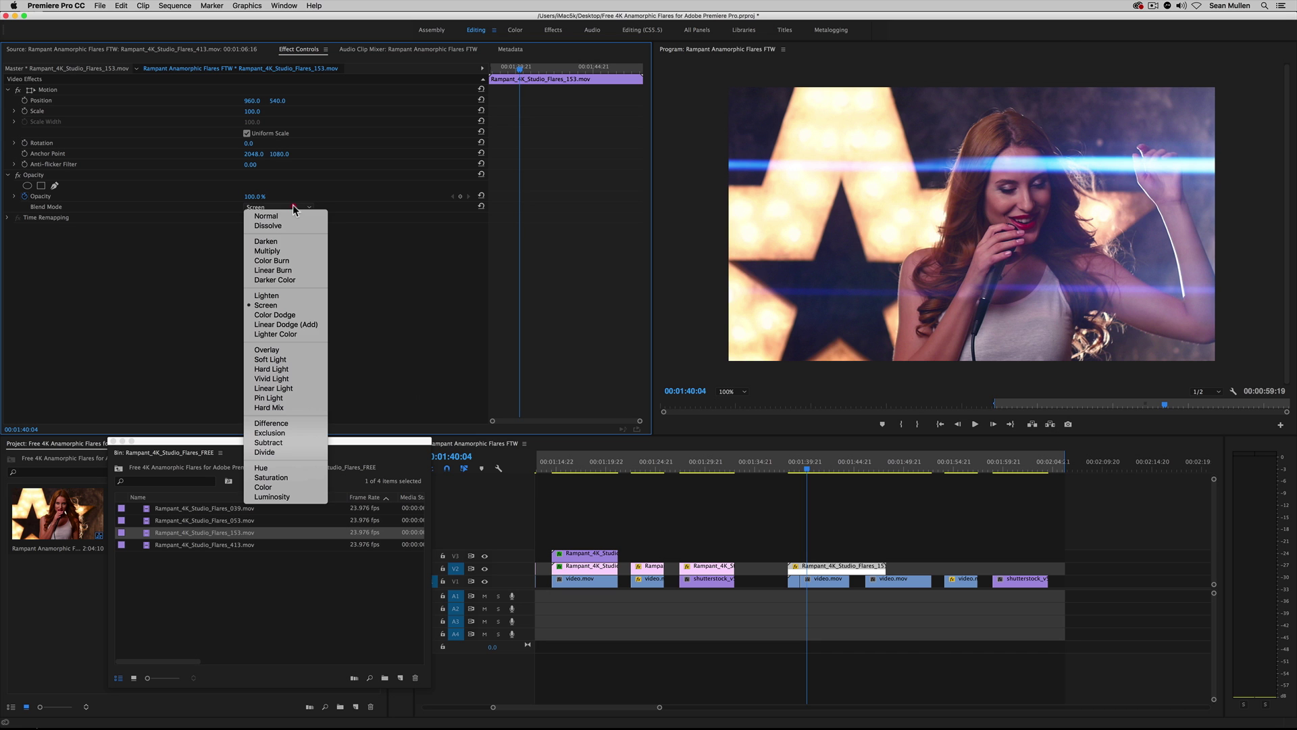
{"action": "left_click", "coordinate": [290, 349]}
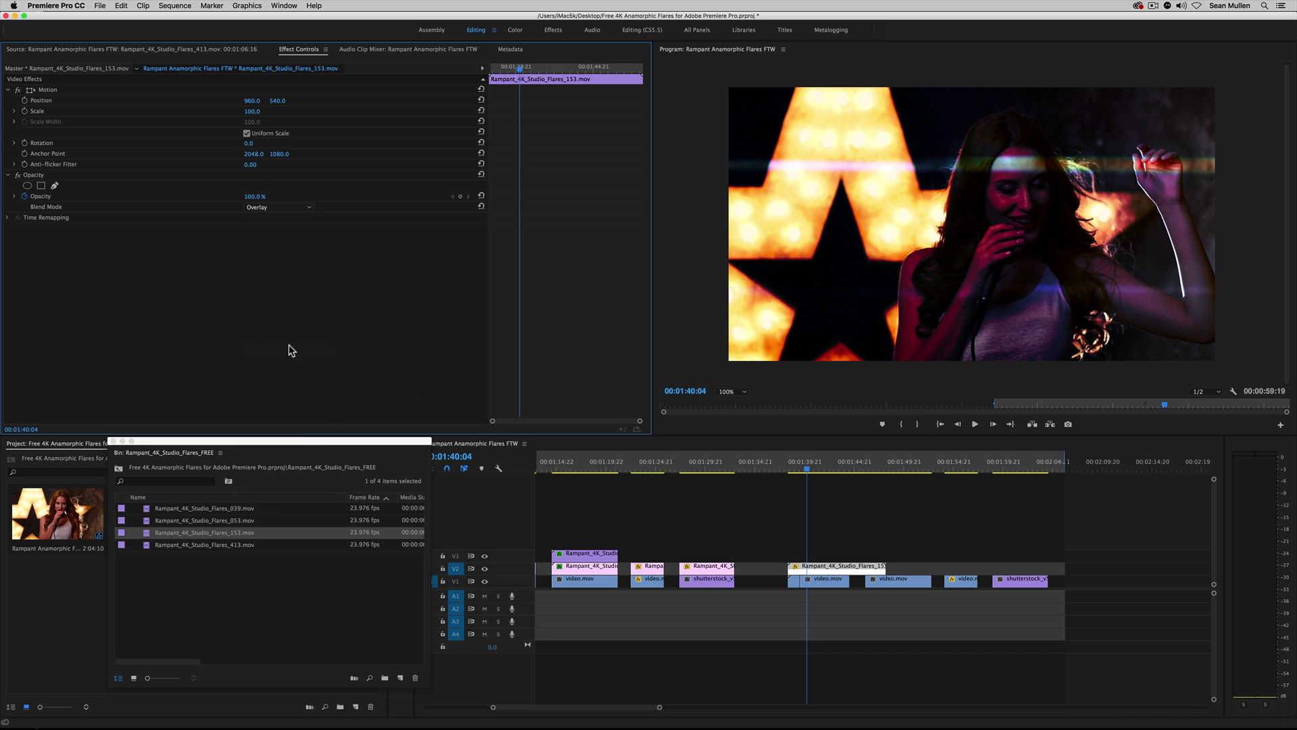
{"action": "left_click", "coordinate": [284, 209]}
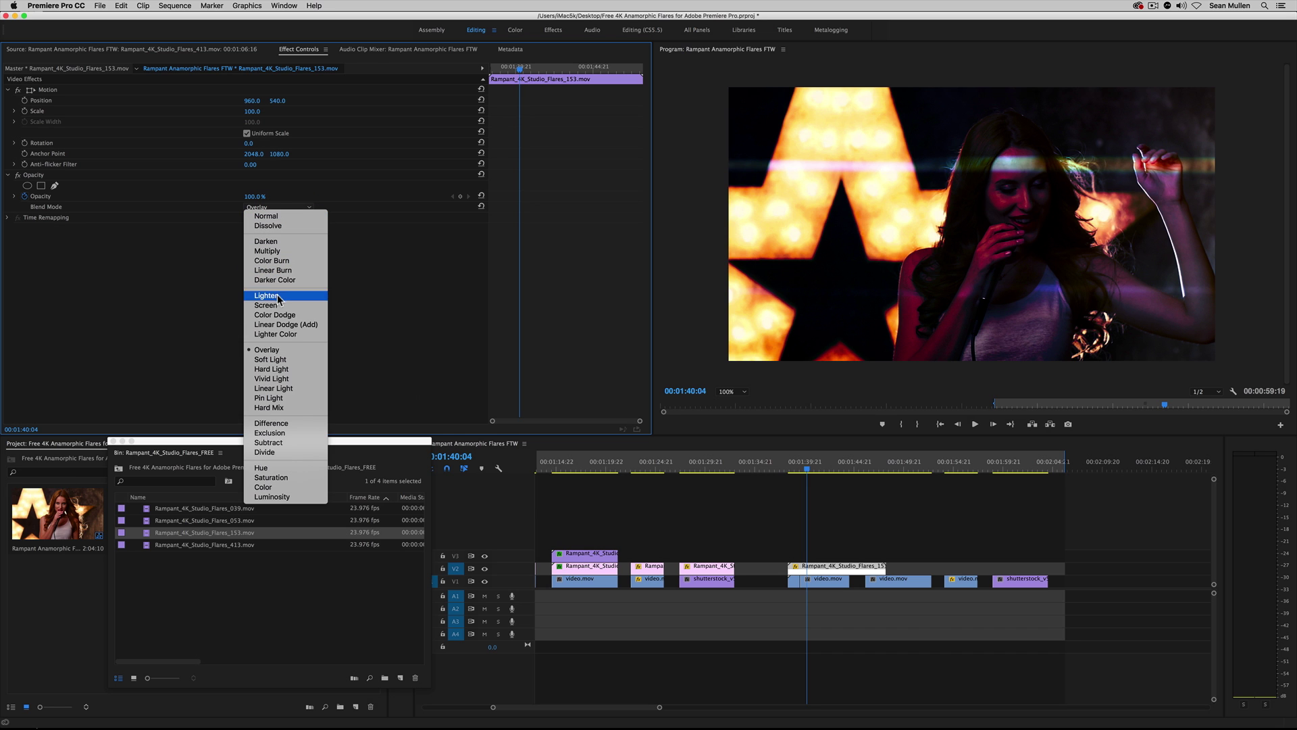
{"action": "left_click", "coordinate": [277, 324]}
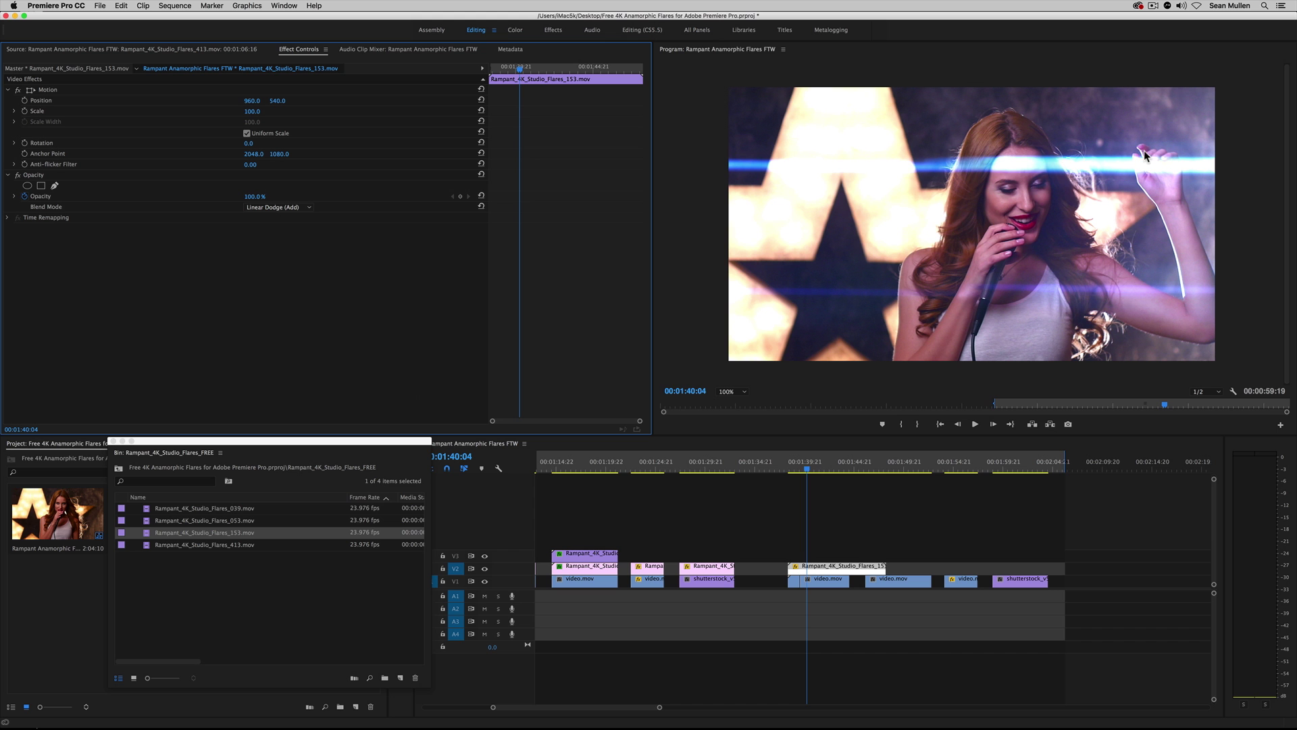
{"action": "left_click", "coordinate": [793, 466]}
{"action": "key", "text": "space"}
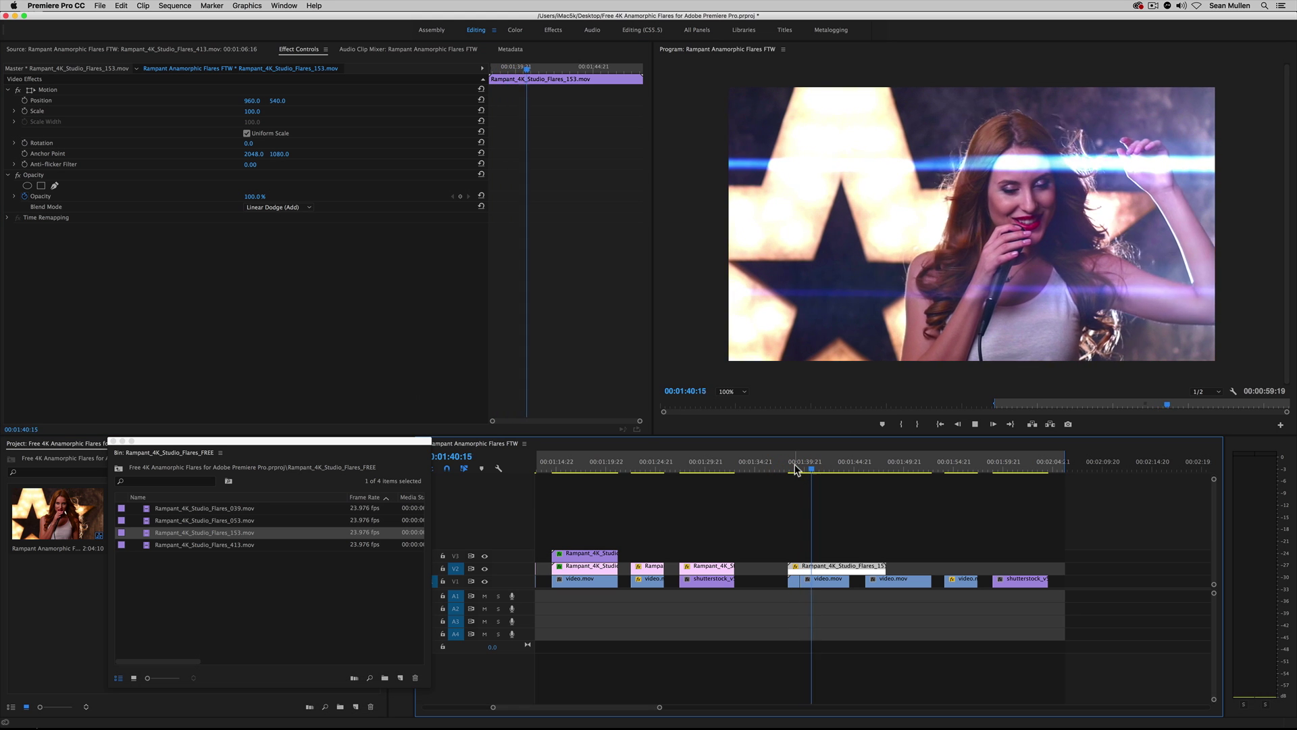
{"action": "key", "text": "space"}
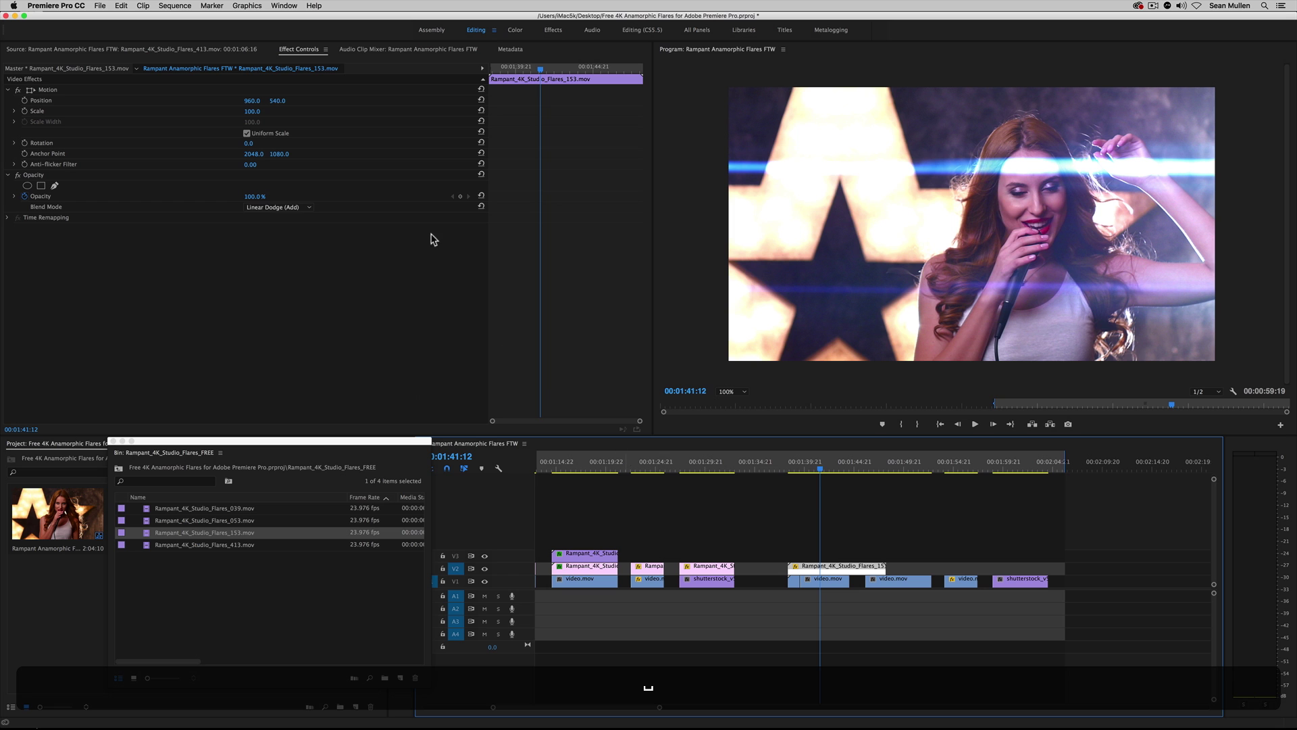
{"action": "left_click", "coordinate": [278, 207]}
{"action": "left_click", "coordinate": [276, 302]}
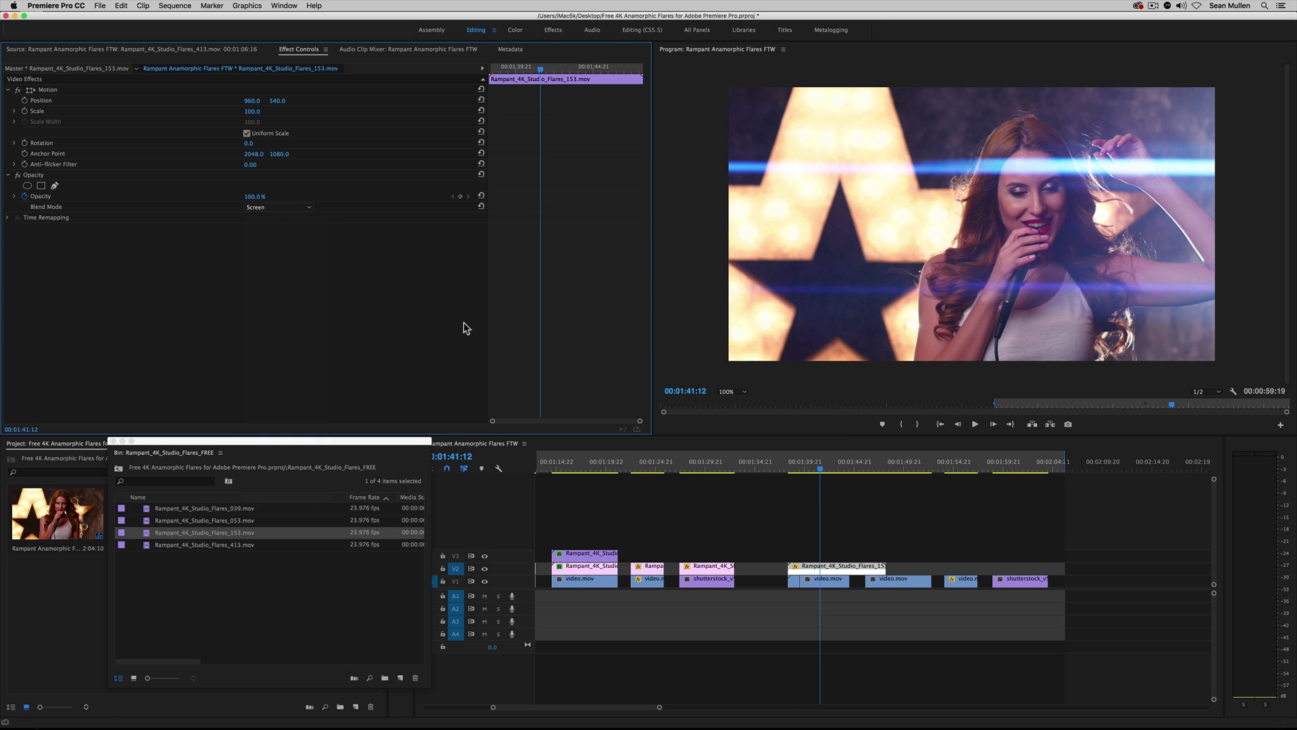
Try the Overlay and Color Dodge blend modes on the V2 flare and set it back to Screen.
{"action": "left_click", "coordinate": [310, 208]}
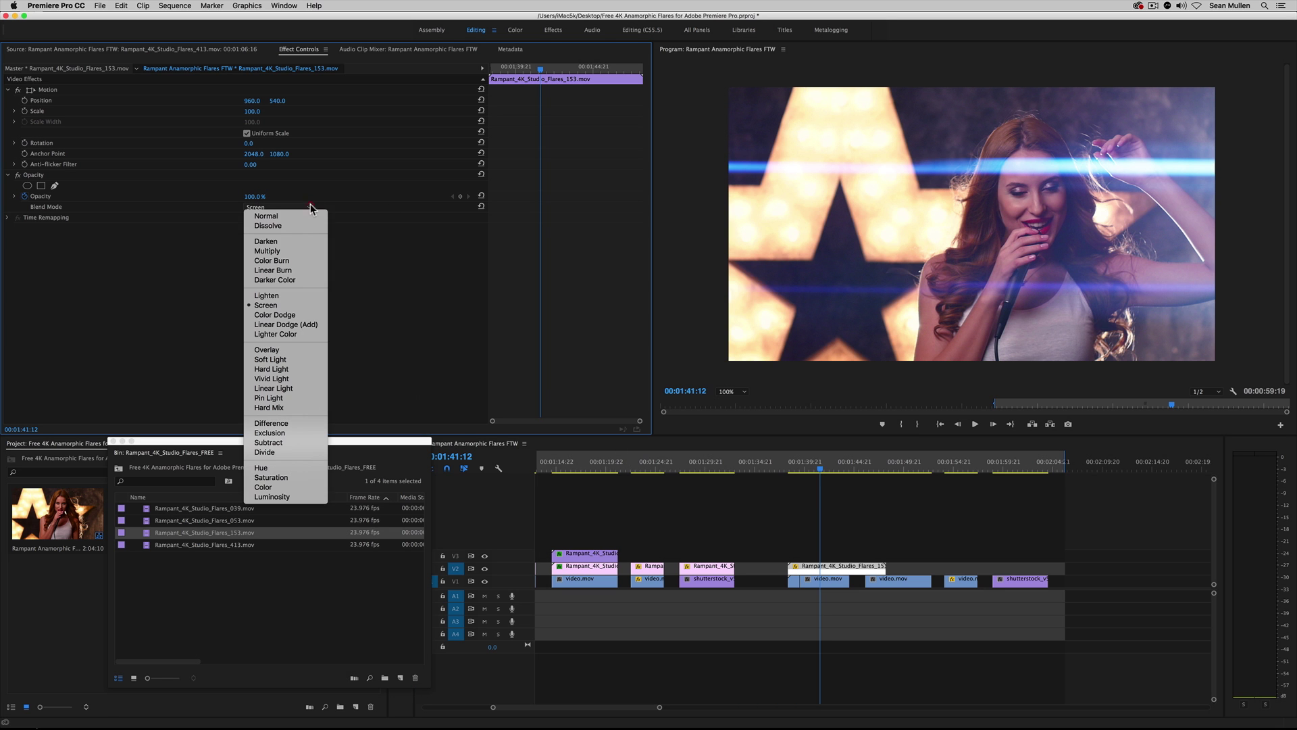
{"action": "left_click", "coordinate": [284, 349]}
{"action": "left_click", "coordinate": [287, 207]}
{"action": "left_click", "coordinate": [281, 315]}
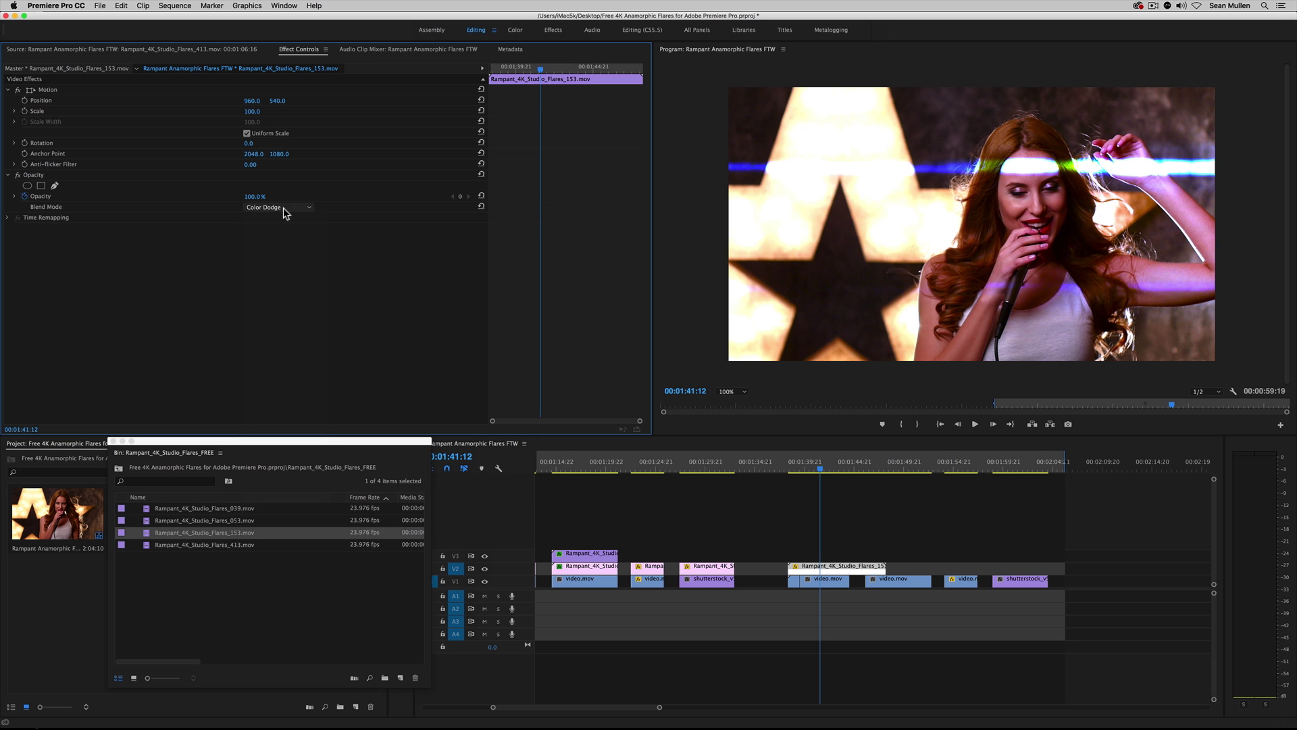
{"action": "left_click", "coordinate": [283, 207]}
{"action": "left_click", "coordinate": [287, 304]}
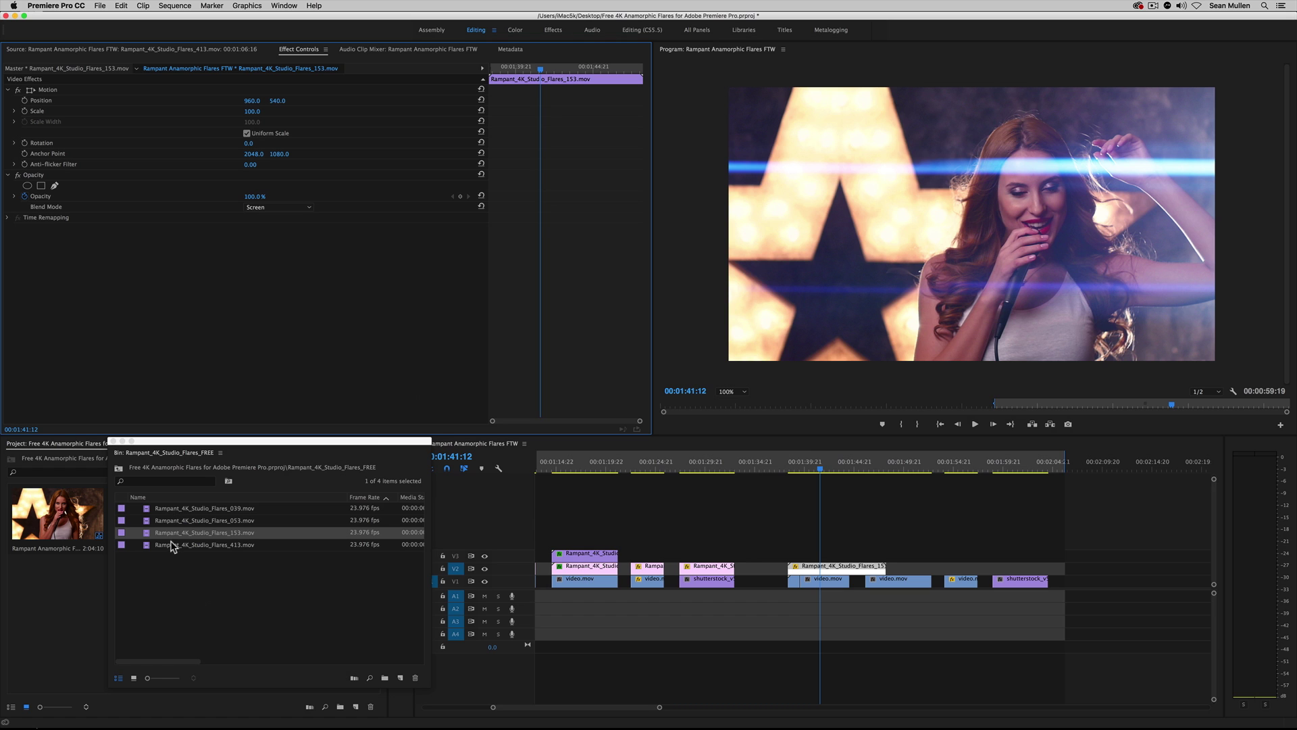
Trim the V2 flare clip to the singer shot's length and move it along the track, clear of the shot.
{"action": "left_click_drag", "start_coordinate": [885, 566], "coordinate": [943, 571]}
{"action": "left_click", "coordinate": [809, 466]}
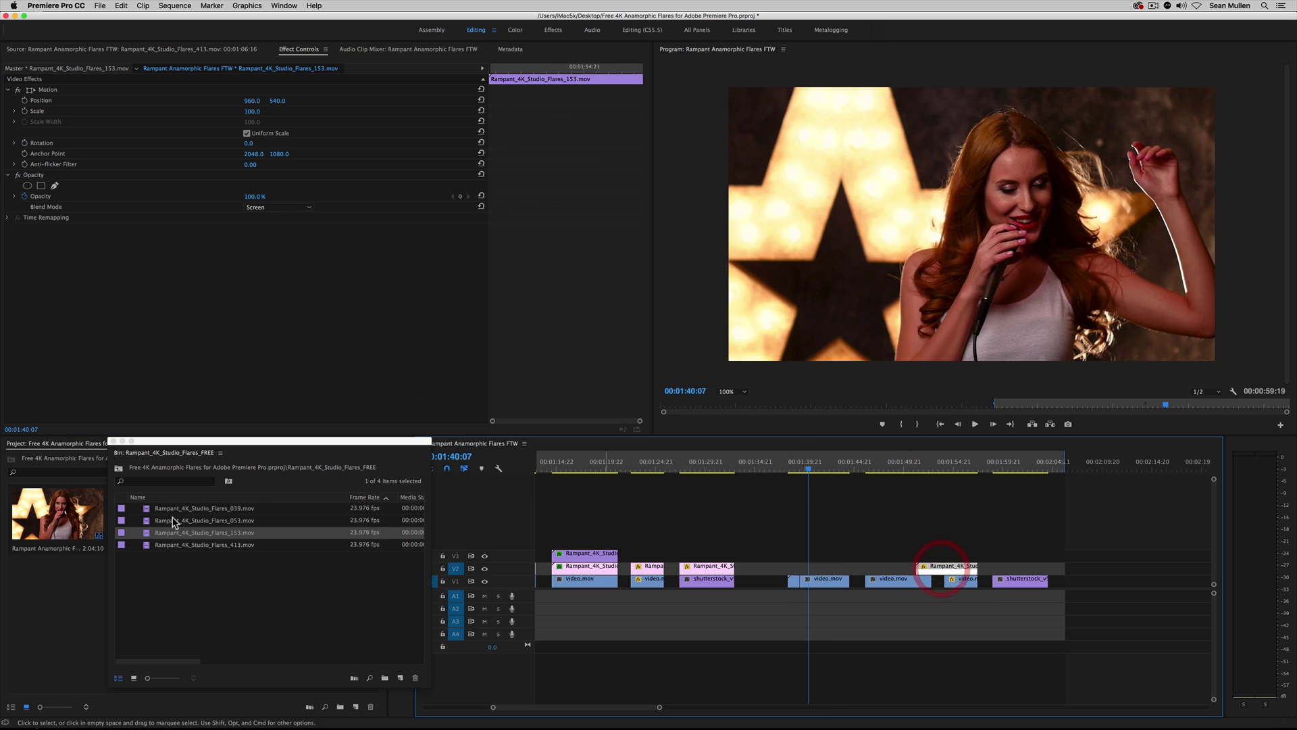
Place Rampant_4K_Studio_Flares_053.mov on V3 above the singer shot, trimmed to the shot's end, with Screen blending.
{"action": "left_click", "coordinate": [177, 545]}
{"action": "left_click_drag", "start_coordinate": [181, 530], "coordinate": [805, 556]}
{"action": "left_click_drag", "start_coordinate": [1157, 553], "coordinate": [850, 554]}
{"action": "left_click", "coordinate": [831, 559]}
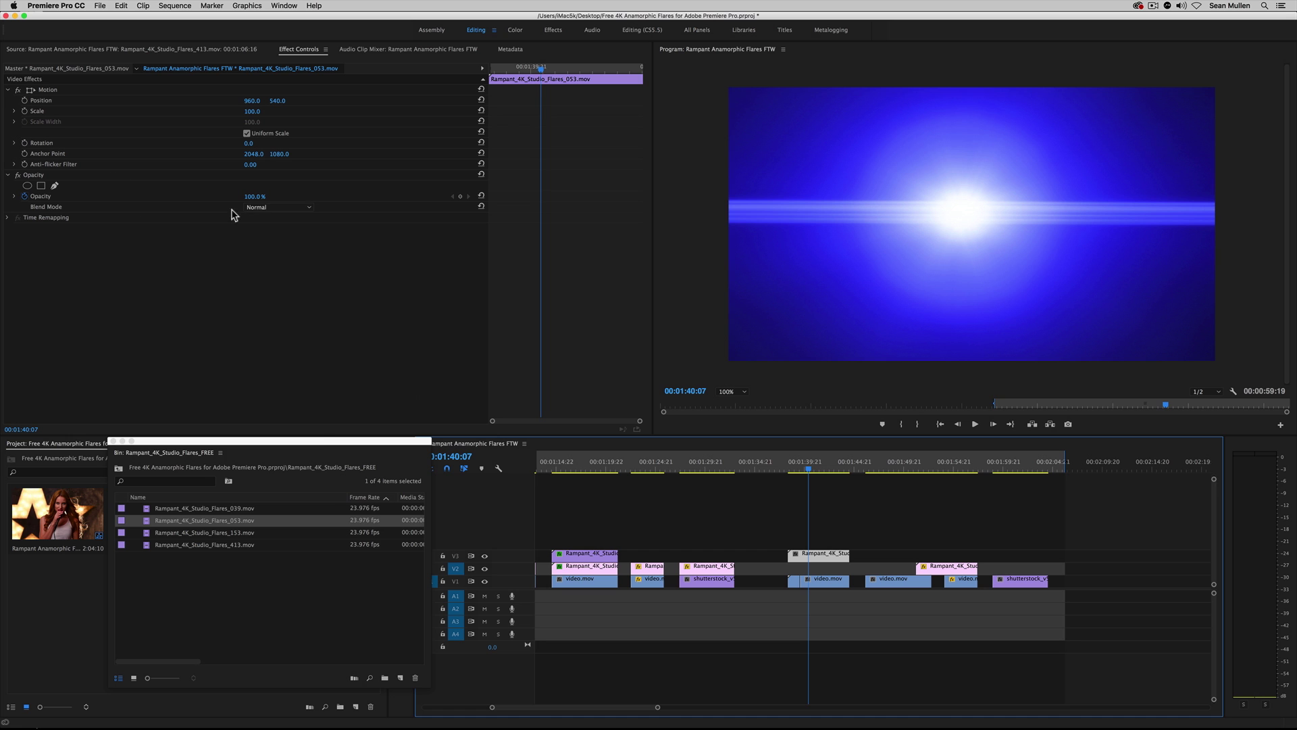
{"action": "left_click", "coordinate": [270, 207]}
{"action": "left_click", "coordinate": [274, 306]}
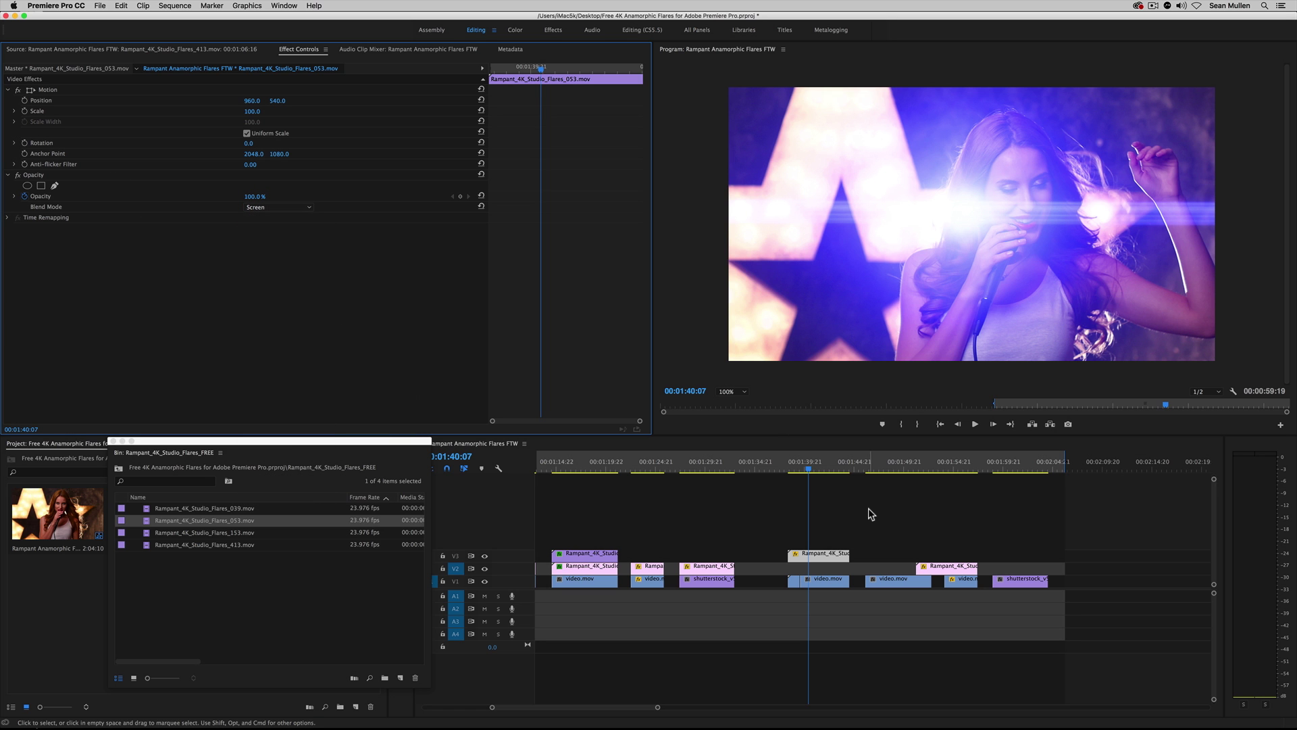
Delete the flare on V3, move the V2 flare back over the singer shot, and play back the result.
{"action": "left_click", "coordinate": [812, 553]}
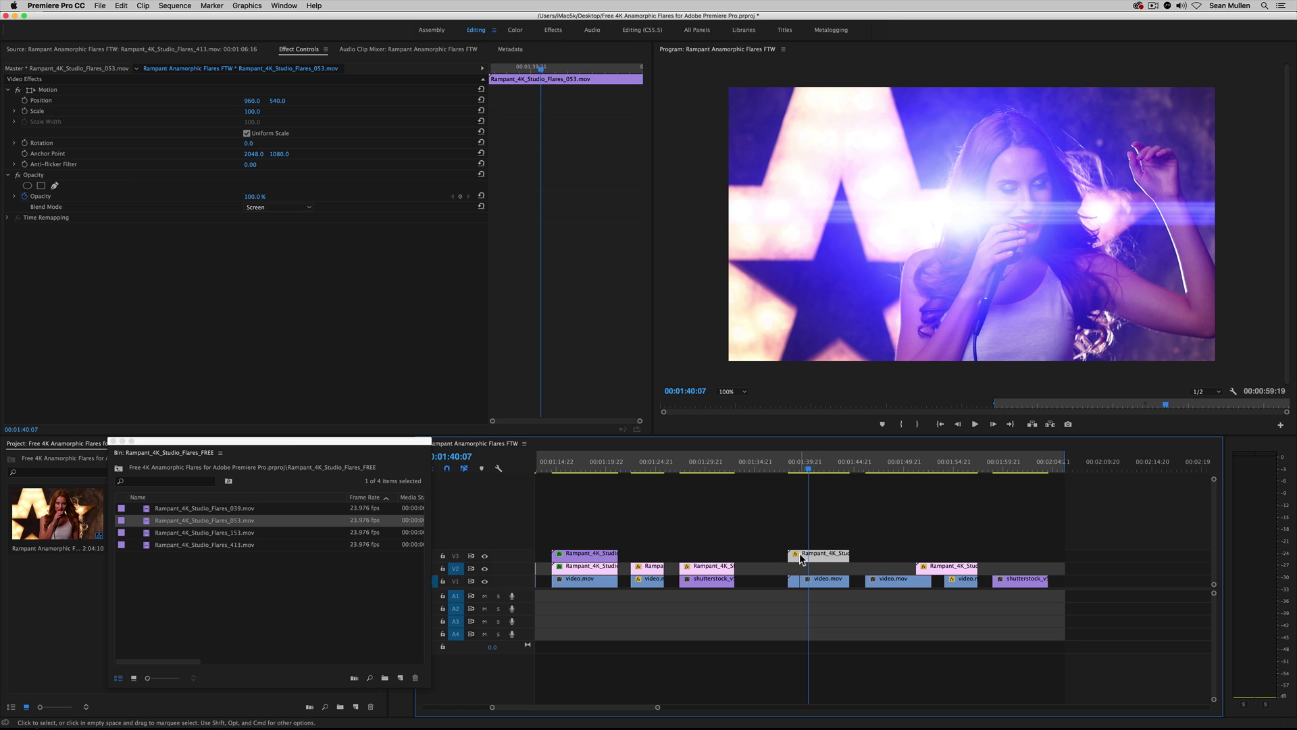
{"action": "key", "text": "BackSpace"}
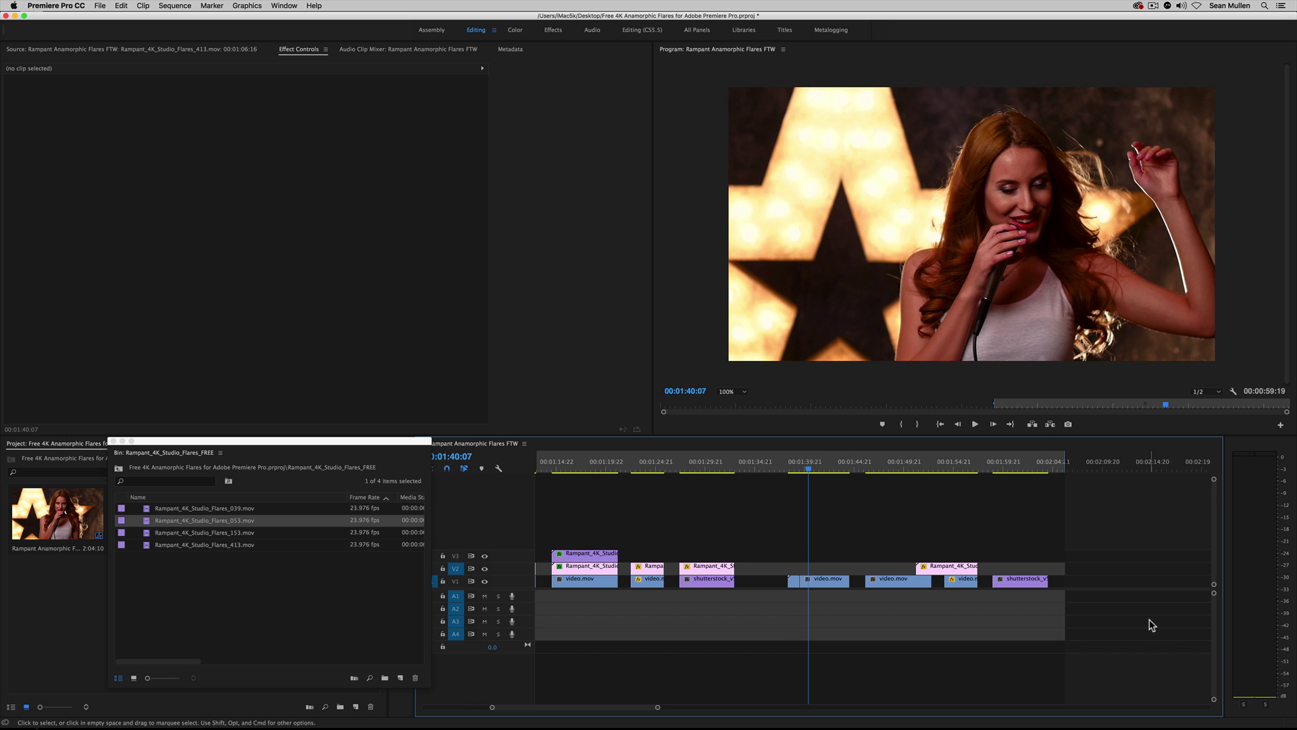
{"action": "left_click_drag", "start_coordinate": [985, 571], "coordinate": [827, 571]}
{"action": "key", "text": "space"}
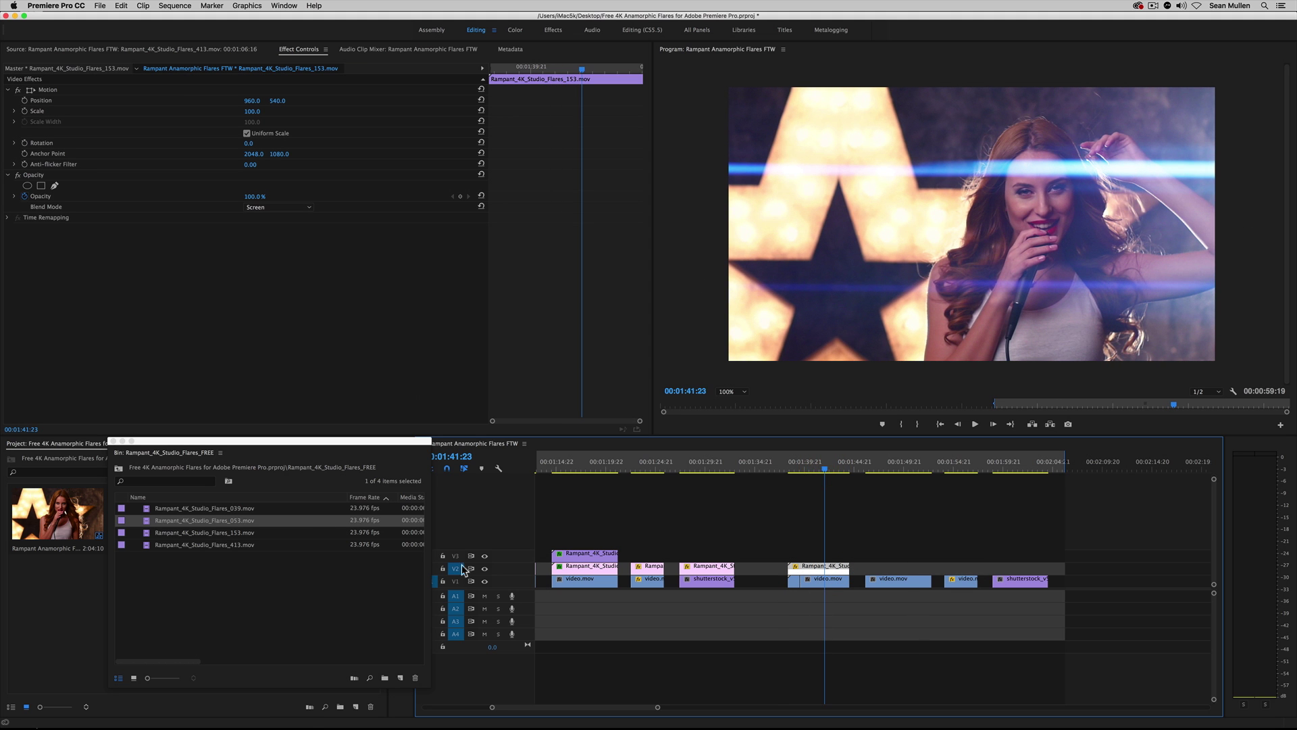
Replace the flare above the singer shot with Rampant_4K_Studio_Flares_039.mov, keeping its Screen blending, and preview it.
{"action": "double_click", "coordinate": [812, 571]}
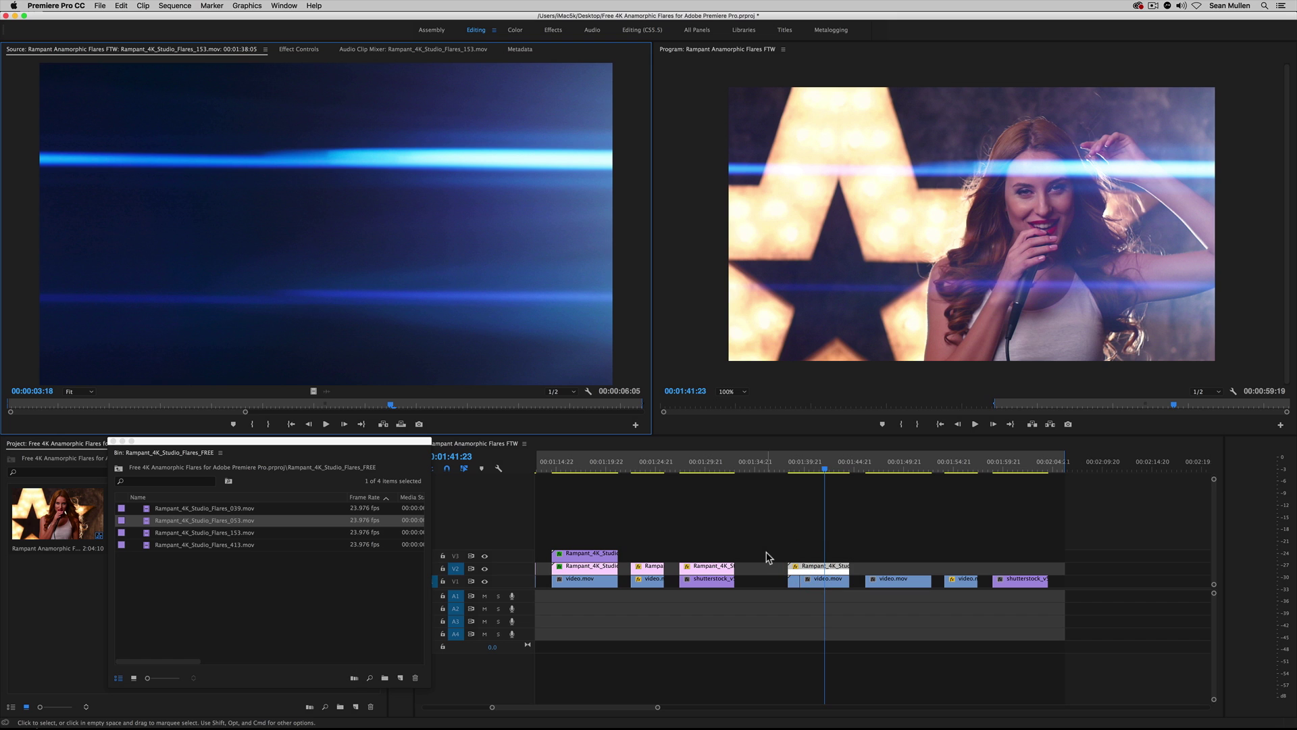
{"action": "left_click", "coordinate": [215, 510]}
{"action": "mouse_move", "coordinate": [215, 512]}
{"action": "left_mouse_down"}
{"action": "mouse_move", "coordinate": [707, 517]}
{"action": "mouse_move", "coordinate": [797, 549]}
{"action": "mouse_move", "coordinate": [800, 569]}
{"action": "mouse_move", "coordinate": [788, 566]}
{"action": "left_mouse_up"}
{"action": "left_click", "coordinate": [788, 466]}
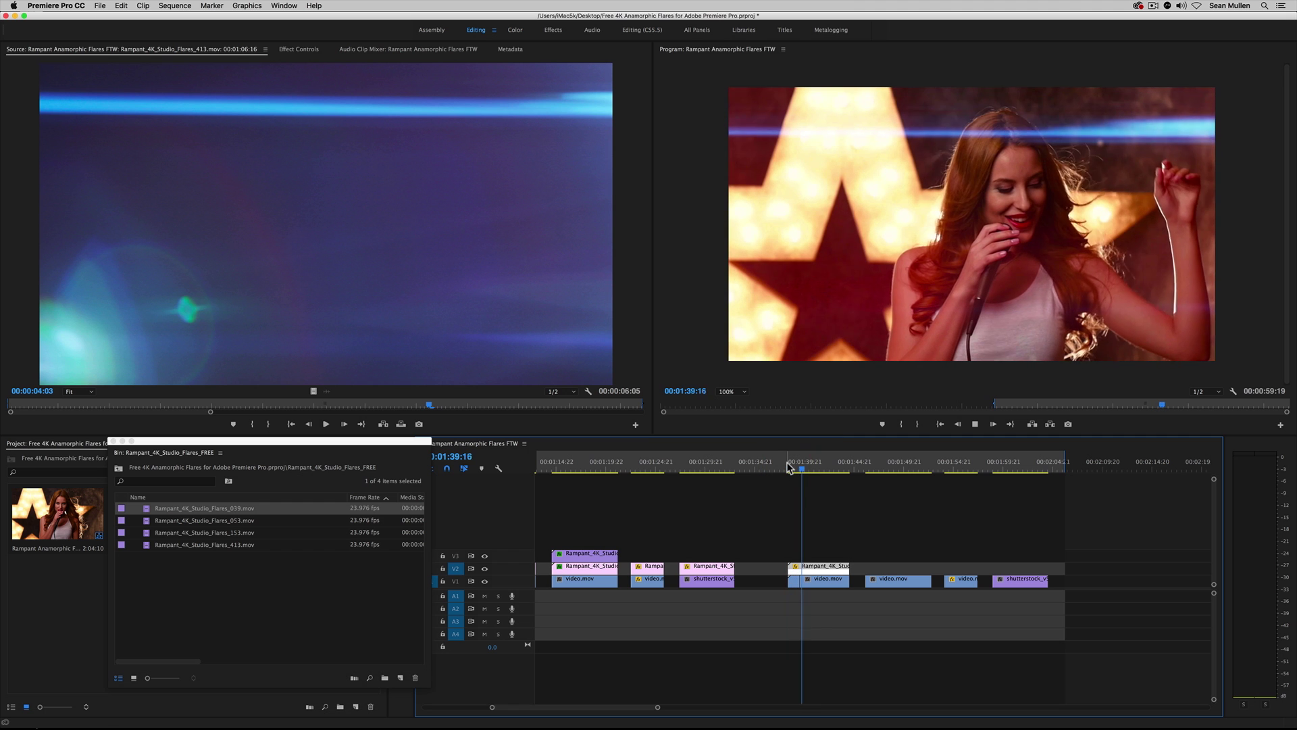
{"action": "key", "text": "space"}
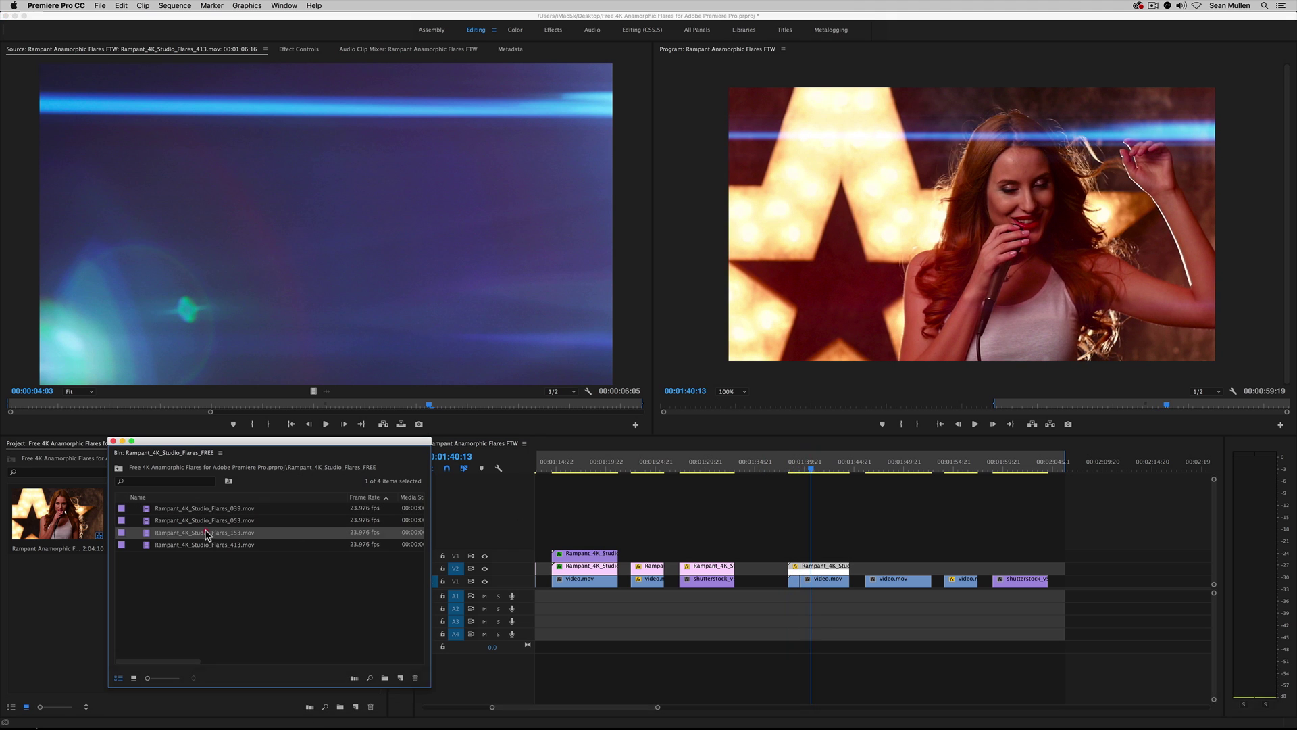
Replace the V2 flare above the singer shot with Rampant_4K_Studio_Flares_413.mov, keeping its trim and blending, and play it back.
{"action": "left_click", "coordinate": [207, 545]}
{"action": "left_click_drag", "start_coordinate": [199, 549], "coordinate": [811, 574]}
{"action": "left_click", "coordinate": [792, 467]}
{"action": "key", "text": "space"}
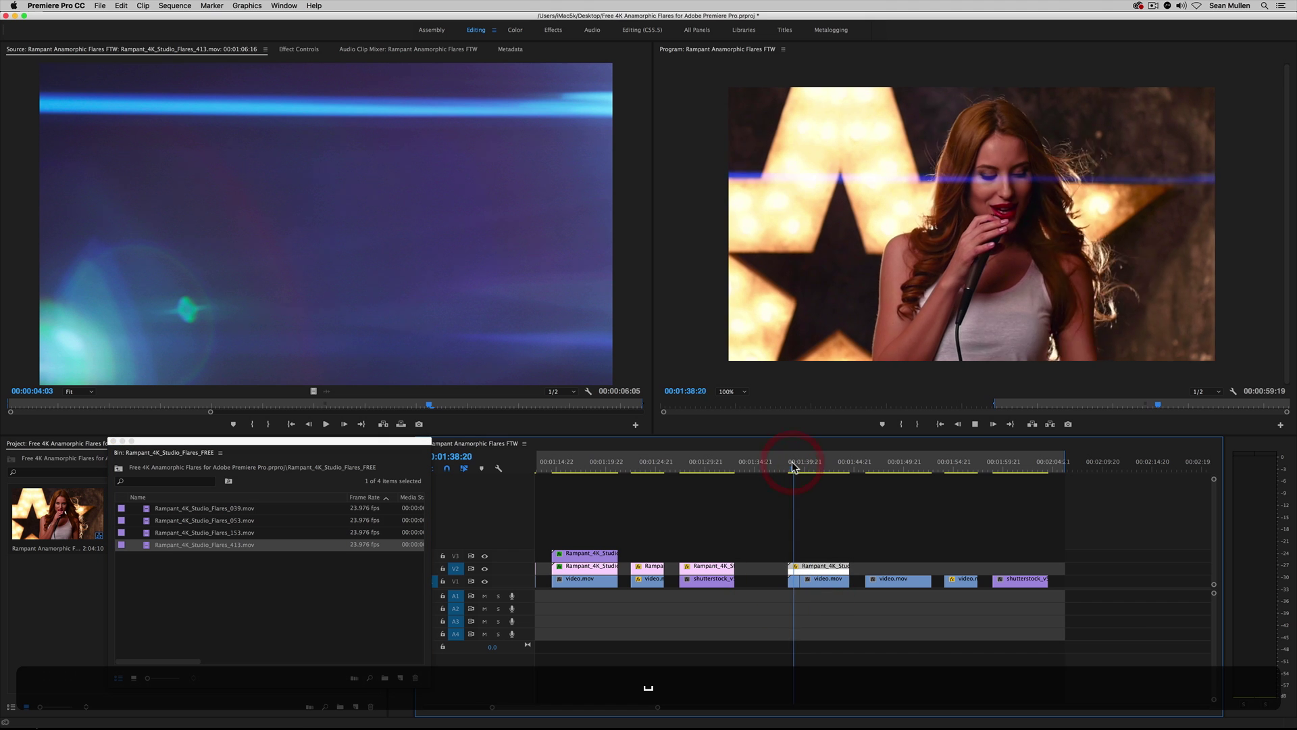
{"action": "key", "text": "space"}
Swap the singer shot's V2 flare for Rampant_4K_Studio_Flares_053.mov and preview it from the shot's start.
{"action": "left_click_drag", "start_coordinate": [217, 520], "coordinate": [814, 572]}
{"action": "left_click", "coordinate": [789, 468]}
{"action": "key", "text": "space"}
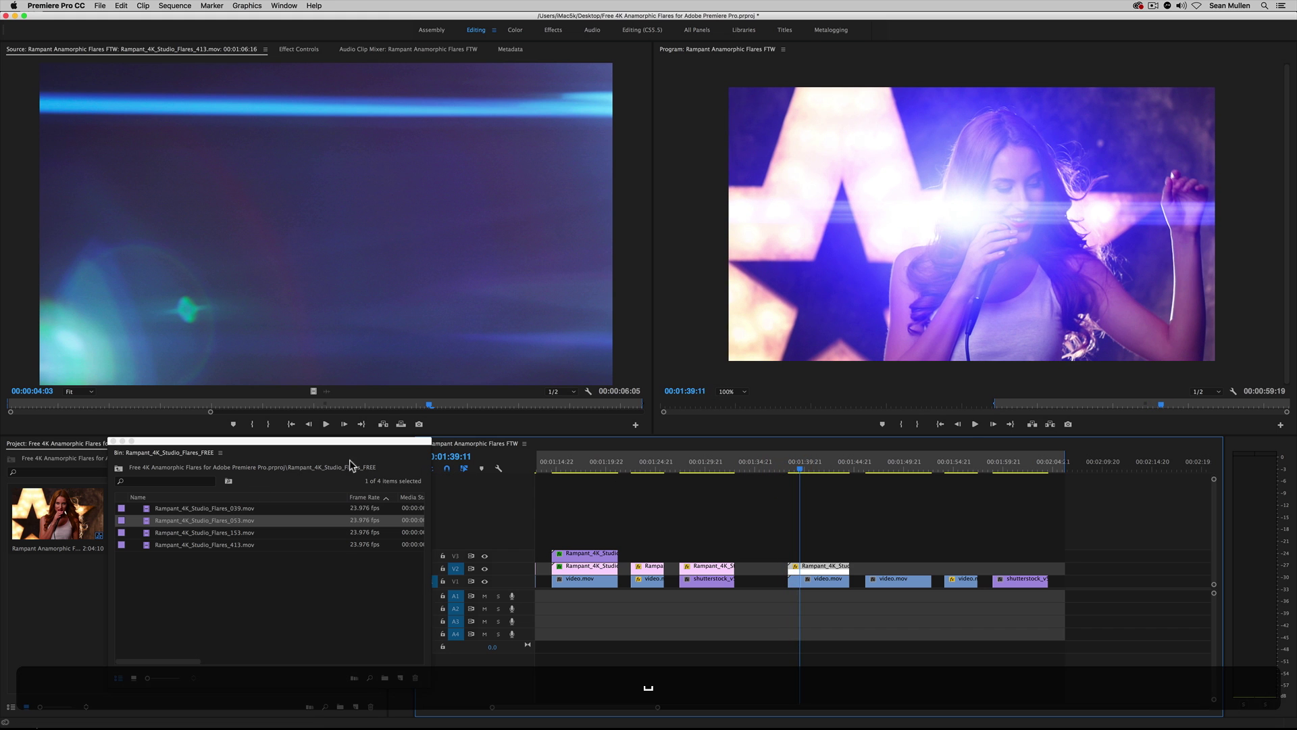
Swap the singer shot's V2 flare for Rampant_4K_Studio_Flares_153.mov and play back from the shot's start.
{"action": "left_click_drag", "start_coordinate": [229, 537], "coordinate": [790, 568]}
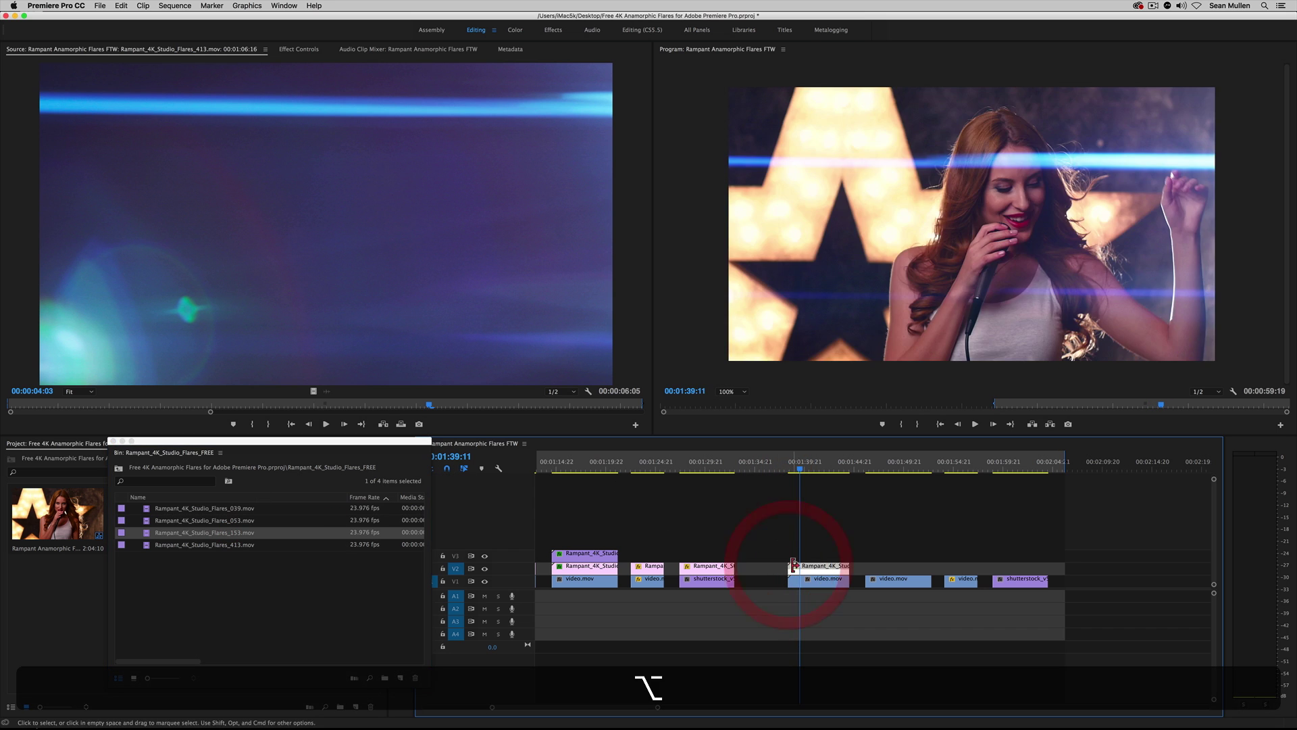
{"action": "left_click", "coordinate": [789, 465]}
{"action": "key", "text": "space"}
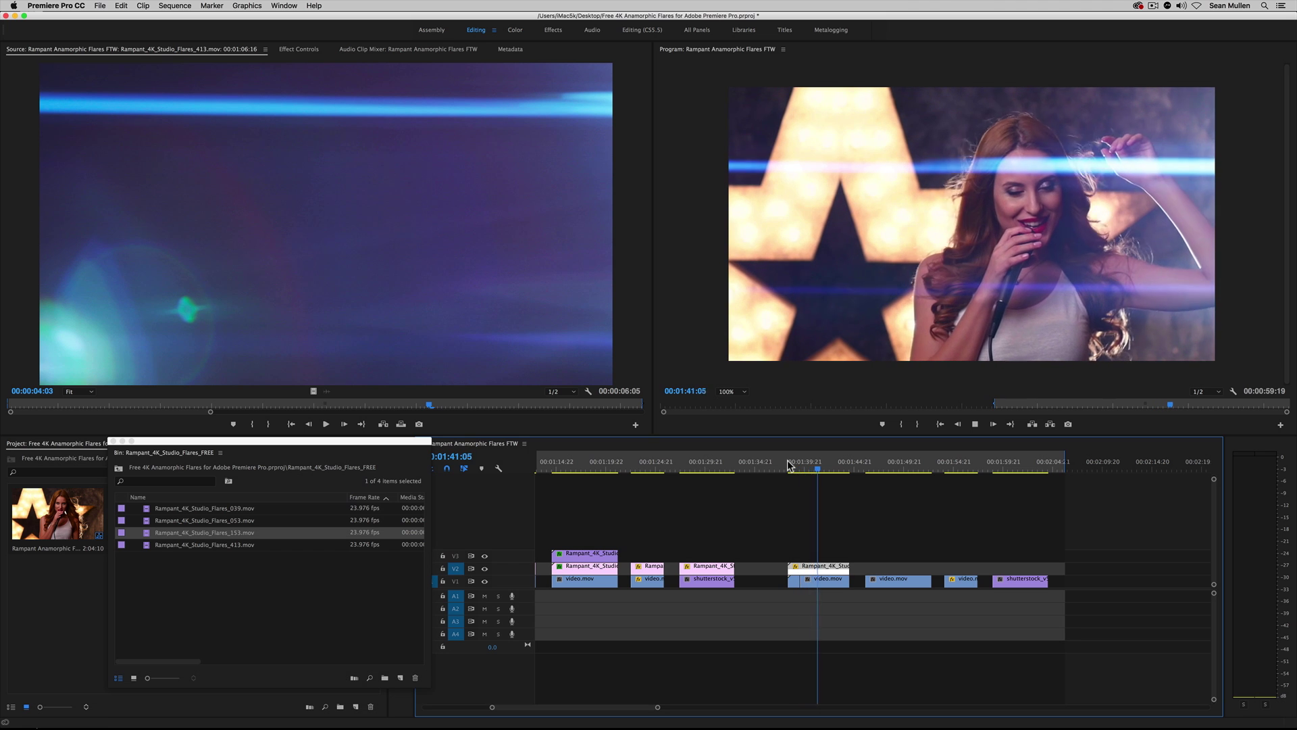
Add Rampant_4K_Studio_Flares_413.mov on V2 above the umbrella shot, trimmed to the shot, and Rampant_4K_Studio_Flares_053.mov on V2 above the soldier shot.
{"action": "key", "text": "space"}
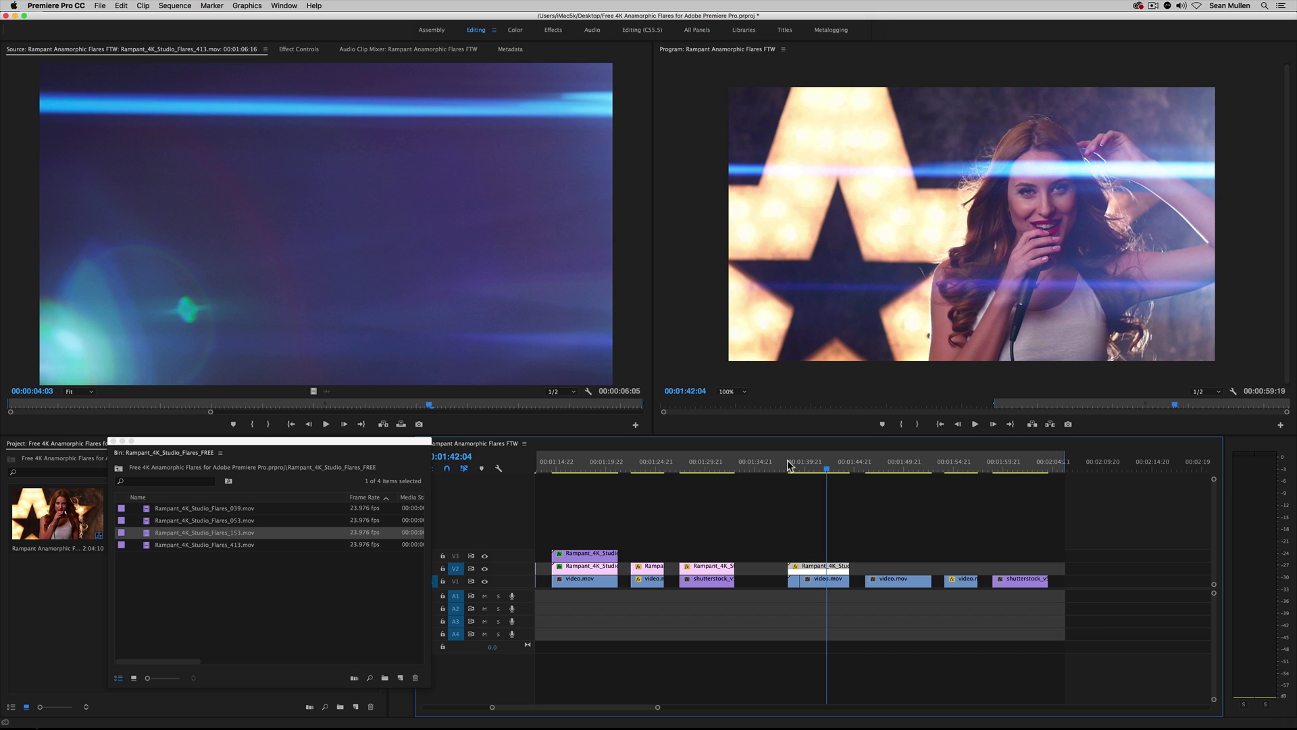
{"action": "left_click_drag", "start_coordinate": [174, 550], "coordinate": [868, 570]}
{"action": "mouse_move", "coordinate": [879, 466]}
{"action": "left_mouse_down"}
{"action": "mouse_move", "coordinate": [1003, 479]}
{"action": "mouse_move", "coordinate": [889, 473]}
{"action": "left_mouse_up"}
{"action": "left_click_drag", "start_coordinate": [974, 567], "coordinate": [931, 566]}
{"action": "left_click_drag", "start_coordinate": [205, 522], "coordinate": [950, 567]}
{"action": "left_click", "coordinate": [971, 568]}
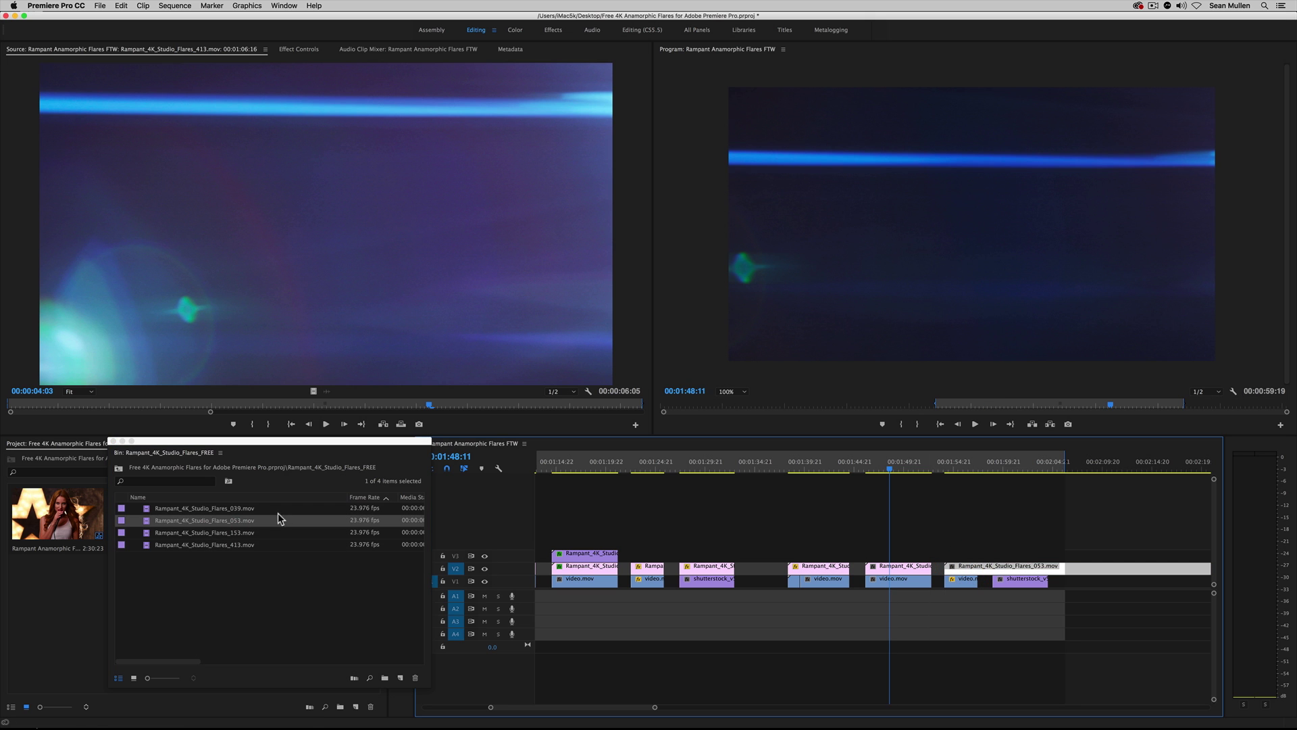
Copy the Opacity settings with Screen blending from the singer shot's flare to the flares above the umbrella and soldier shots.
{"action": "left_click", "coordinate": [835, 468]}
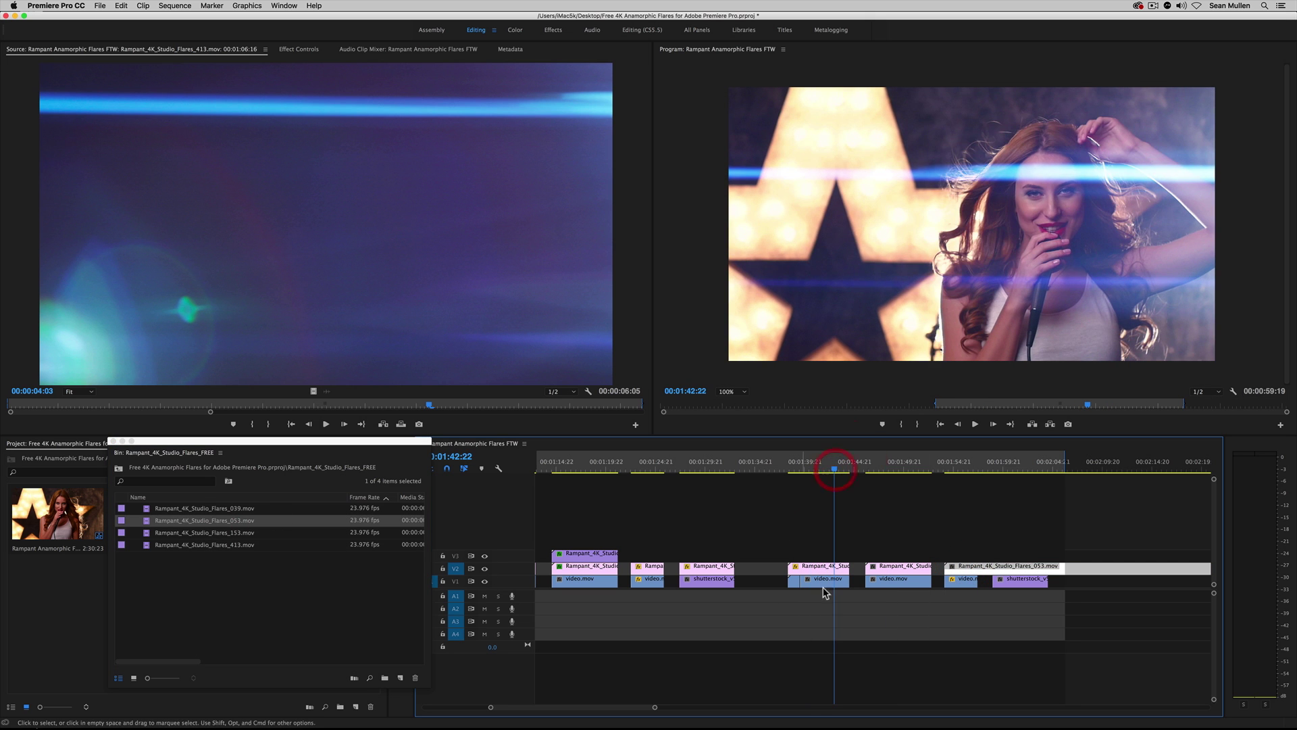
{"action": "left_click", "coordinate": [830, 571]}
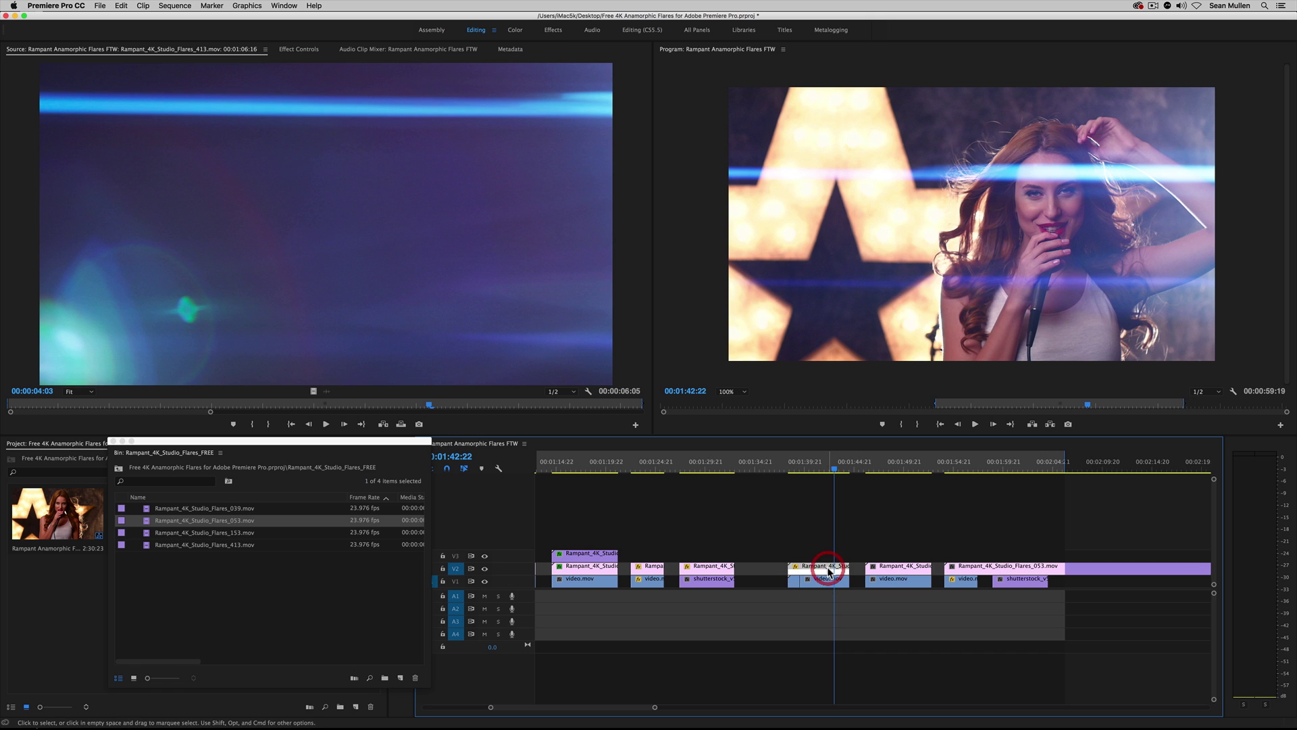
{"action": "key", "text": "shift+5"}
{"action": "left_click", "coordinate": [35, 174]}
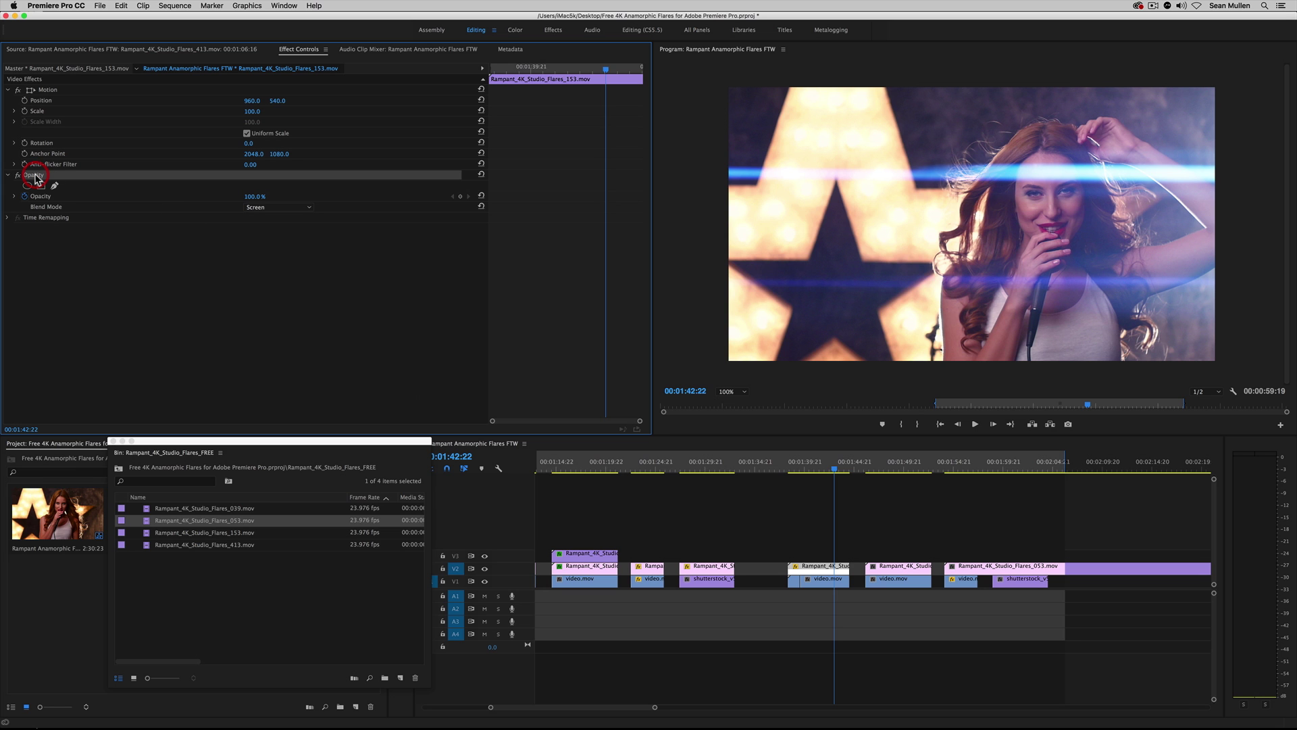
{"action": "key", "text": "super+c"}
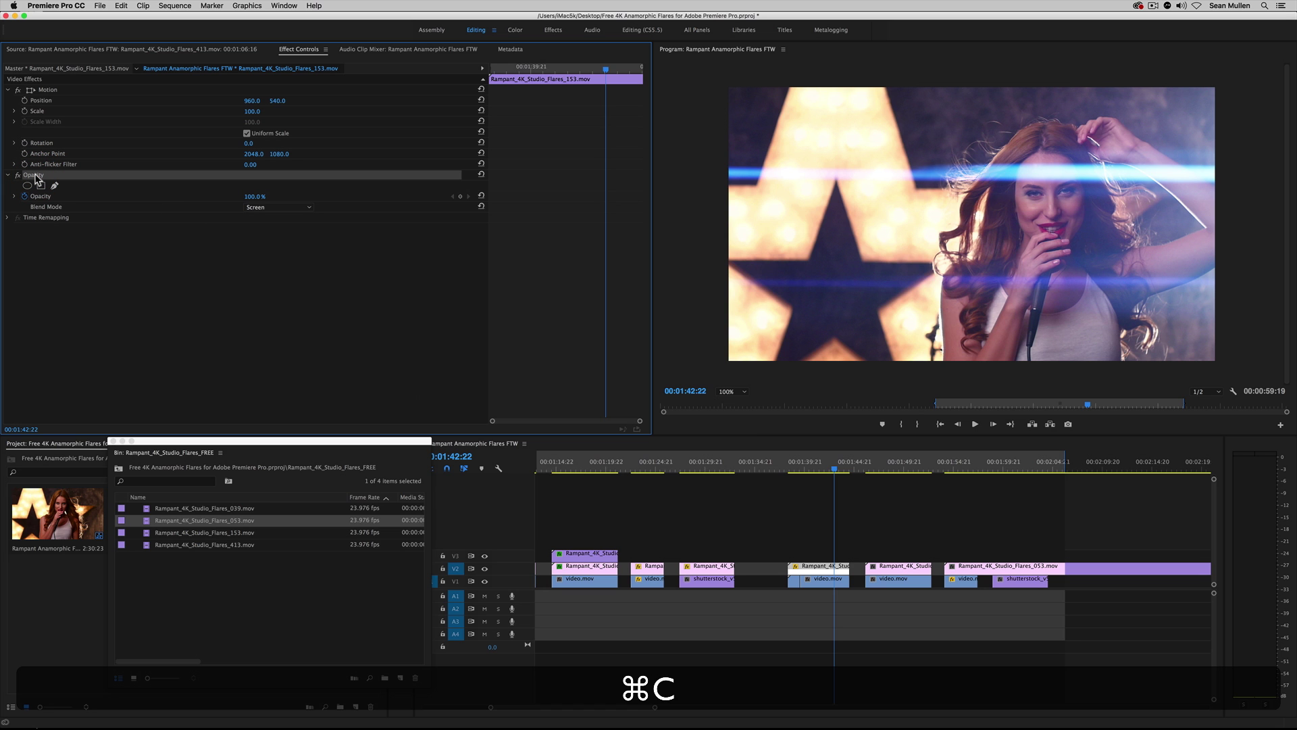
{"action": "left_click", "coordinate": [893, 465]}
{"action": "left_click", "coordinate": [872, 542]}
{"action": "left_click_drag", "start_coordinate": [872, 543], "coordinate": [1074, 569]}
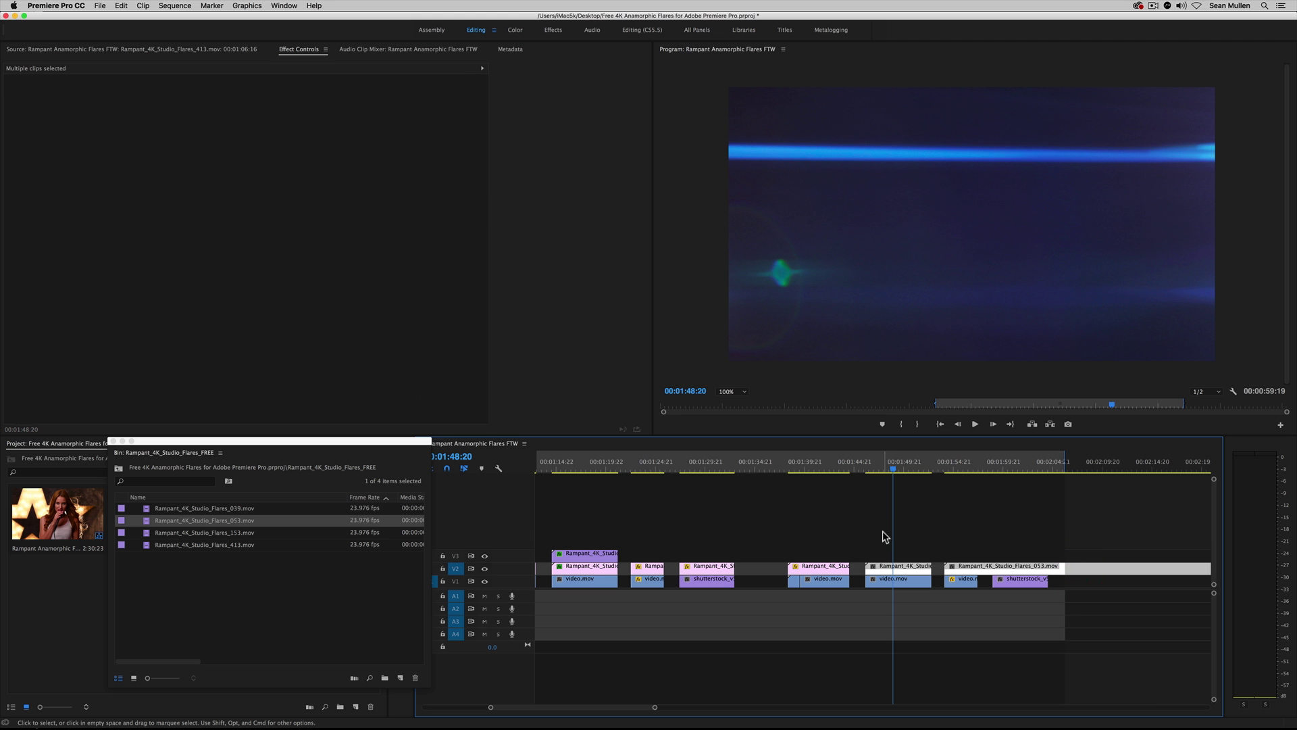
{"action": "key", "text": "super+v"}
Preview the Screen-blended flares over the singer, umbrella and soldier shots.
{"action": "left_click", "coordinate": [794, 465]}
{"action": "key", "text": "space"}
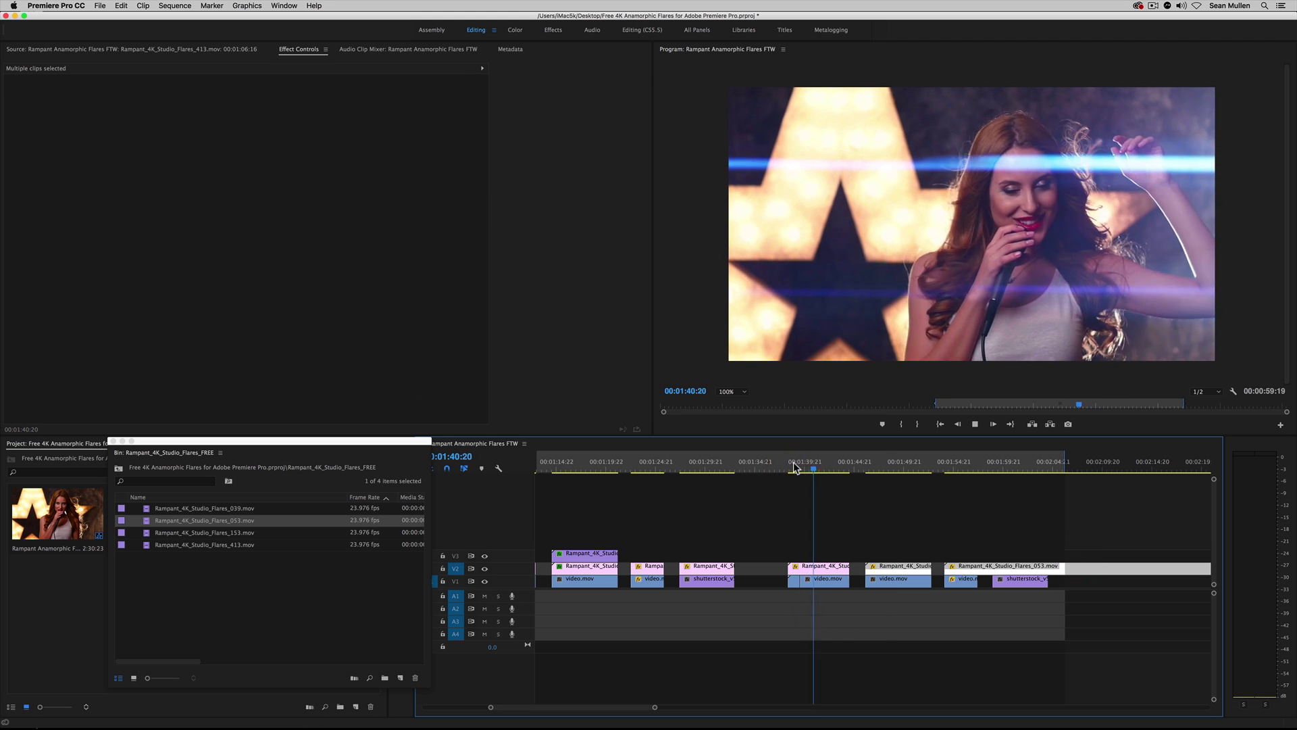
{"action": "left_click", "coordinate": [861, 465]}
{"action": "key", "text": "space"}
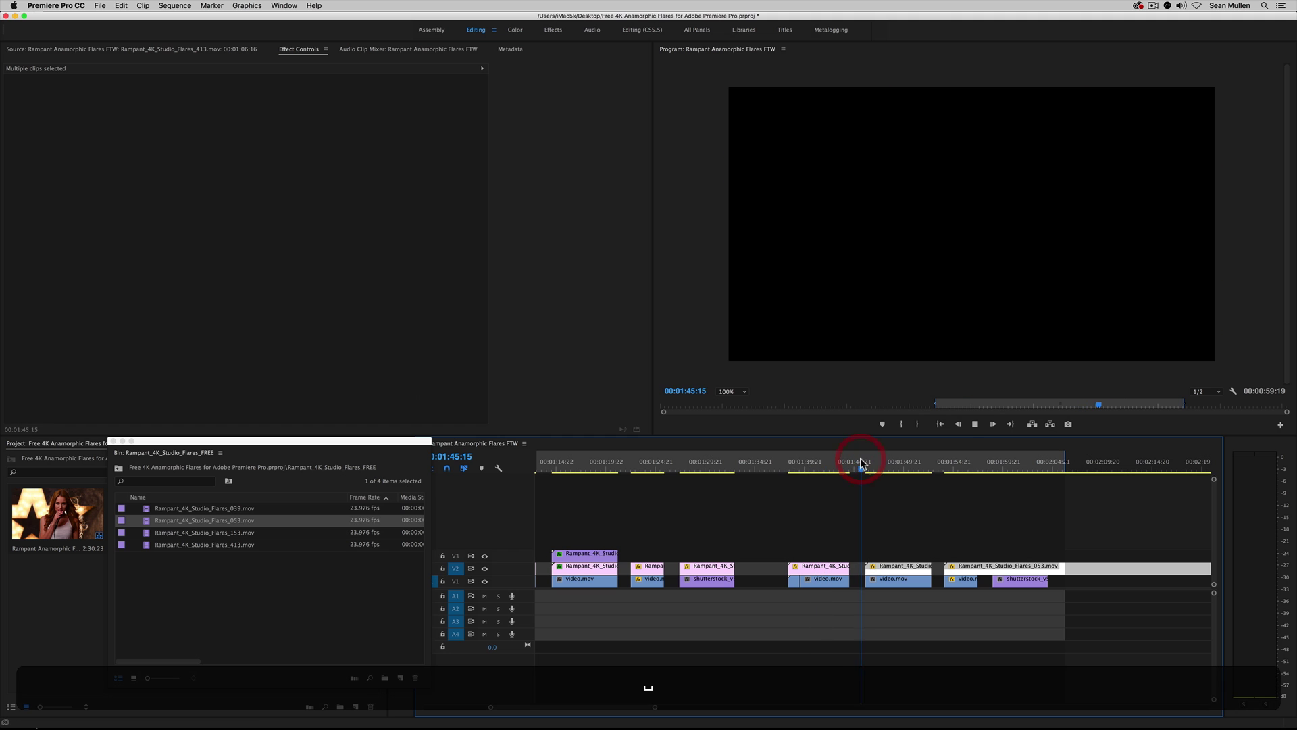
{"action": "left_click", "coordinate": [952, 466]}
{"action": "key", "text": "space"}
{"action": "key", "text": "space"}
{"action": "left_click", "coordinate": [838, 517]}
{"action": "left_click_drag", "start_coordinate": [804, 527], "coordinate": [881, 535]}
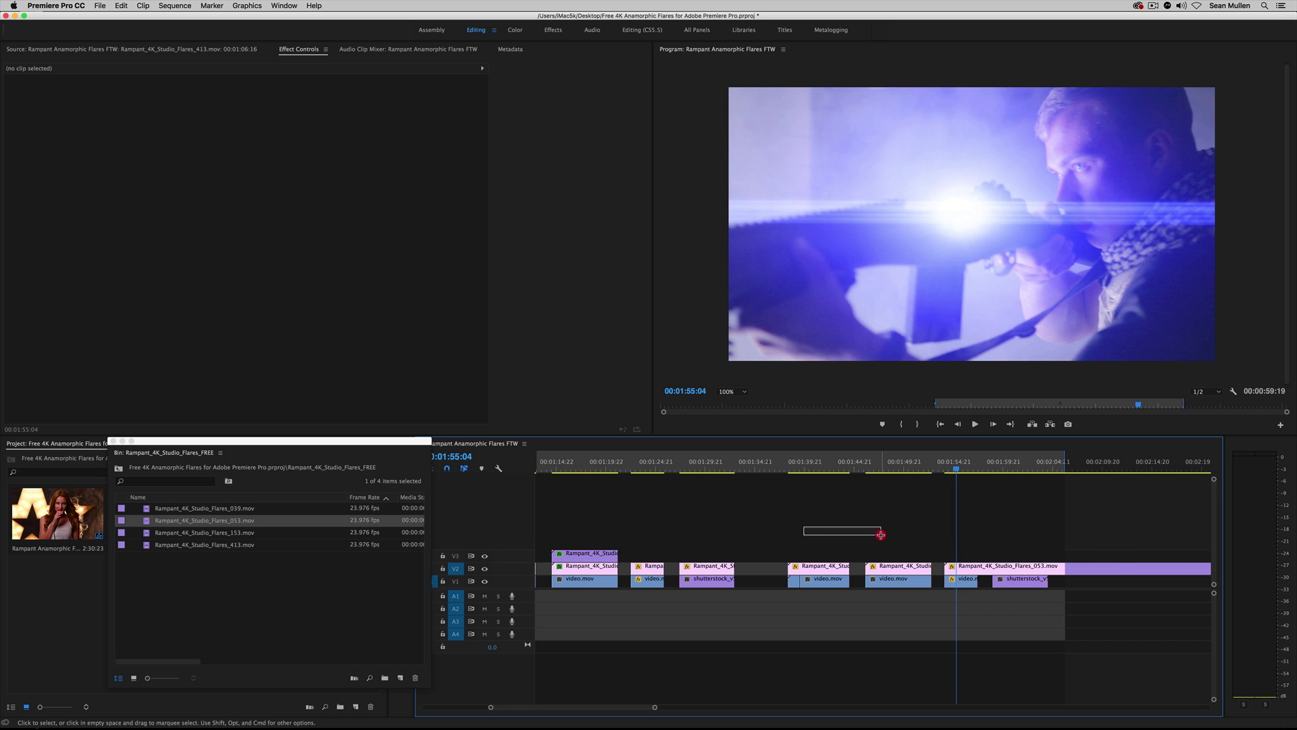
Change the blend mode of the V2 flare above the singer shot to Overlay.
{"action": "left_click", "coordinate": [818, 466]}
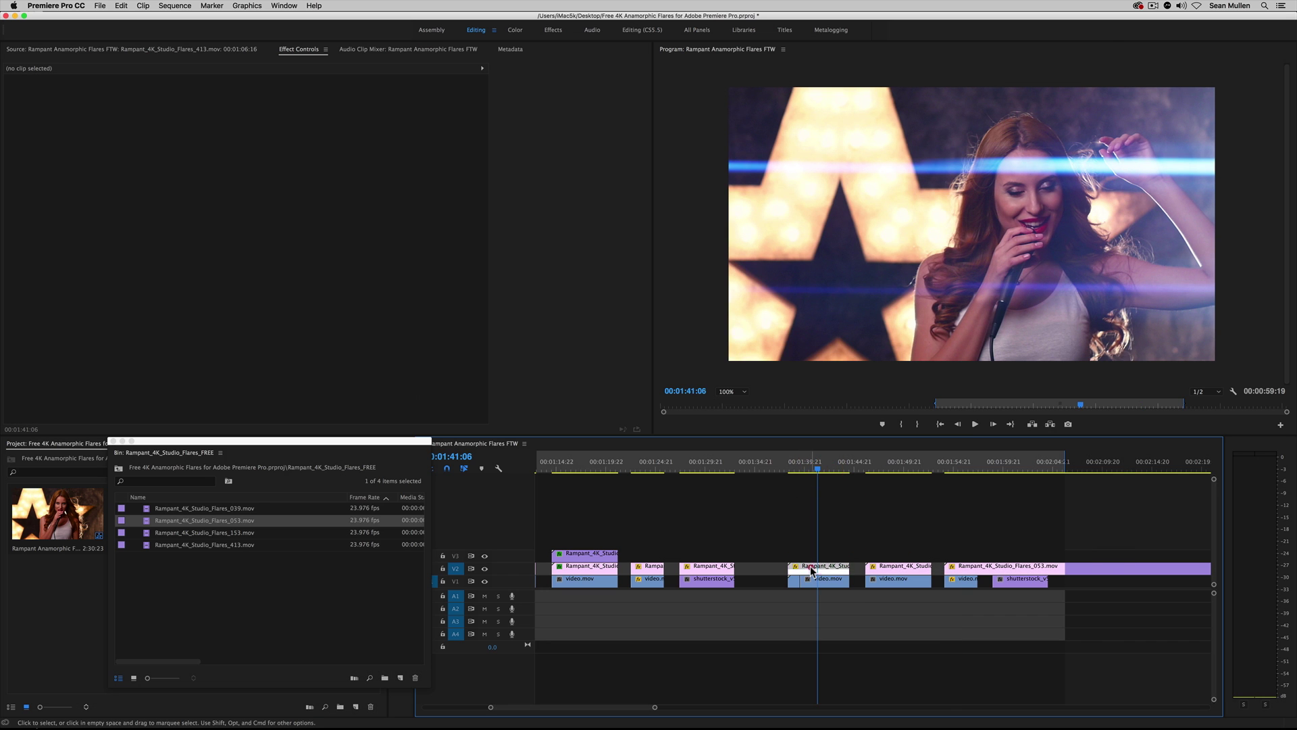
{"action": "left_click", "coordinate": [812, 570]}
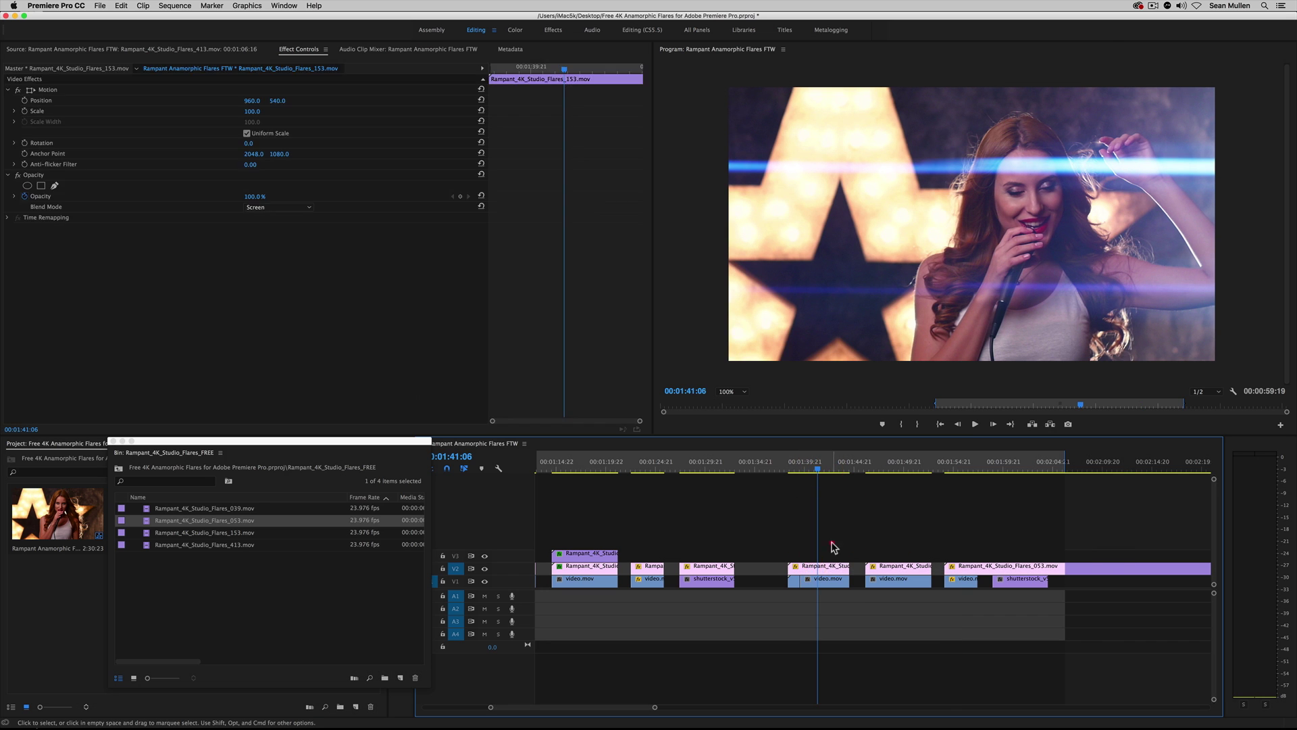
{"action": "left_click", "coordinate": [267, 208]}
{"action": "left_click", "coordinate": [276, 348]}
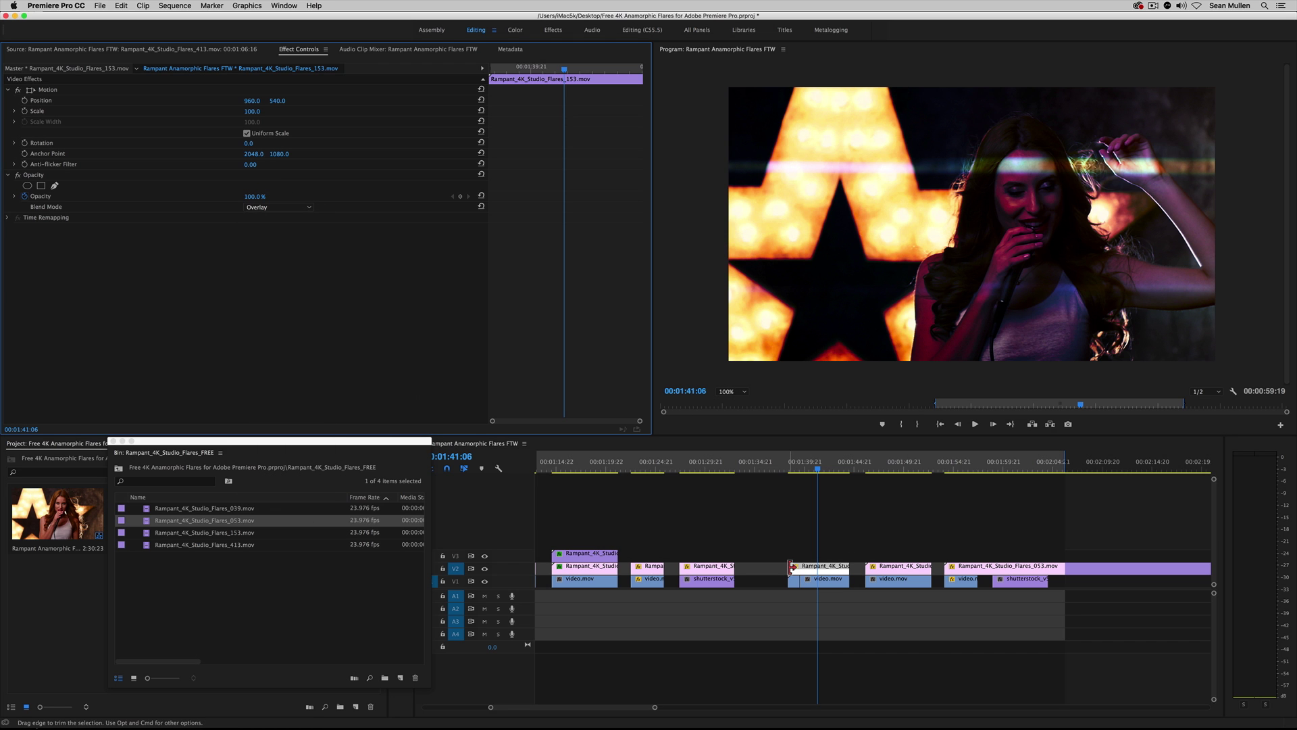
Copy the singer flare's Overlay Opacity settings to the flares above the umbrella and soldier shots and preview both.
{"action": "left_click", "coordinate": [38, 177]}
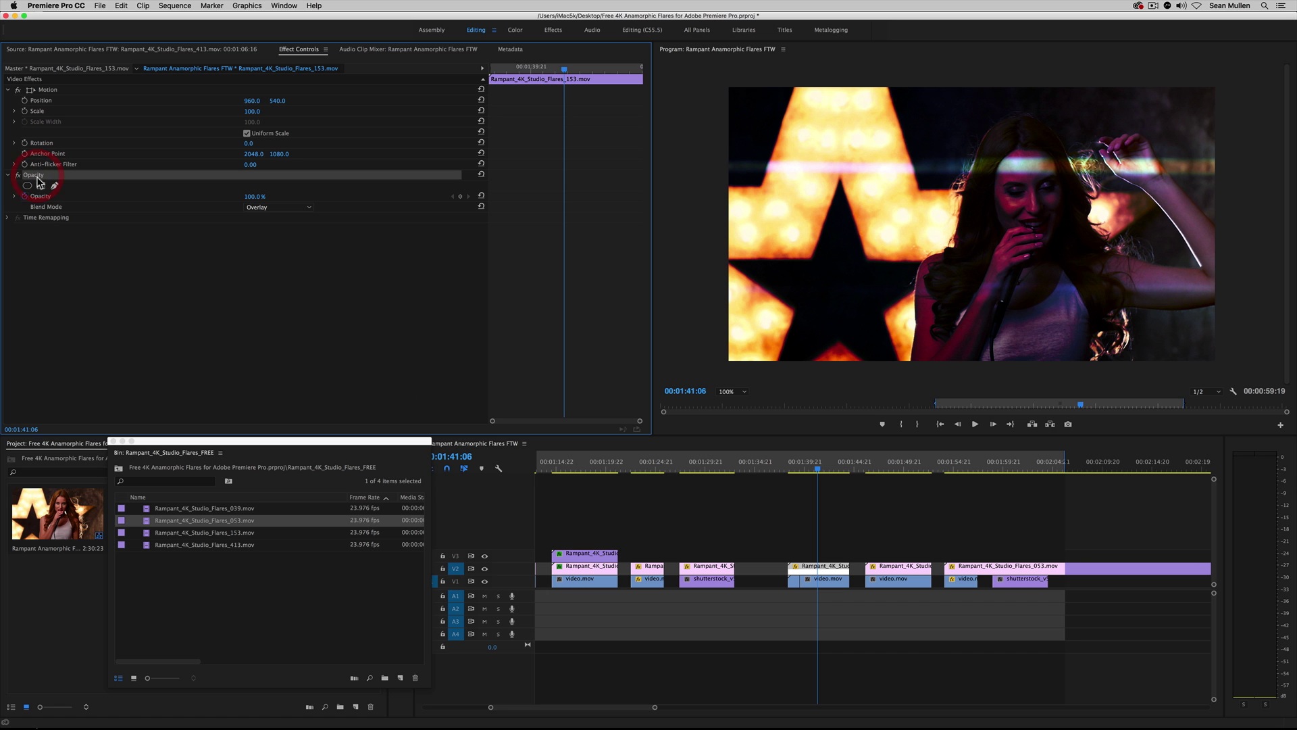
{"action": "key", "text": "super+c"}
{"action": "left_click_drag", "start_coordinate": [886, 533], "coordinate": [1046, 573]}
{"action": "key", "text": "super+v"}
{"action": "left_click", "coordinate": [883, 464]}
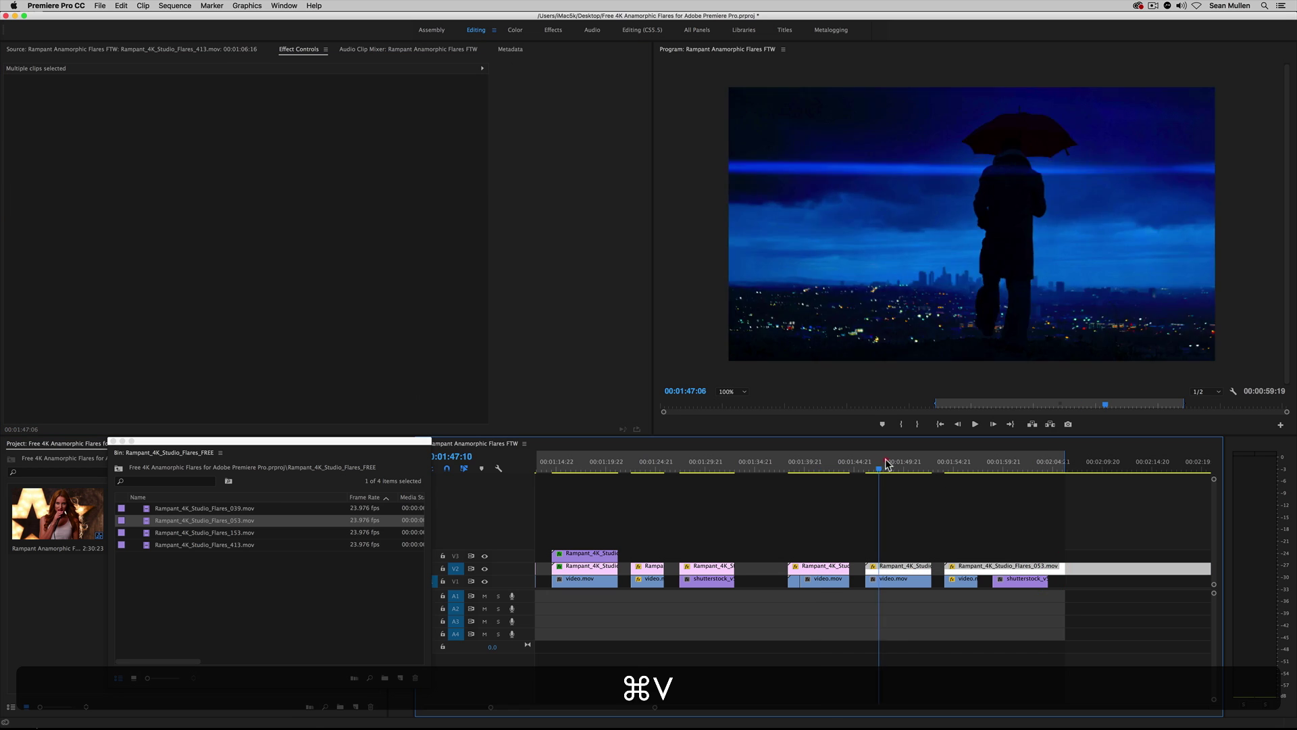
{"action": "key", "text": "space"}
{"action": "left_click", "coordinate": [959, 466]}
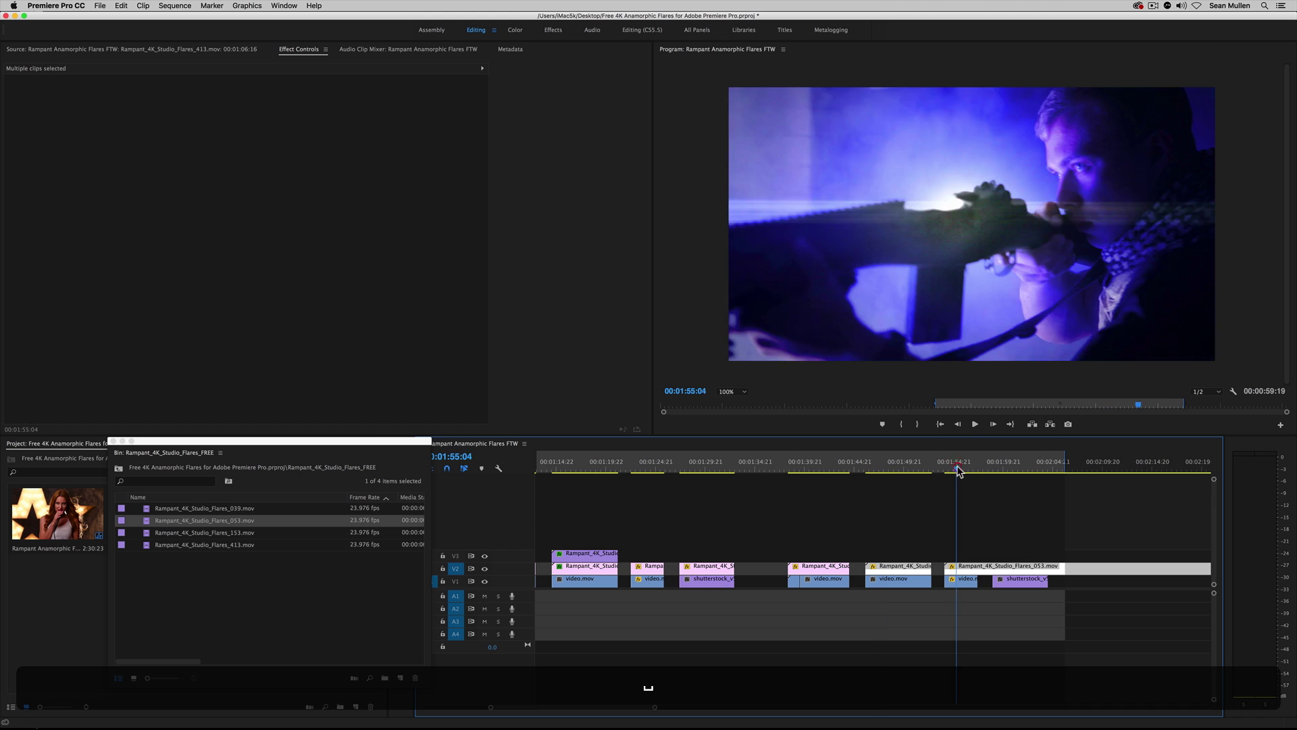
{"action": "key", "text": "space"}
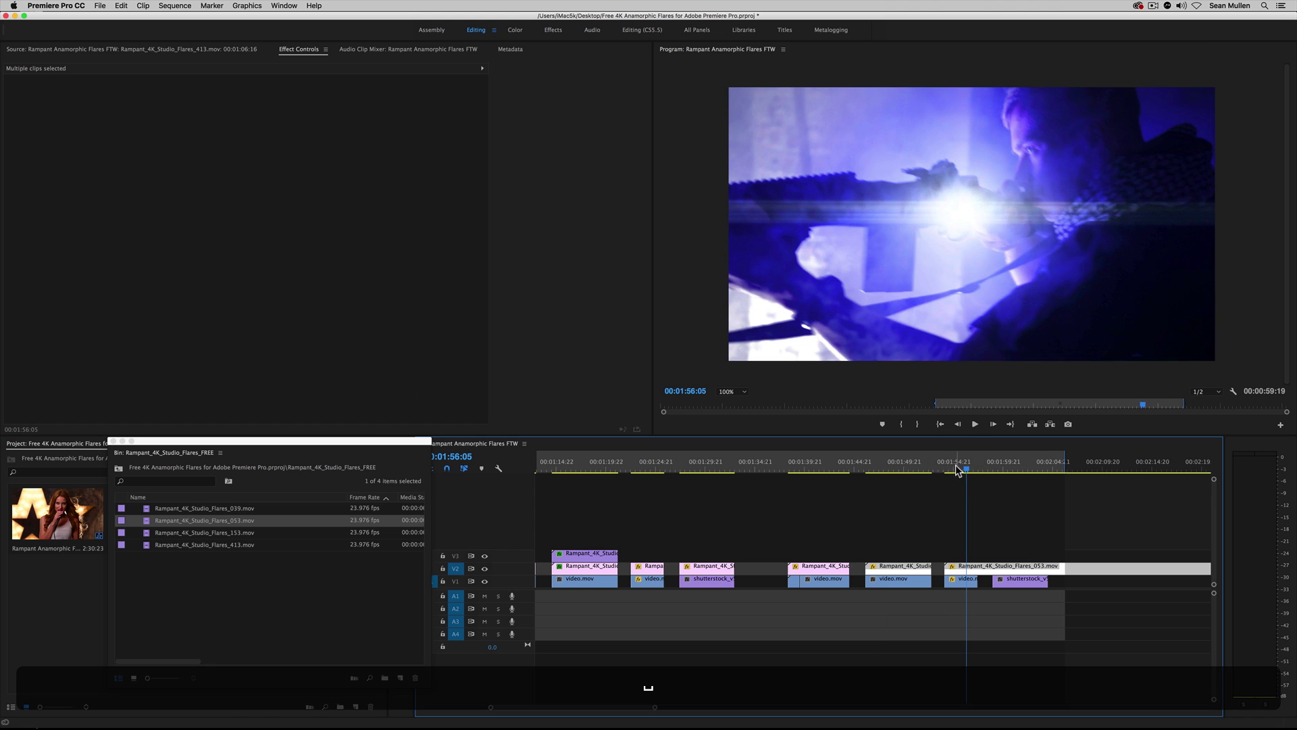
Delete the V2 flares above the singer, umbrella and soldier shots and check the clean footage.
{"action": "left_click_drag", "start_coordinate": [927, 549], "coordinate": [1078, 565]}
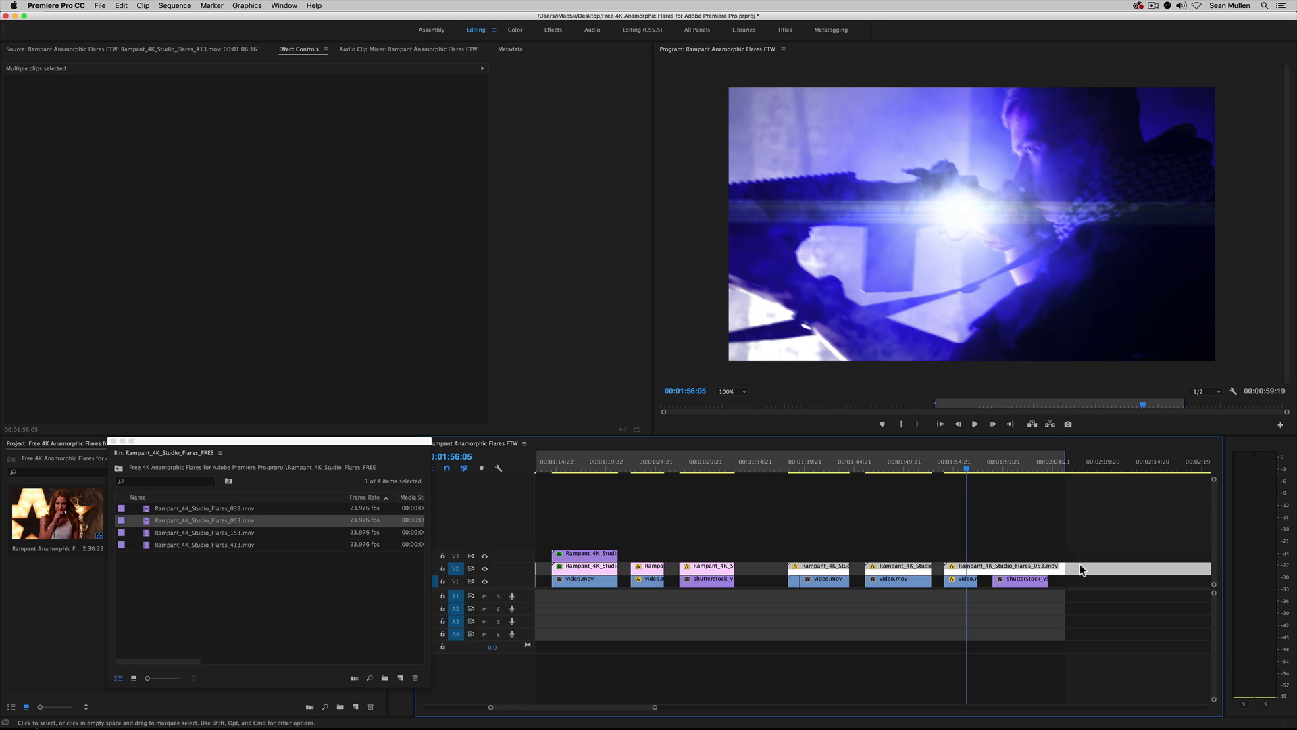
{"action": "key", "text": "BackSpace"}
{"action": "left_click", "coordinate": [880, 466]}
{"action": "left_click", "coordinate": [952, 481]}
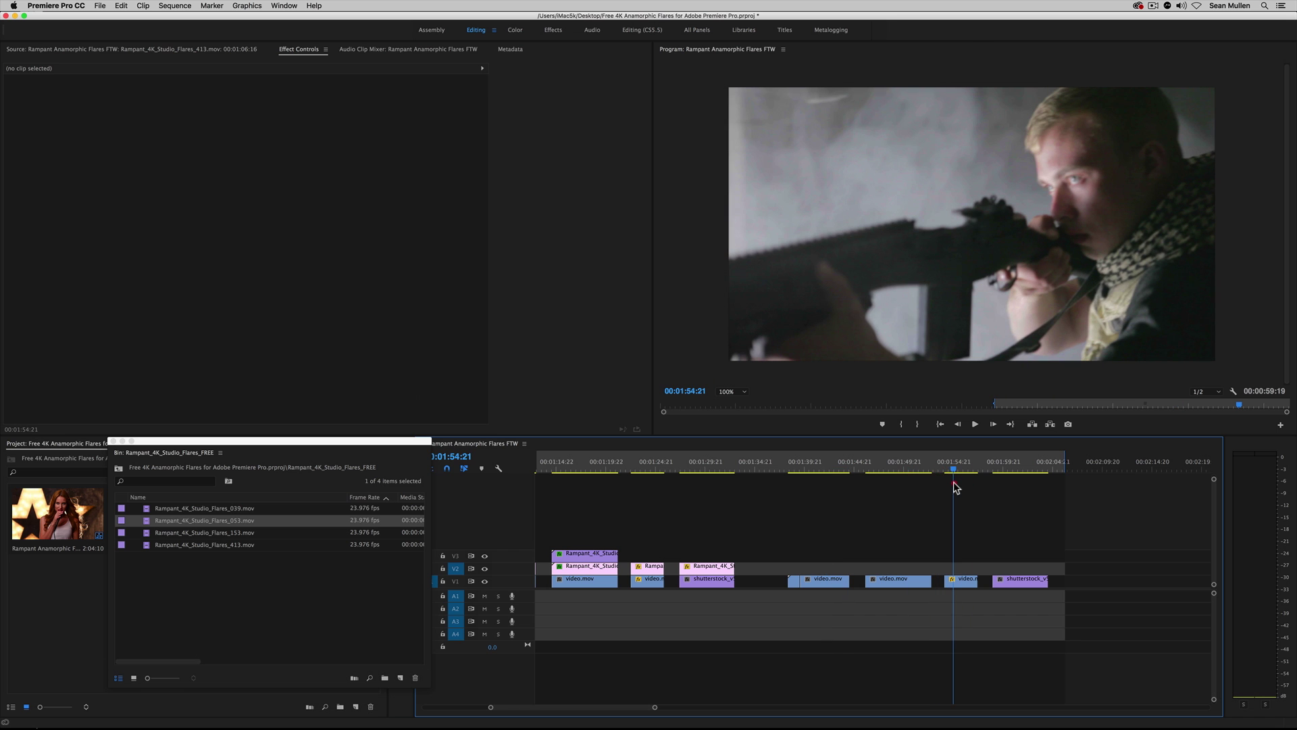
Open the V2 flare from the earlier umbrella shot in the Source monitor and show the flares bin as thumbnails.
{"action": "left_click", "coordinate": [557, 480]}
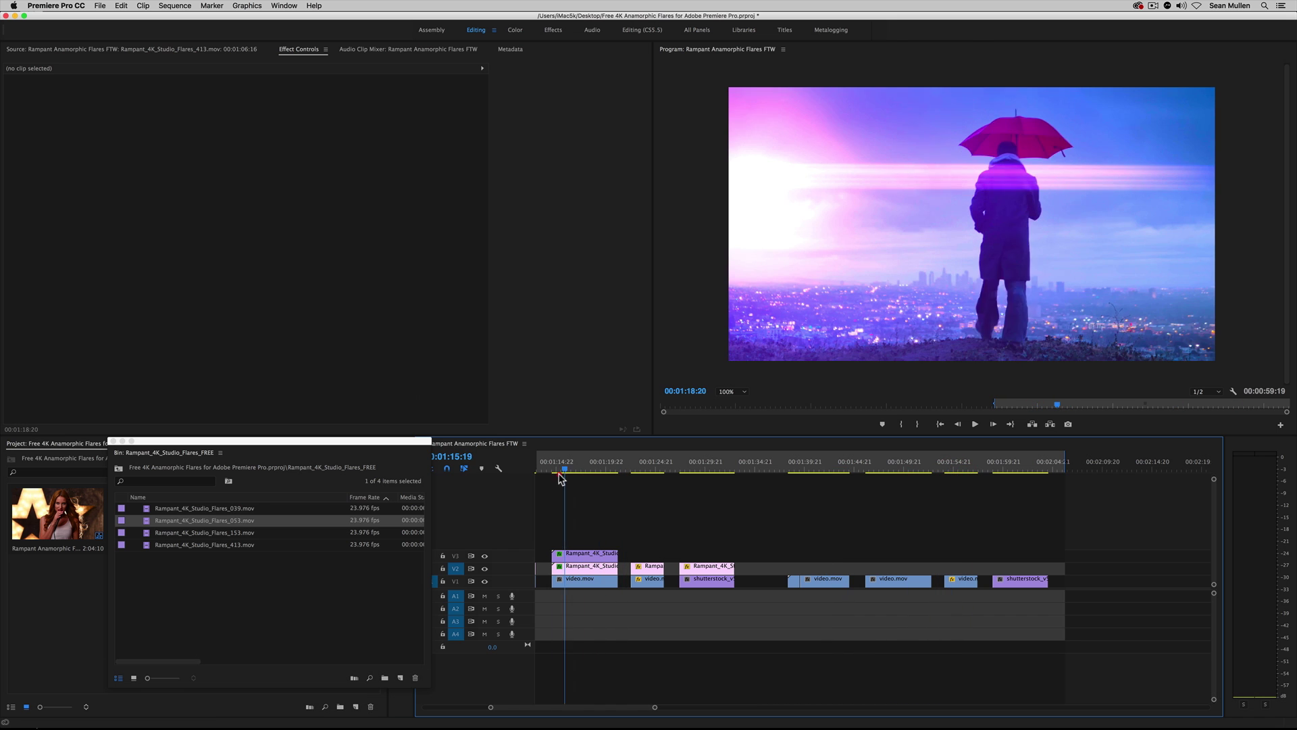
{"action": "left_click_drag", "start_coordinate": [600, 706], "coordinate": [584, 706]}
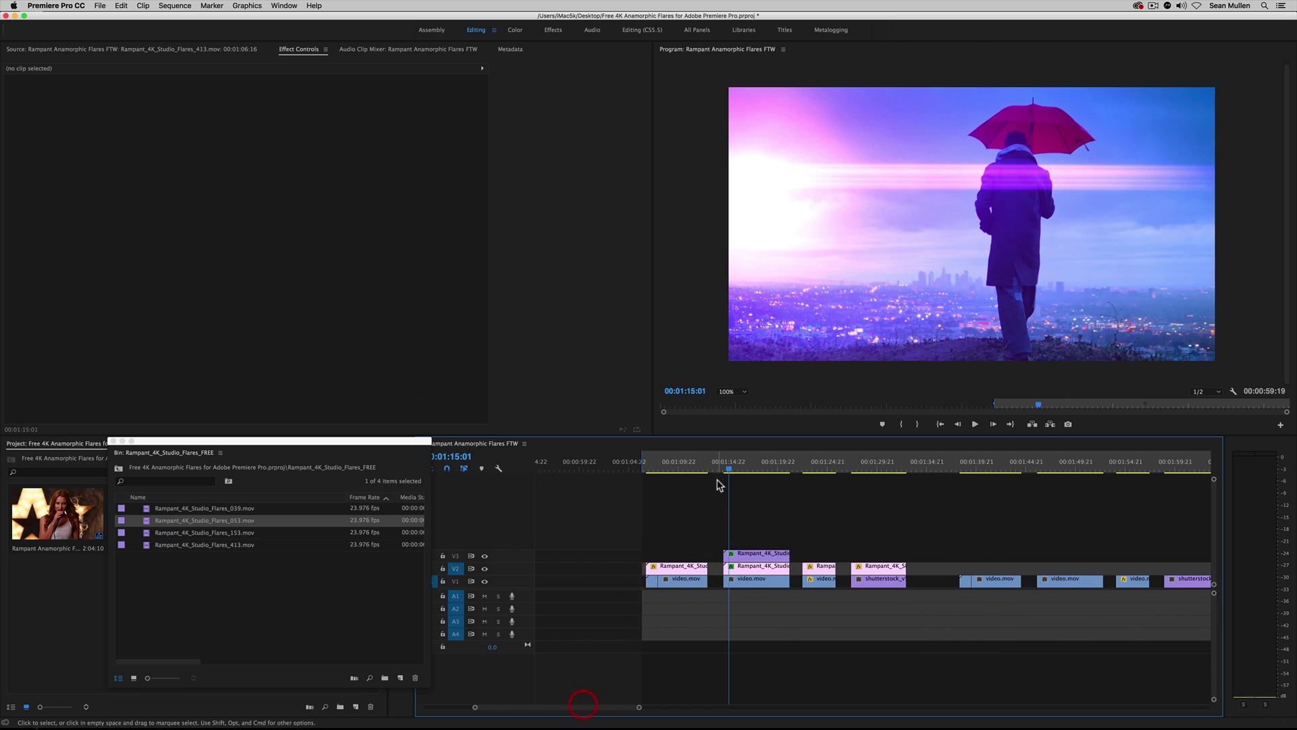
{"action": "left_click_drag", "start_coordinate": [730, 466], "coordinate": [748, 485]}
{"action": "double_click", "coordinate": [750, 570]}
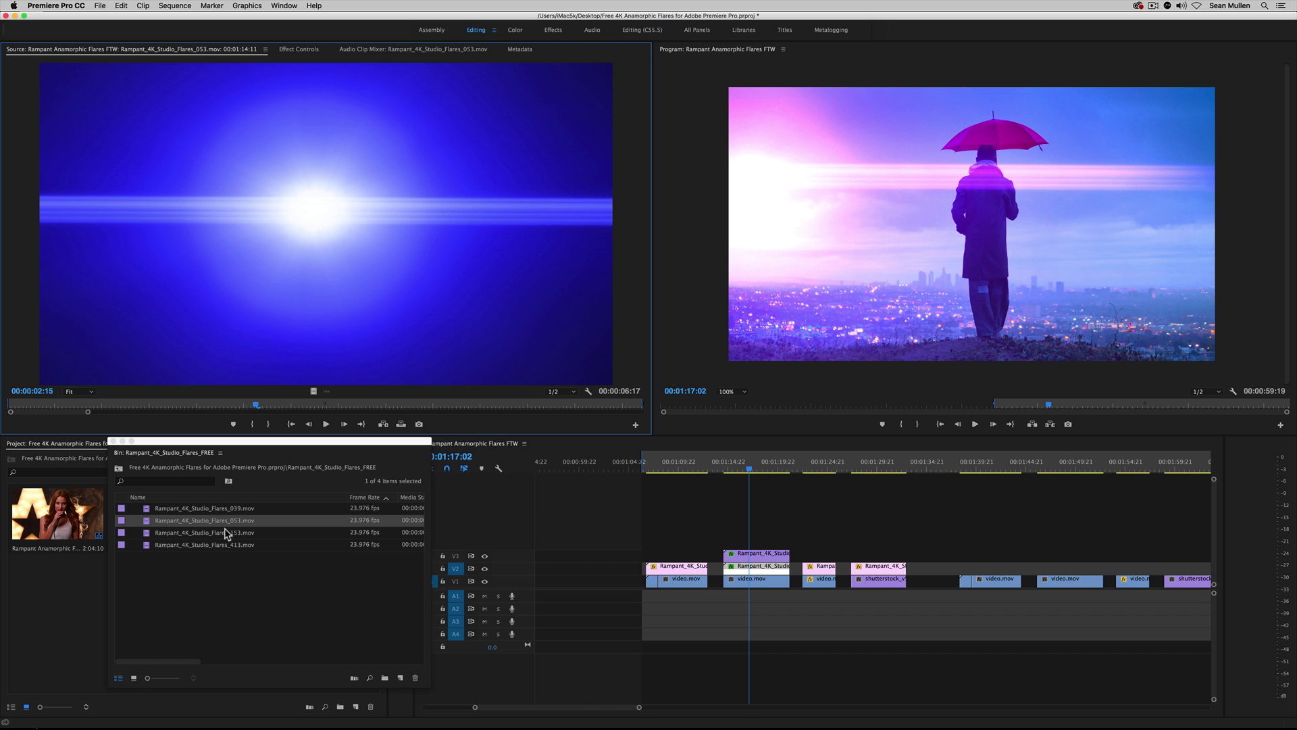
{"action": "left_click", "coordinate": [134, 678]}
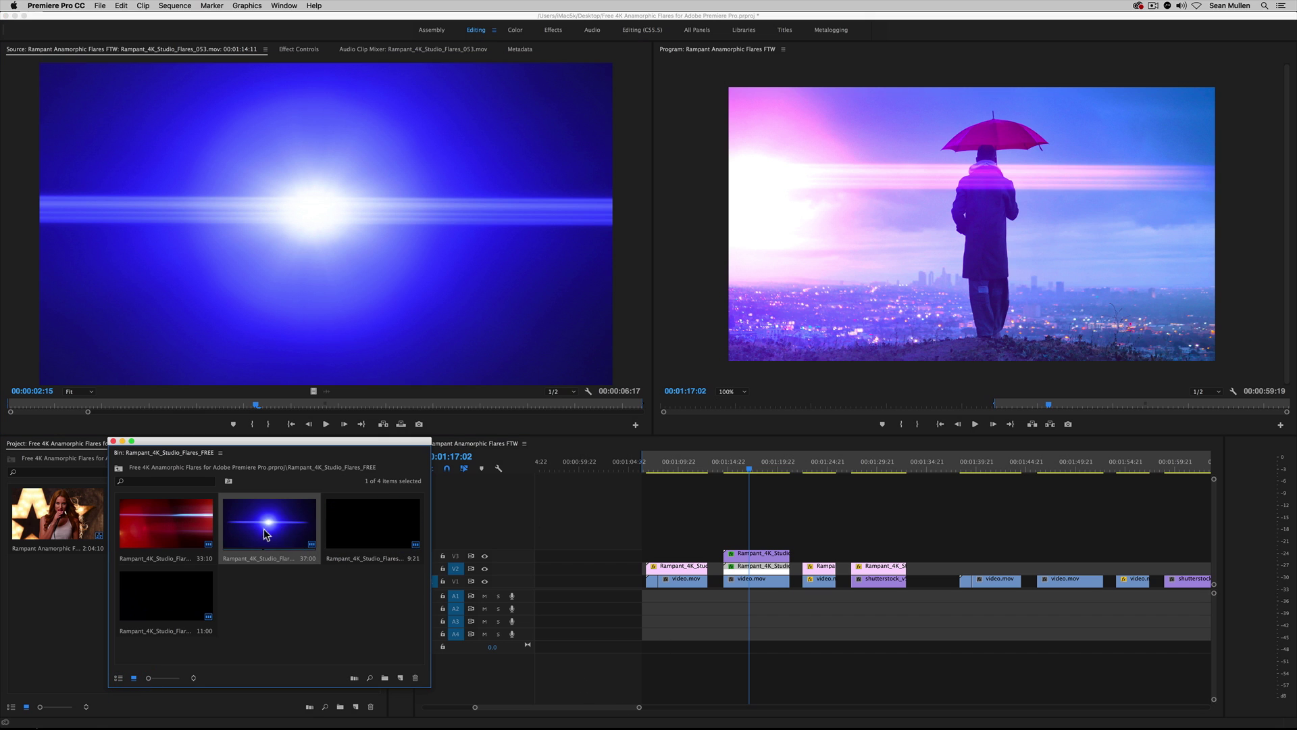
Play back the umbrella shot that has no flare and view Rampant_4K_Studio_Flares_053.mov in the Source monitor.
{"action": "left_click_drag", "start_coordinate": [598, 705], "coordinate": [617, 705]}
{"action": "left_click", "coordinate": [828, 467]}
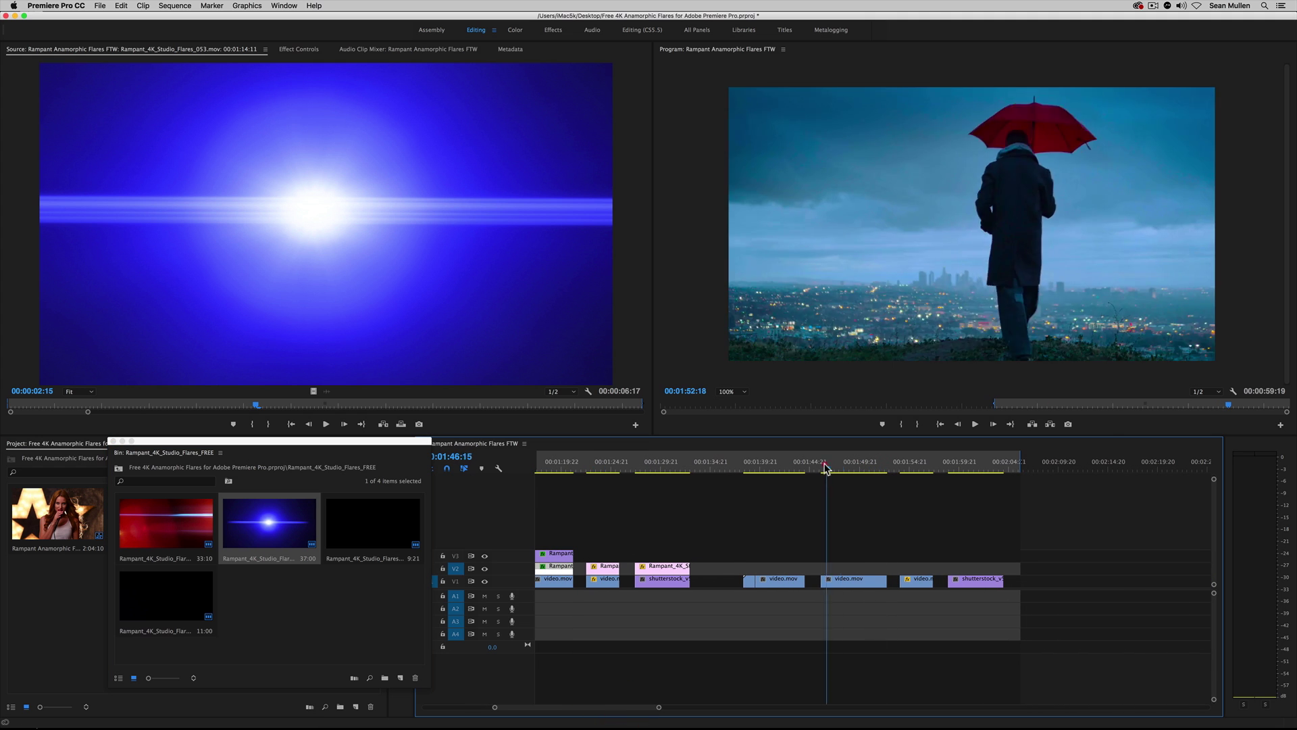
{"action": "mouse_move", "coordinate": [829, 466]}
{"action": "left_mouse_down"}
{"action": "mouse_move", "coordinate": [865, 469]}
{"action": "mouse_move", "coordinate": [824, 471]}
{"action": "left_mouse_up"}
{"action": "key", "text": "space"}
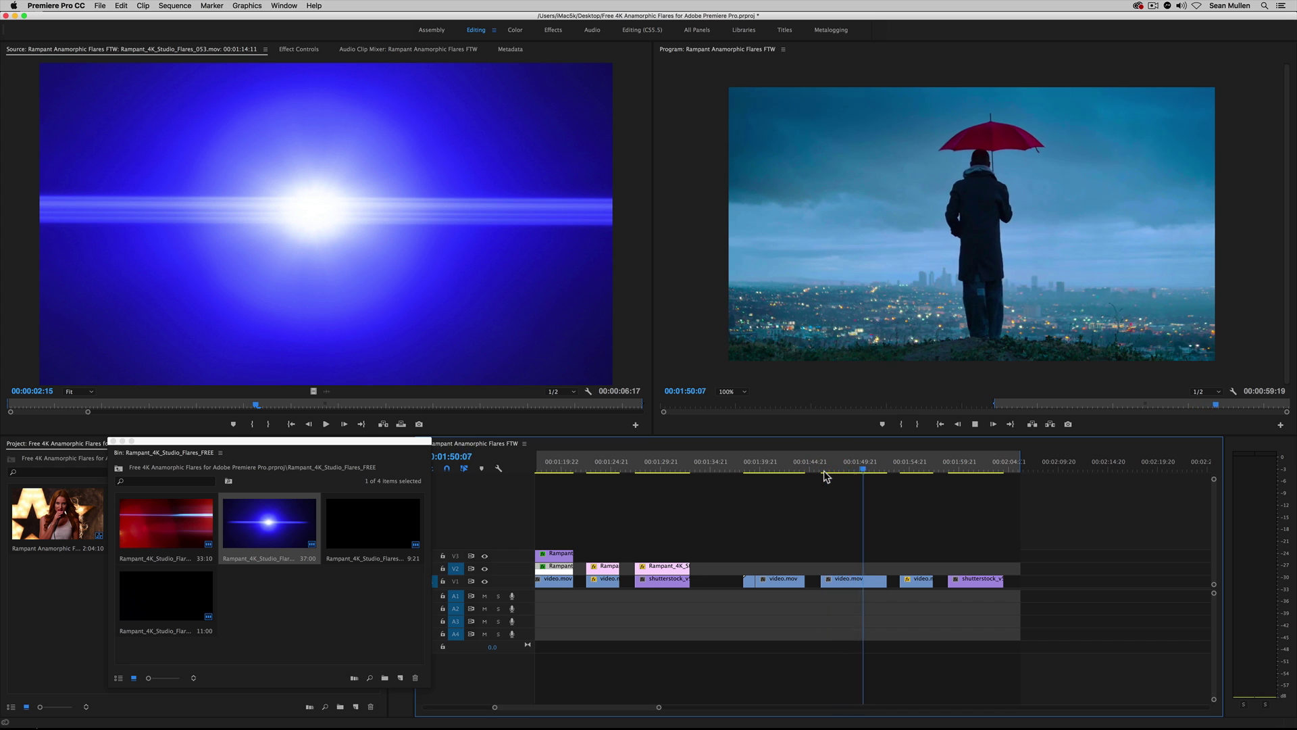
{"action": "key", "text": "space"}
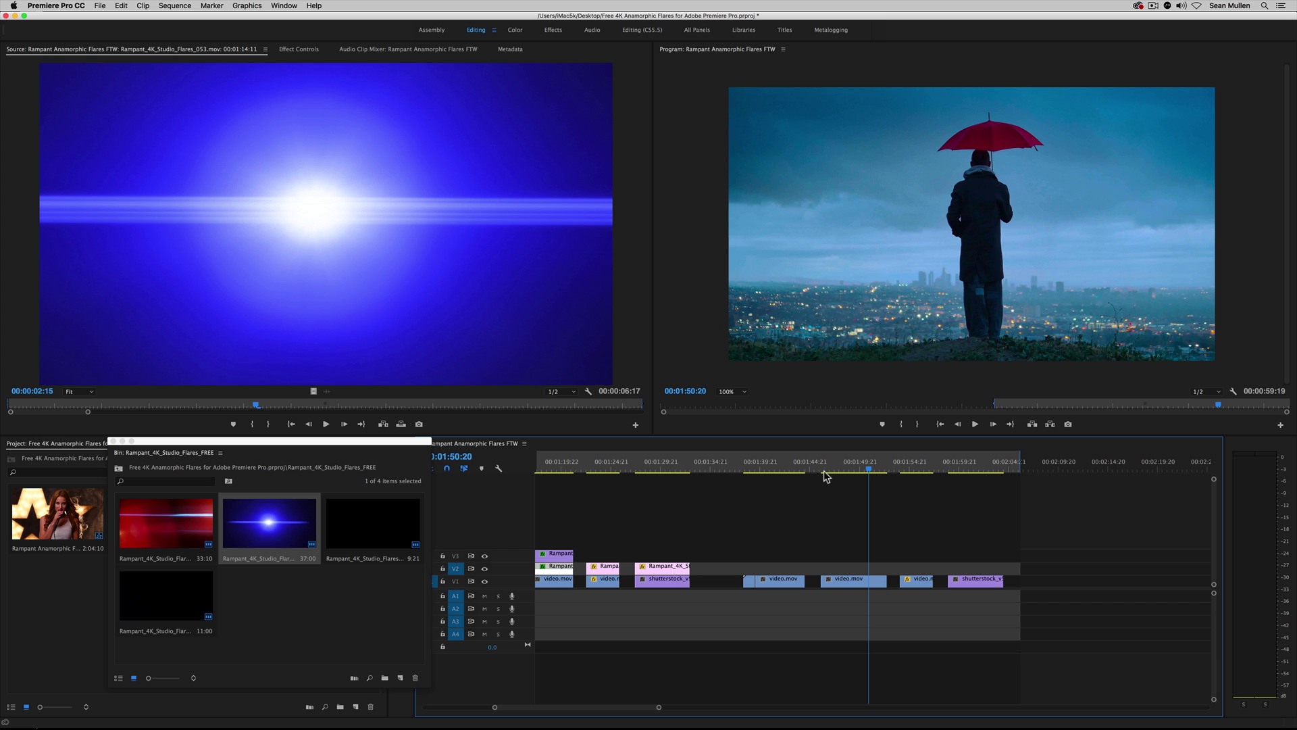
{"action": "double_click", "coordinate": [261, 535]}
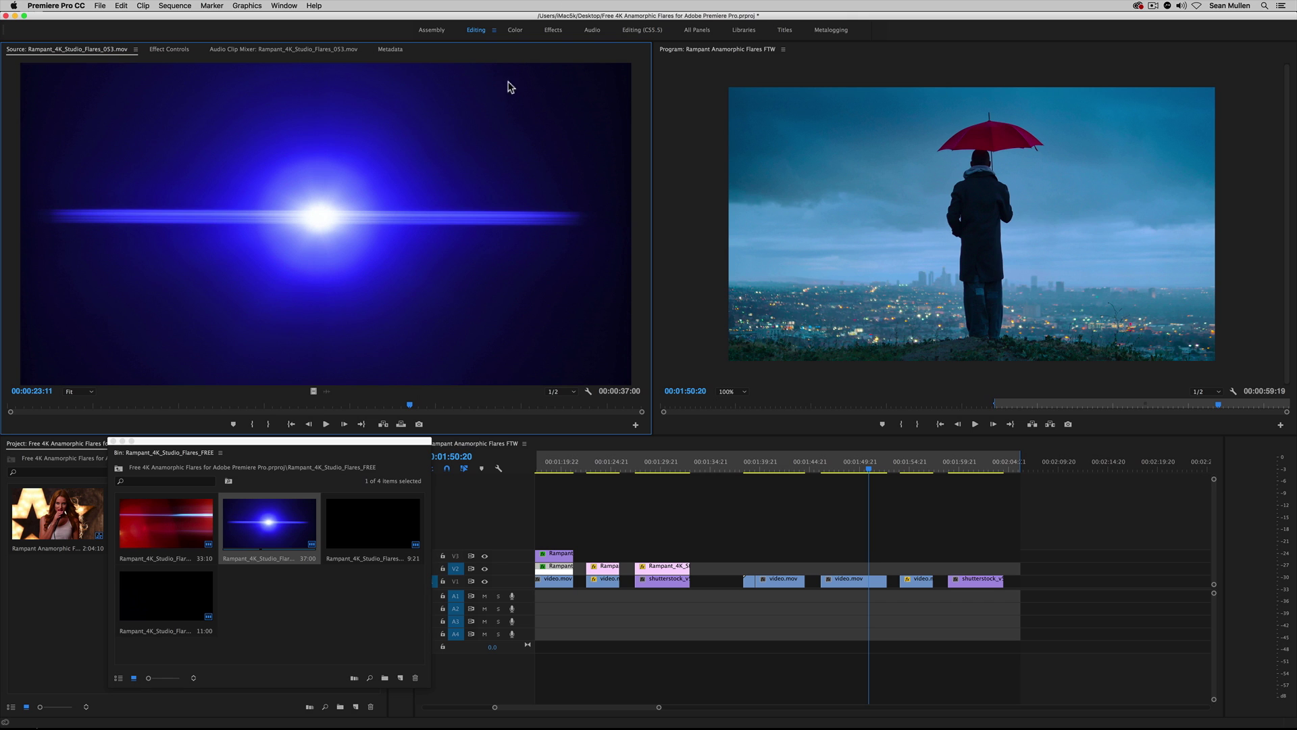
{"action": "left_click", "coordinate": [284, 526]}
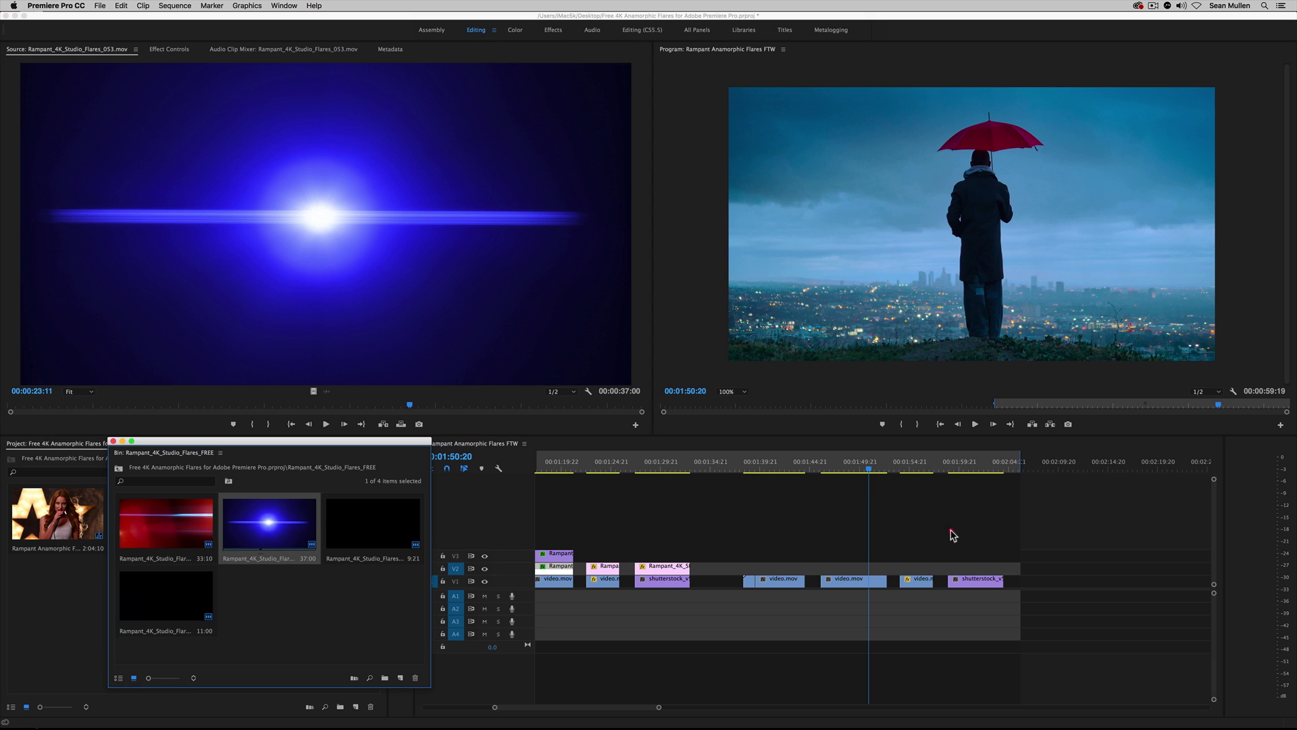
{"action": "left_click_drag", "start_coordinate": [303, 525], "coordinate": [821, 574]}
{"action": "left_click_drag", "start_coordinate": [1190, 569], "coordinate": [887, 568]}
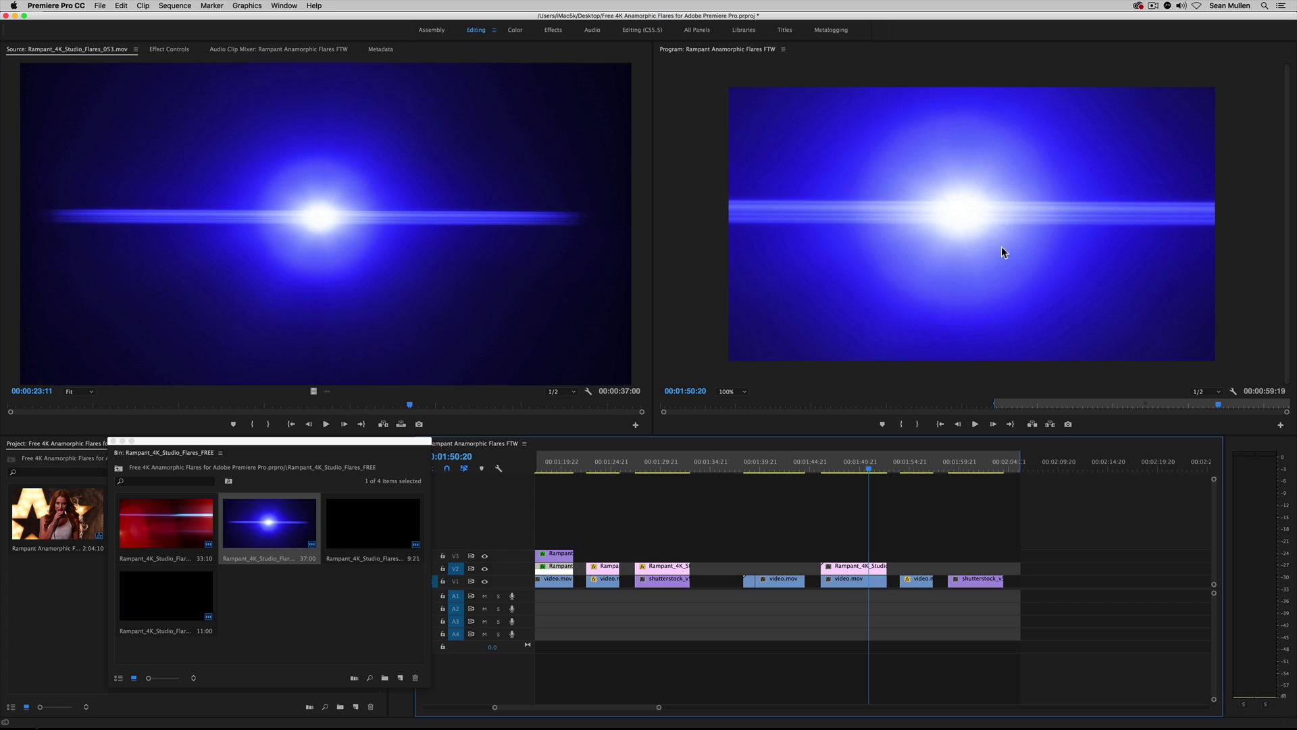
{"action": "left_click", "coordinate": [850, 464]}
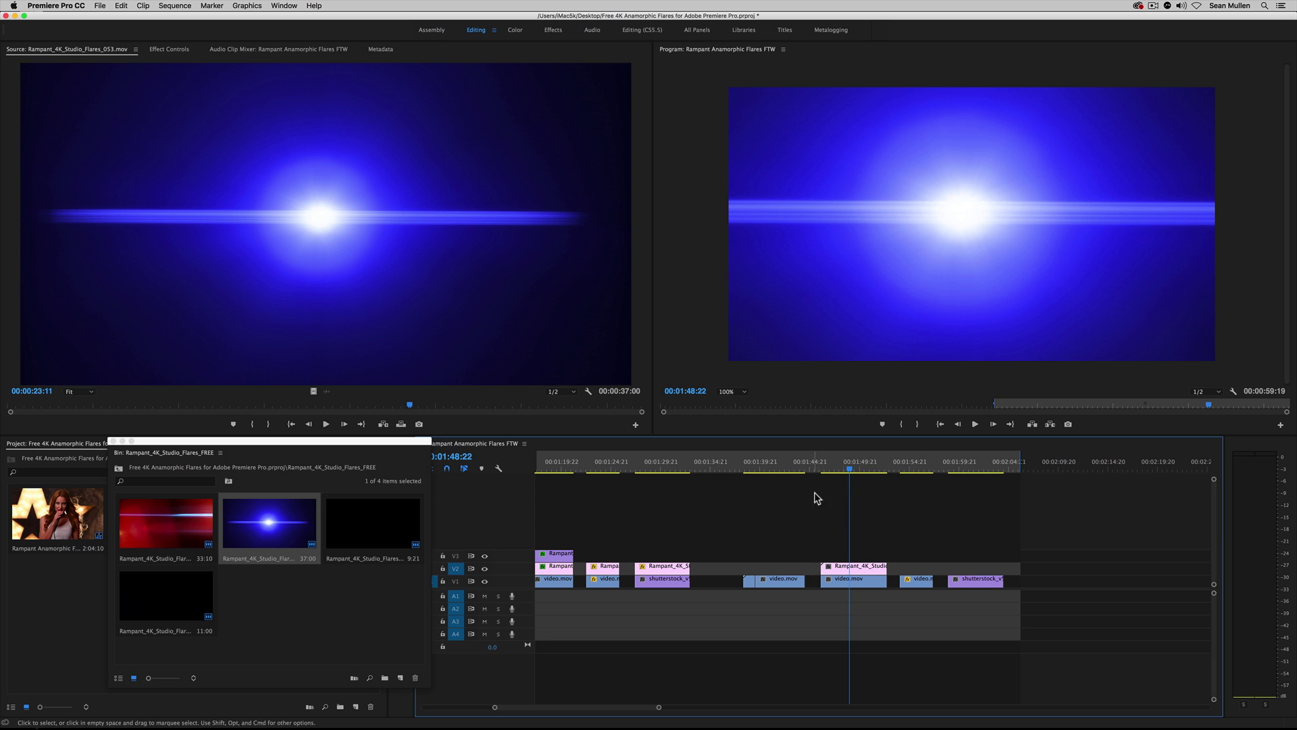
{"action": "left_click", "coordinate": [852, 566]}
{"action": "key", "text": "BackSpace"}
Place Rampant_4K_Studio_Flares_053.mov on V2 above the umbrella shot and trim its end to match the shot.
{"action": "left_click", "coordinate": [270, 522]}
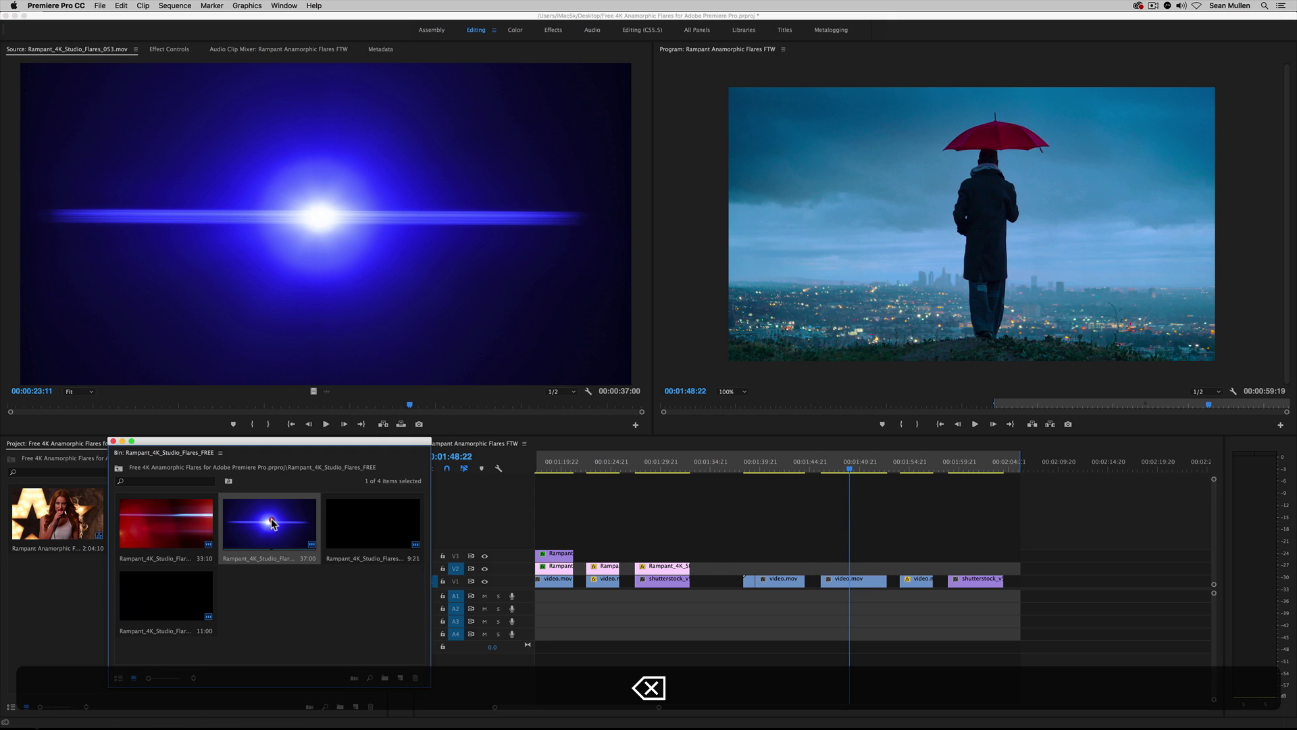
{"action": "left_click_drag", "start_coordinate": [275, 534], "coordinate": [823, 566]}
{"action": "left_click_drag", "start_coordinate": [1190, 567], "coordinate": [887, 568]}
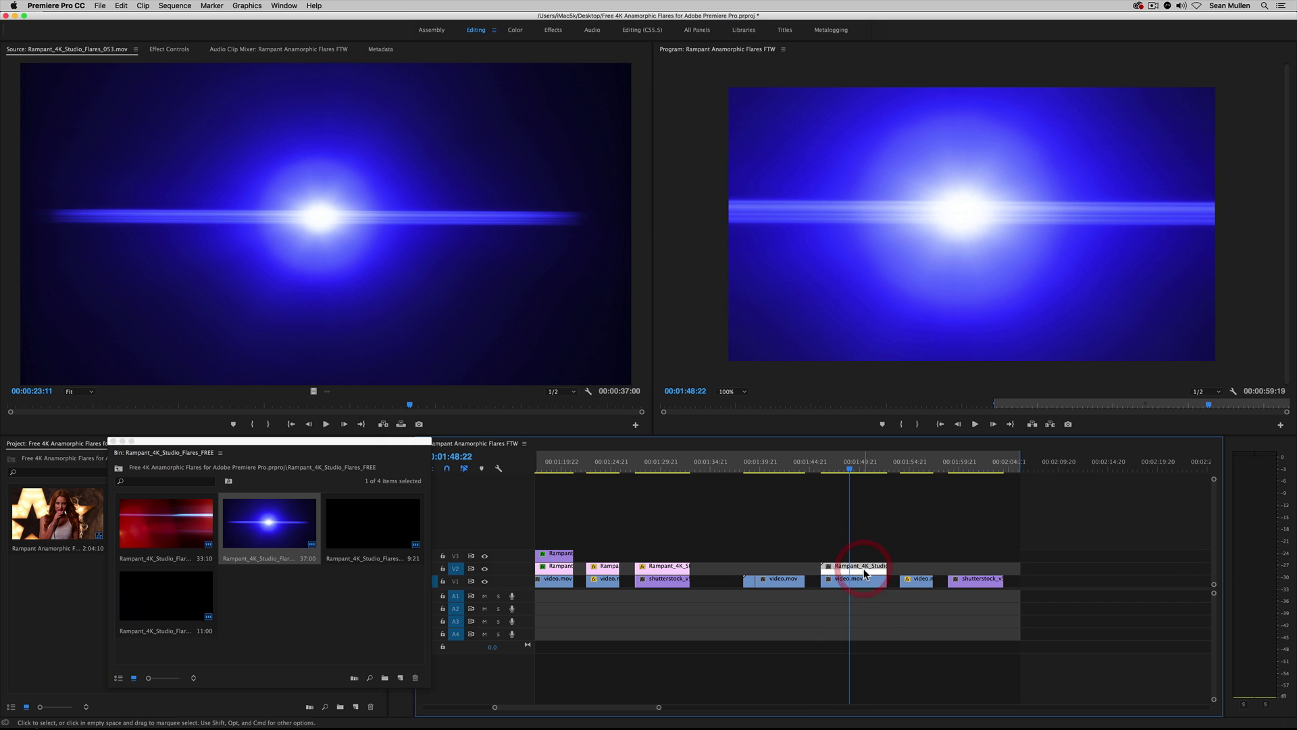
Set the V2 flare's blend mode to Screen, its position to 37, 373 and its scale to 161.
{"action": "key", "text": "shift+5"}
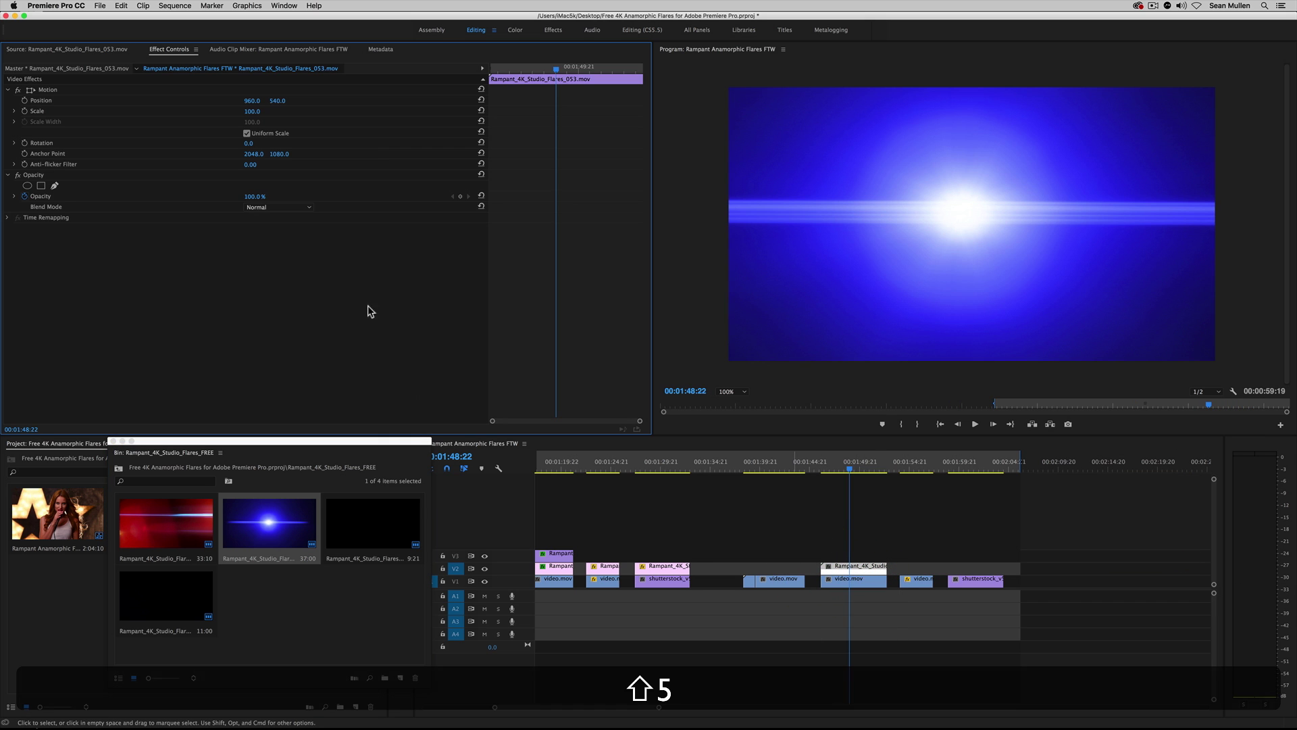
{"action": "left_click", "coordinate": [30, 178]}
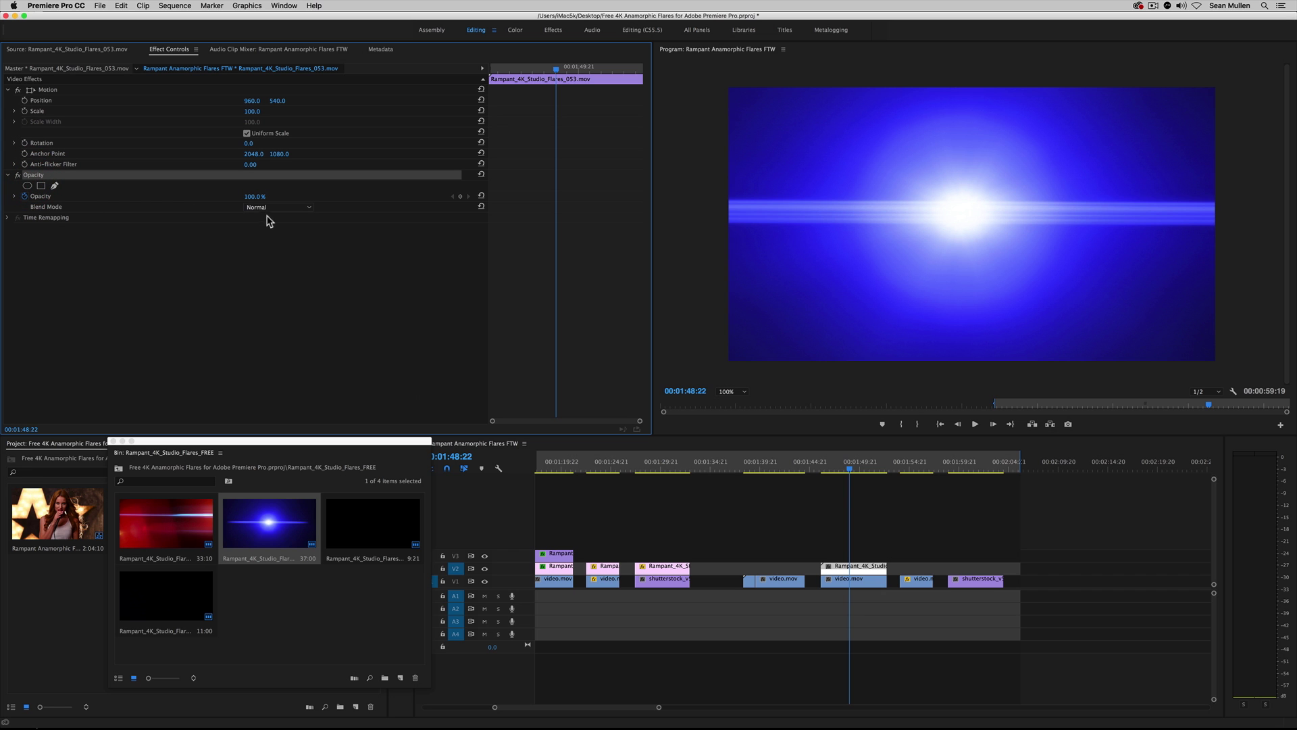
{"action": "left_click", "coordinate": [24, 207]}
{"action": "left_click", "coordinate": [270, 207]}
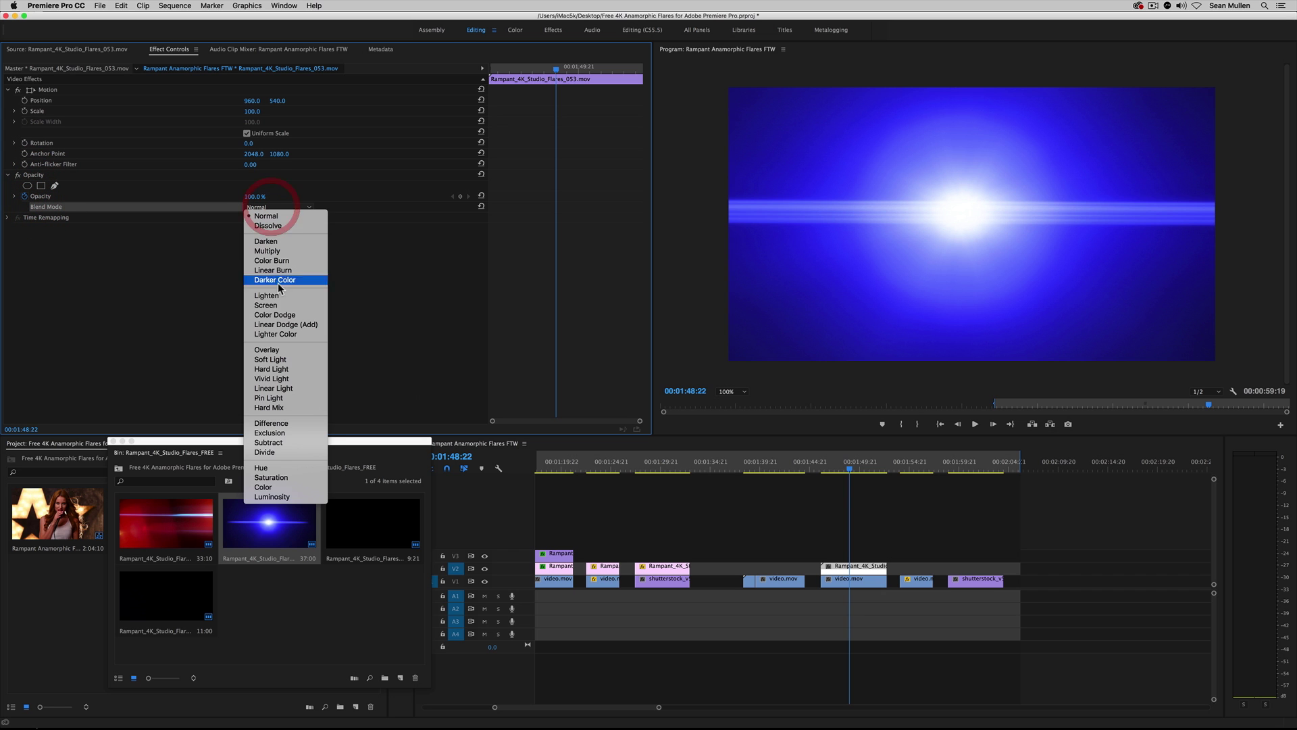
{"action": "left_click", "coordinate": [281, 303]}
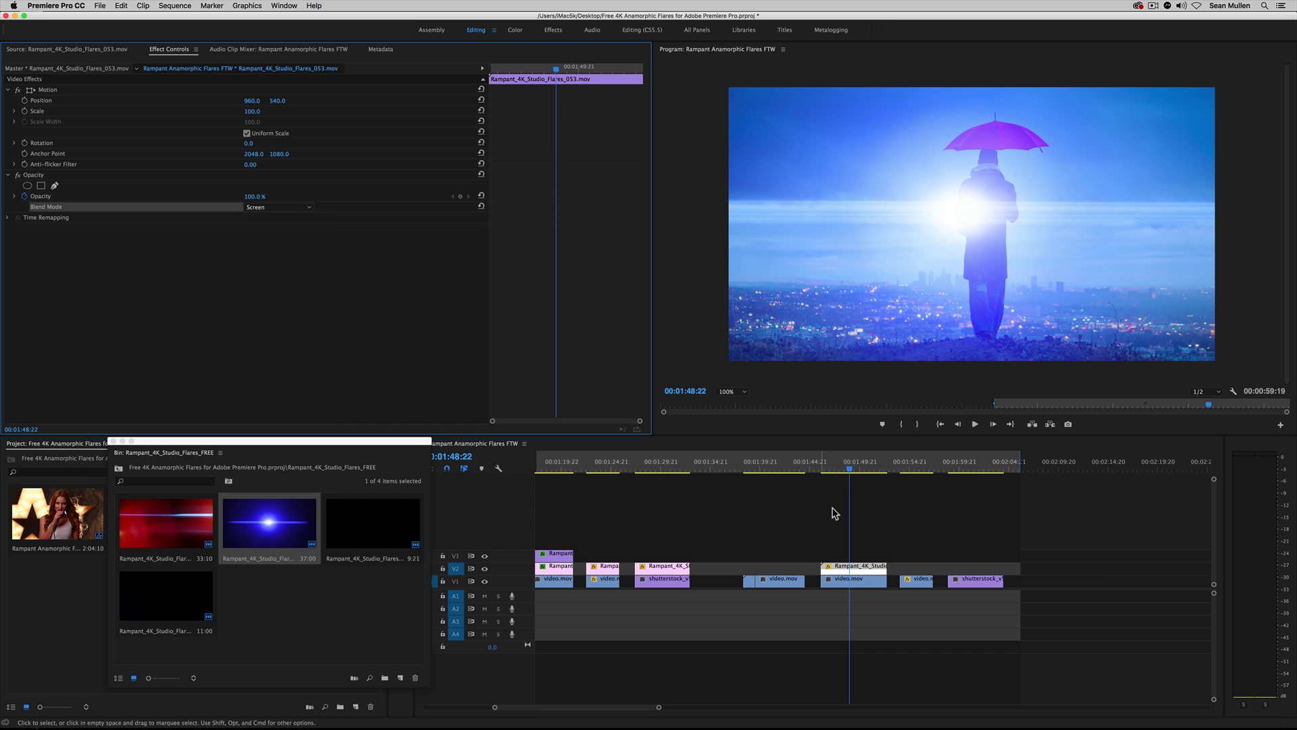
{"action": "left_click_drag", "start_coordinate": [255, 107], "coordinate": [95, 107]}
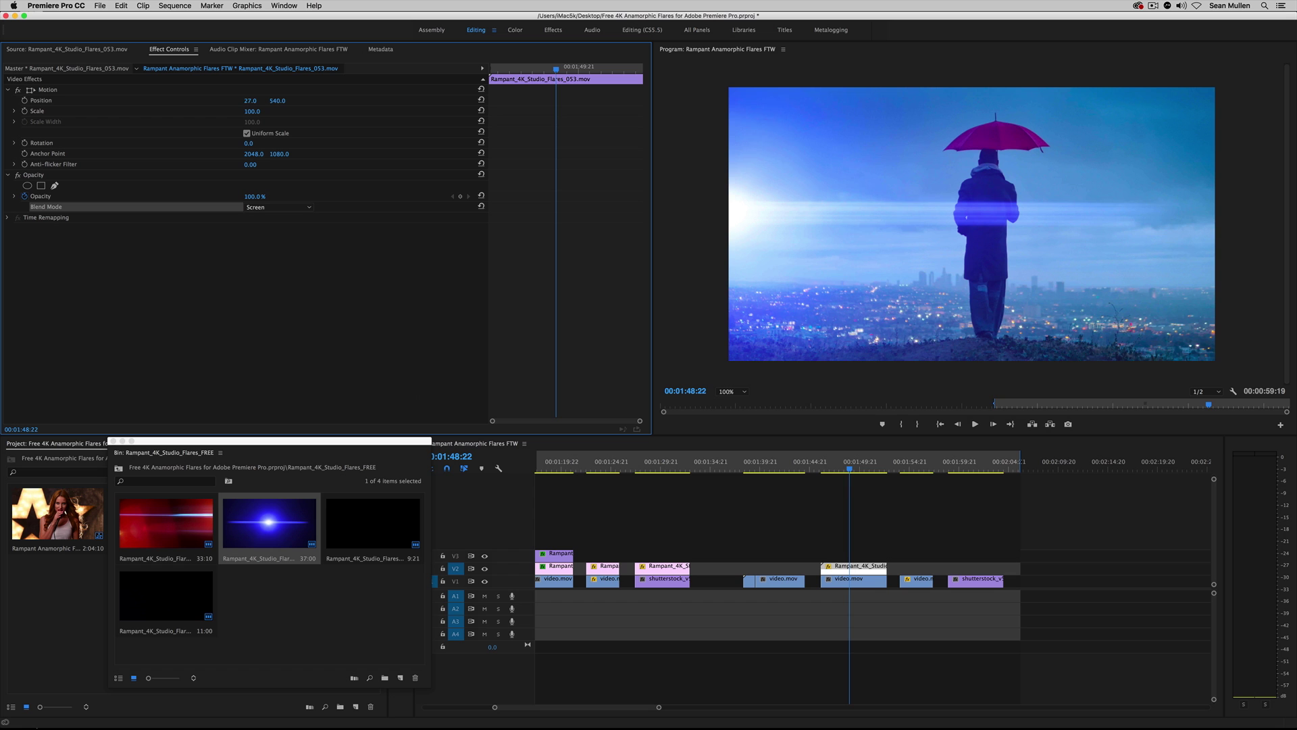
{"action": "mouse_move", "coordinate": [250, 101]}
{"action": "left_mouse_down"}
{"action": "mouse_move", "coordinate": [308, 112]}
{"action": "mouse_move", "coordinate": [275, 112]}
{"action": "mouse_move", "coordinate": [287, 100]}
{"action": "left_mouse_up"}
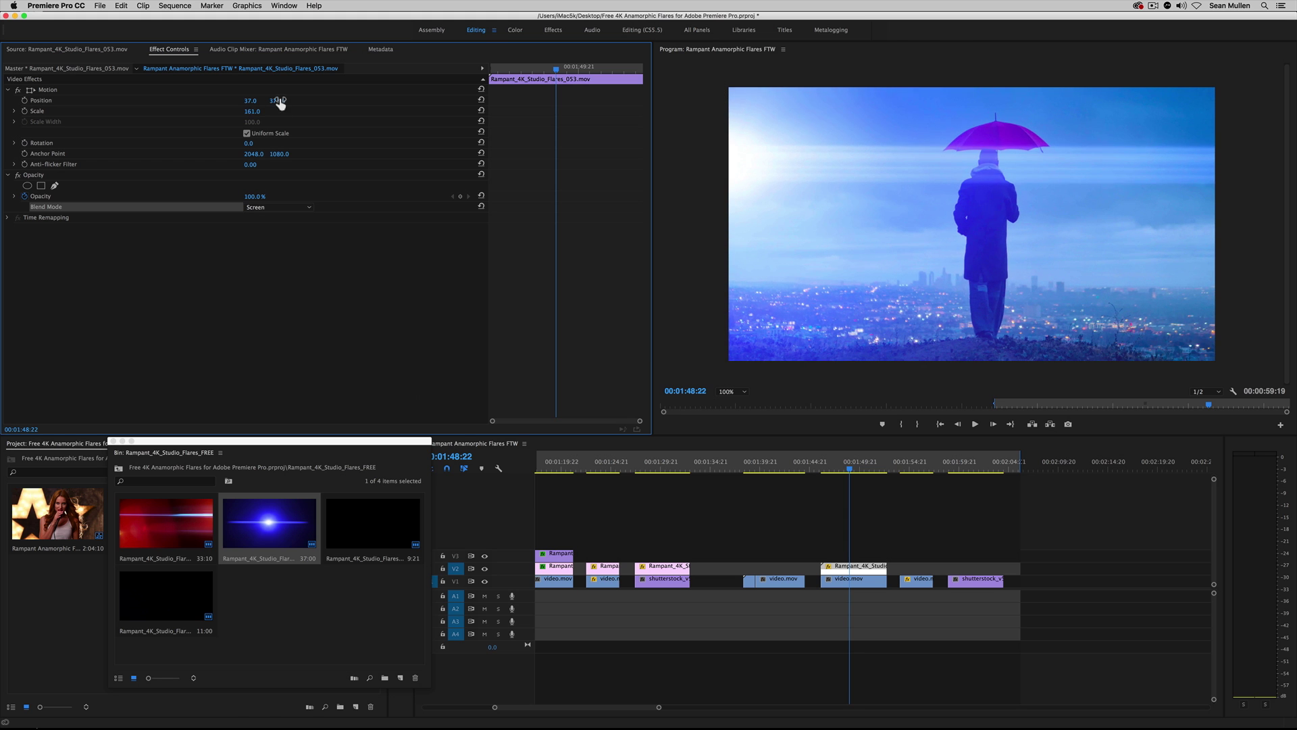
Play back the umbrella shot with the repositioned flare and compare it with the earlier umbrella composite.
{"action": "left_click", "coordinate": [847, 468]}
{"action": "left_click", "coordinate": [816, 468]}
{"action": "key", "text": "space"}
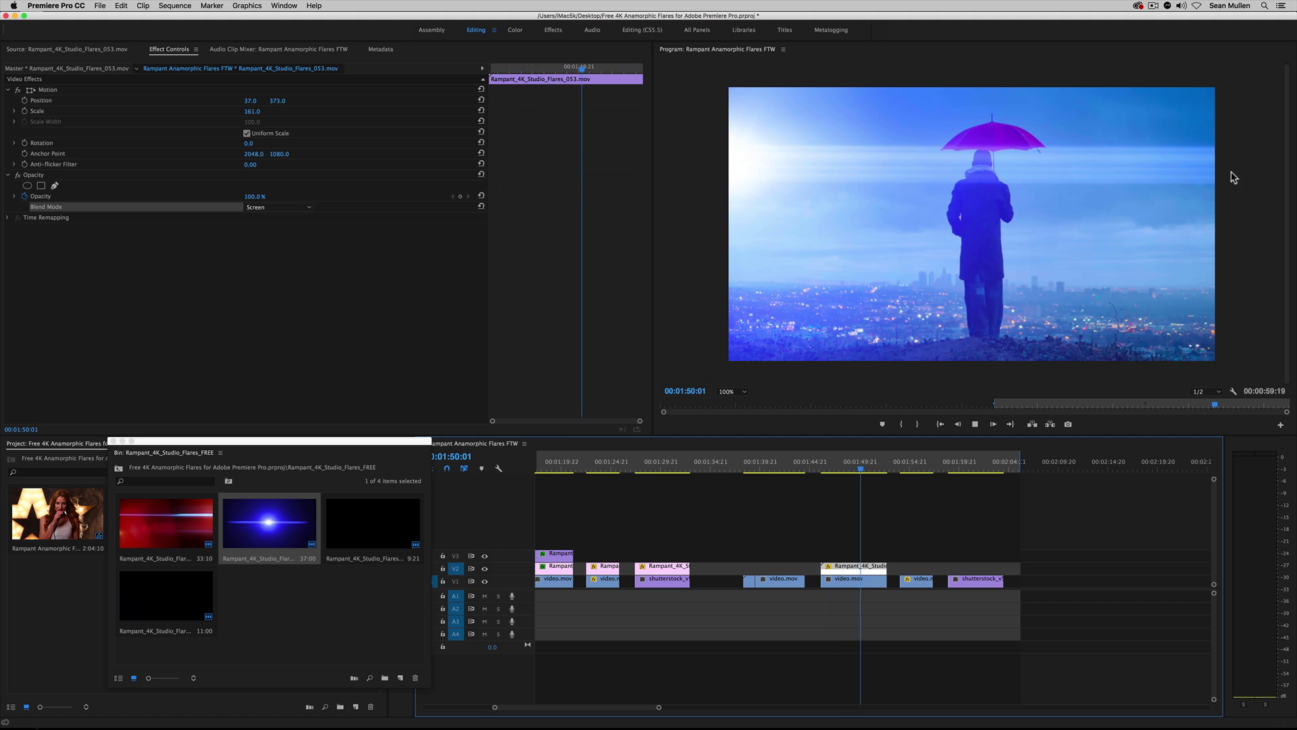
{"action": "key", "text": "space"}
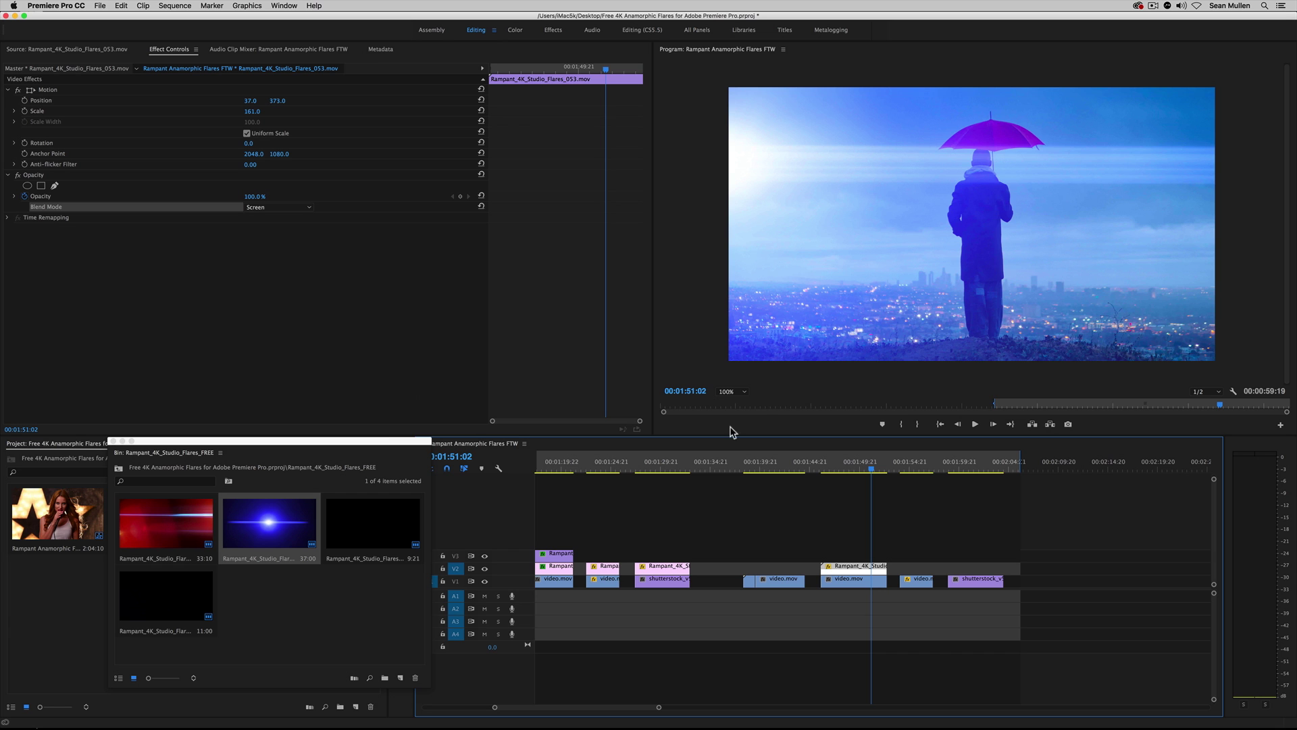
{"action": "left_click_drag", "start_coordinate": [601, 465], "coordinate": [558, 466]}
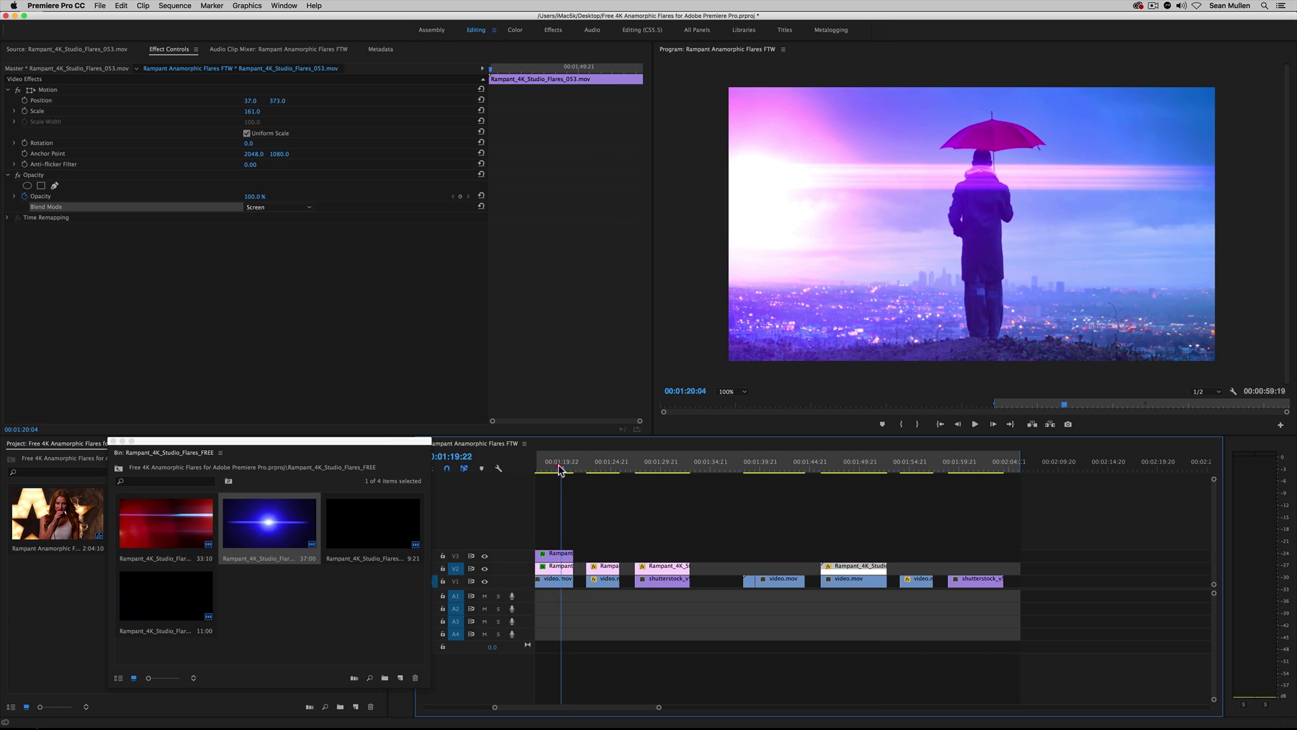
{"action": "left_click_drag", "start_coordinate": [822, 466], "coordinate": [856, 465]}
Close the flares bin, find the Tint effect and apply it to the V2 flare above the umbrella shot.
{"action": "left_click", "coordinate": [113, 441]}
{"action": "left_click", "coordinate": [878, 540]}
{"action": "left_click", "coordinate": [865, 568]}
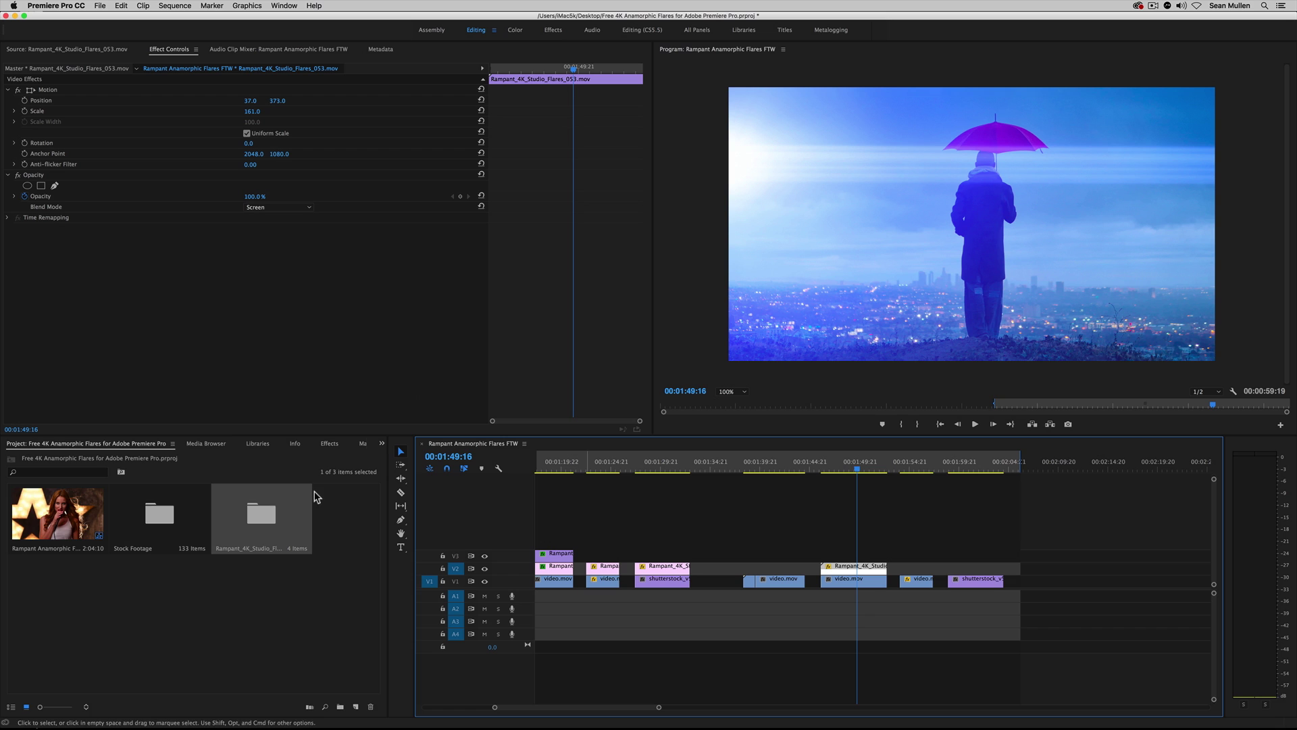
{"action": "left_click", "coordinate": [329, 444]}
{"action": "left_click", "coordinate": [70, 459]}
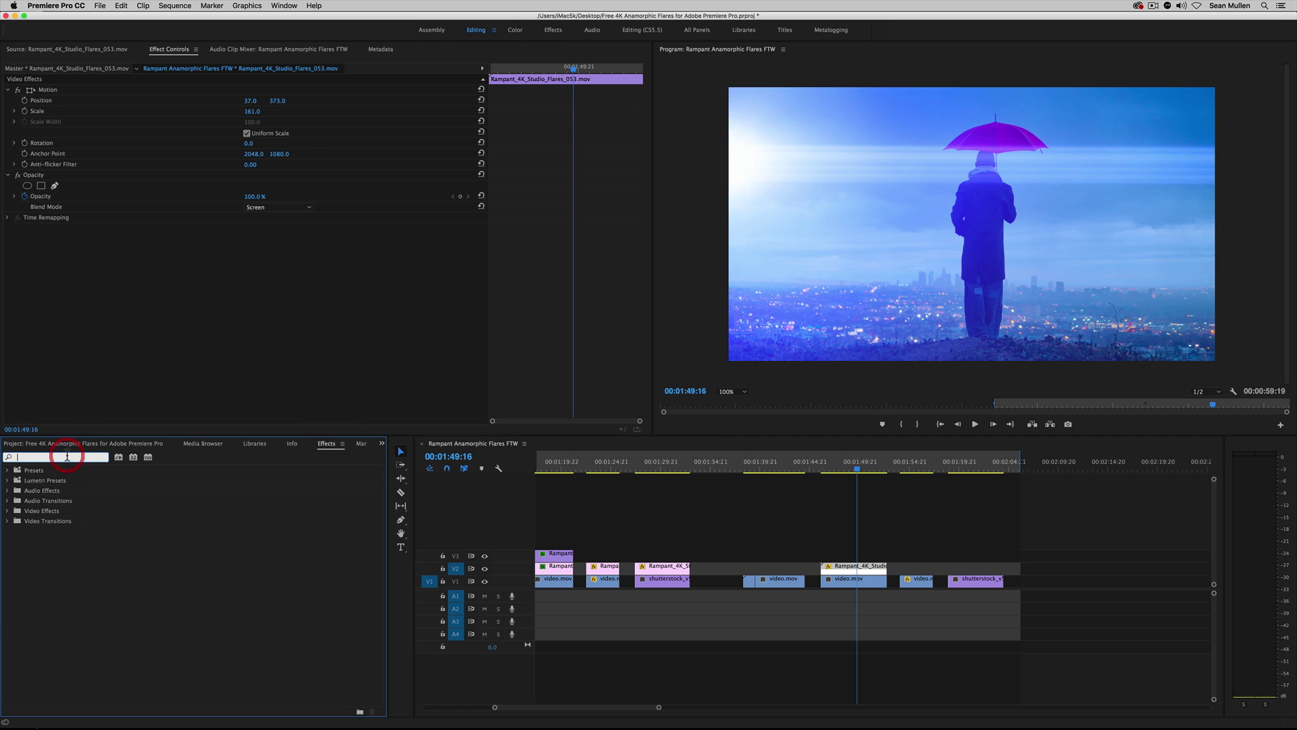
{"action": "type", "text": "tint"}
{"action": "left_click_drag", "start_coordinate": [47, 532], "coordinate": [838, 566]}
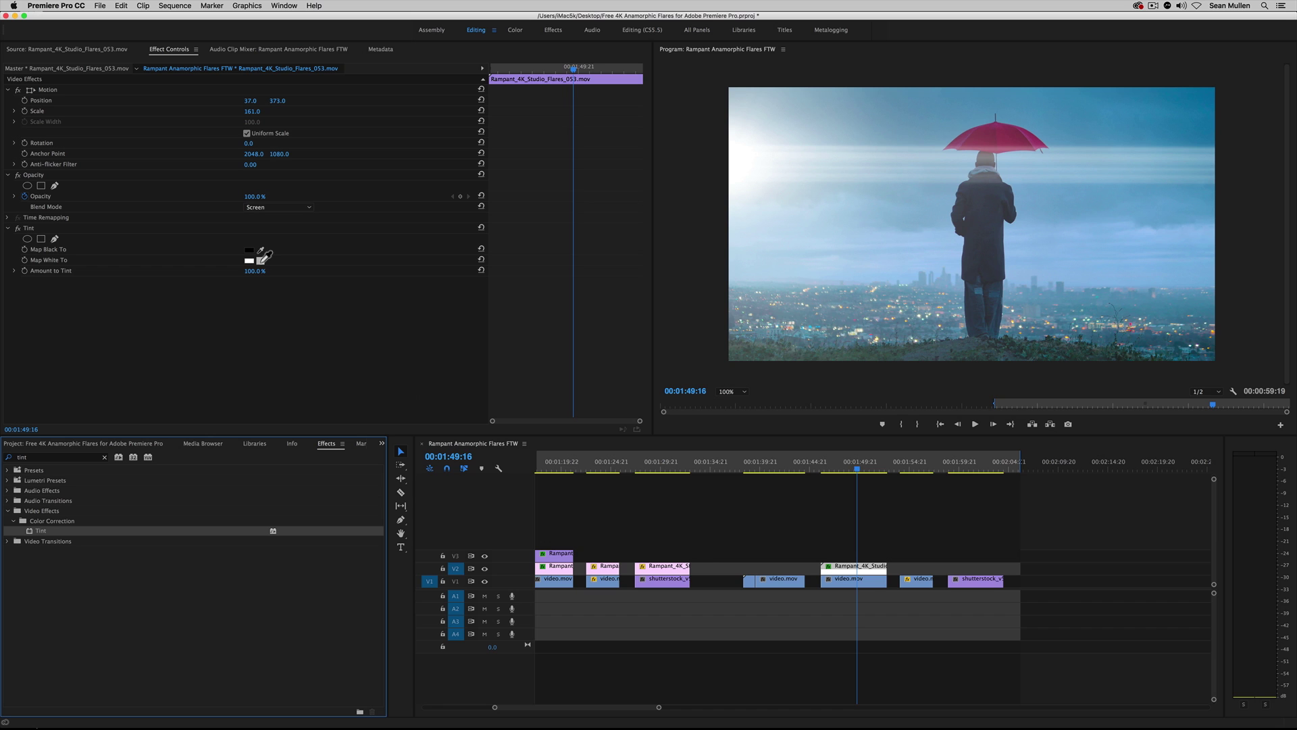
Sample the umbrella's red for the Tint effect's Map White To color and intensify it to F4135C.
{"action": "left_click", "coordinate": [249, 260]}
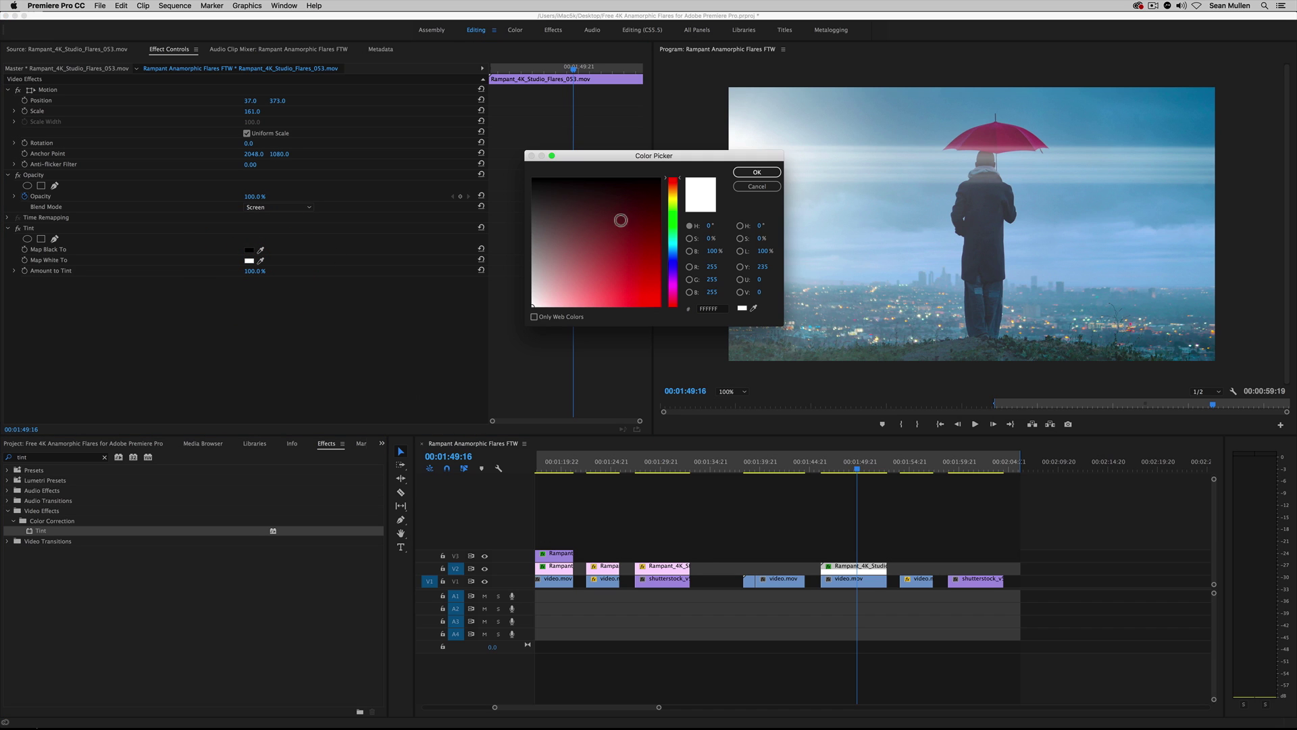
{"action": "left_click", "coordinate": [756, 308]}
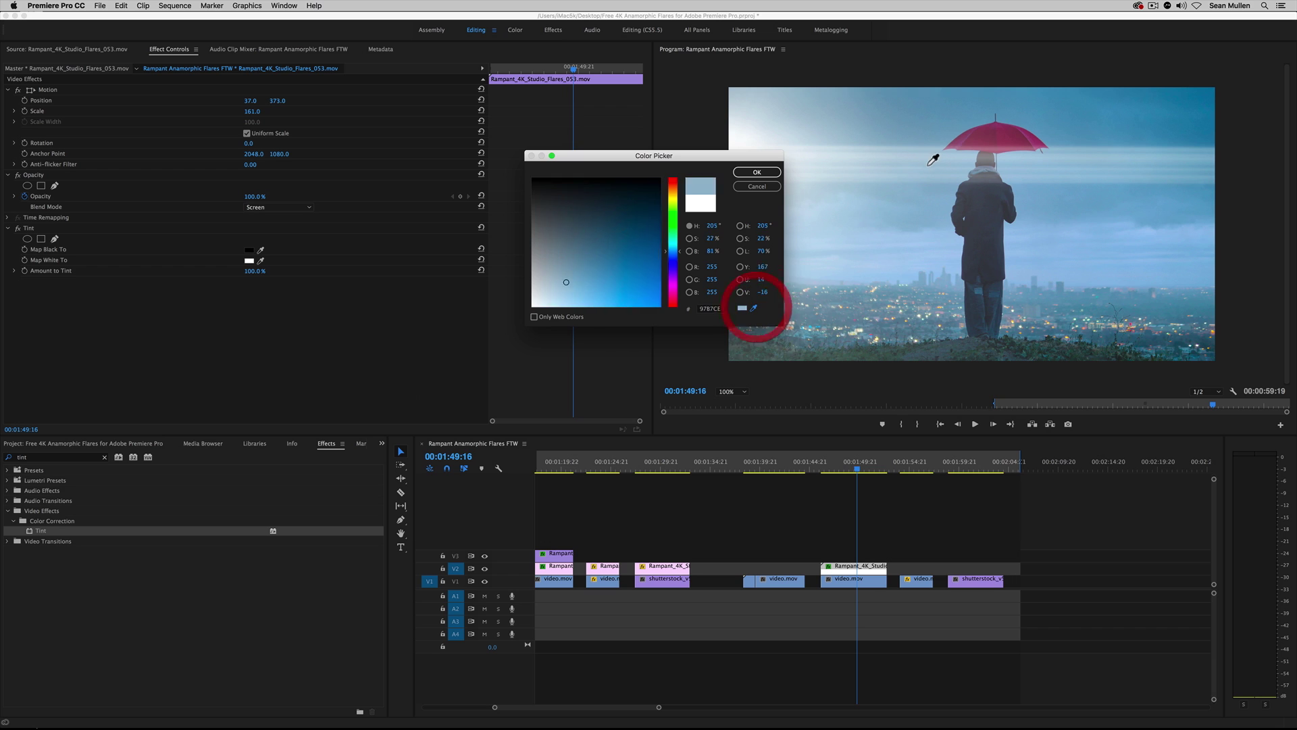
{"action": "left_click", "coordinate": [1009, 138]}
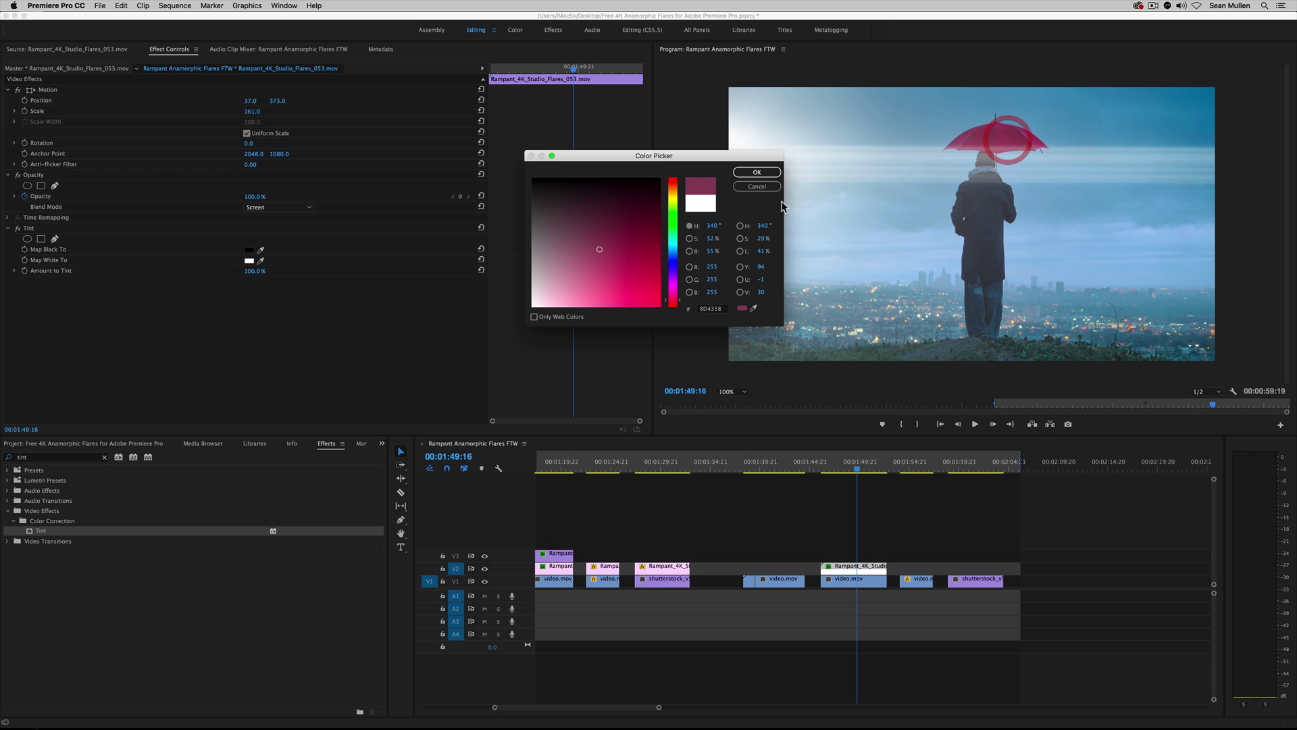
{"action": "left_click_drag", "start_coordinate": [596, 248], "coordinate": [642, 296]}
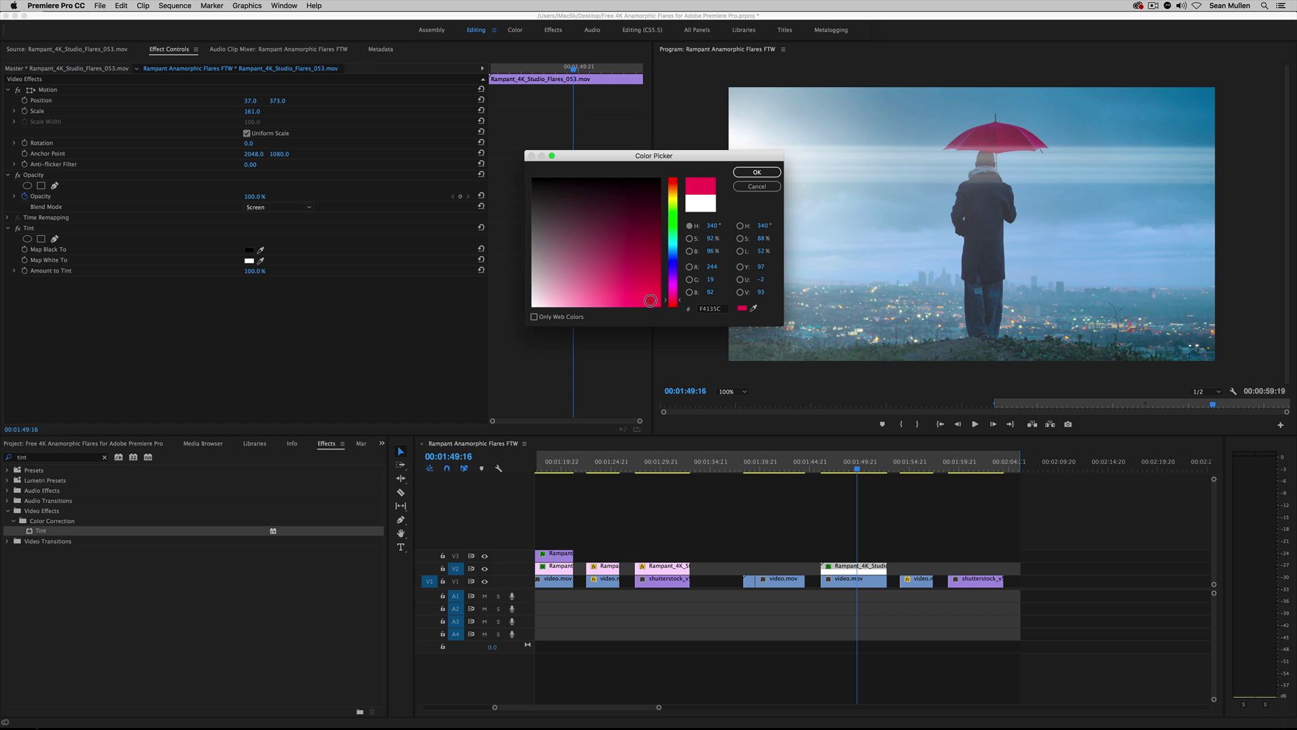
{"action": "left_click", "coordinate": [749, 172]}
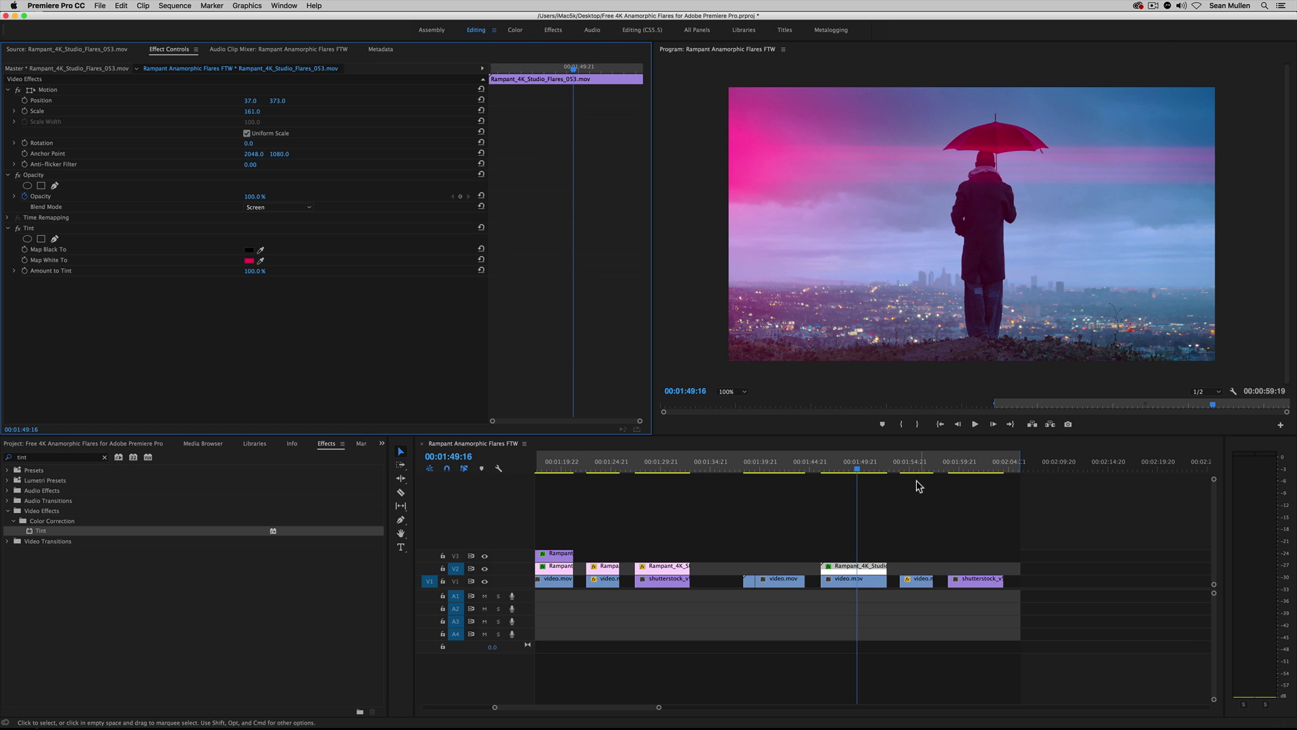
Play back the umbrella shot from its start to check the tinted flare.
{"action": "left_click_drag", "start_coordinate": [857, 467], "coordinate": [824, 469]}
{"action": "key", "text": "space"}
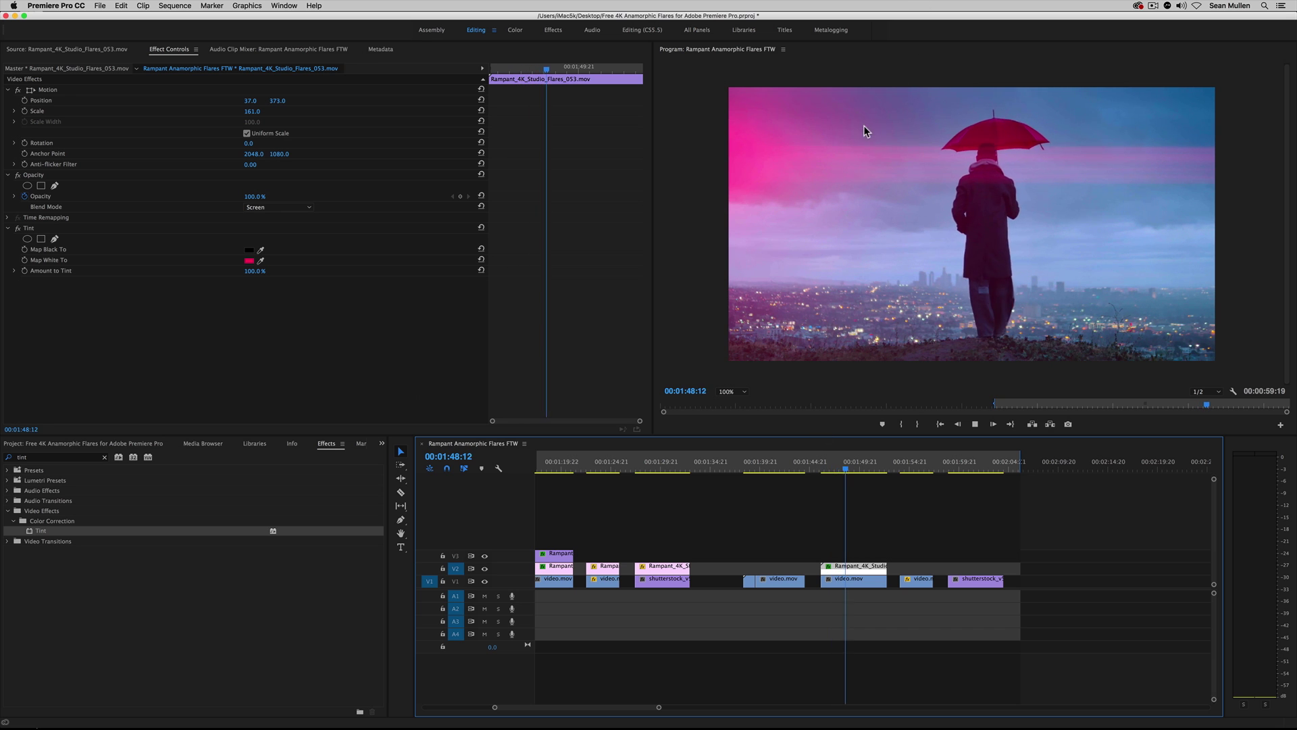
{"action": "key", "text": "space"}
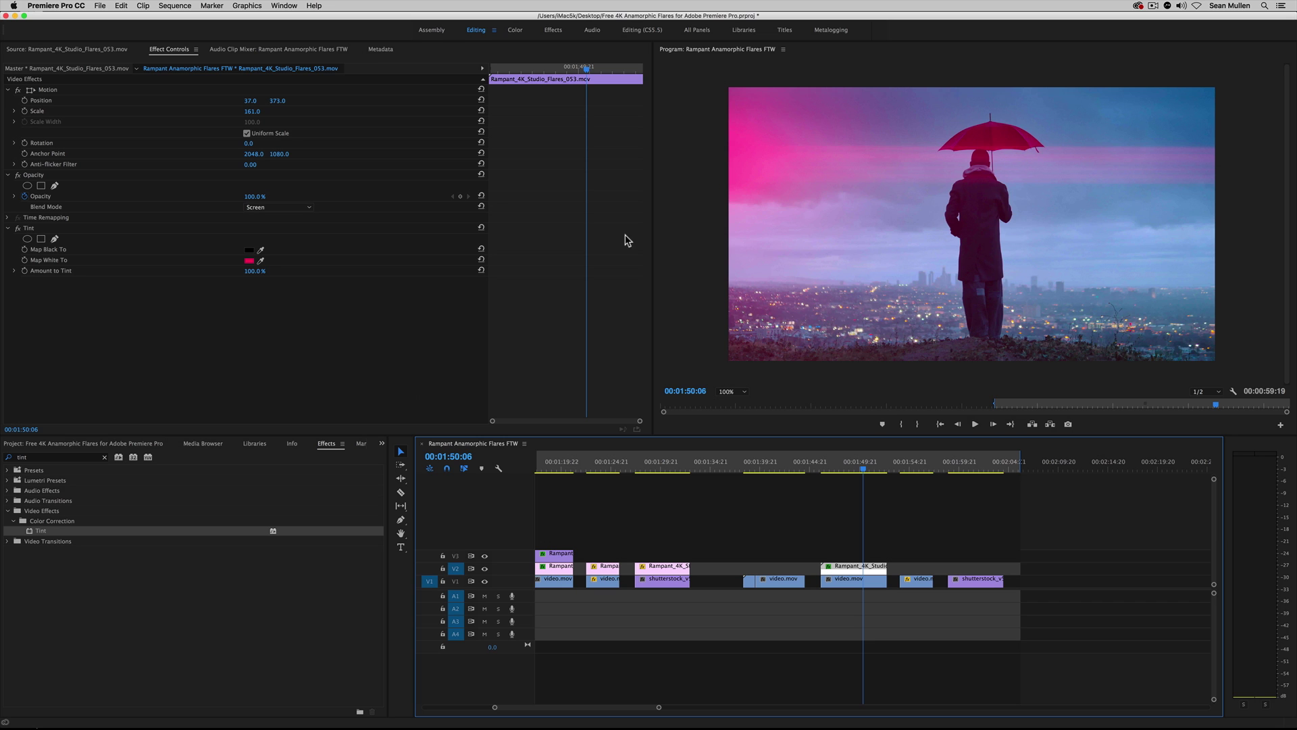
Try the Linear Dodge (Add) blend mode on the tinted V2 flare, then return it to Screen.
{"action": "left_click", "coordinate": [269, 207]}
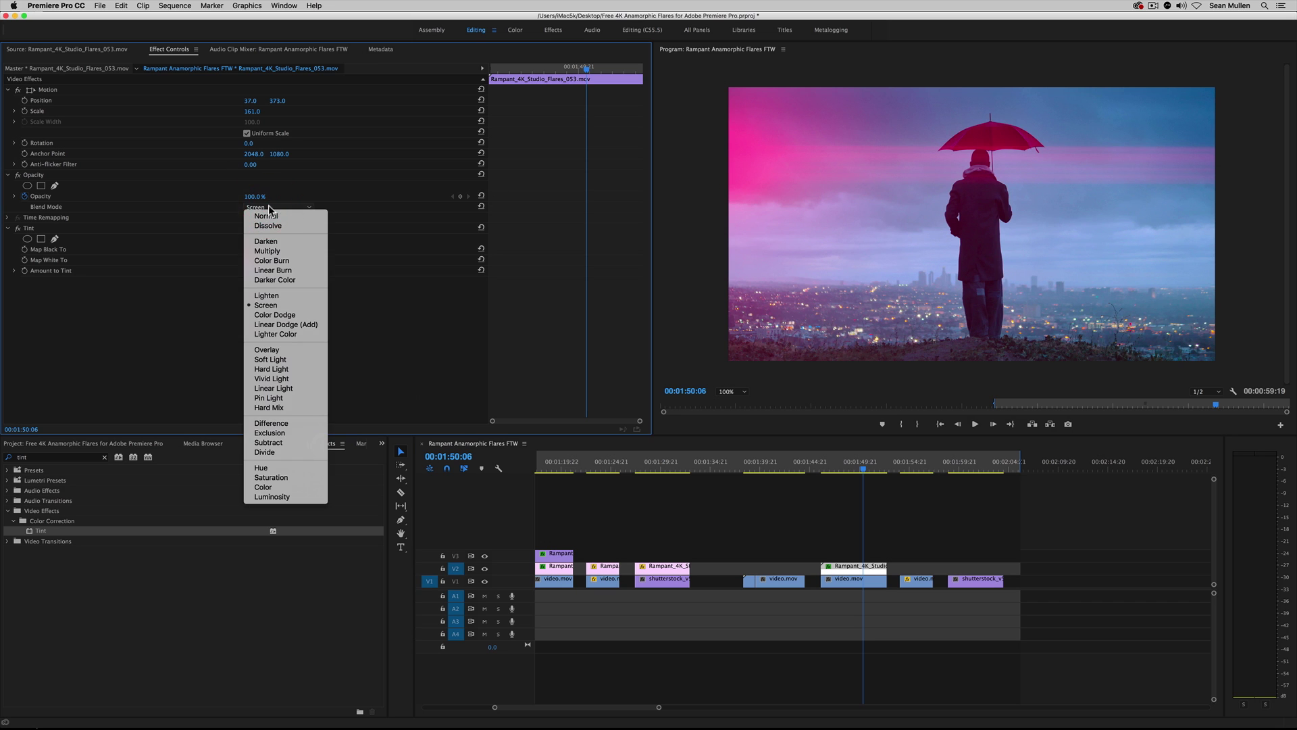
{"action": "left_click", "coordinate": [287, 325]}
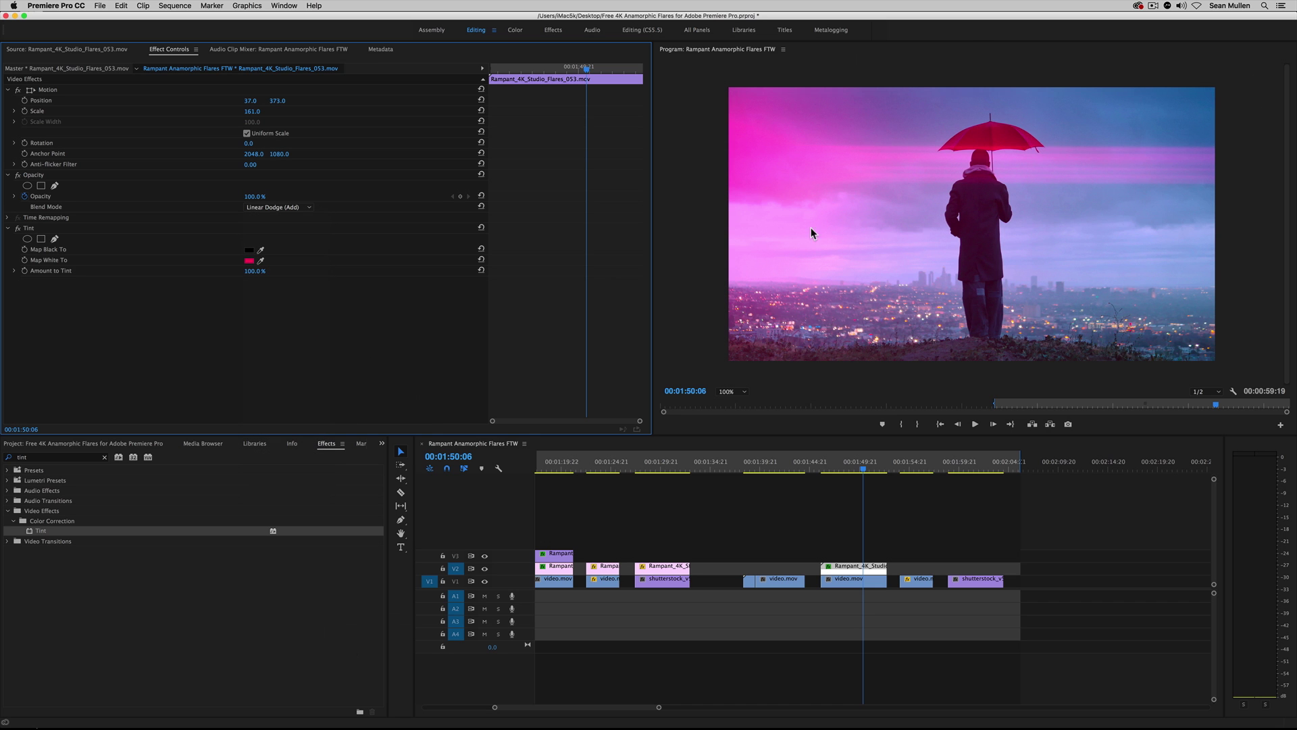
{"action": "left_click", "coordinate": [284, 206]}
{"action": "left_click", "coordinate": [288, 304]}
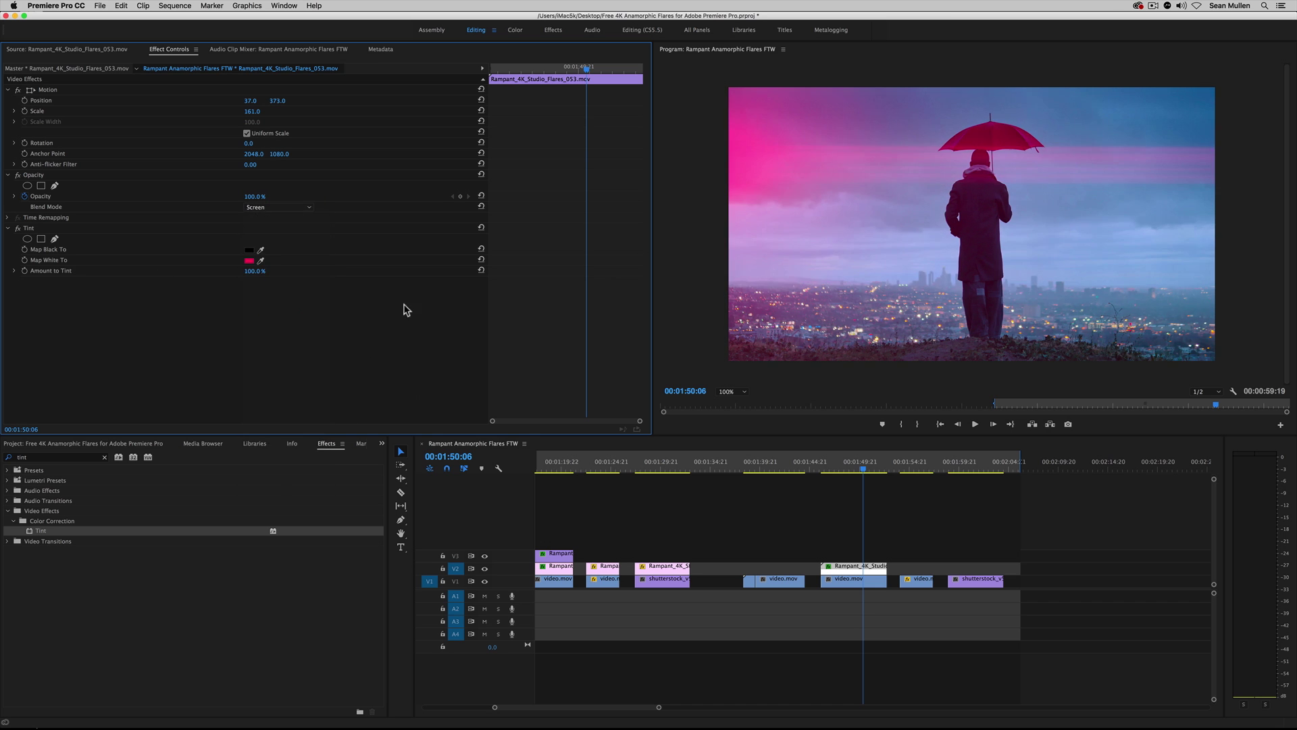
Duplicate the tinted flare from V2 onto V3 directly above it.
{"action": "mouse_move", "coordinate": [866, 466]}
{"action": "left_mouse_down"}
{"action": "mouse_move", "coordinate": [834, 465]}
{"action": "mouse_move", "coordinate": [860, 466]}
{"action": "left_mouse_up"}
{"action": "left_click", "coordinate": [830, 541]}
{"action": "left_click", "coordinate": [837, 567]}
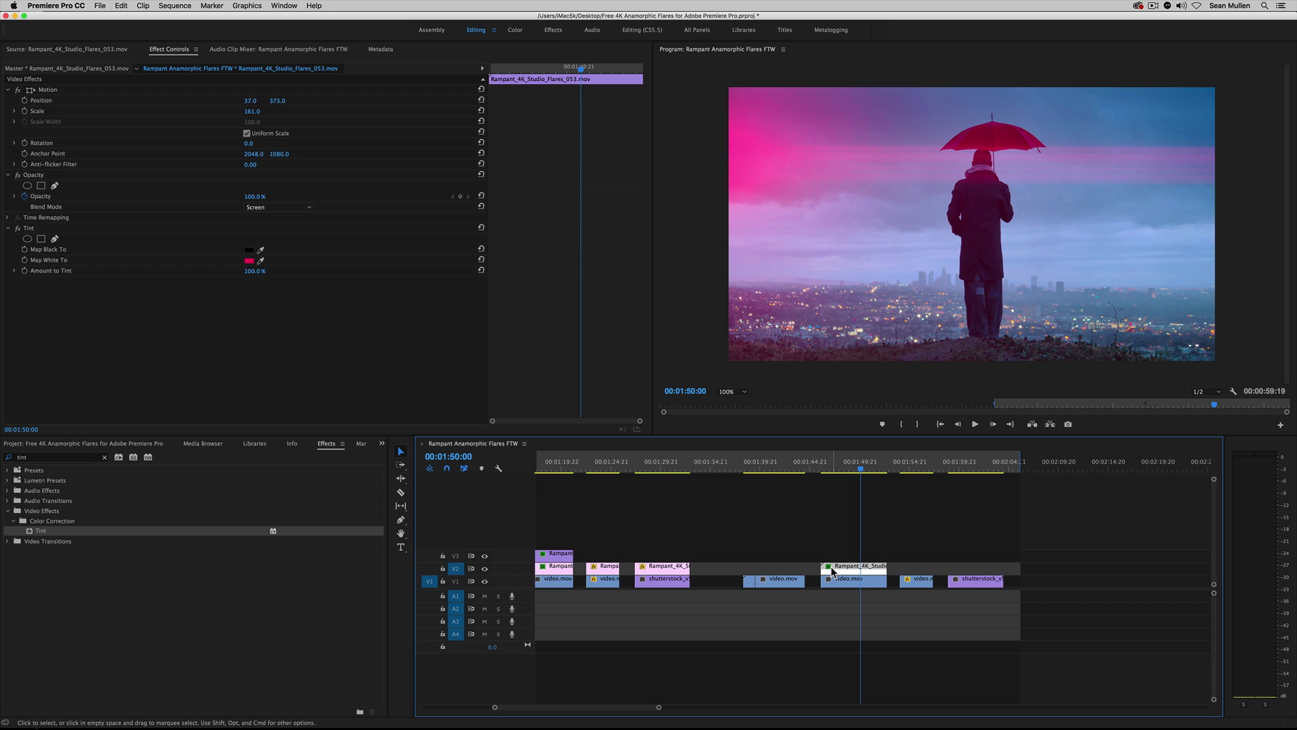
{"action": "key", "text": "alt"}
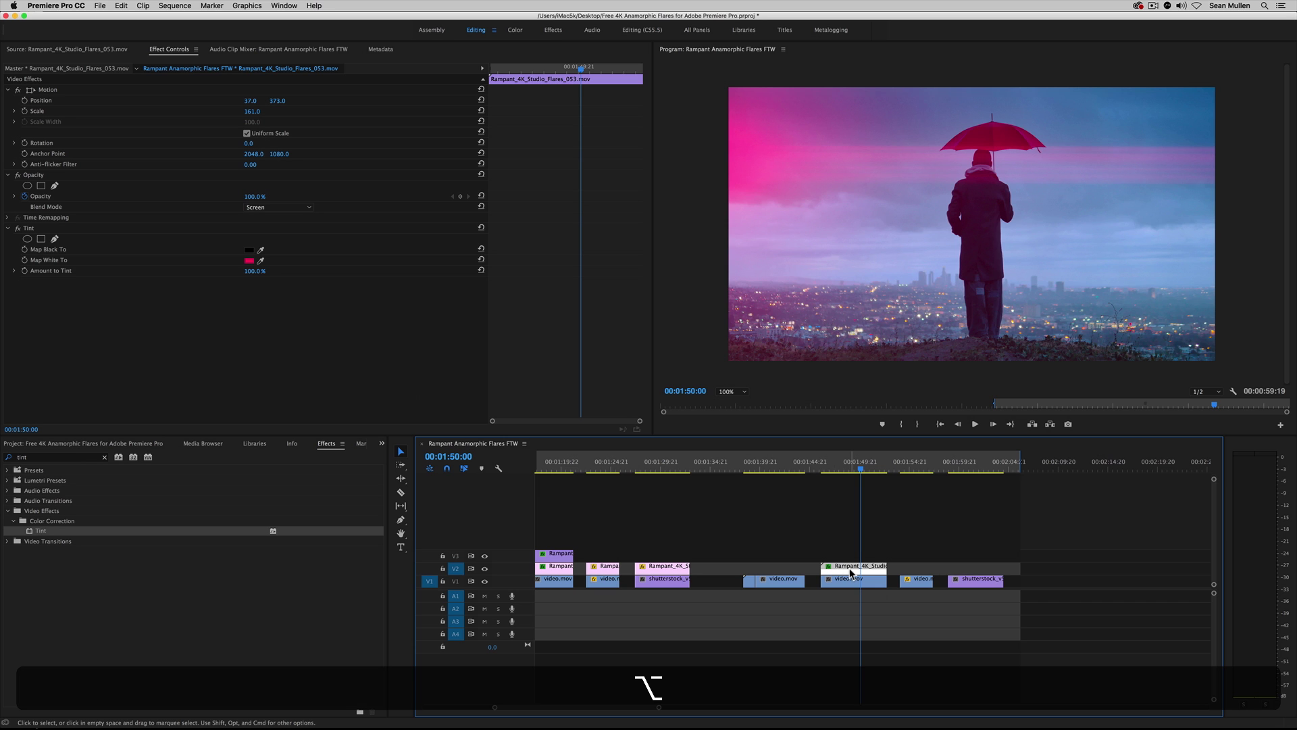
{"action": "left_click_drag", "start_coordinate": [852, 571], "coordinate": [851, 555]}
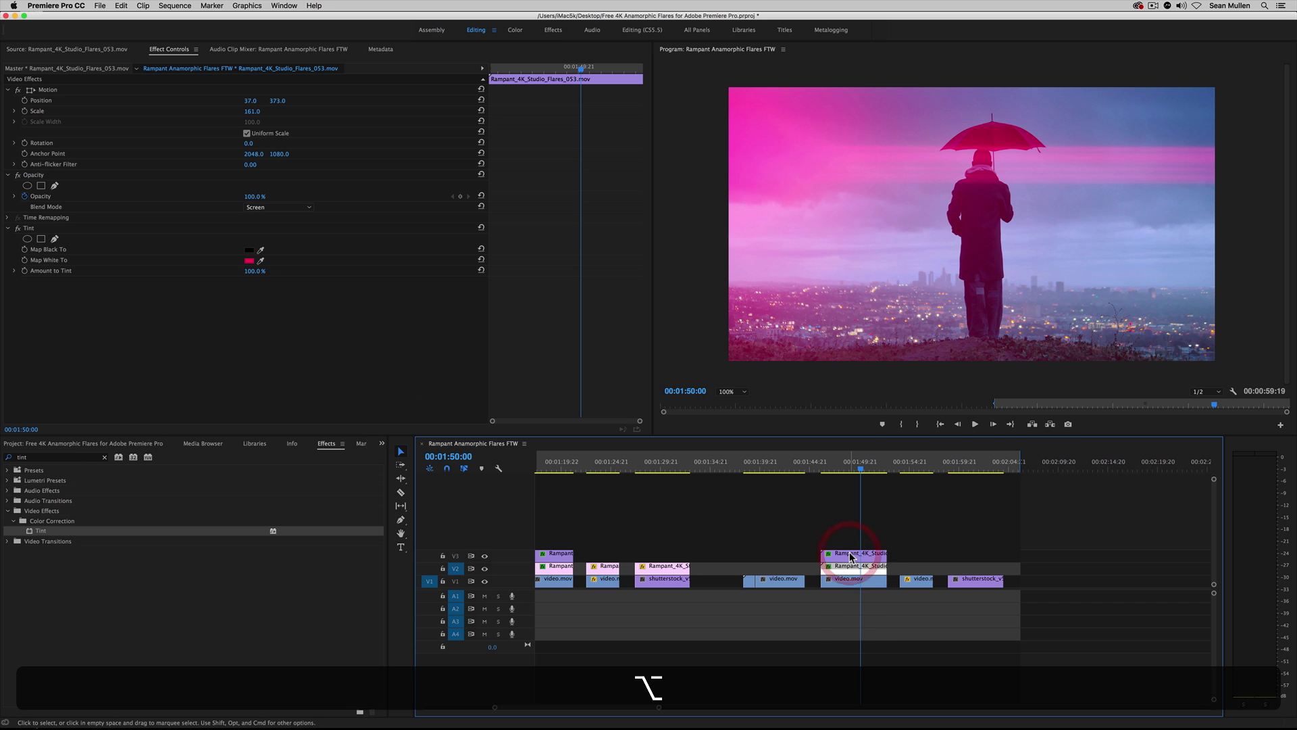
Turn off the Tint effect on the V3 copy of the flare.
{"action": "left_click", "coordinate": [851, 555]}
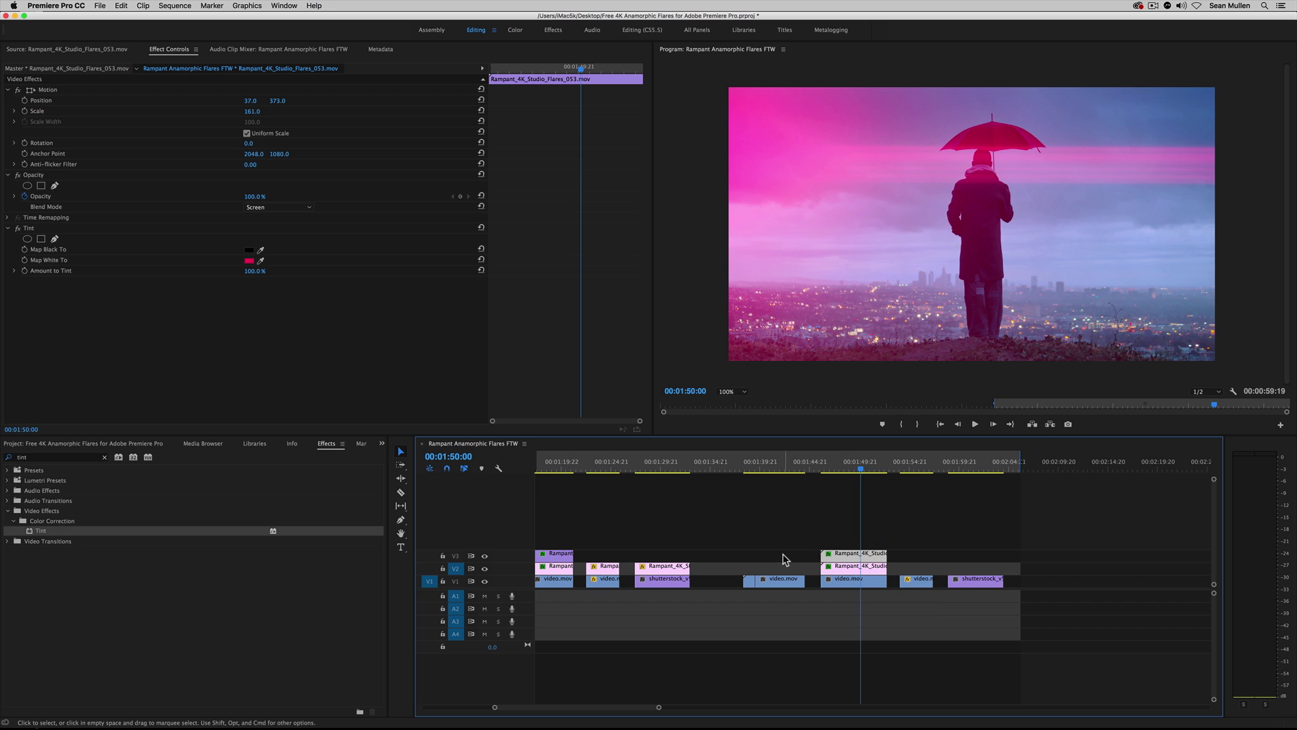
{"action": "key", "text": "shift+5"}
{"action": "left_click", "coordinate": [18, 229]}
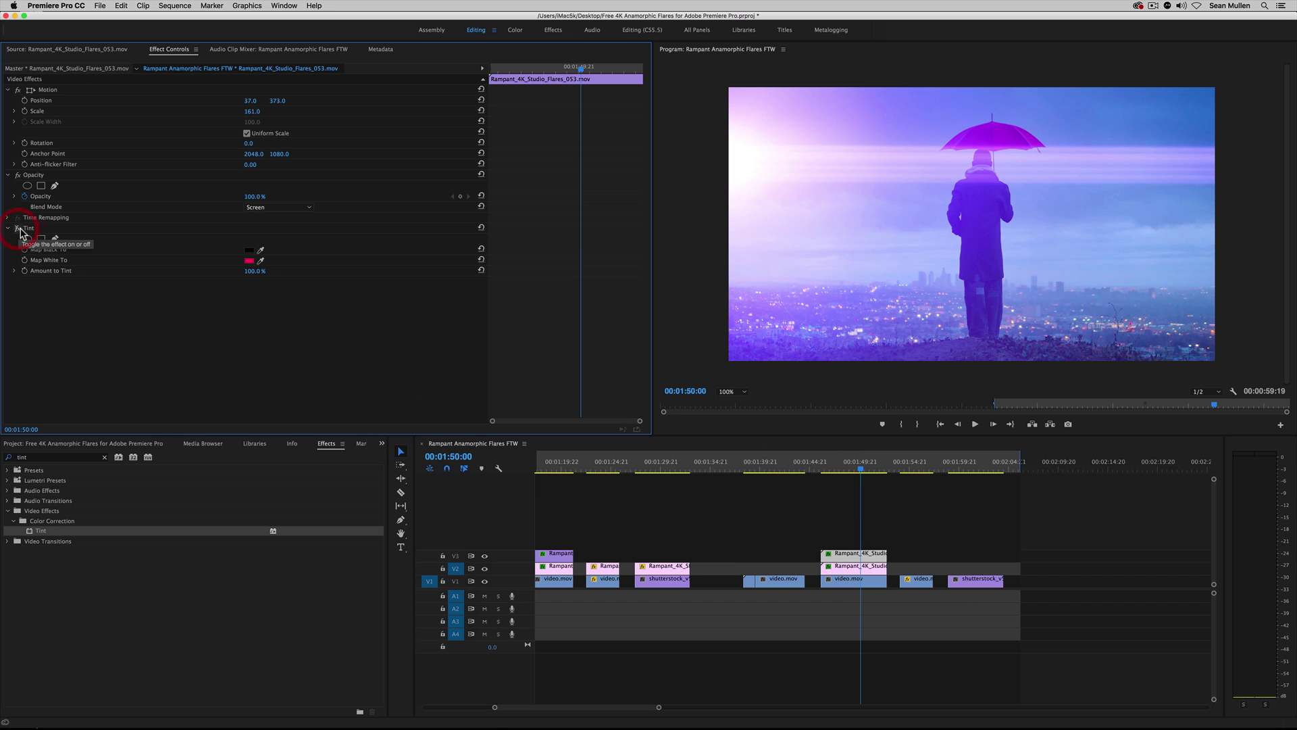
Try Linear Dodge (Add) on the untinted V3 flare and switch its blend mode back to Screen.
{"action": "left_click", "coordinate": [264, 208]}
{"action": "left_click", "coordinate": [280, 325]}
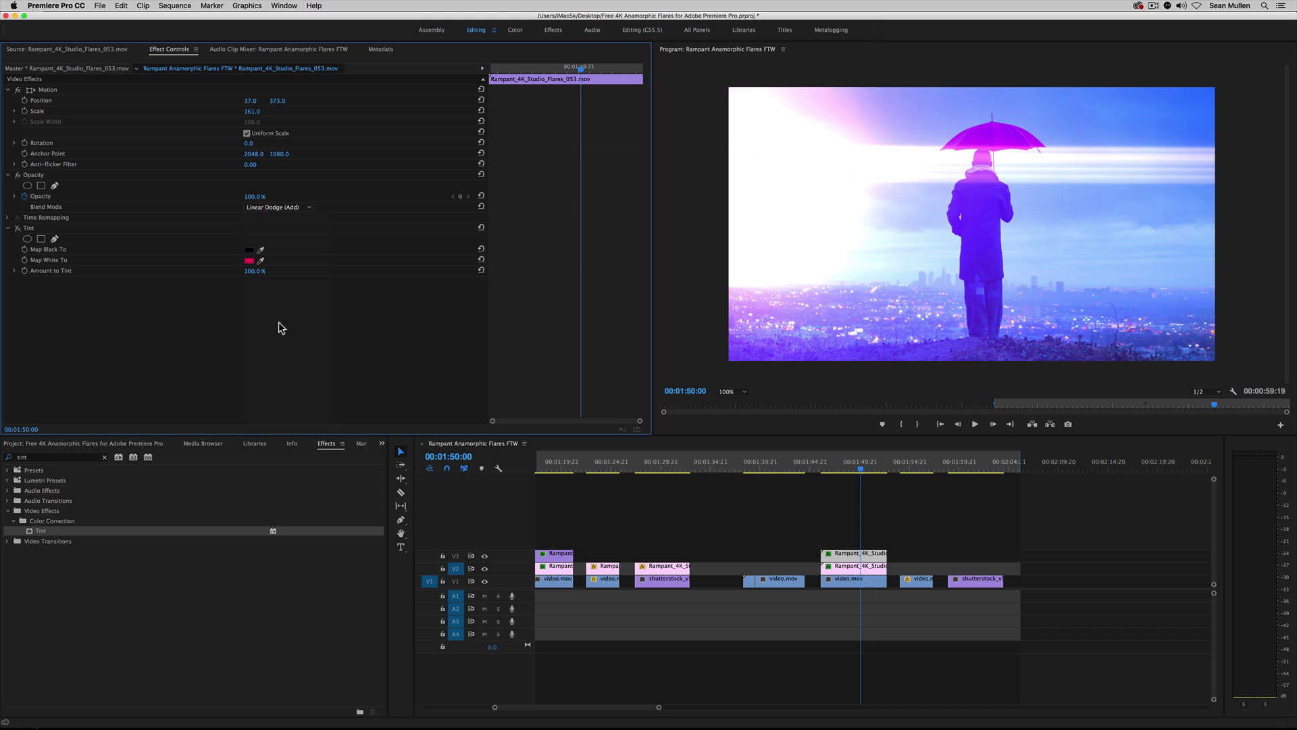
{"action": "left_click", "coordinate": [281, 210]}
{"action": "left_click", "coordinate": [399, 235]}
{"action": "left_click", "coordinate": [297, 208]}
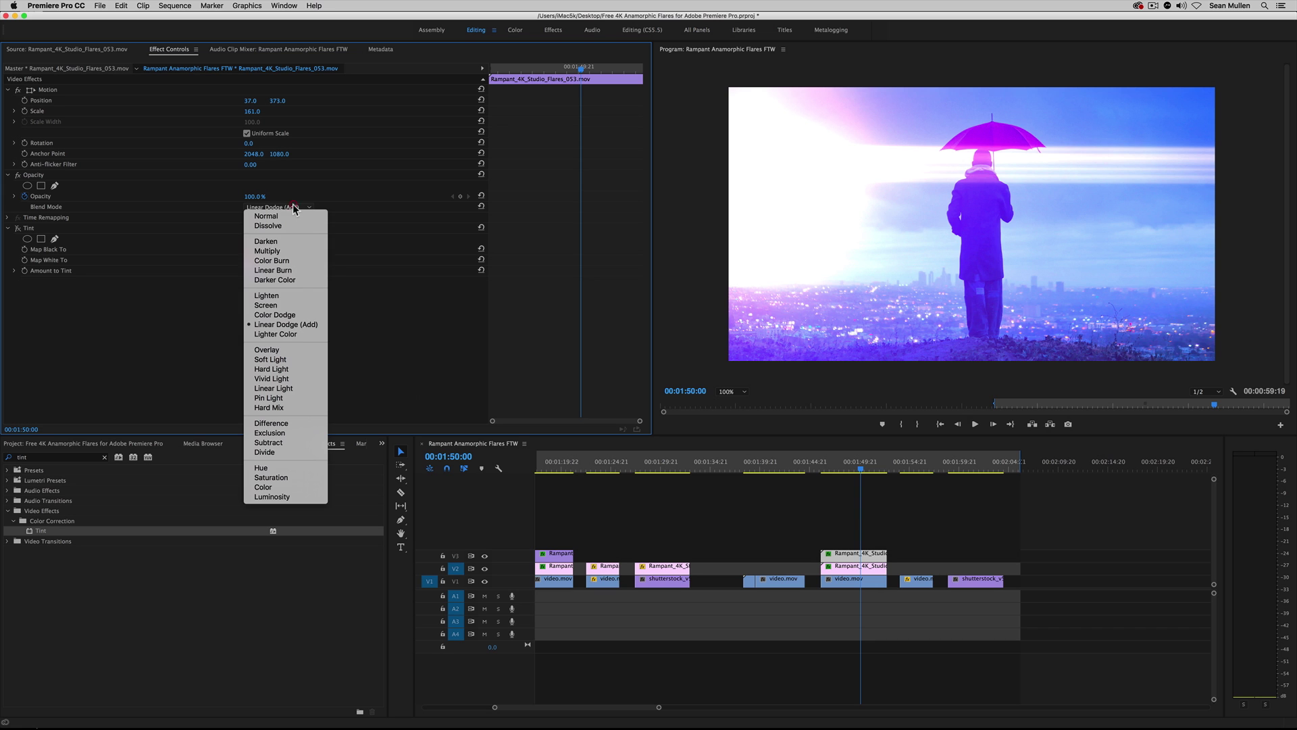
{"action": "left_click", "coordinate": [287, 308]}
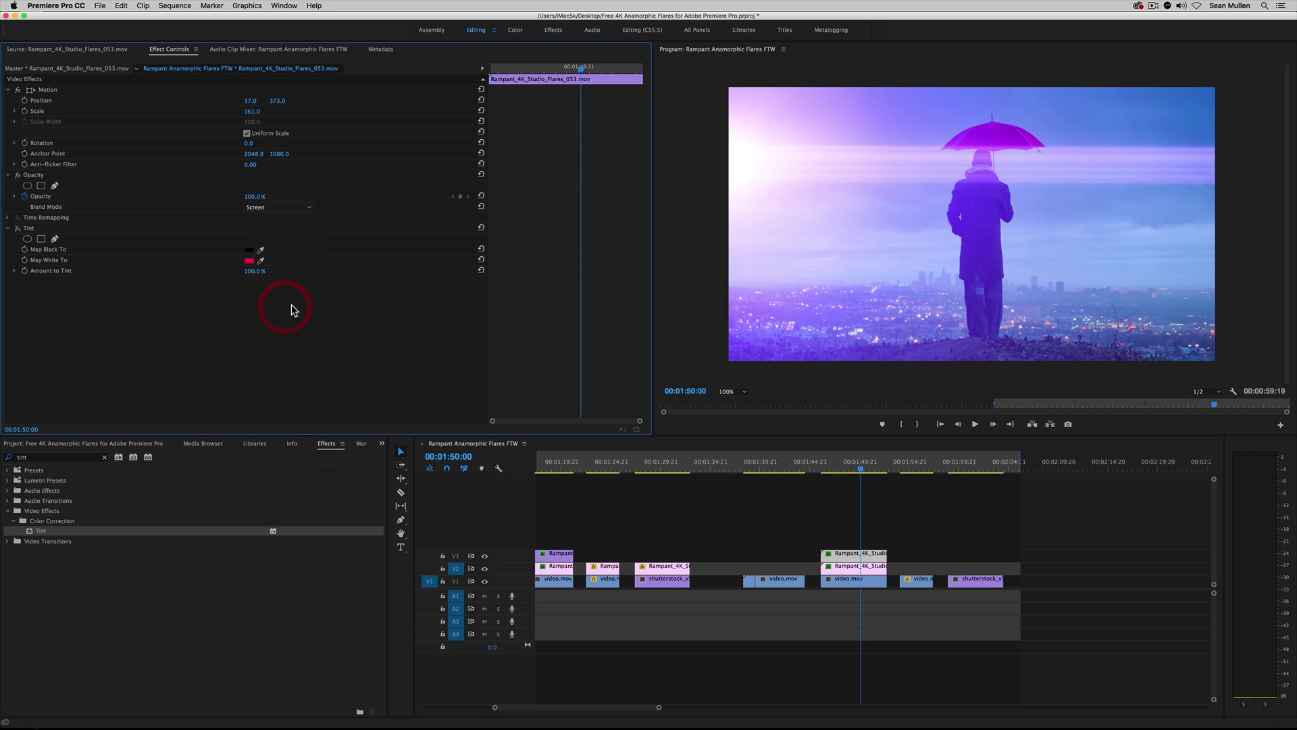
Lower the V3 flare's opacity to 50%.
{"action": "left_click", "coordinate": [26, 196]}
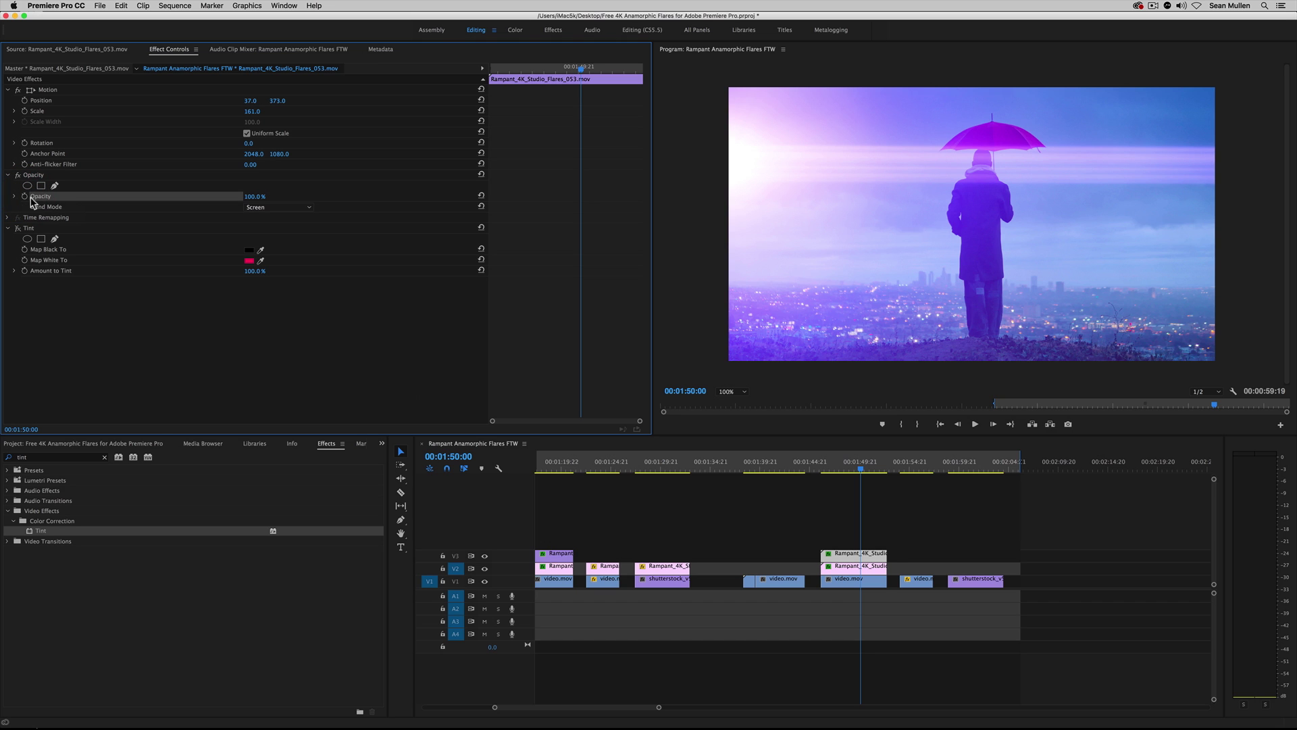
{"action": "left_click_drag", "start_coordinate": [254, 198], "coordinate": [225, 197]}
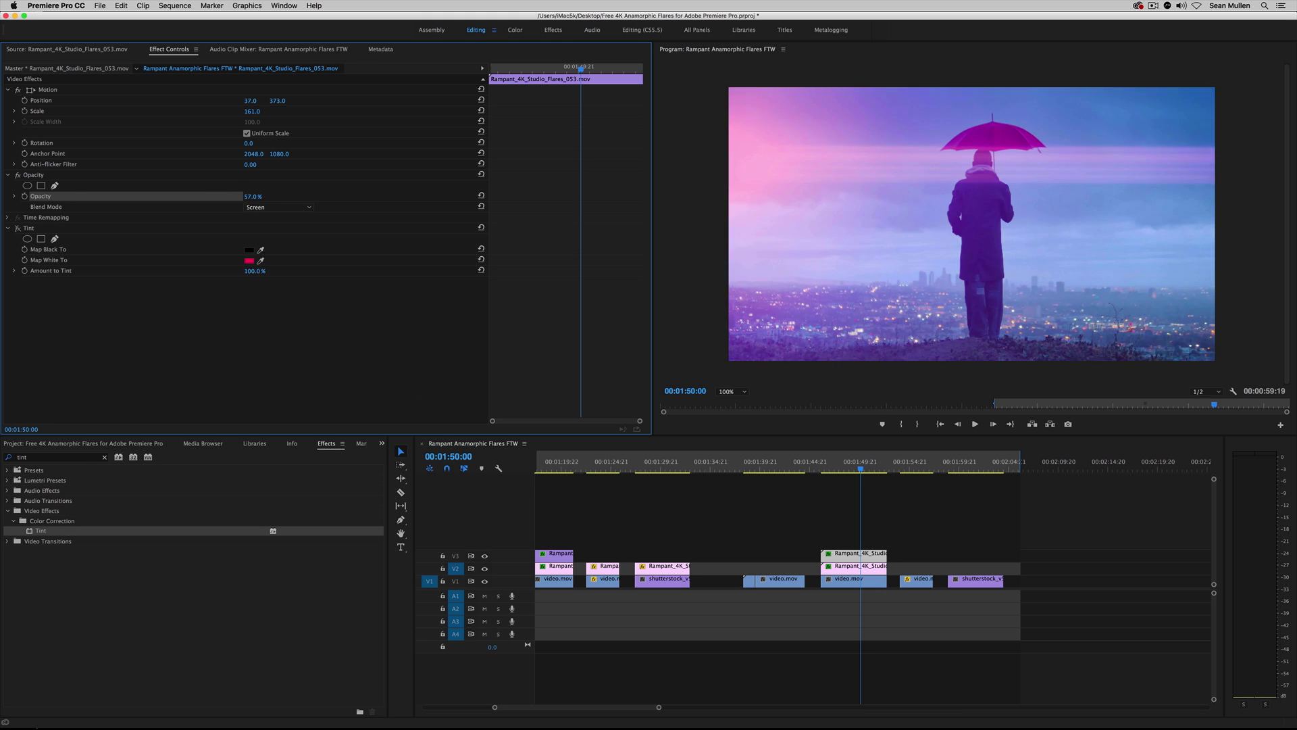
{"action": "left_click", "coordinate": [252, 307]}
{"action": "mouse_move", "coordinate": [252, 196]}
{"action": "left_mouse_down"}
{"action": "mouse_move", "coordinate": [311, 196]}
{"action": "mouse_move", "coordinate": [250, 196]}
{"action": "mouse_move", "coordinate": [284, 196]}
{"action": "mouse_move", "coordinate": [260, 196]}
{"action": "mouse_move", "coordinate": [284, 196]}
{"action": "mouse_move", "coordinate": [270, 196]}
{"action": "left_mouse_up"}
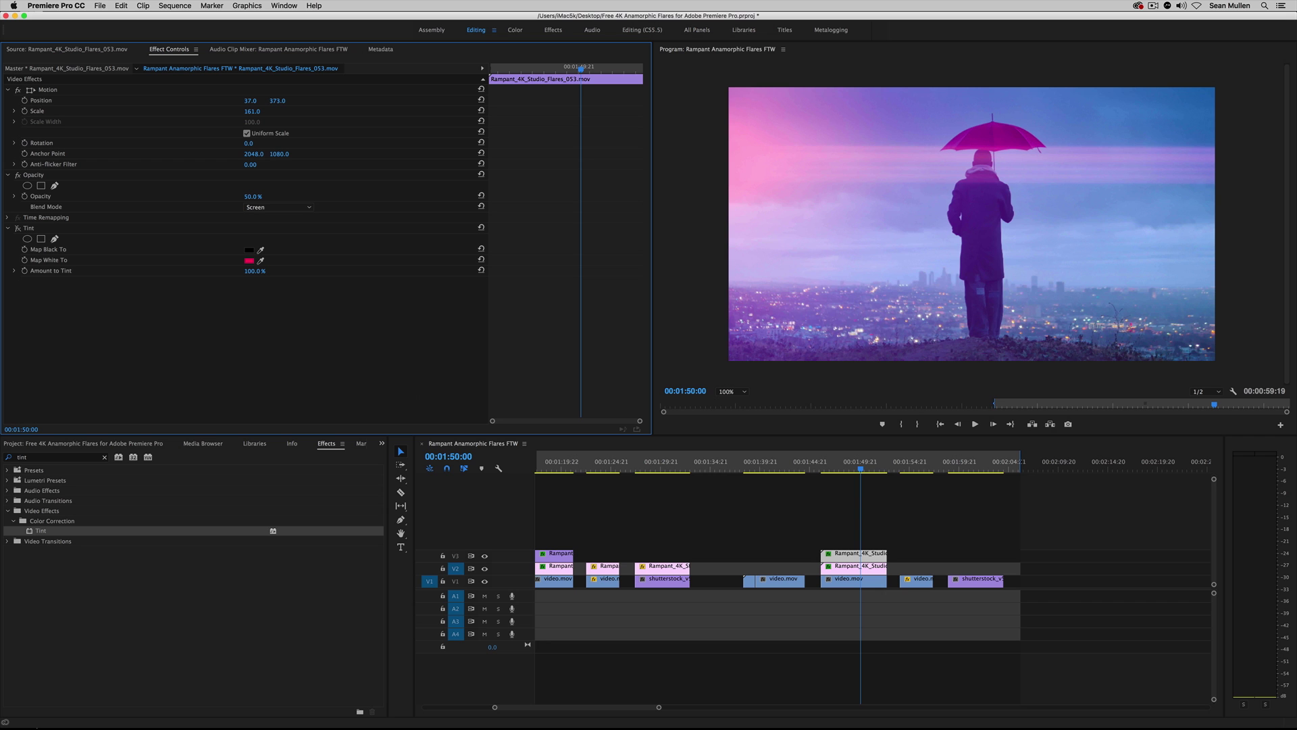
Play back the umbrella shot from its start to review the two layered flares.
{"action": "left_click", "coordinate": [821, 459]}
{"action": "key", "text": "space"}
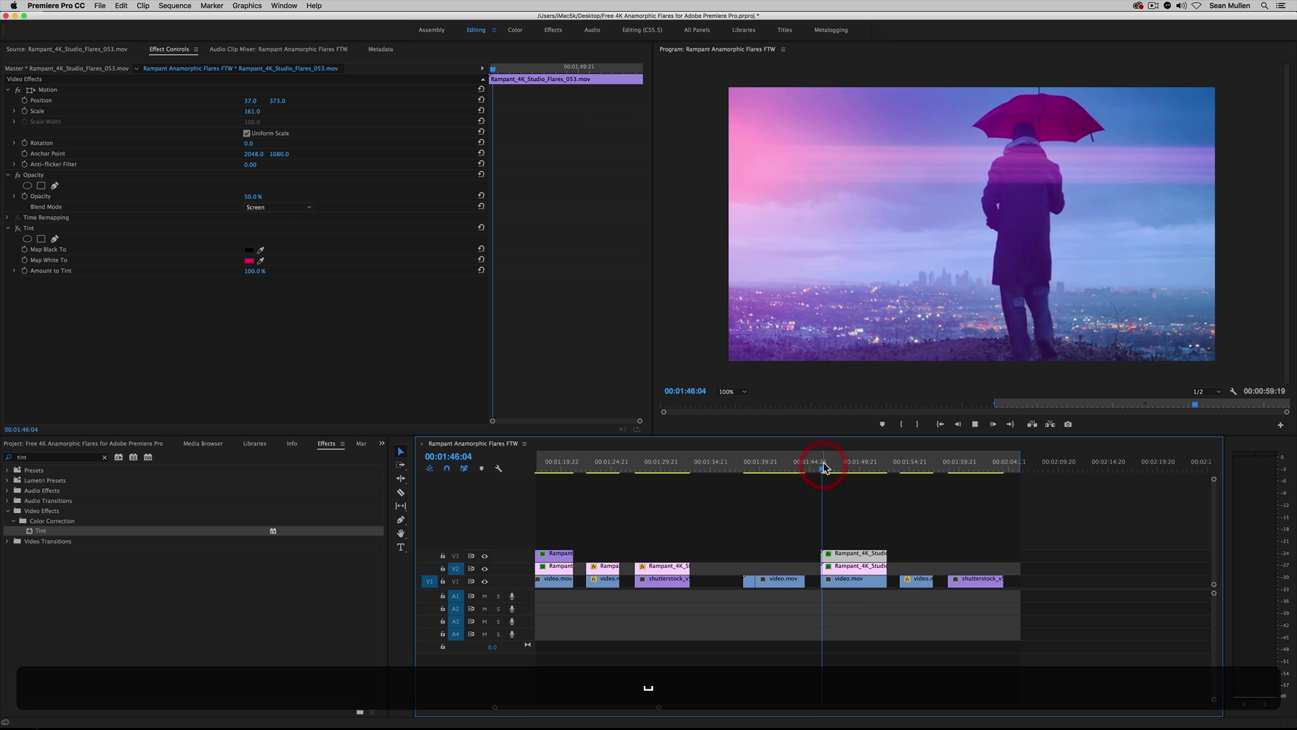
{"action": "key", "text": "space"}
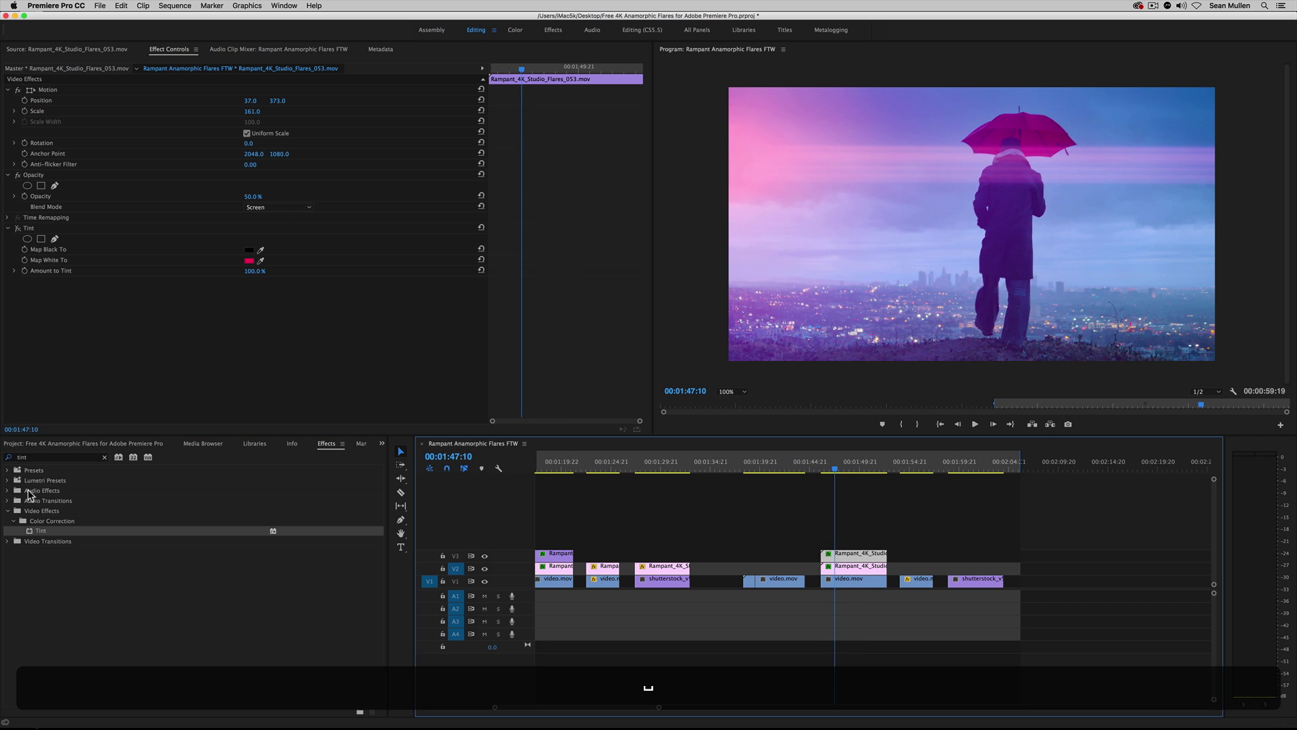
Replace the umbrella shot's two flares with Rampant_4K_Studio_Flares_039.mov from the flares bin, placed on V2 directly above the shot.
{"action": "left_click", "coordinate": [105, 458]}
{"action": "left_click", "coordinate": [146, 446]}
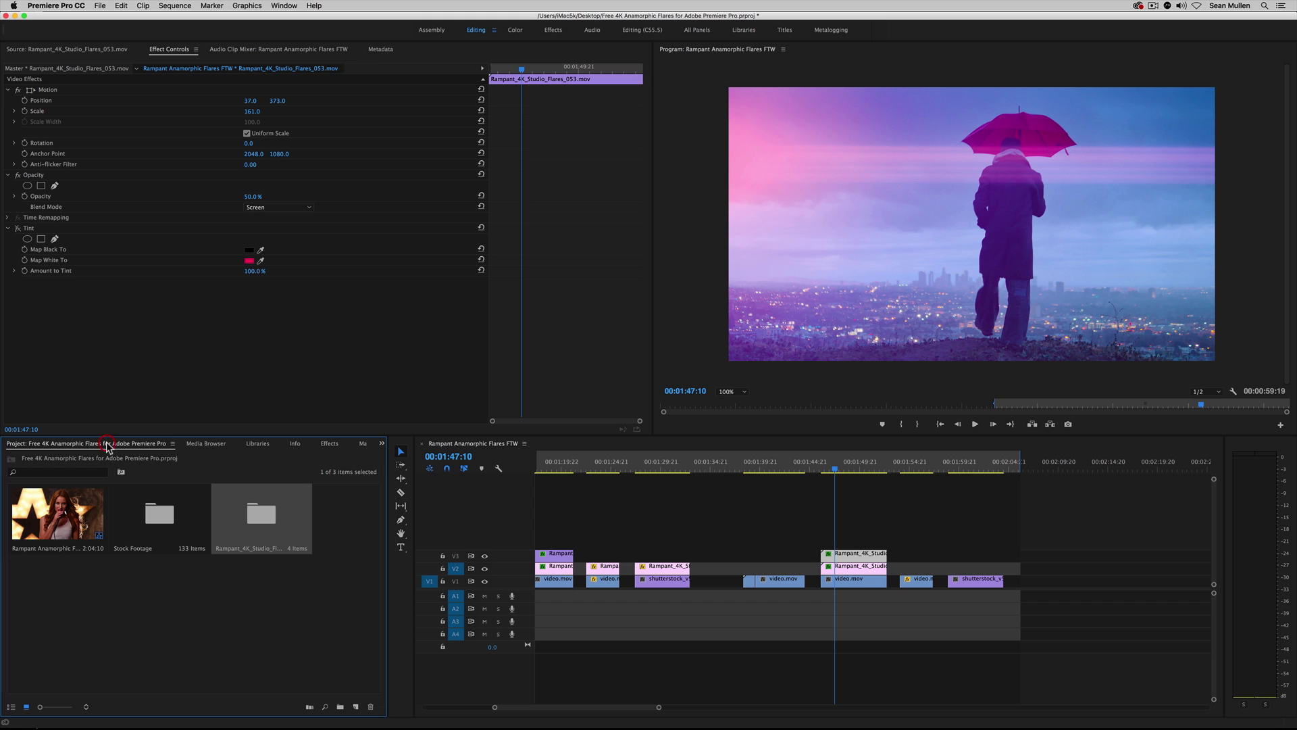
{"action": "double_click", "coordinate": [264, 527]}
{"action": "left_click_drag", "start_coordinate": [114, 142], "coordinate": [825, 541]}
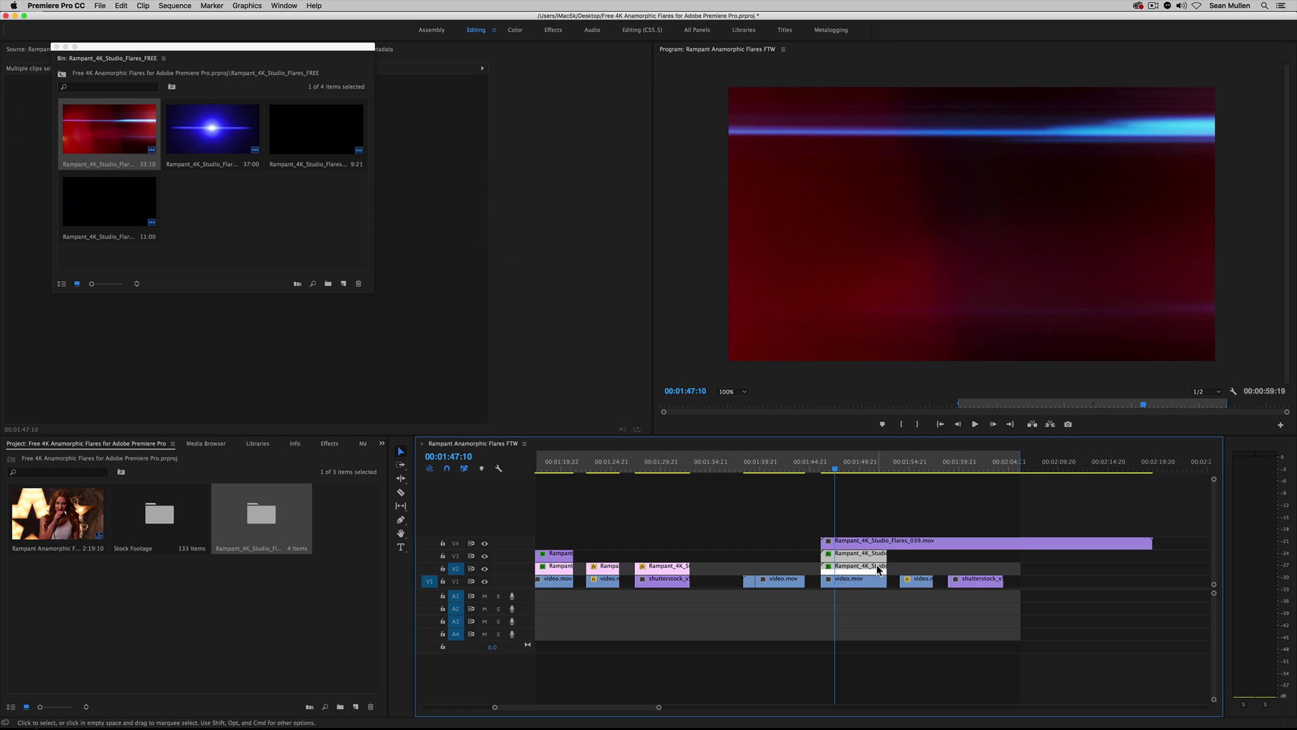
{"action": "key", "text": "BackSpace"}
{"action": "left_click_drag", "start_coordinate": [857, 545], "coordinate": [859, 565]}
{"action": "mouse_move", "coordinate": [845, 471]}
{"action": "left_mouse_down"}
{"action": "mouse_move", "coordinate": [866, 471]}
{"action": "mouse_move", "coordinate": [853, 471]}
{"action": "left_mouse_up"}
{"action": "left_click", "coordinate": [865, 572]}
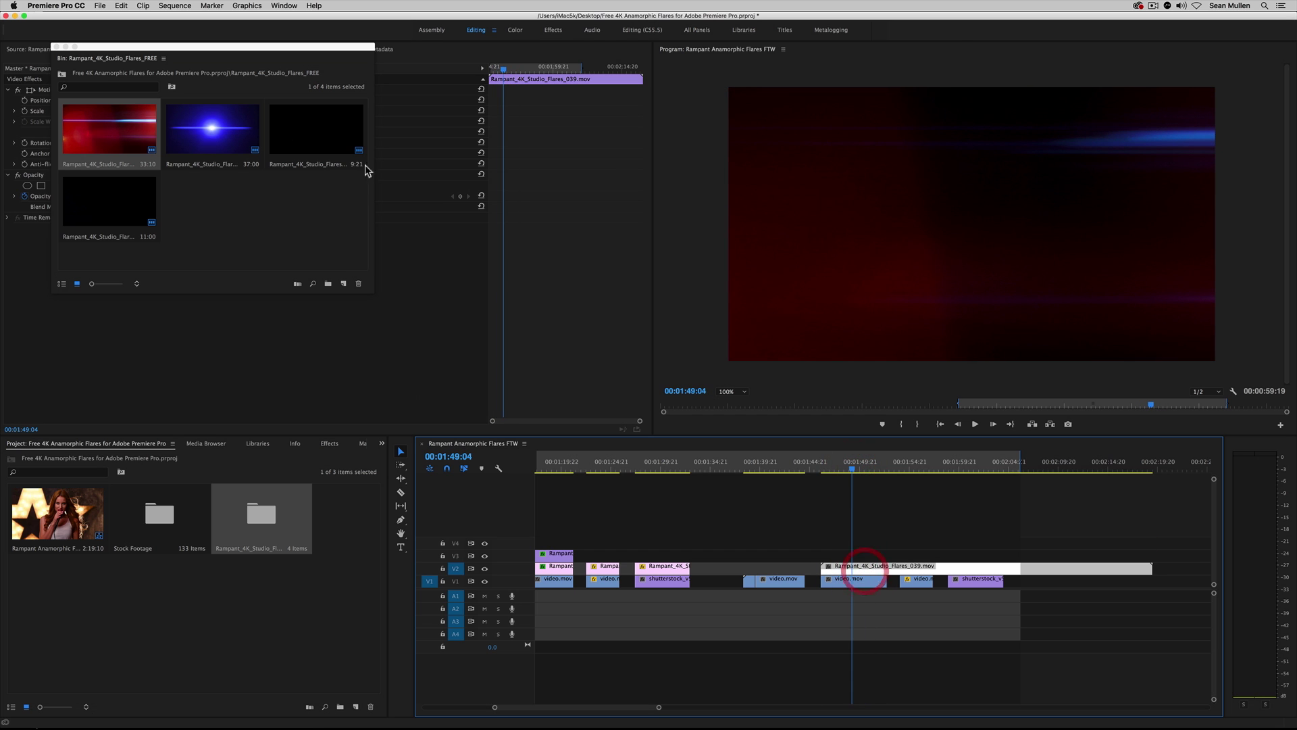
Set the new flare's blend mode to Screen and scale it down to about 51%.
{"action": "left_click_drag", "start_coordinate": [85, 50], "coordinate": [65, 582]}
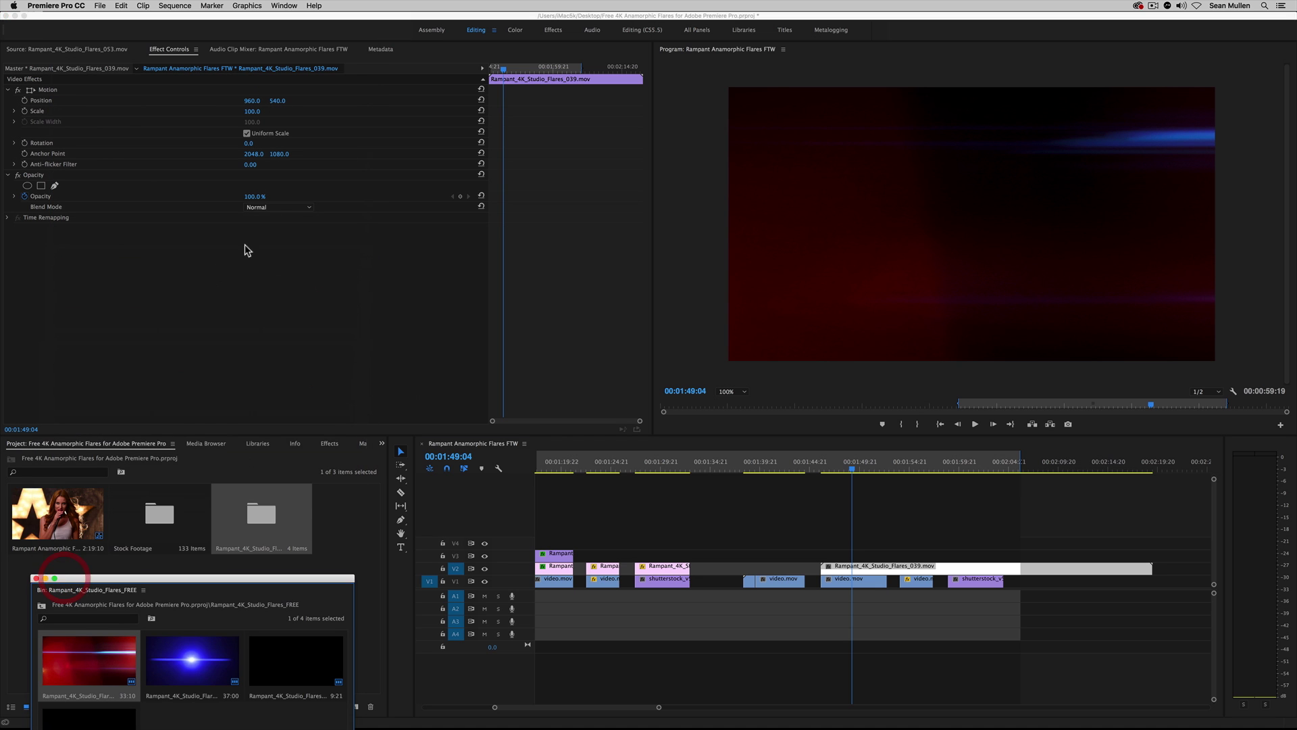
{"action": "left_click", "coordinate": [279, 206]}
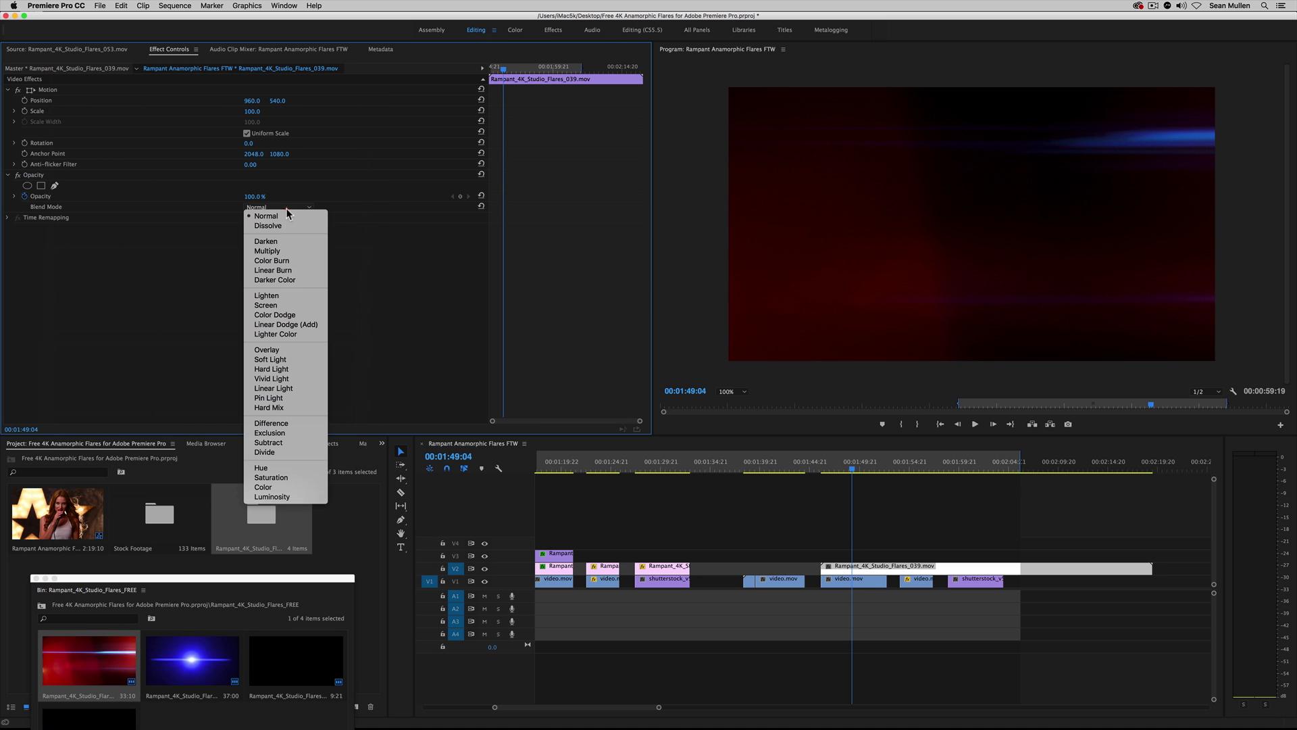
{"action": "left_click", "coordinate": [274, 304]}
{"action": "left_click_drag", "start_coordinate": [251, 110], "coordinate": [218, 111]}
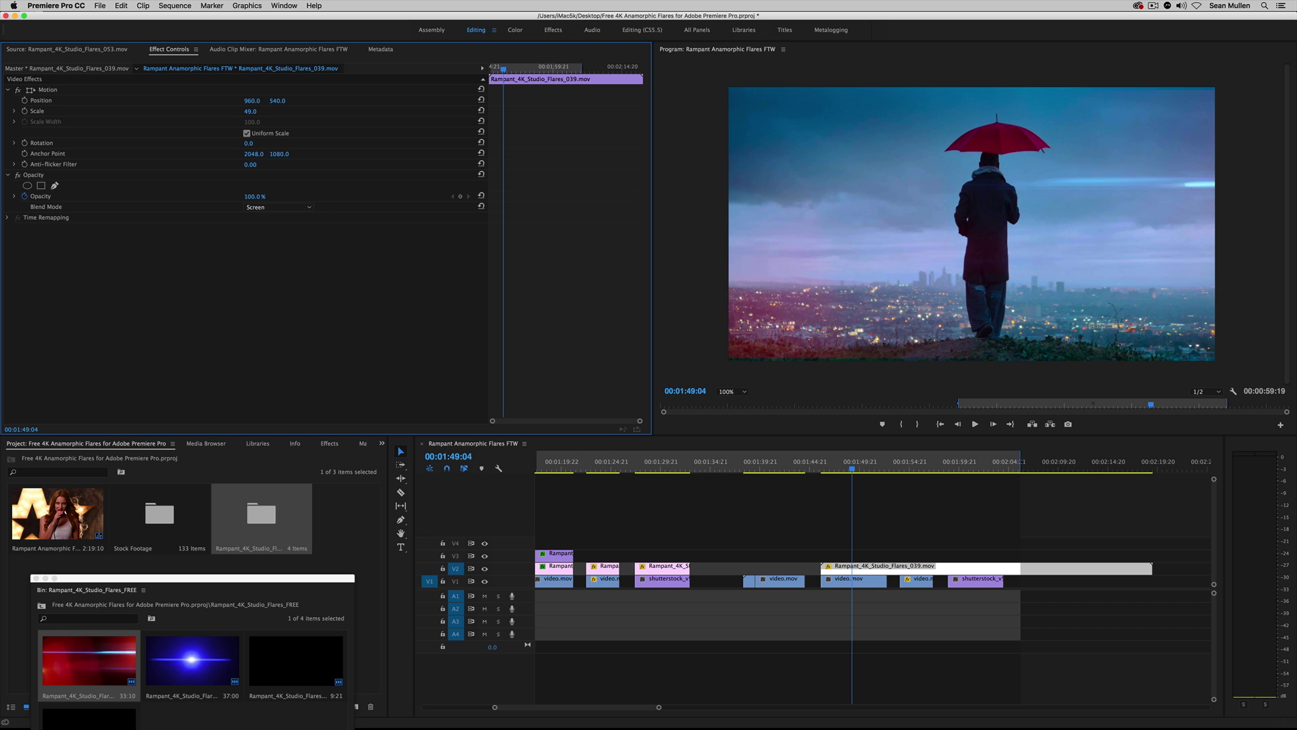
Trim the flare to end with the umbrella shot and play back the composite.
{"action": "left_click_drag", "start_coordinate": [1153, 567], "coordinate": [884, 573]}
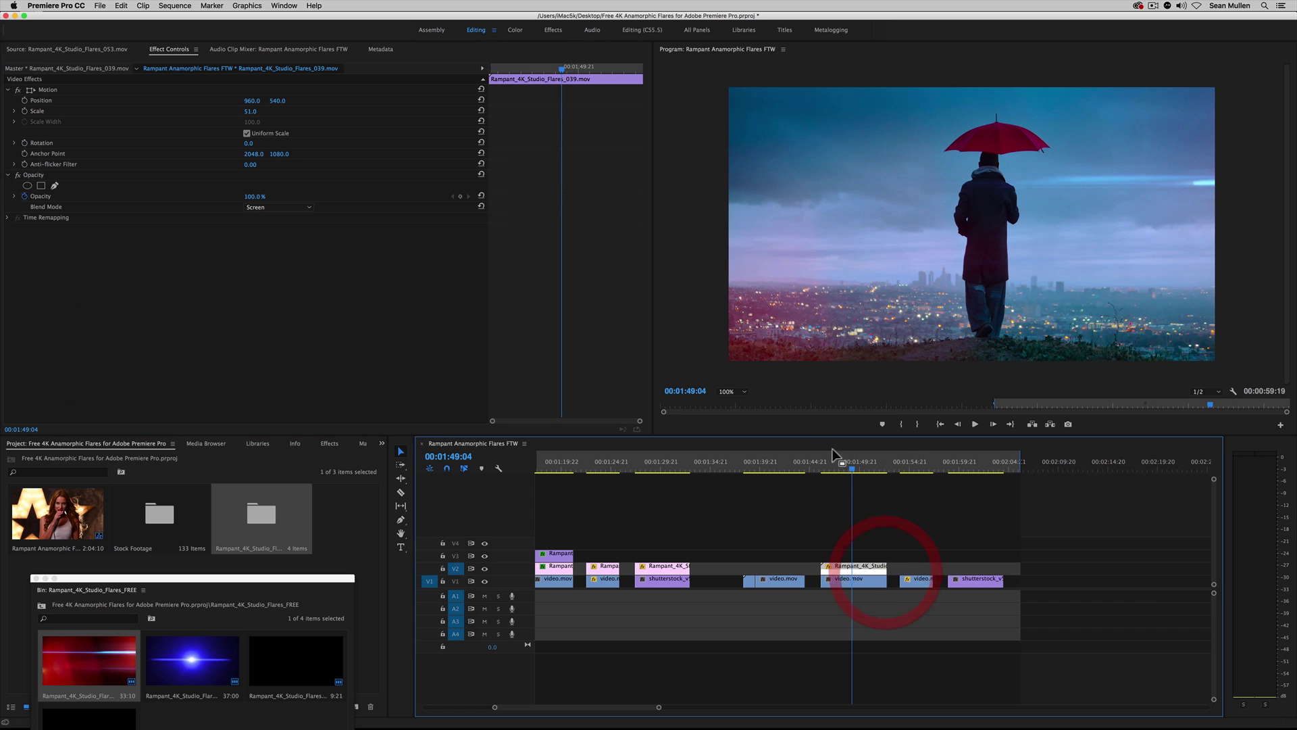
{"action": "mouse_move", "coordinate": [843, 467]}
{"action": "left_mouse_down"}
{"action": "mouse_move", "coordinate": [874, 468]}
{"action": "mouse_move", "coordinate": [842, 473]}
{"action": "left_mouse_up"}
{"action": "key", "text": "space"}
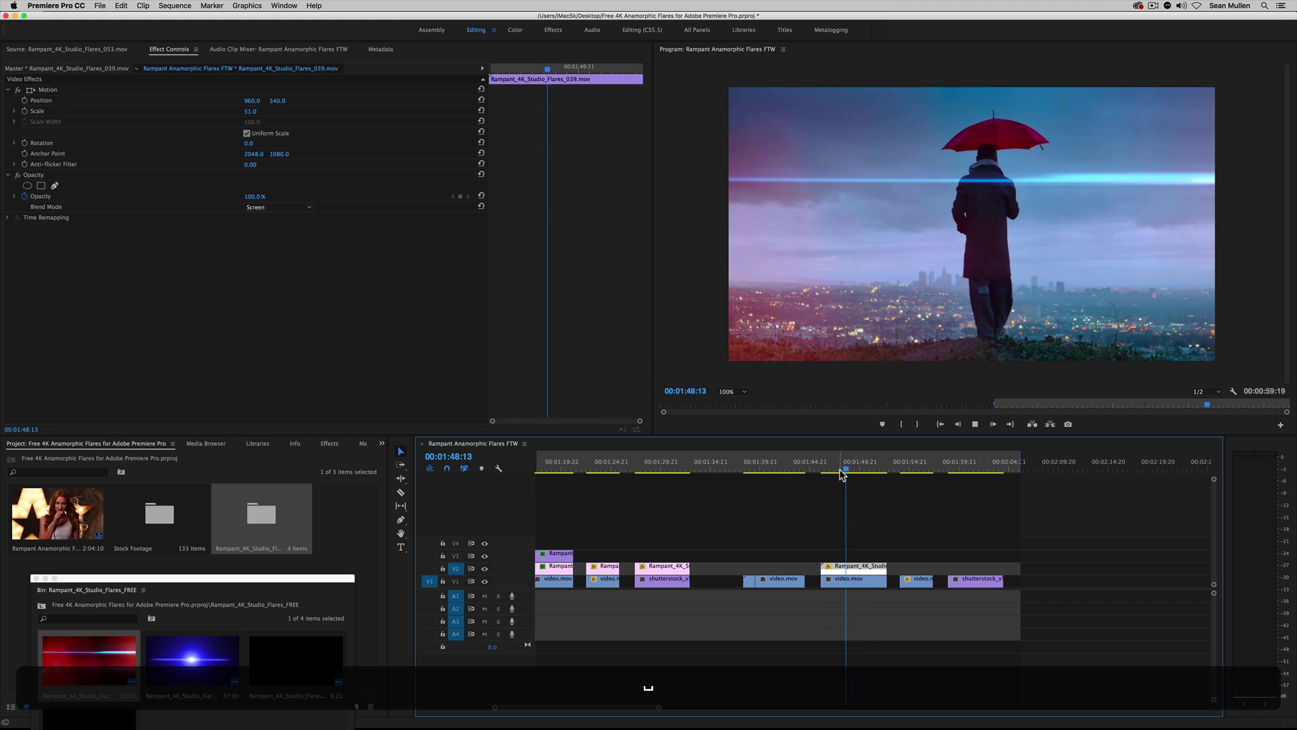
{"action": "key", "text": "space"}
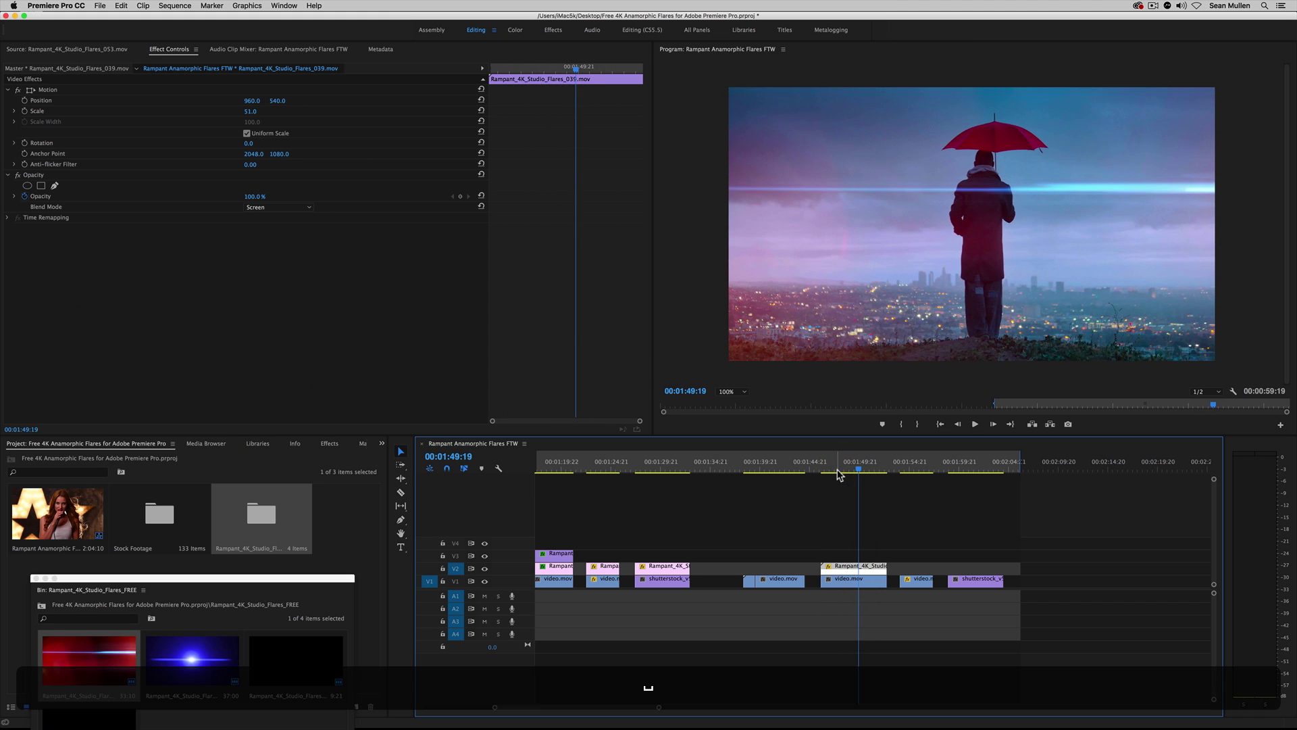
Find the Tint effect and apply it to the flare over the umbrella shot.
{"action": "left_click", "coordinate": [825, 537]}
{"action": "left_click", "coordinate": [840, 571]}
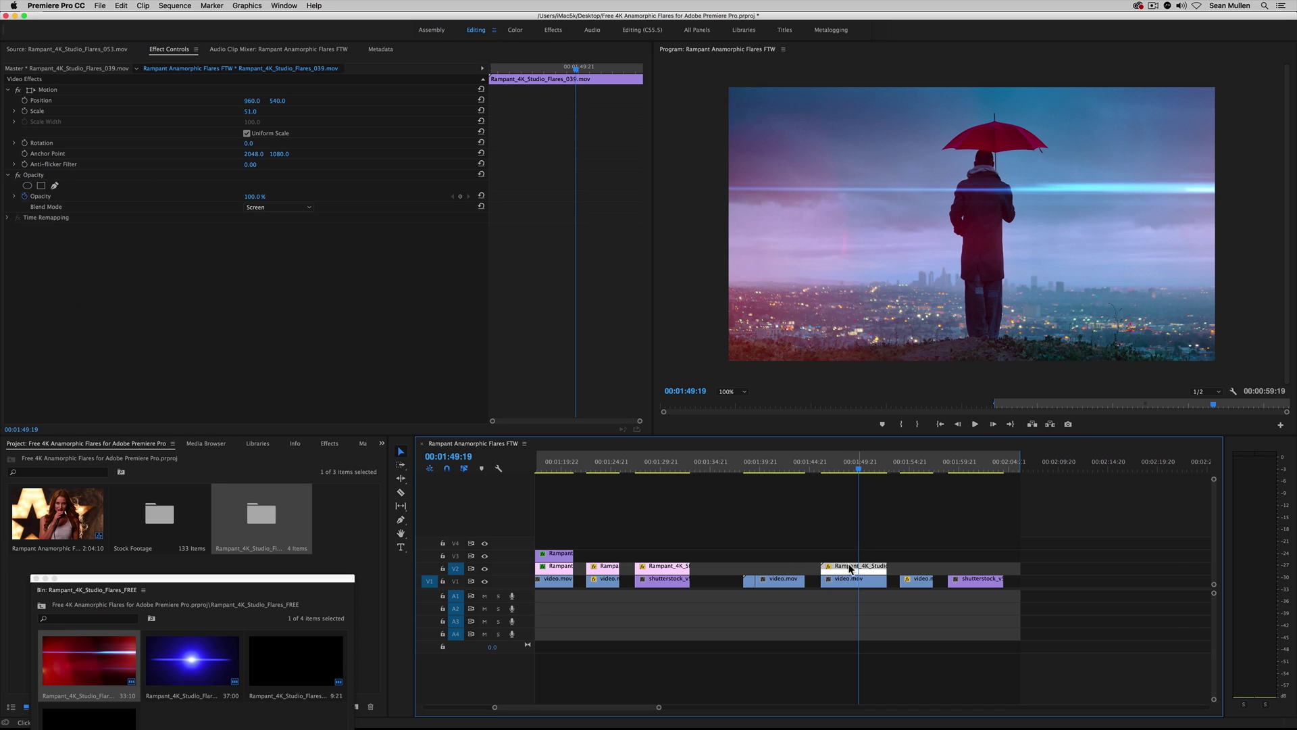
{"action": "left_click", "coordinate": [338, 445]}
{"action": "left_click", "coordinate": [70, 458]}
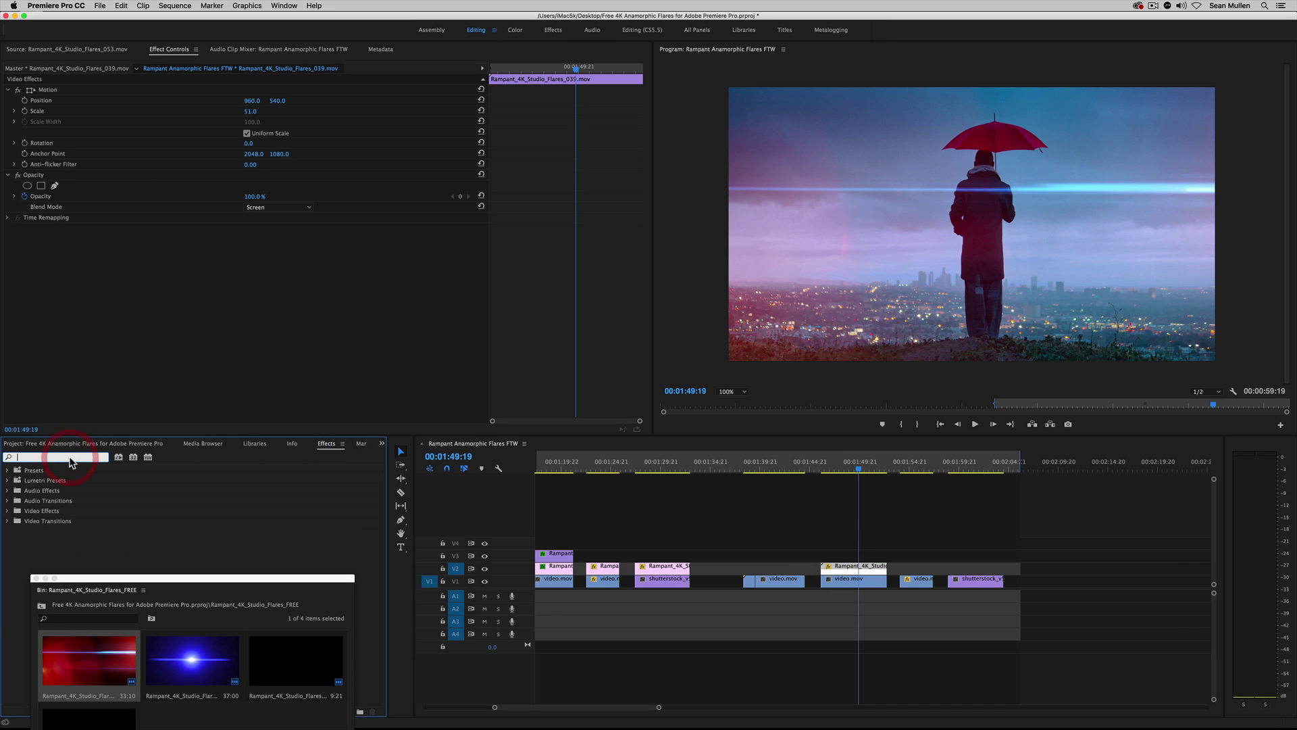
{"action": "type", "text": "tint"}
{"action": "left_click_drag", "start_coordinate": [35, 531], "coordinate": [851, 567]}
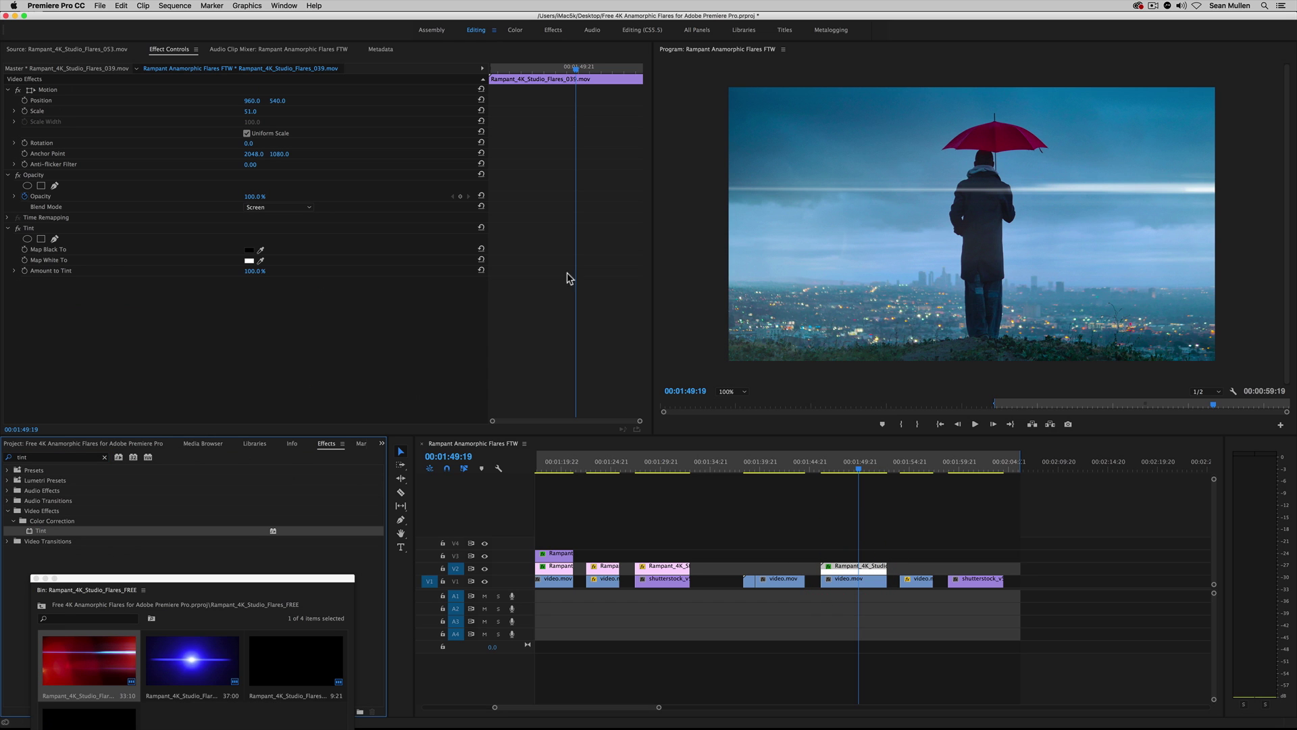
Set the Tint effect's Map White To color by sampling the red umbrella and brightening it to a vivid pinkish red.
{"action": "left_click", "coordinate": [258, 261]}
{"action": "left_click", "coordinate": [997, 147]}
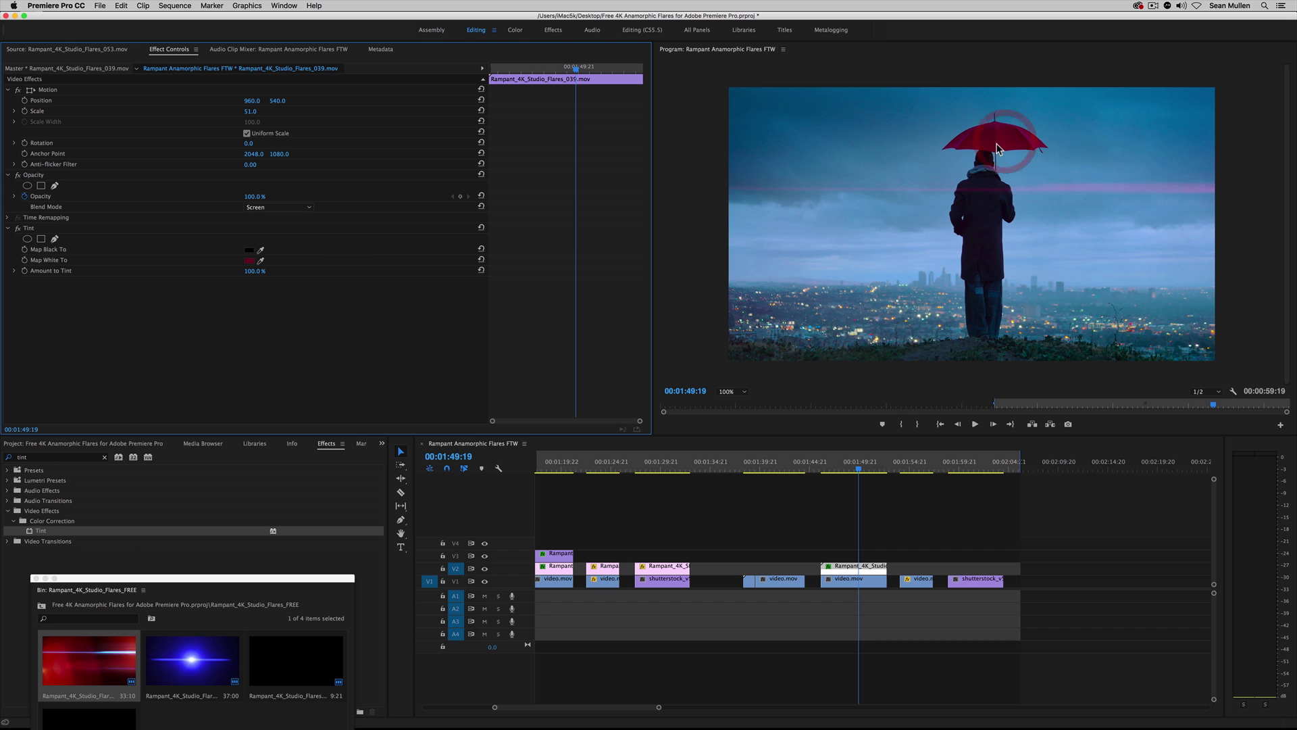
{"action": "left_click", "coordinate": [248, 260]}
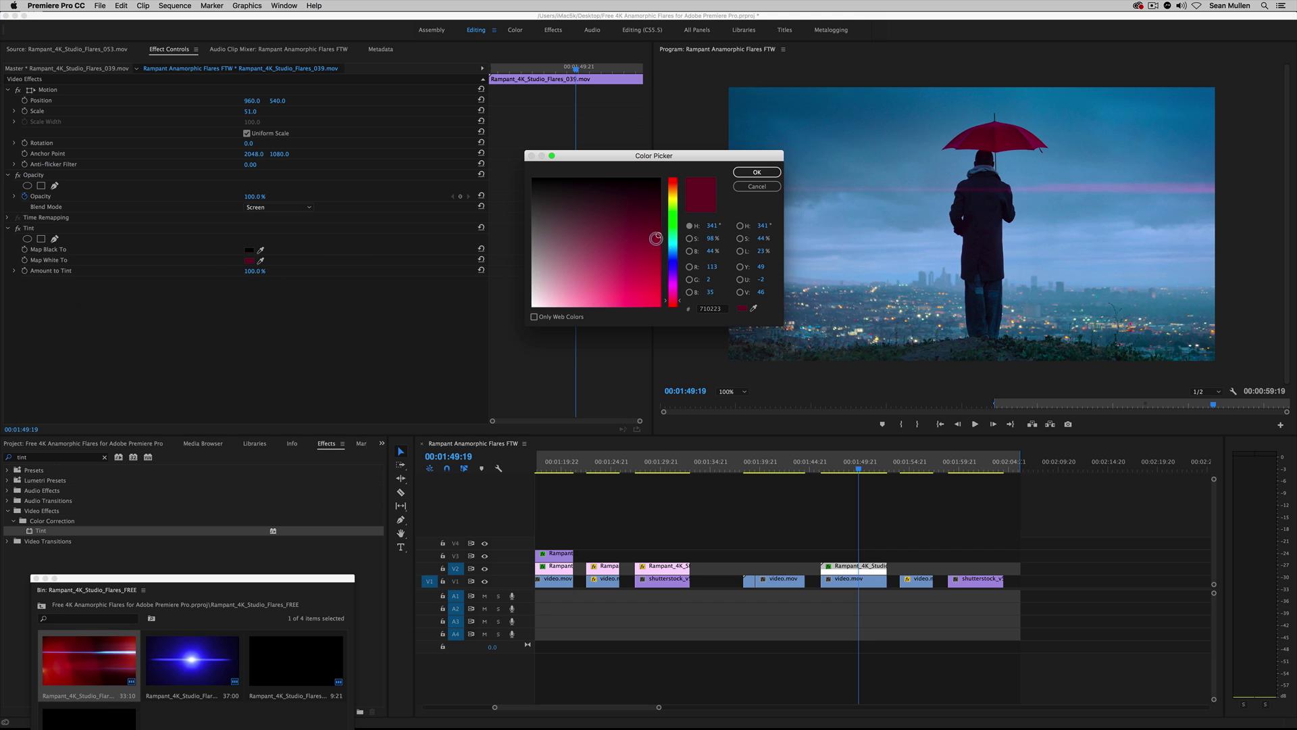
{"action": "left_click", "coordinate": [658, 315]}
{"action": "left_click", "coordinate": [762, 173]}
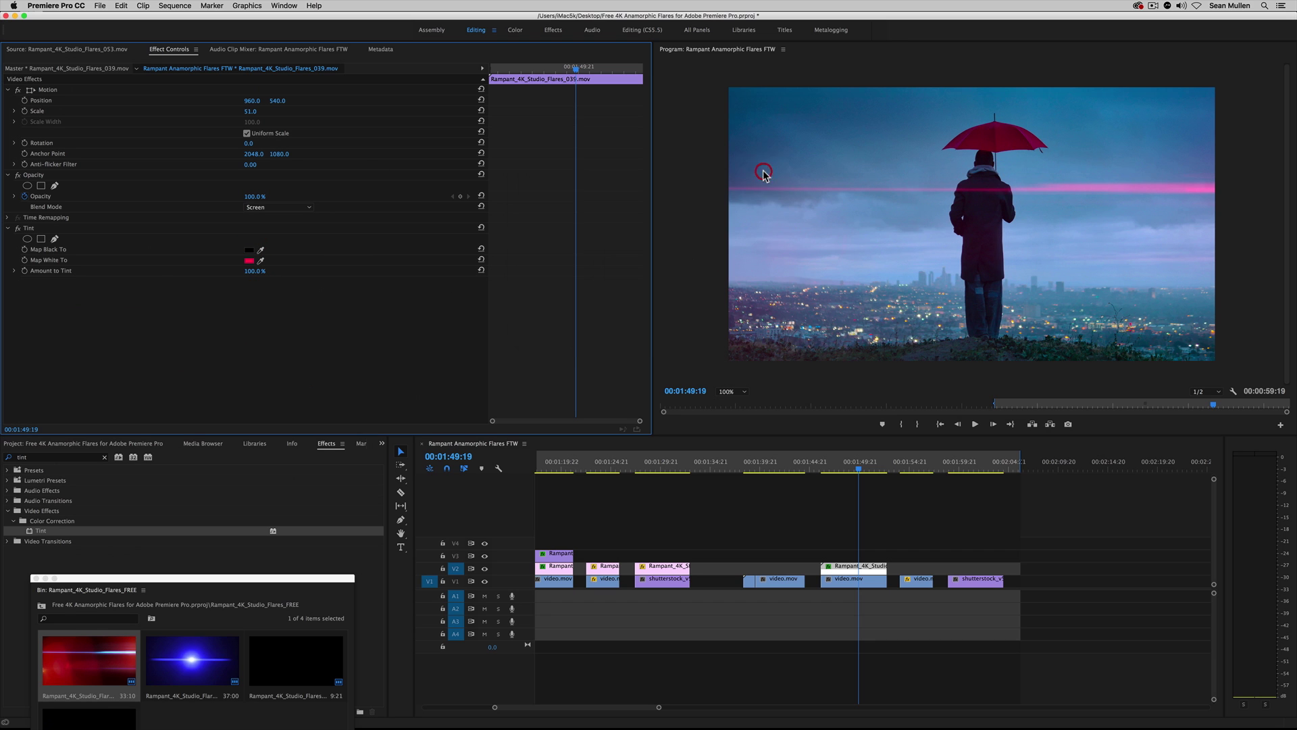
Play back the tinted flare and set its scale to 80% and its position to 857, 720.
{"action": "left_click", "coordinate": [817, 467]}
{"action": "key", "text": "space"}
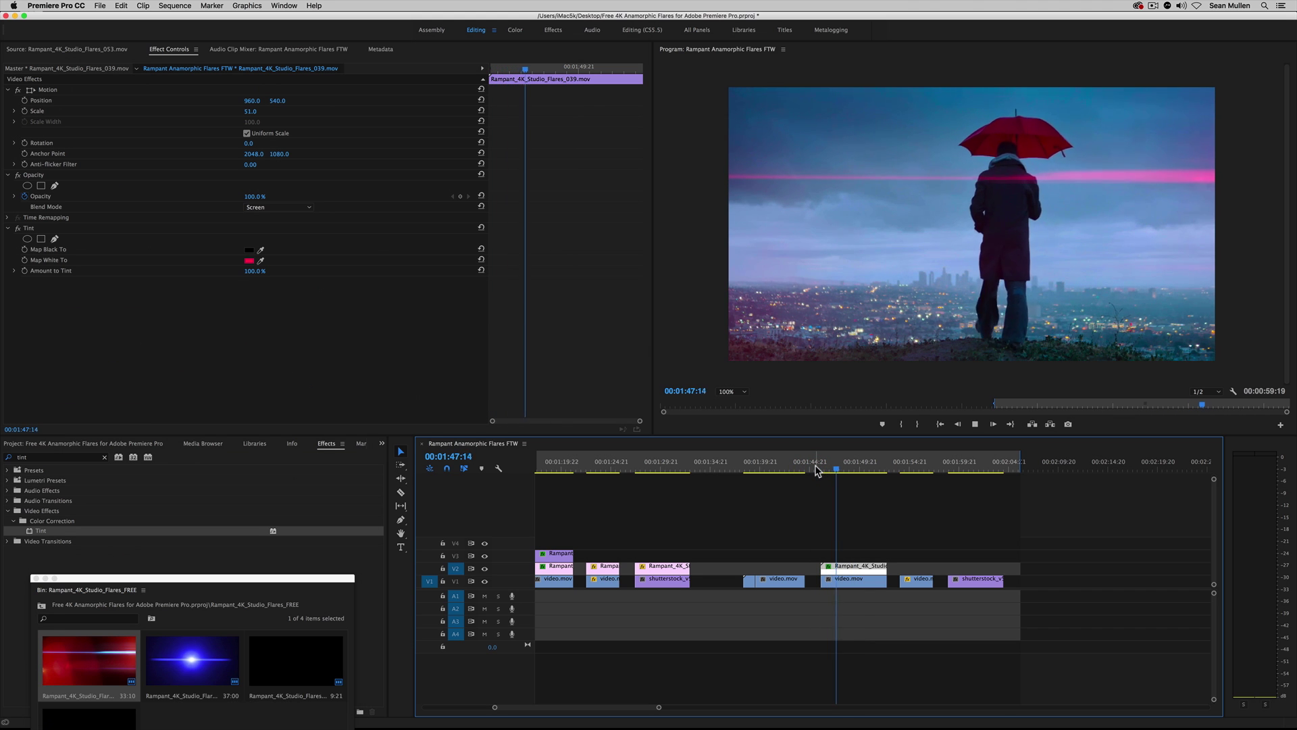
{"action": "mouse_move", "coordinate": [833, 470]}
{"action": "left_mouse_down"}
{"action": "mouse_move", "coordinate": [819, 470]}
{"action": "mouse_move", "coordinate": [835, 473]}
{"action": "left_mouse_up"}
{"action": "left_click", "coordinate": [836, 472]}
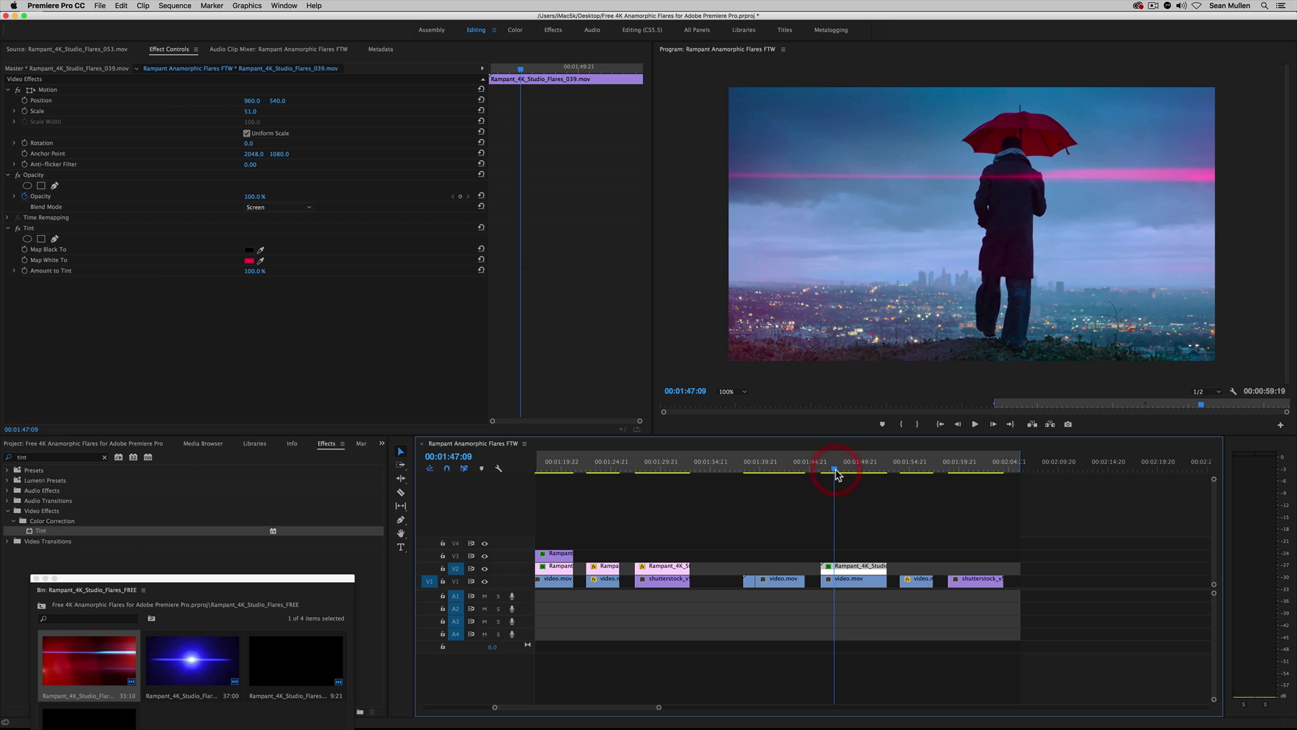
{"action": "left_click_drag", "start_coordinate": [250, 106], "coordinate": [297, 100]}
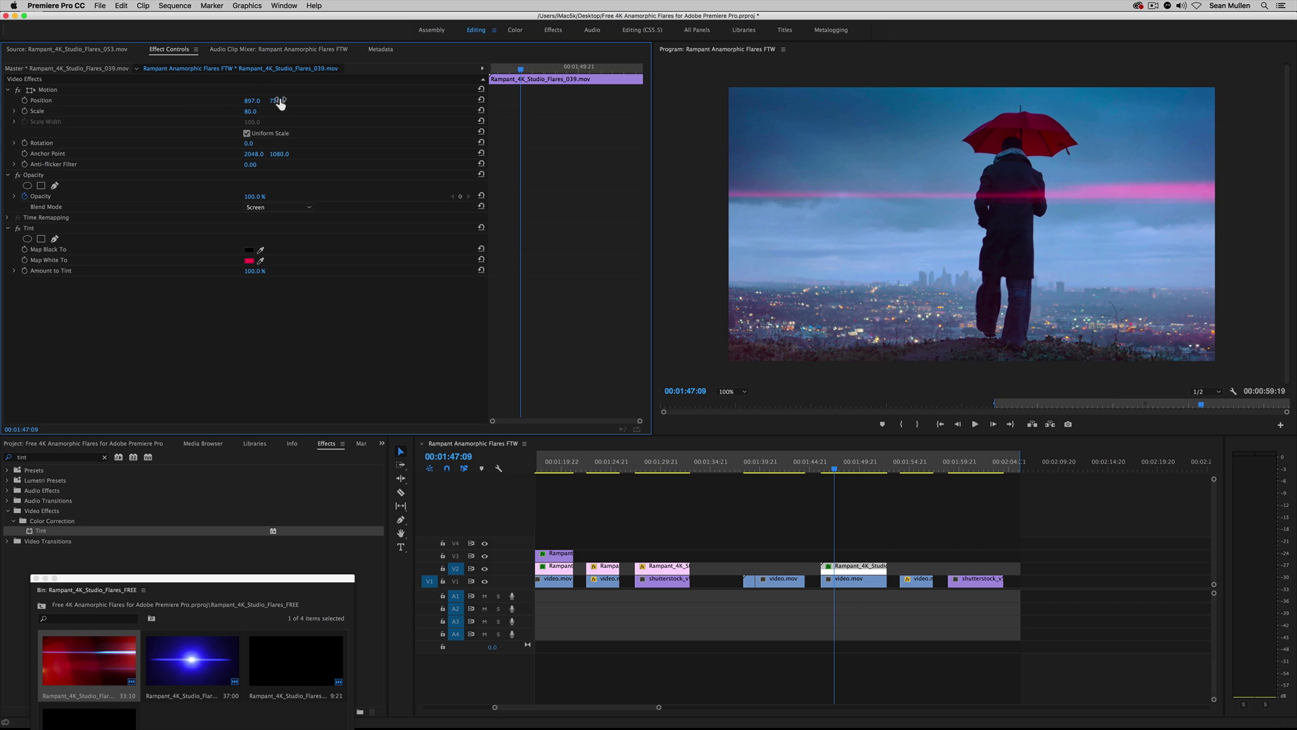
Duplicate the tinted flare onto V3 and turn off the Tint effect on the copy.
{"action": "left_click", "coordinate": [879, 536]}
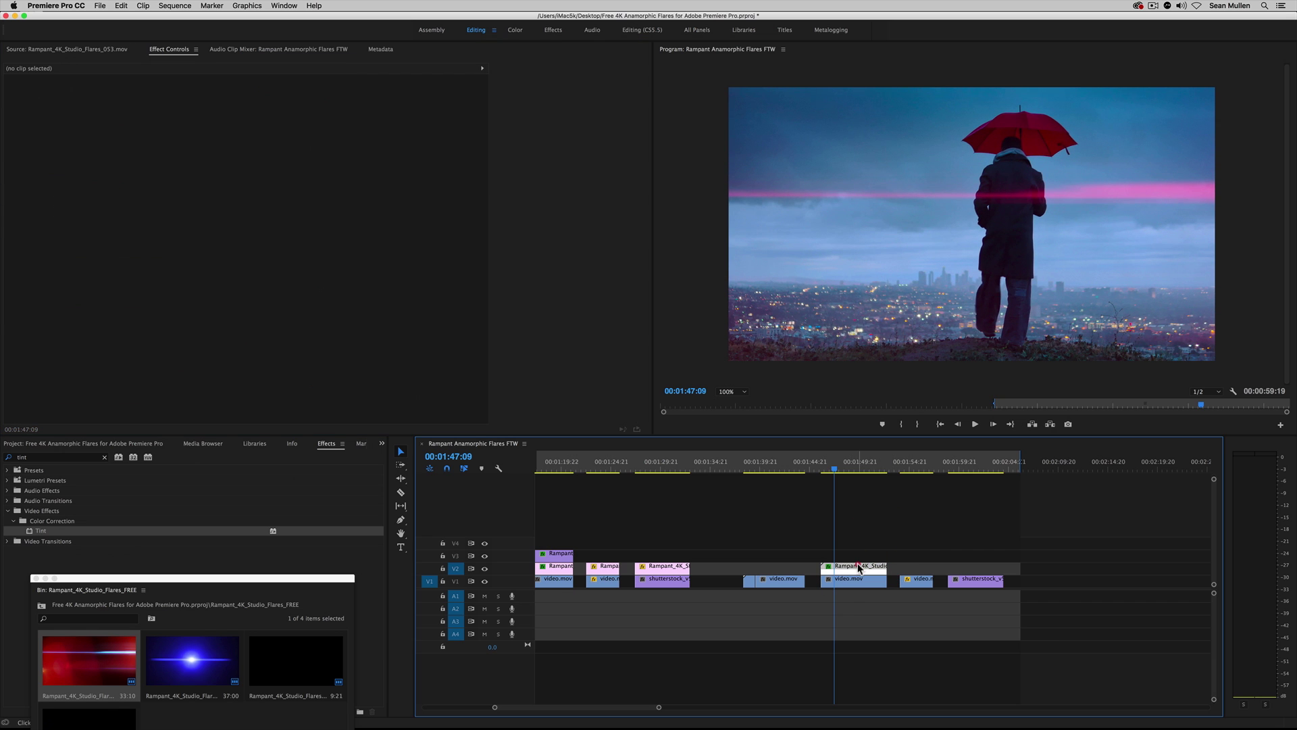
{"action": "left_click_drag", "start_coordinate": [860, 567], "coordinate": [856, 558]}
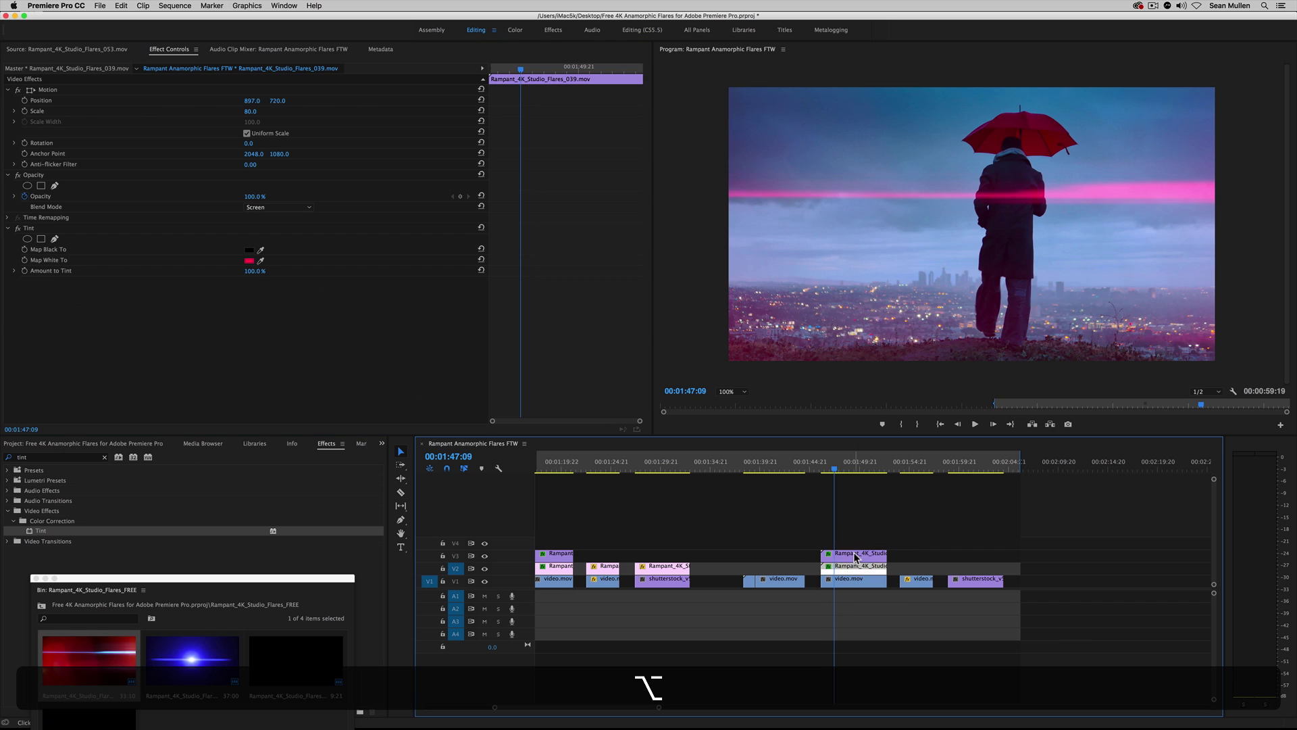
{"action": "left_click", "coordinate": [17, 228]}
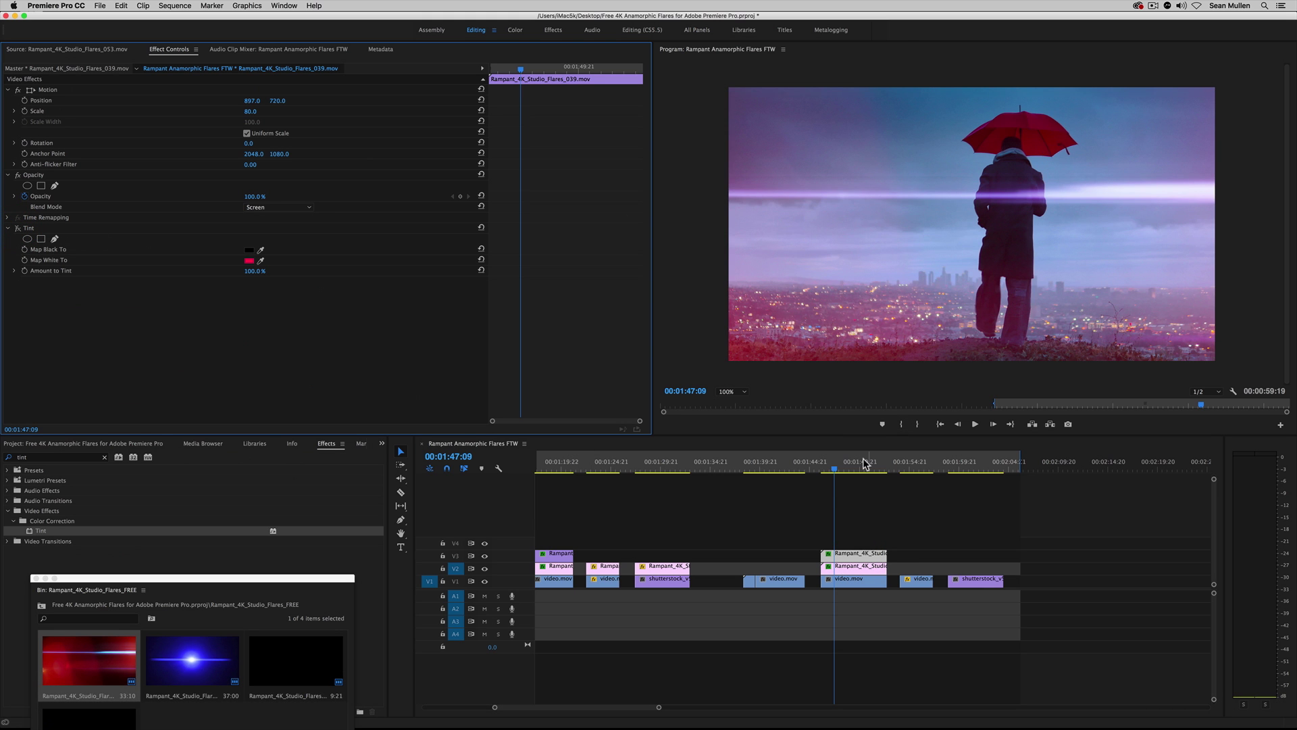
Play back the umbrella shot to review the tinted flare combined with its untinted copy.
{"action": "left_click", "coordinate": [827, 465]}
{"action": "key", "text": "space"}
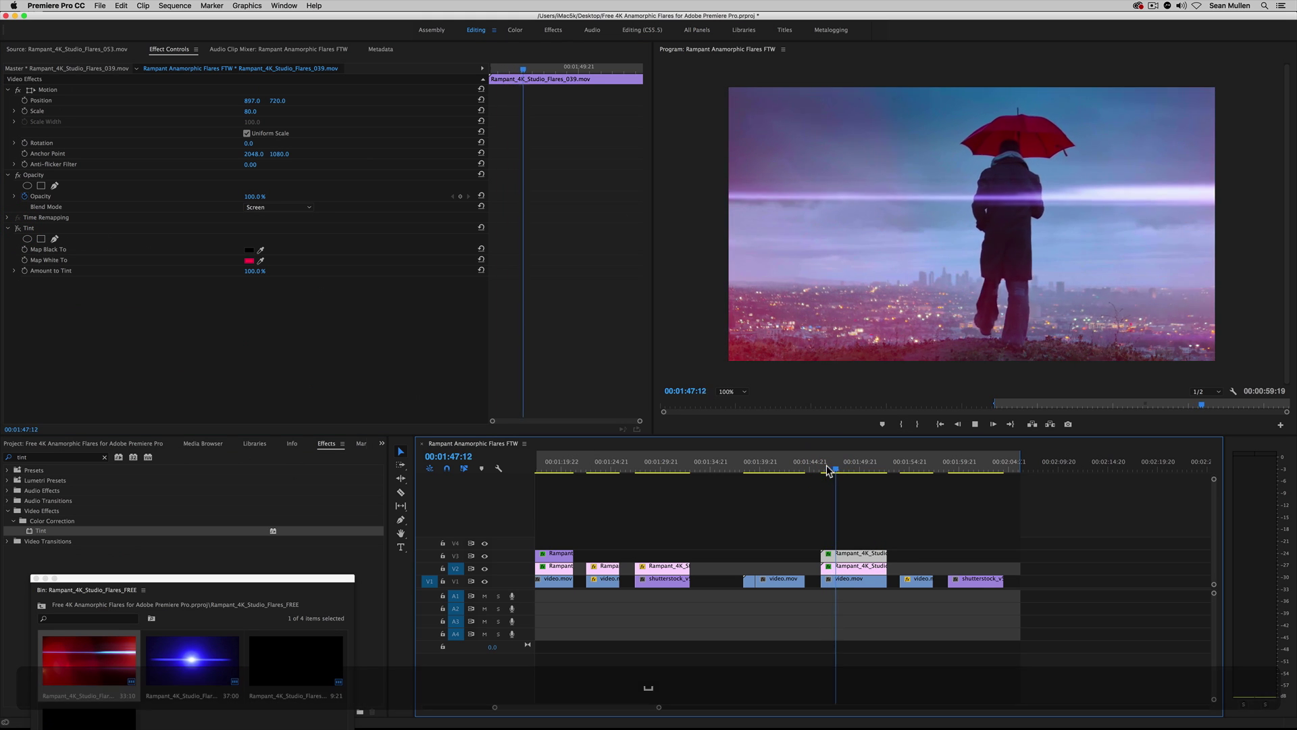
{"action": "left_click", "coordinate": [877, 532]}
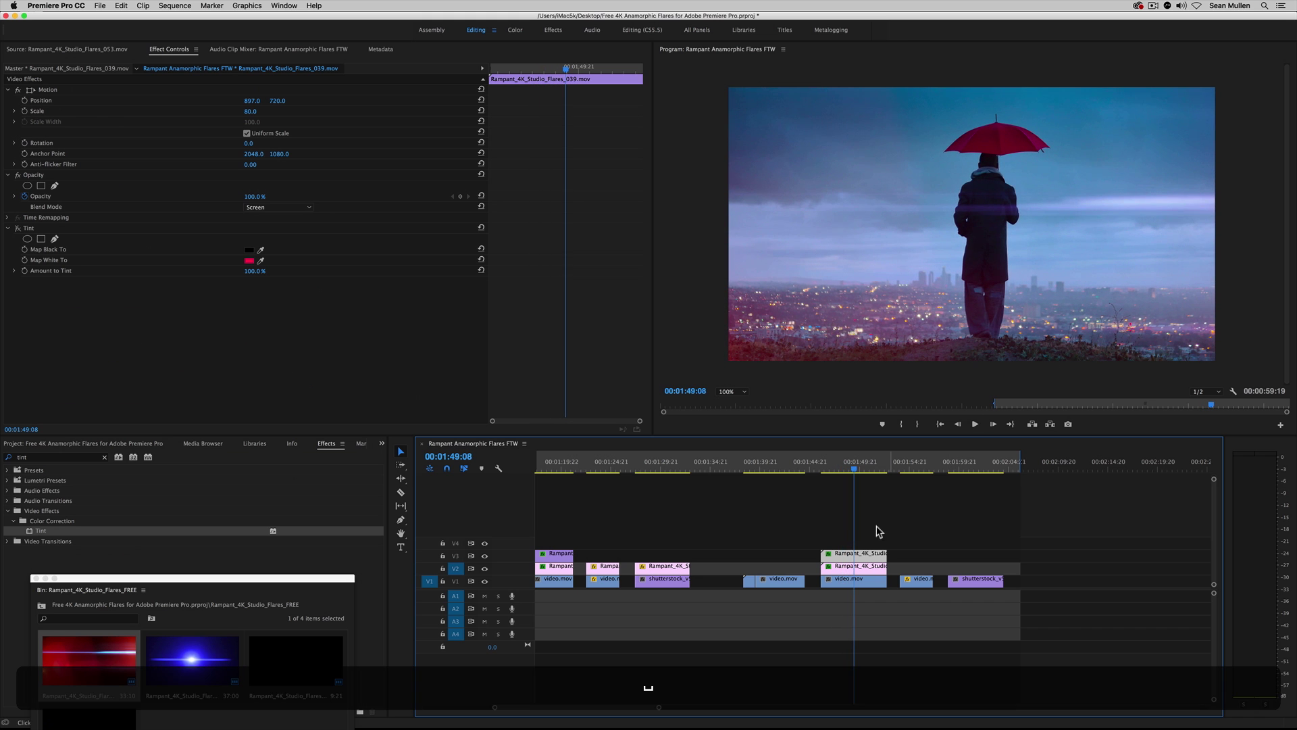
{"action": "left_click", "coordinate": [837, 467]}
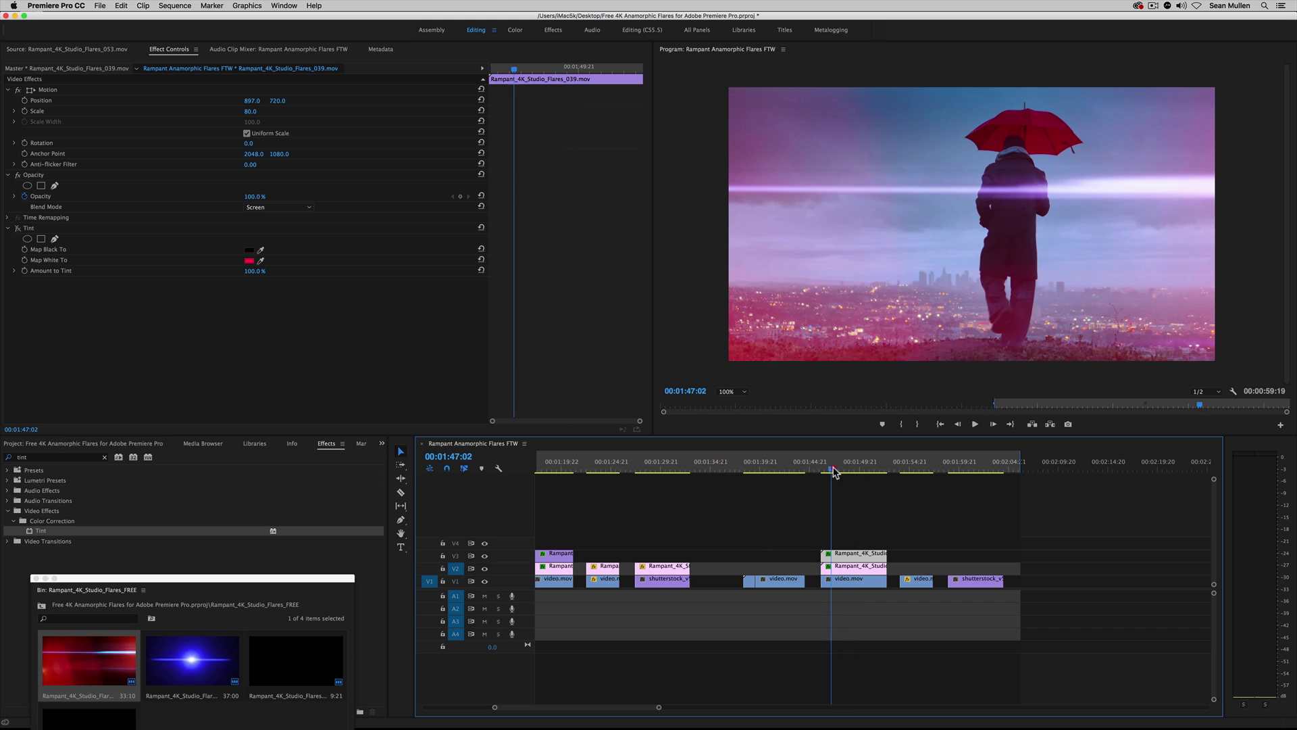
Turn off opacity keyframing on the V3 flare and lower its opacity to 33%.
{"action": "left_click", "coordinate": [849, 553]}
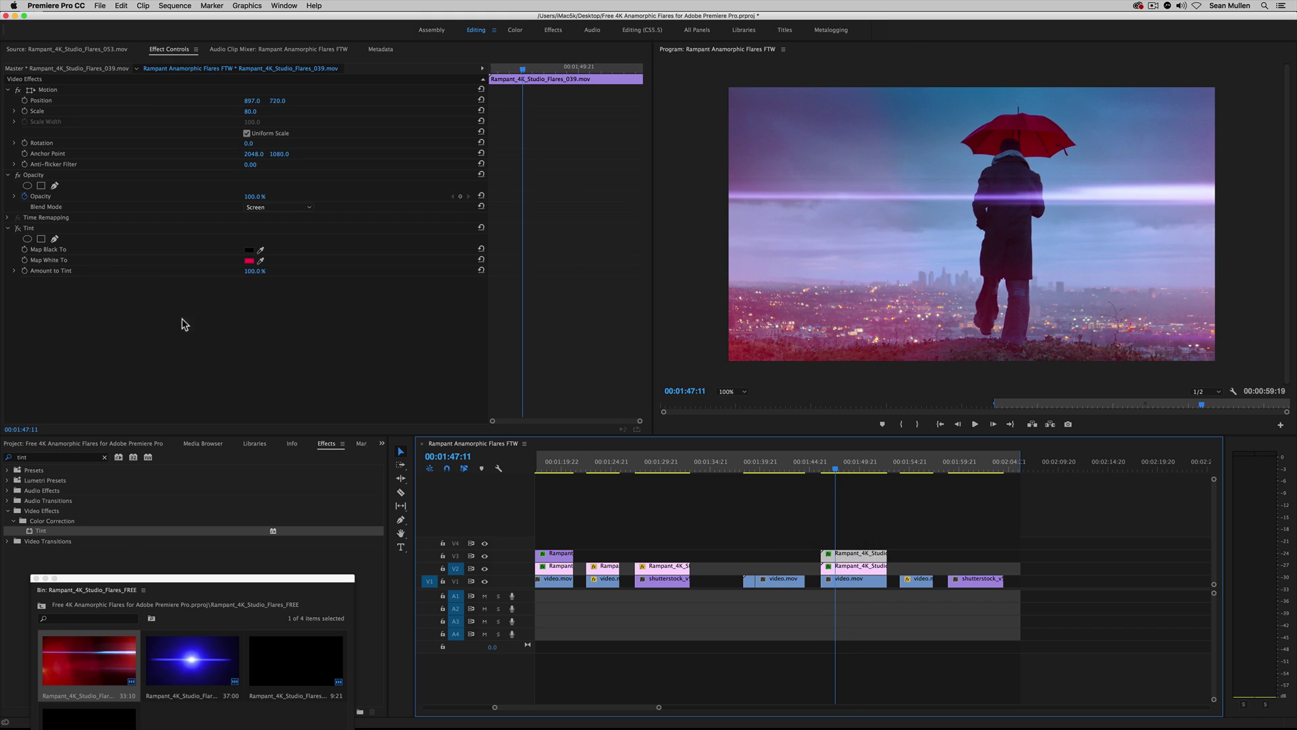
{"action": "left_click", "coordinate": [25, 175]}
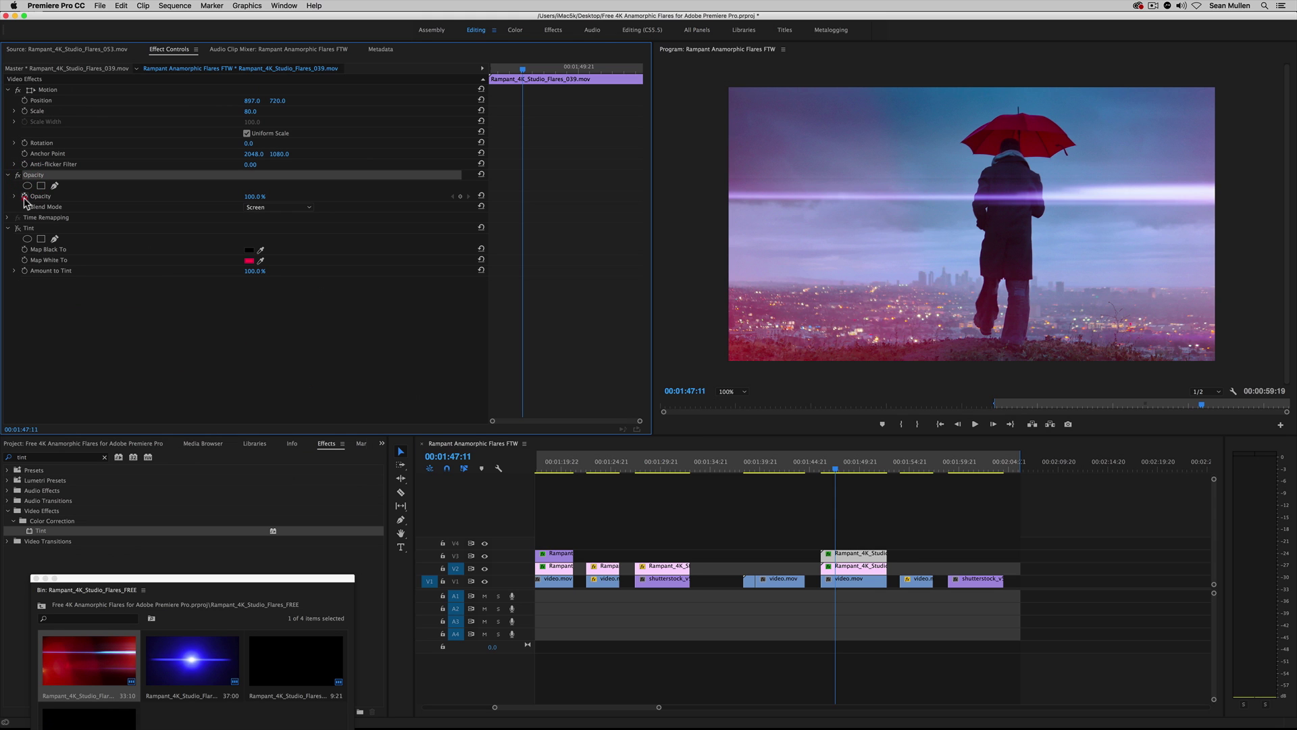
{"action": "left_click_drag", "start_coordinate": [245, 197], "coordinate": [205, 197]}
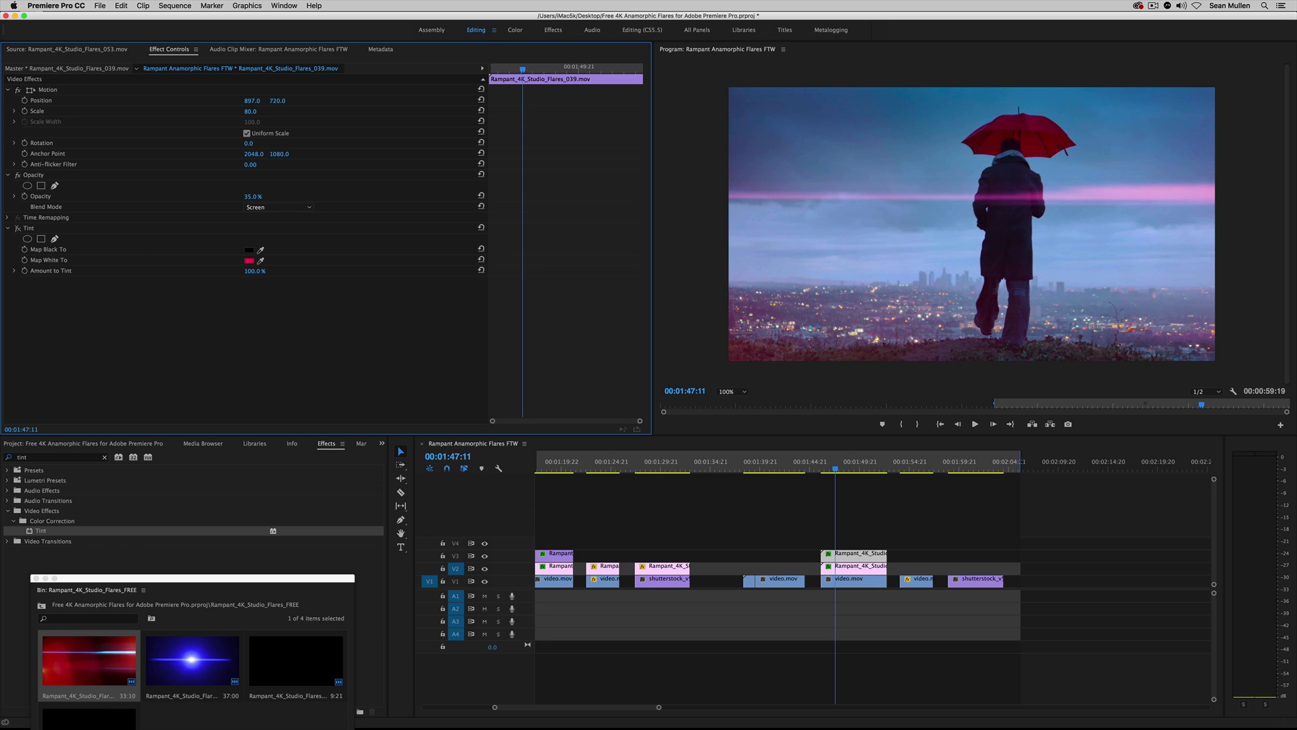
Play back the umbrella shot from its start to check the fainter V3 flare.
{"action": "left_click", "coordinate": [818, 466]}
{"action": "key", "text": "space"}
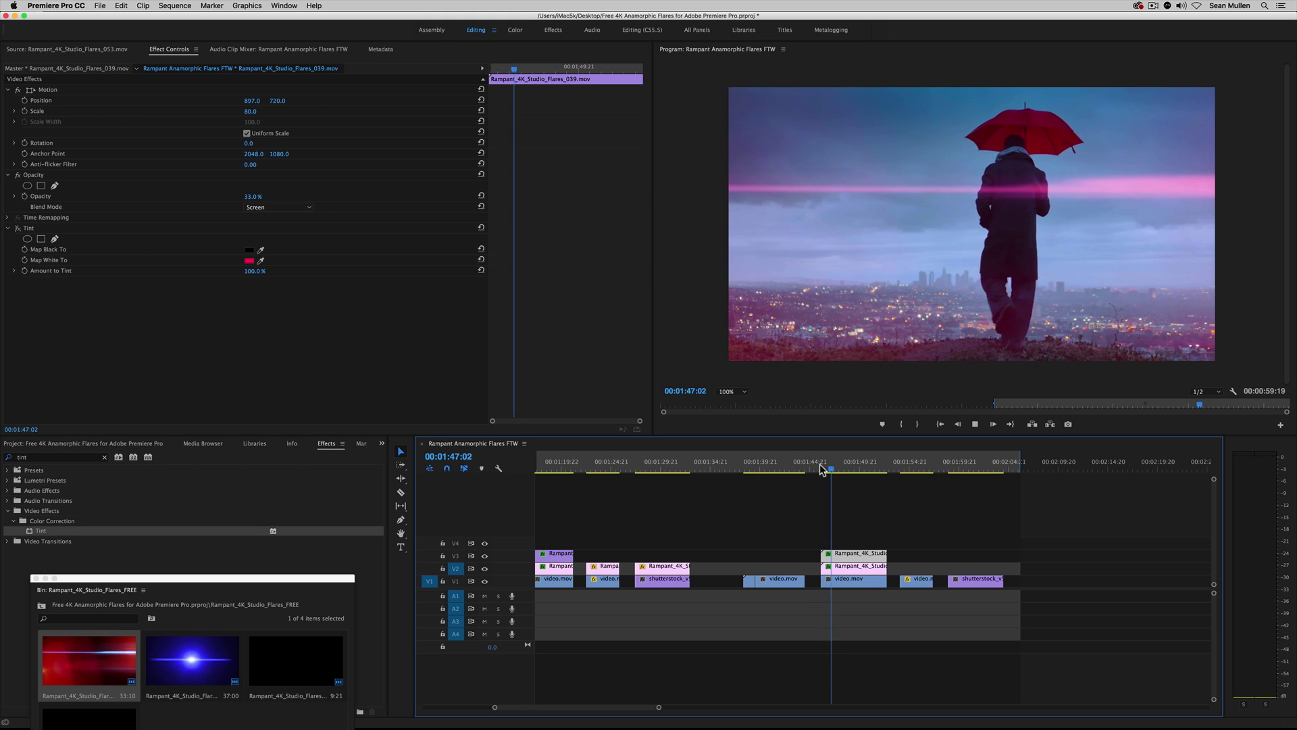
{"action": "key", "text": "space"}
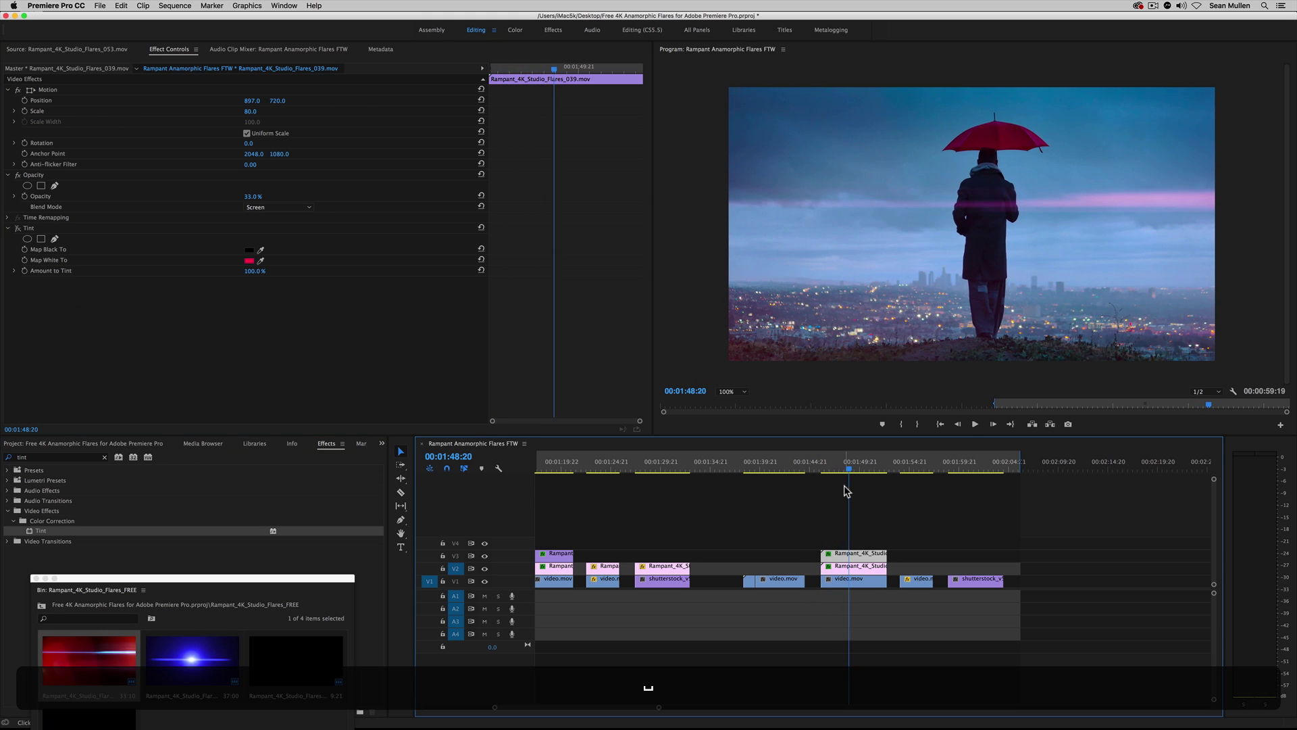
{"action": "left_click", "coordinate": [846, 492]}
Delete the V3 flare copy and remove the Tint effect from the V2 flare.
{"action": "left_click", "coordinate": [842, 553]}
{"action": "key", "text": "BackSpace"}
{"action": "mouse_move", "coordinate": [845, 471]}
{"action": "left_mouse_down"}
{"action": "mouse_move", "coordinate": [832, 471]}
{"action": "mouse_move", "coordinate": [846, 473]}
{"action": "left_mouse_up"}
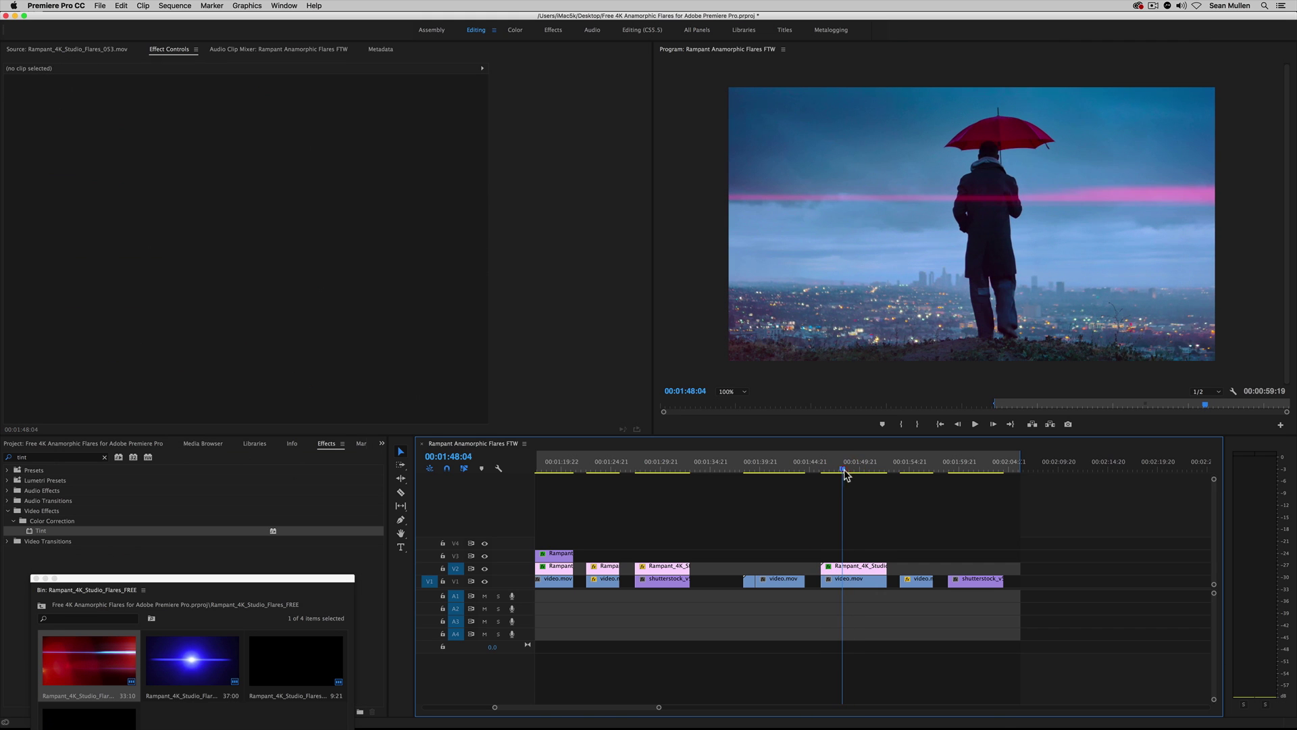
{"action": "left_click", "coordinate": [855, 566]}
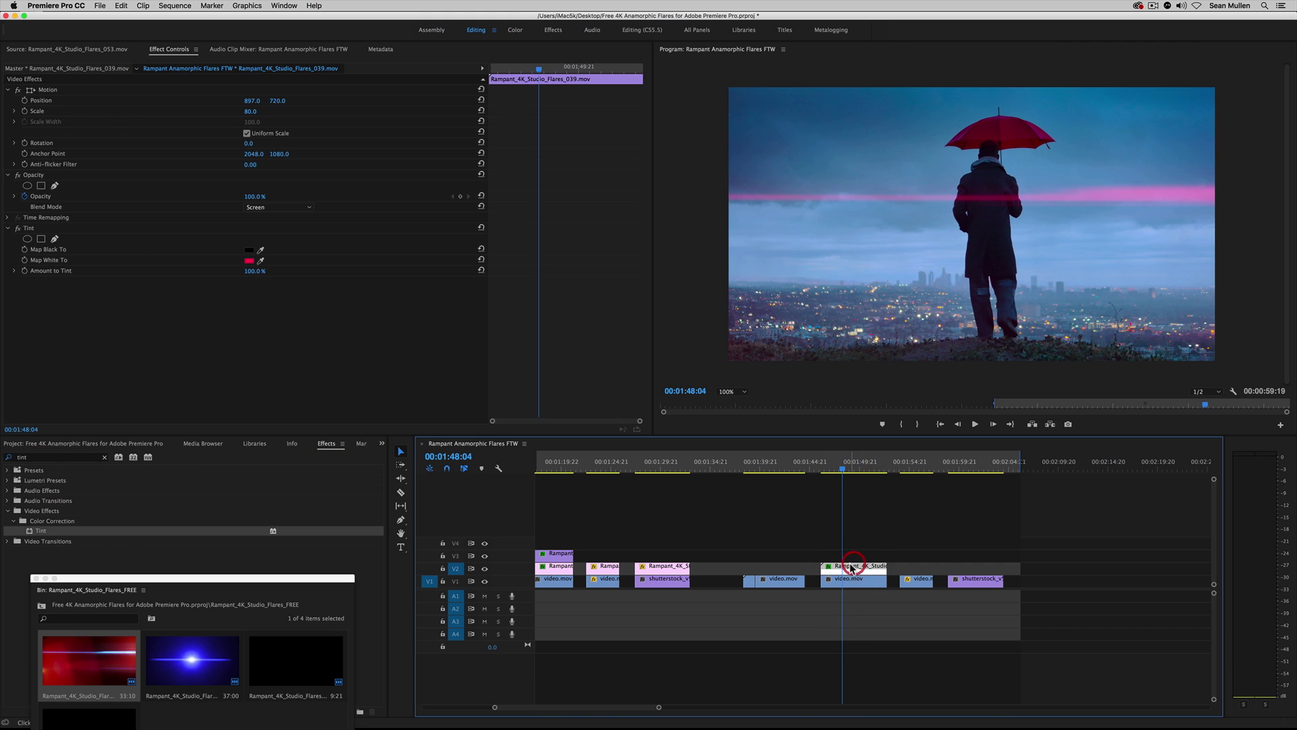
{"action": "left_click", "coordinate": [33, 229]}
{"action": "key", "text": "BackSpace"}
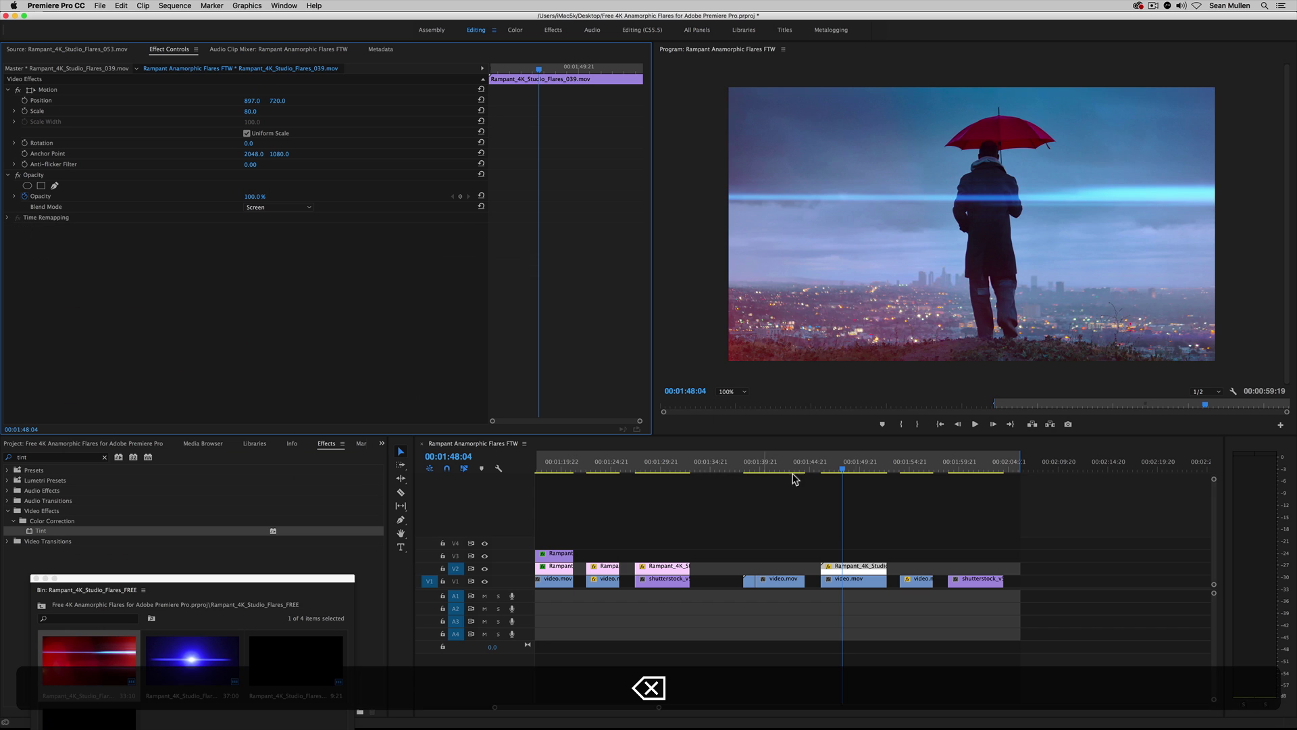
Set the speed of the V2 flare 039 above the umbrella shot to 400% and extend it to the shot's end.
{"action": "left_click", "coordinate": [840, 466]}
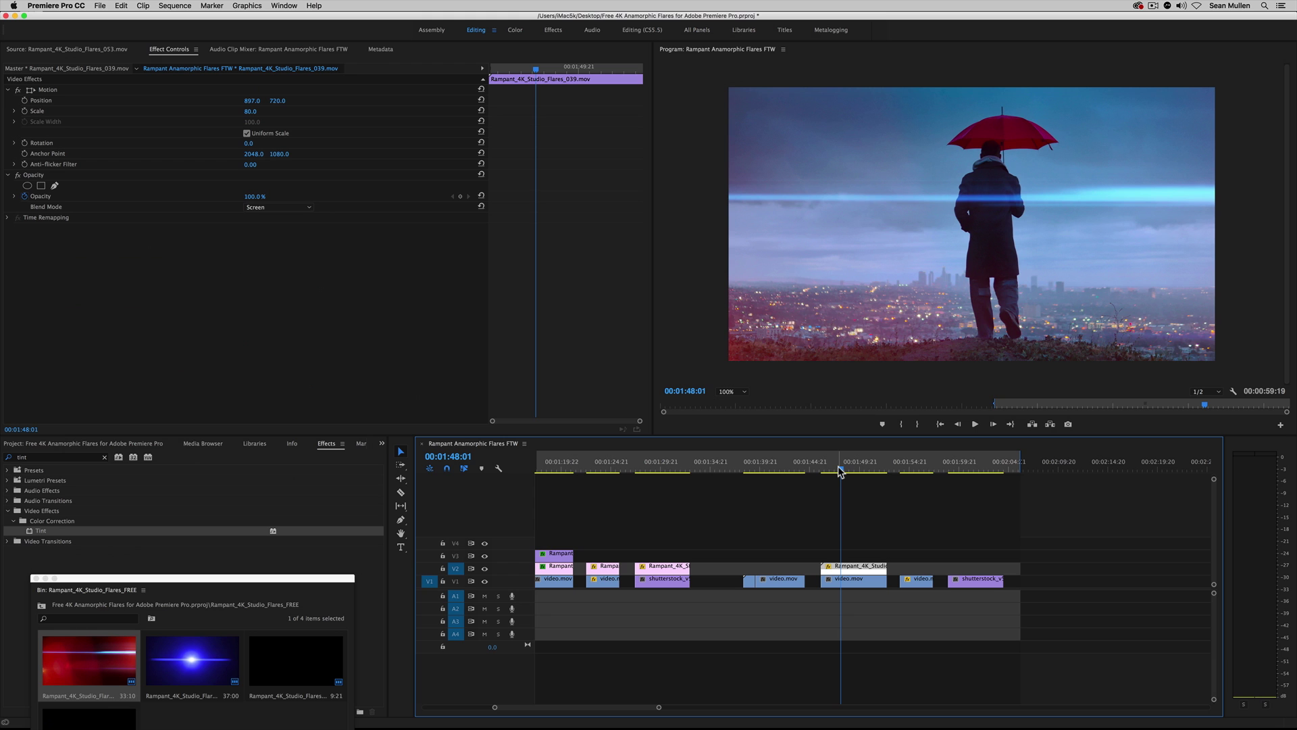
{"action": "right_click", "coordinate": [861, 571]}
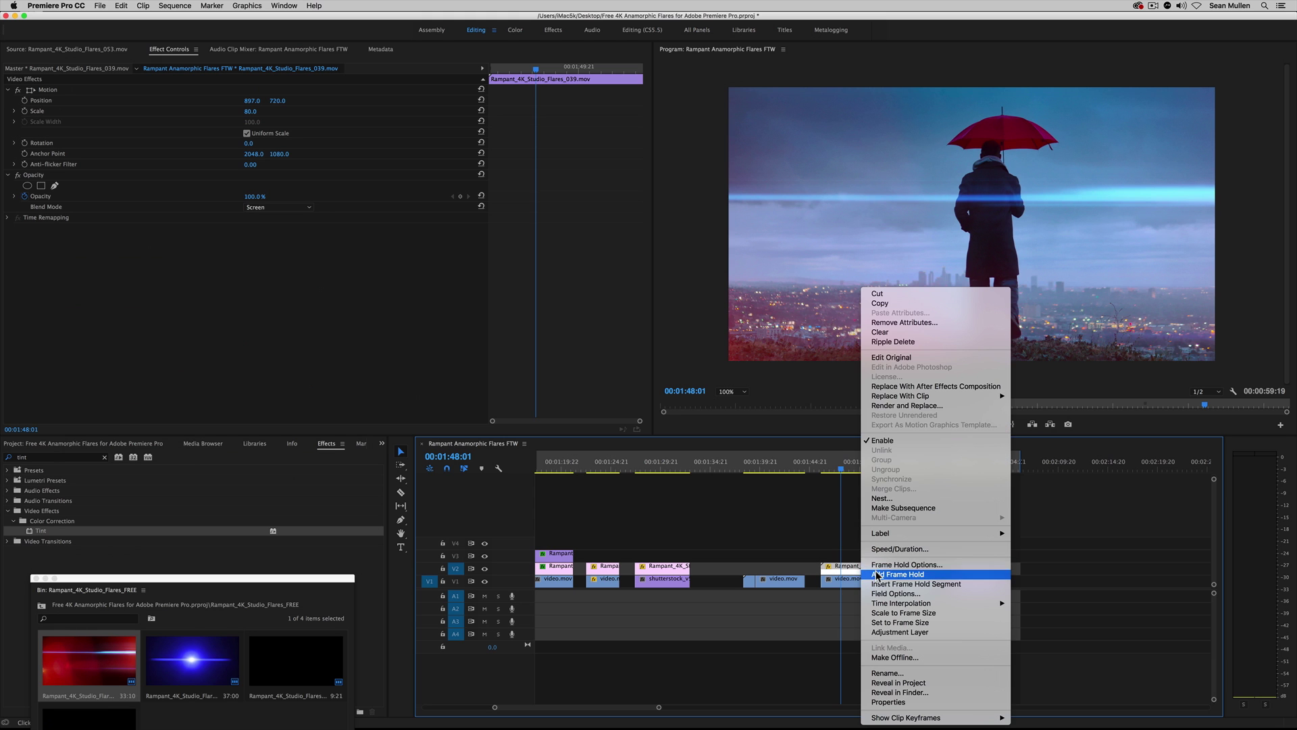
{"action": "left_click", "coordinate": [882, 552]}
{"action": "type", "text": "400"}
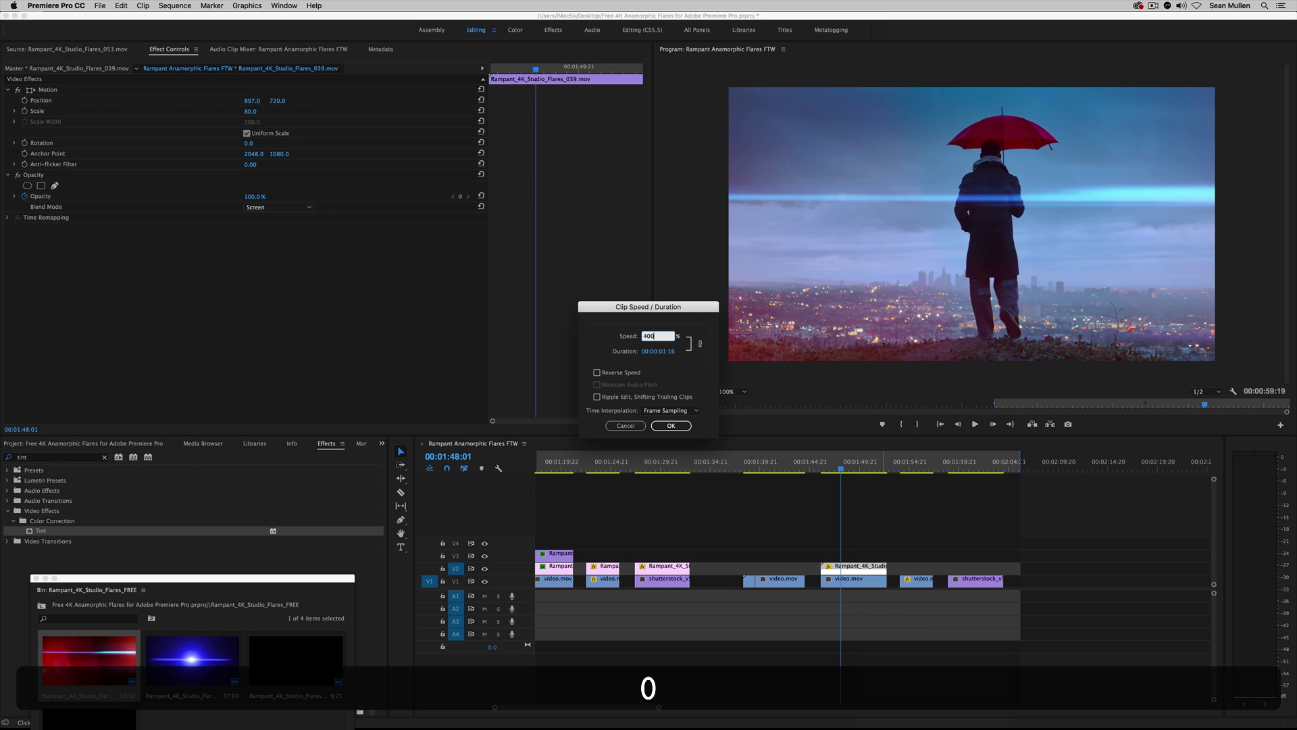
{"action": "key", "text": "Return"}
{"action": "left_click_drag", "start_coordinate": [847, 567], "coordinate": [887, 568]}
Play back the umbrella shot from its start to review the faster flare, and undo the last change.
{"action": "left_click", "coordinate": [823, 470]}
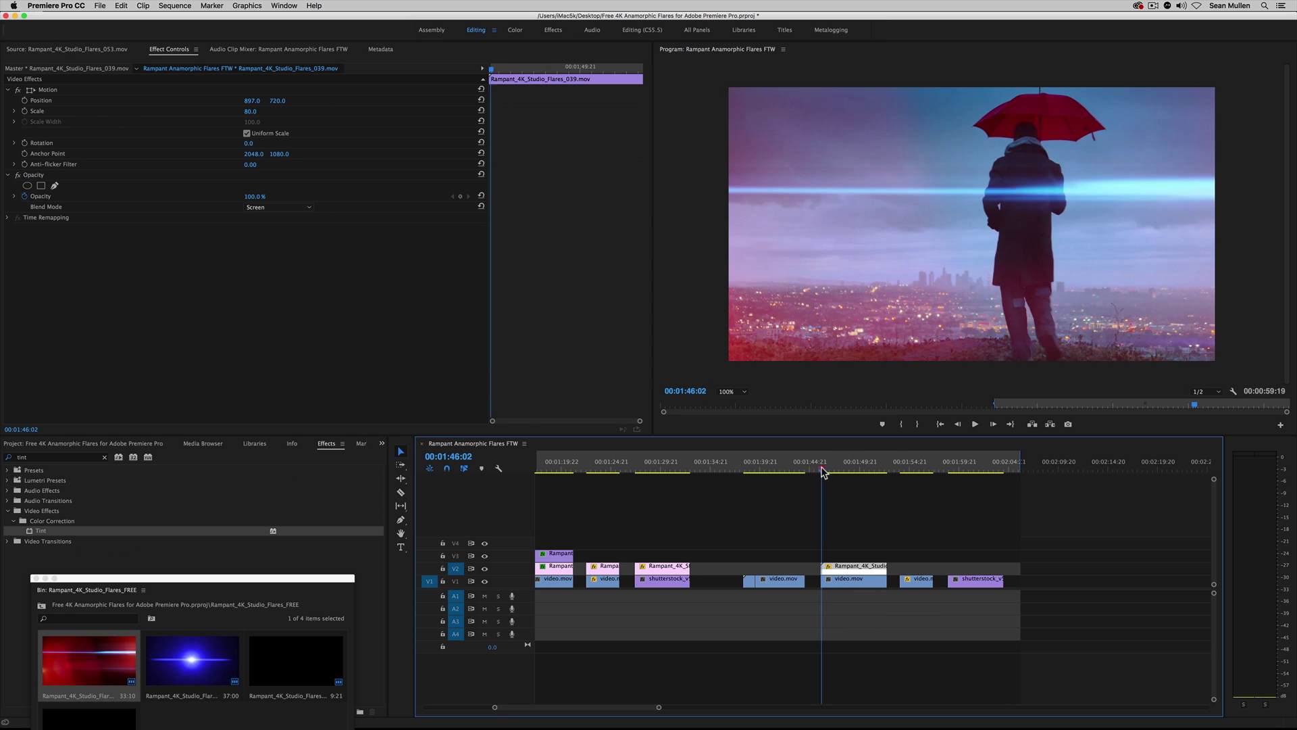
{"action": "key", "text": "space"}
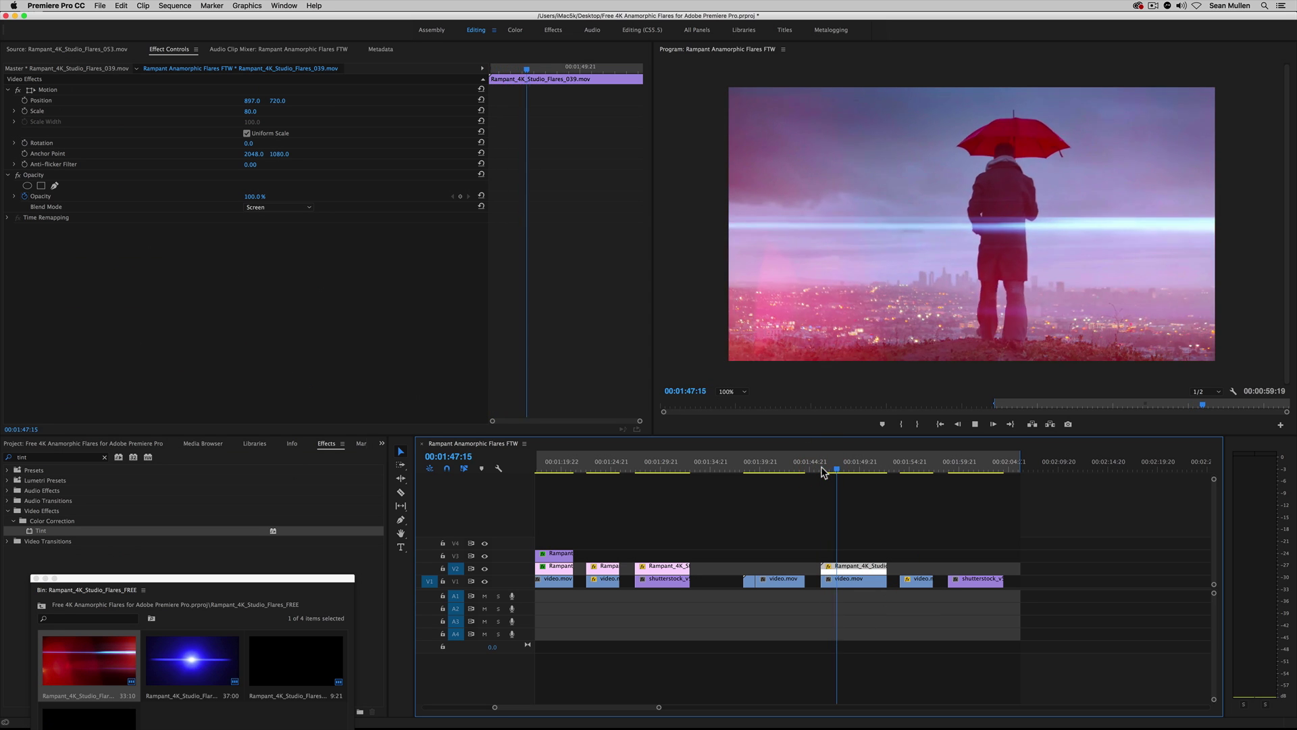
{"action": "key", "text": "space"}
{"action": "key", "text": "super+z"}
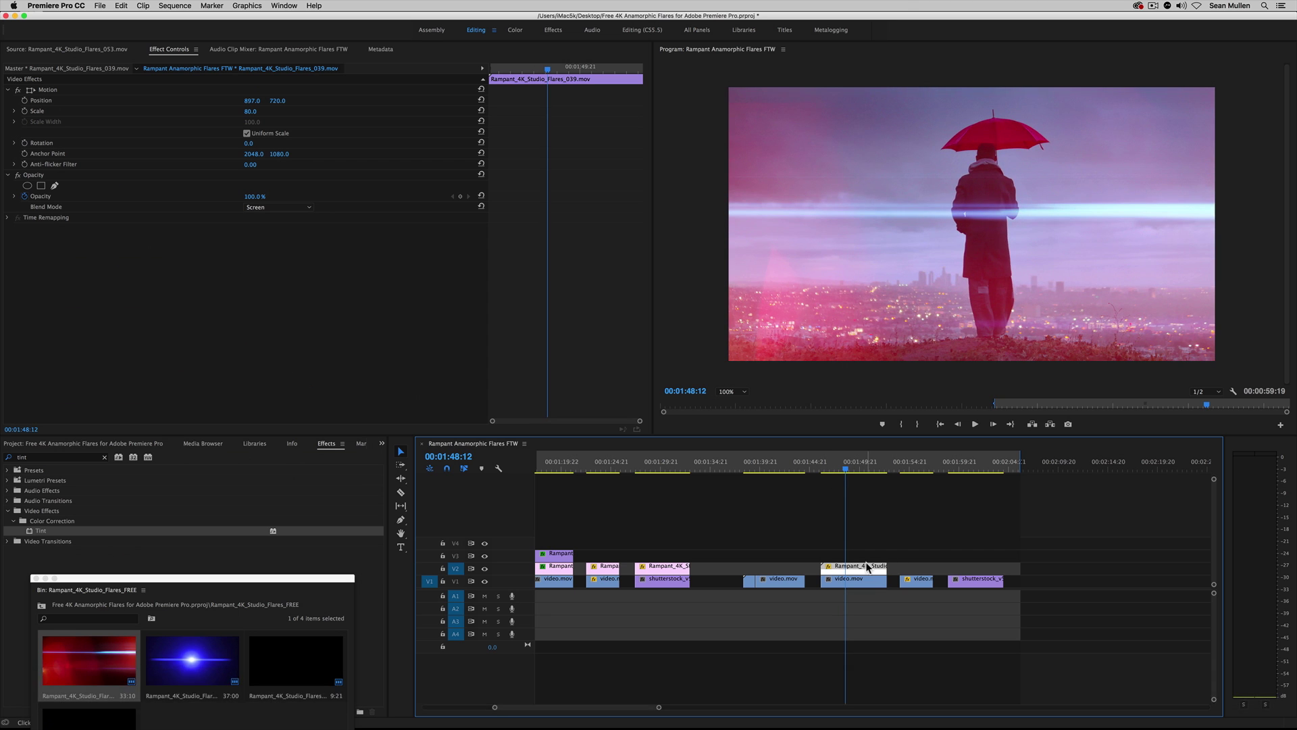
Extend flare 039 to the end of the umbrella shot and slip its footage within the clip.
{"action": "left_click_drag", "start_coordinate": [834, 569], "coordinate": [888, 569]}
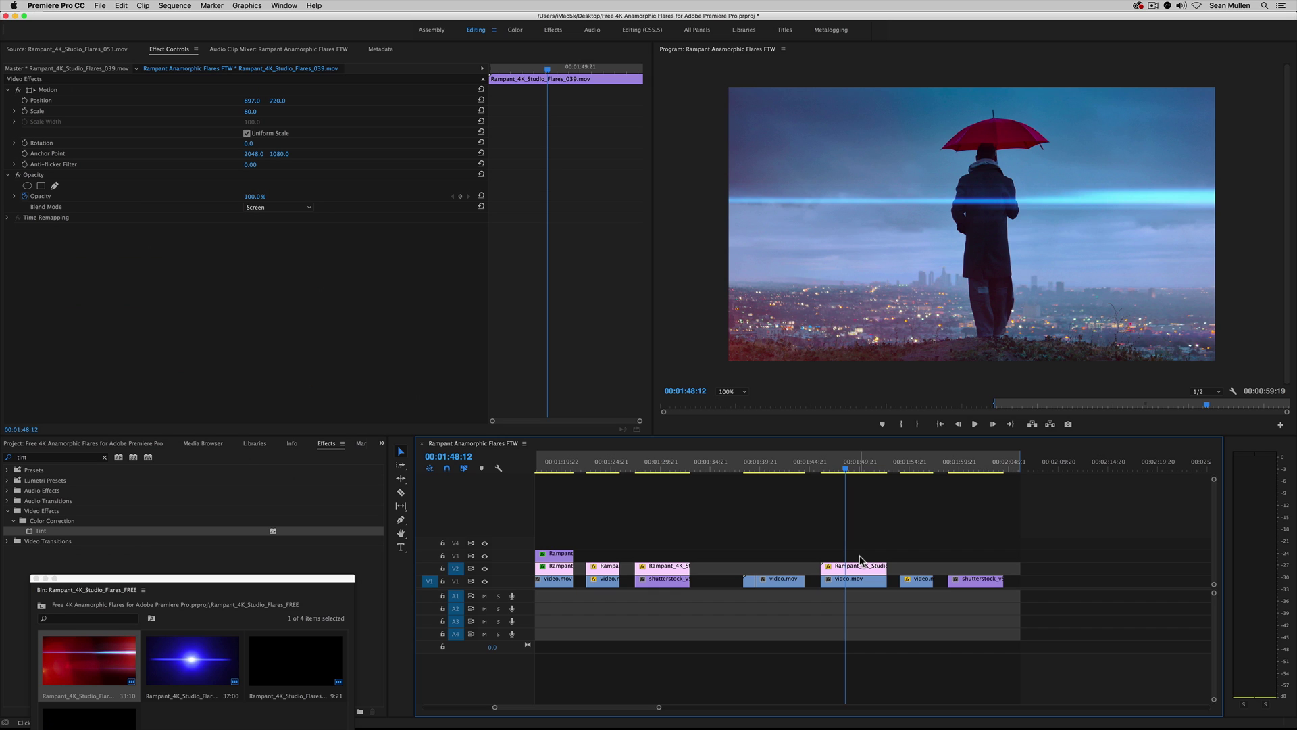
{"action": "left_click", "coordinate": [401, 507]}
{"action": "left_click_drag", "start_coordinate": [866, 569], "coordinate": [838, 594]}
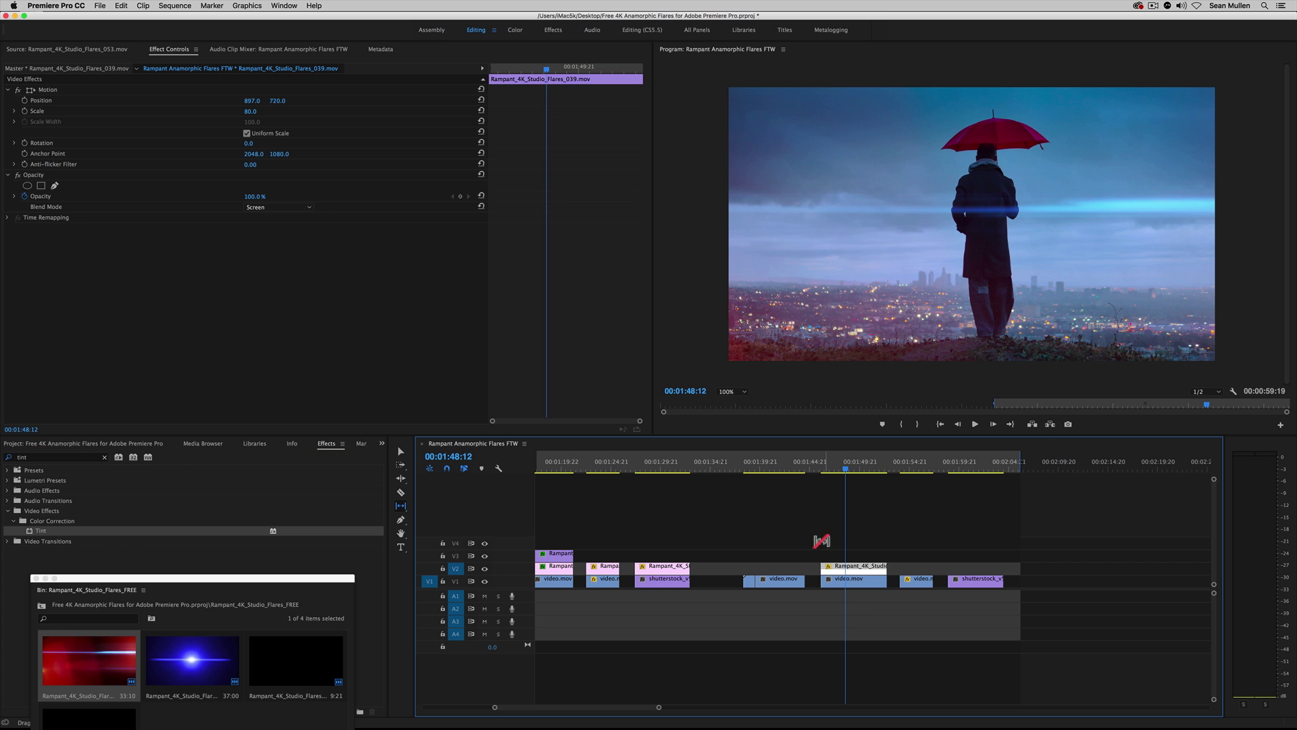
{"action": "left_click_drag", "start_coordinate": [862, 566], "coordinate": [789, 570]}
Replace the umbrella shot's flare with Rampant_4K_Studio_Flares_153 from the bin, keeping its settings, and slip its footage within the clip.
{"action": "left_click_drag", "start_coordinate": [322, 581], "coordinate": [350, 371]}
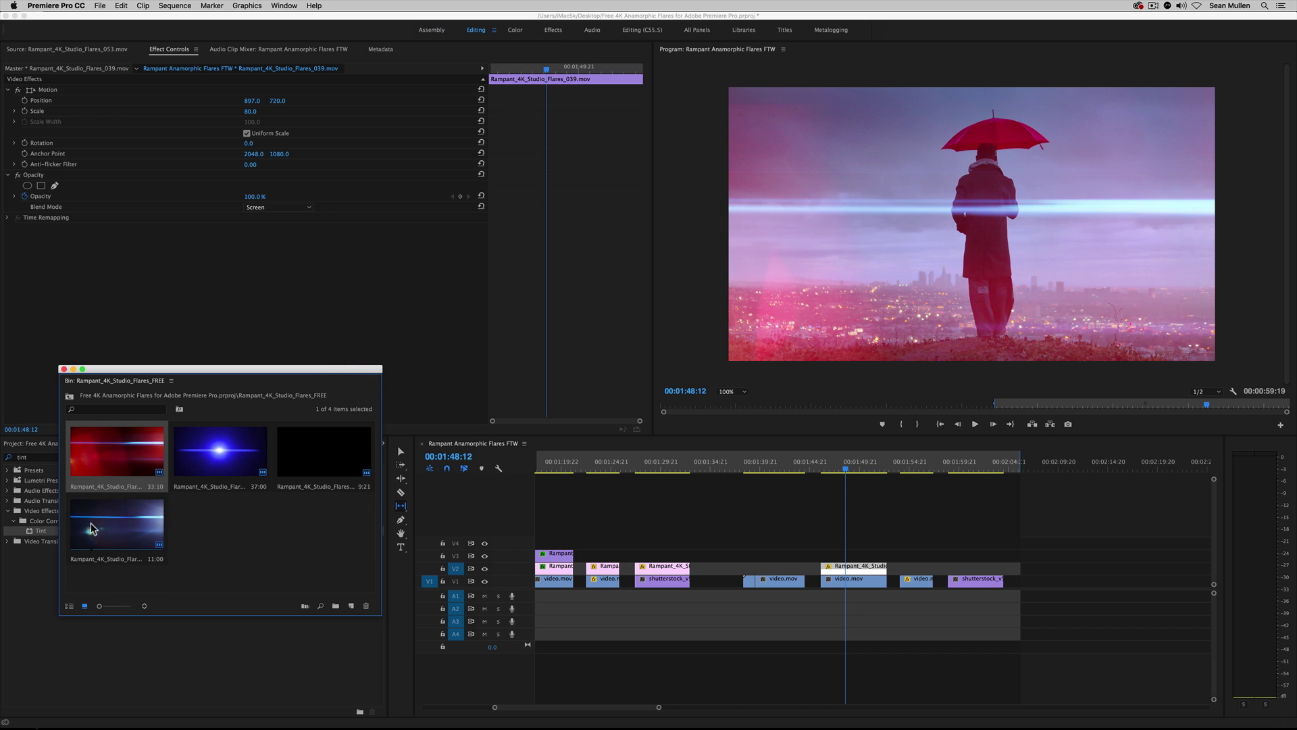
{"action": "left_click_drag", "start_coordinate": [317, 454], "coordinate": [851, 570]}
{"action": "mouse_move", "coordinate": [845, 469]}
{"action": "left_mouse_down"}
{"action": "mouse_move", "coordinate": [894, 476]}
{"action": "mouse_move", "coordinate": [838, 473]}
{"action": "mouse_move", "coordinate": [880, 472]}
{"action": "mouse_move", "coordinate": [859, 469]}
{"action": "left_mouse_up"}
{"action": "left_click_drag", "start_coordinate": [868, 570], "coordinate": [783, 555]}
Play back and scrub through the umbrella shot to review flare 153.
{"action": "left_click", "coordinate": [833, 466]}
{"action": "key", "text": "space"}
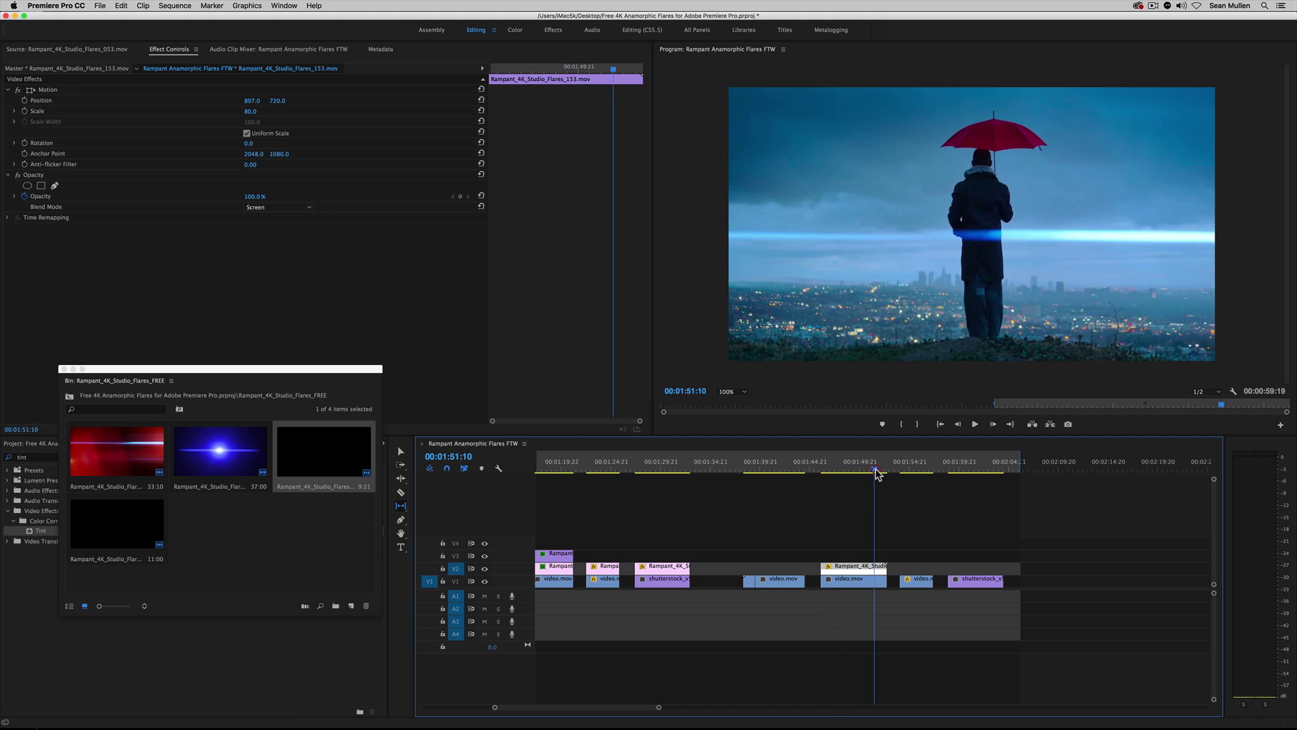
{"action": "key", "text": "space"}
{"action": "left_click_drag", "start_coordinate": [876, 473], "coordinate": [871, 473]}
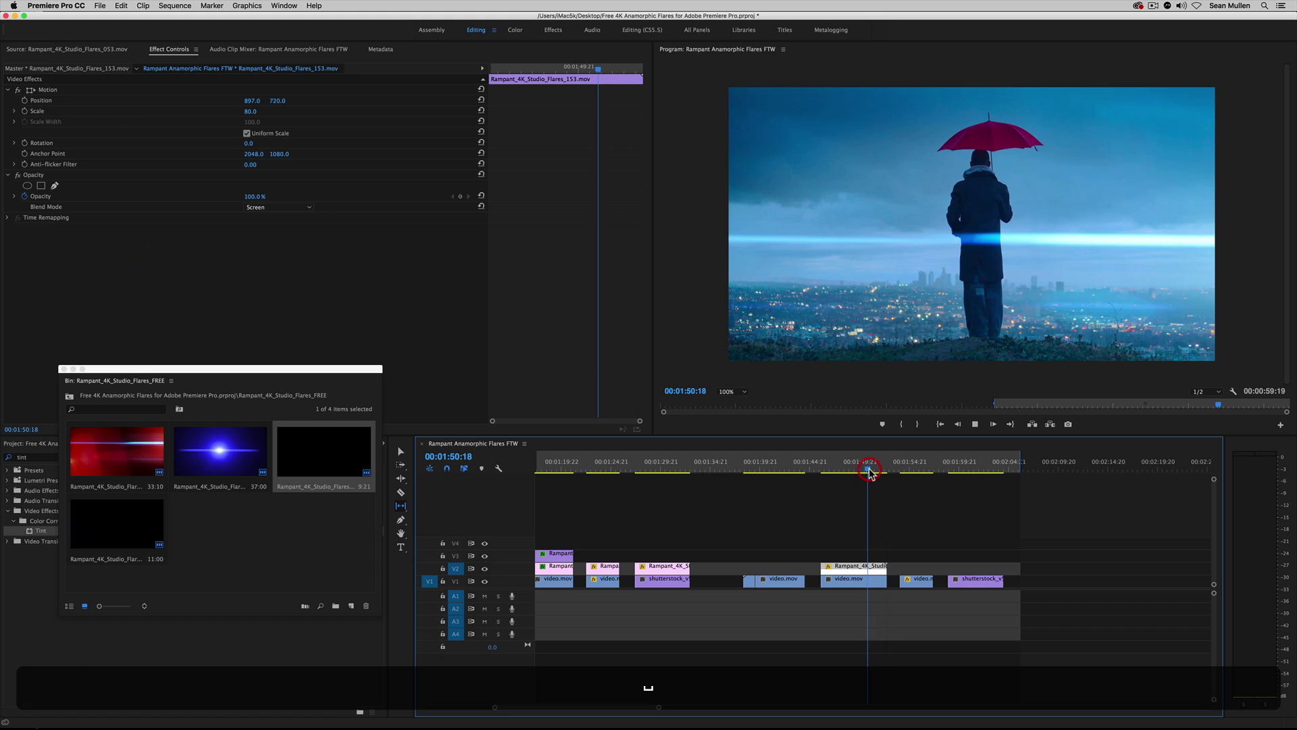
{"action": "left_click", "coordinate": [871, 467]}
Slip the flare 153 footage within its clip again, checking it by playing the umbrella shot, and save the project.
{"action": "left_click_drag", "start_coordinate": [859, 566], "coordinate": [761, 558]}
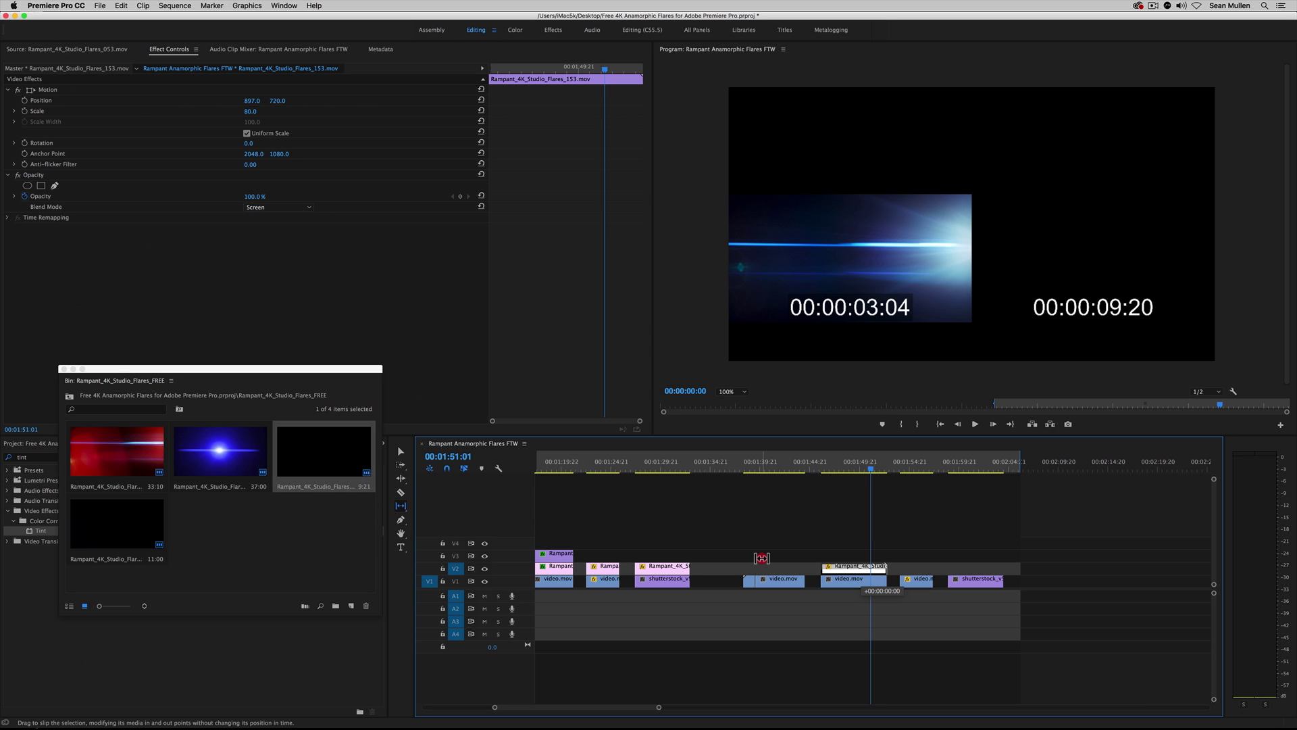
{"action": "left_click_drag", "start_coordinate": [819, 560], "coordinate": [883, 567]}
{"action": "left_click_drag", "start_coordinate": [838, 466], "coordinate": [824, 471]}
{"action": "key", "text": "space"}
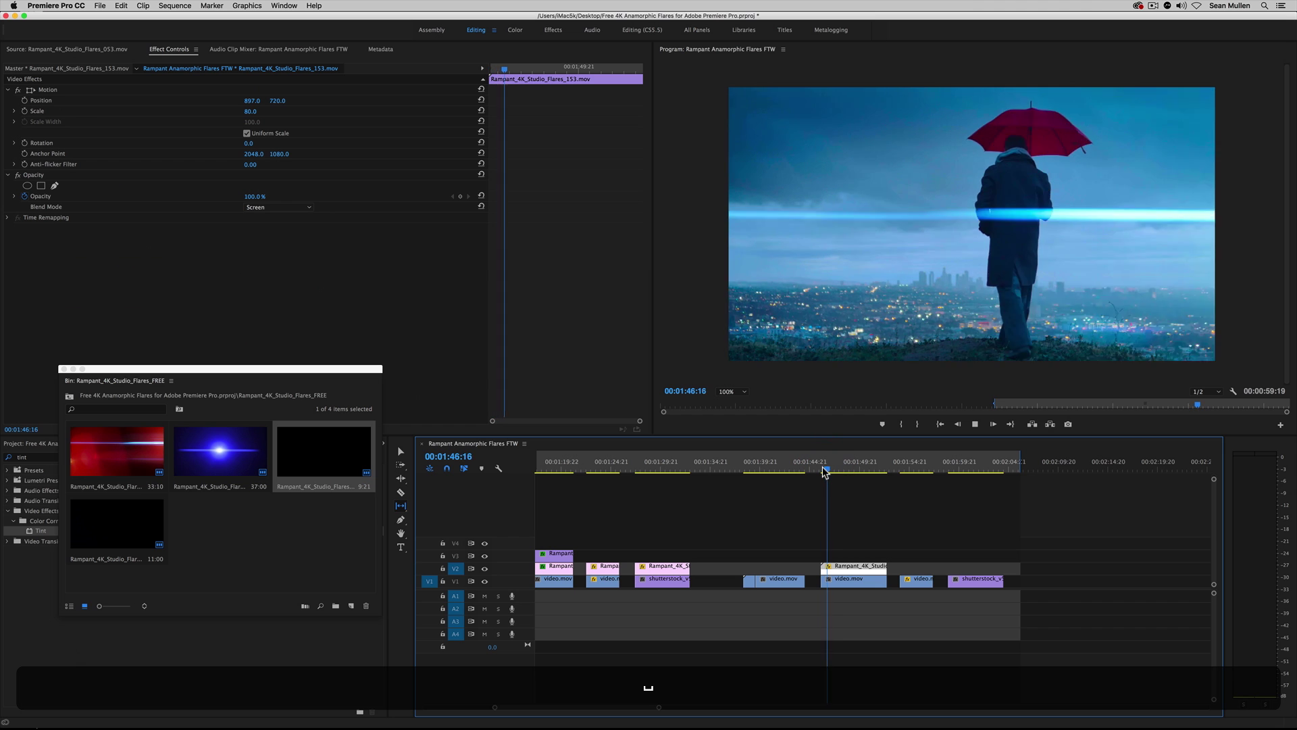
{"action": "key", "text": "space"}
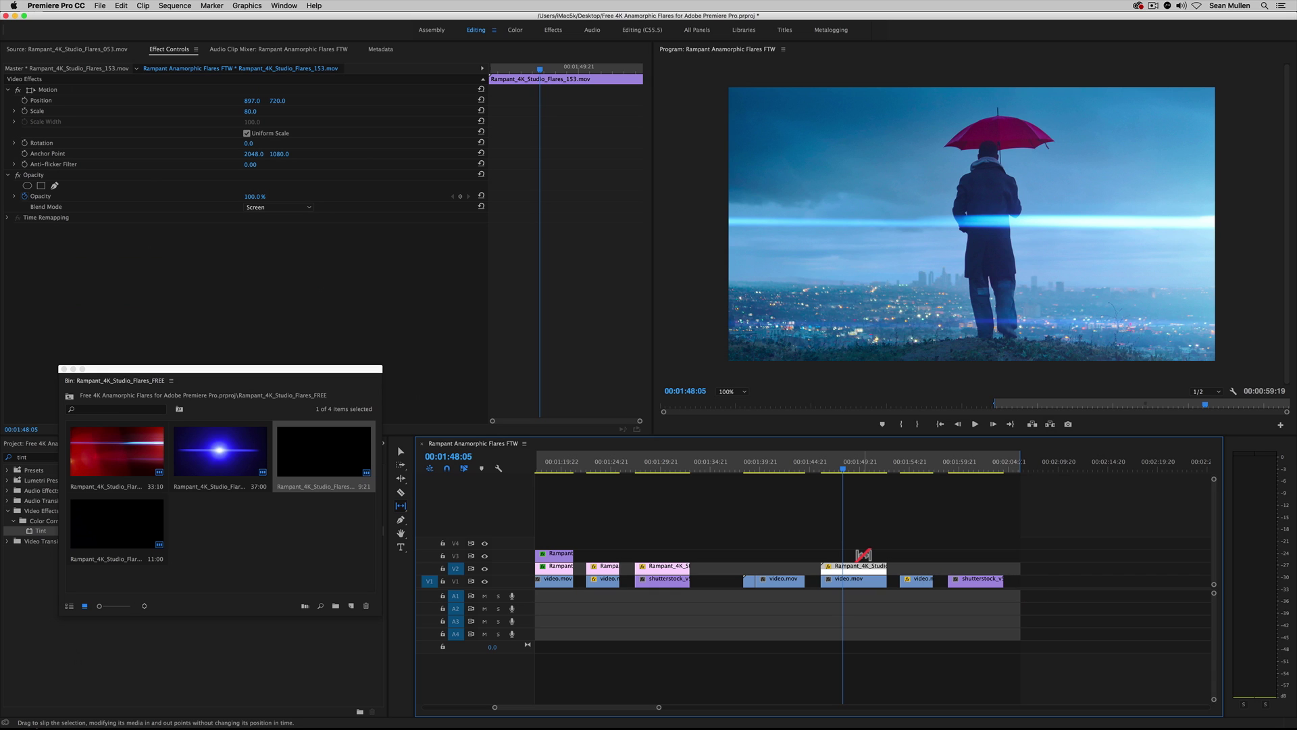
{"action": "key", "text": "super+s"}
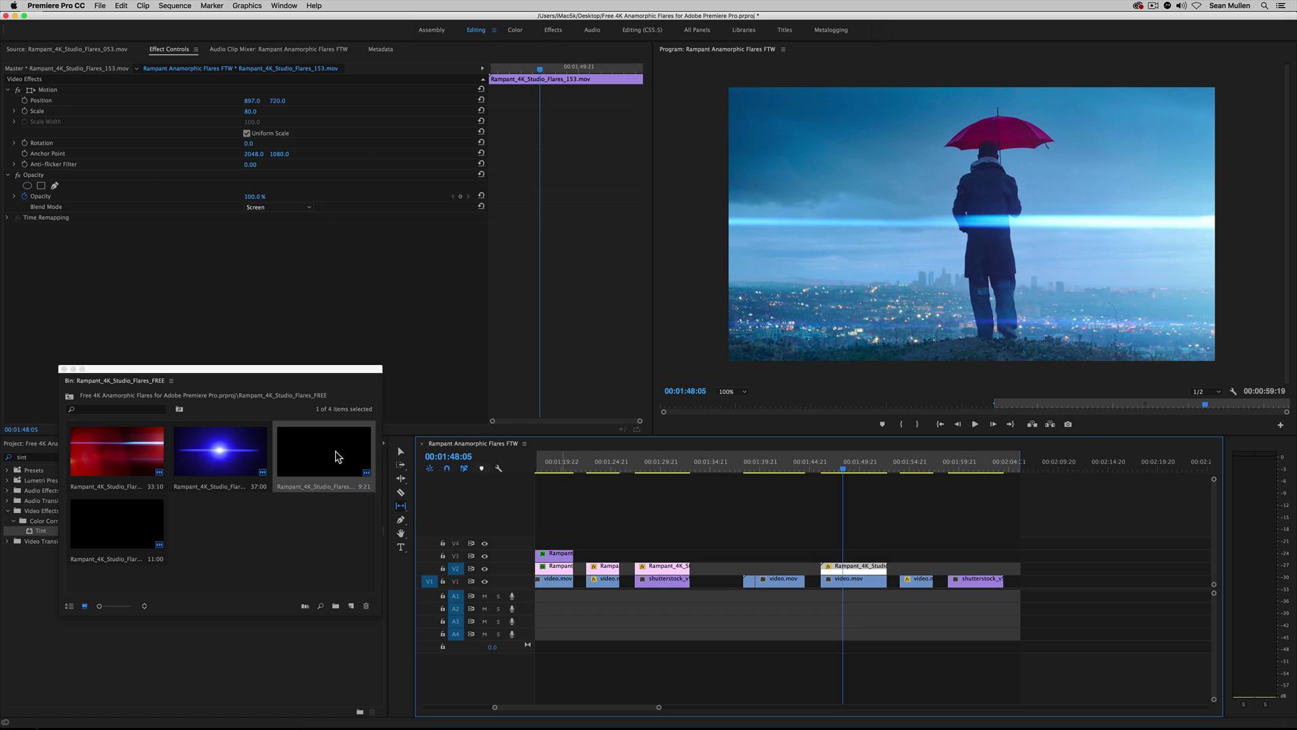
Close the flare bin and copy the short flare 039 clip from the earlier shot to V2 above the rifle shot.
{"action": "left_click", "coordinate": [63, 368]}
{"action": "mouse_move", "coordinate": [599, 461]}
{"action": "left_mouse_down"}
{"action": "mouse_move", "coordinate": [611, 462]}
{"action": "mouse_move", "coordinate": [581, 463]}
{"action": "mouse_move", "coordinate": [608, 465]}
{"action": "left_mouse_up"}
{"action": "left_click", "coordinate": [401, 451]}
{"action": "left_click", "coordinate": [630, 544]}
{"action": "left_click_drag", "start_coordinate": [611, 565], "coordinate": [919, 548]}
Play back the rifle shot from its start to review the copied flare 039.
{"action": "left_click", "coordinate": [899, 465]}
{"action": "key", "text": "space"}
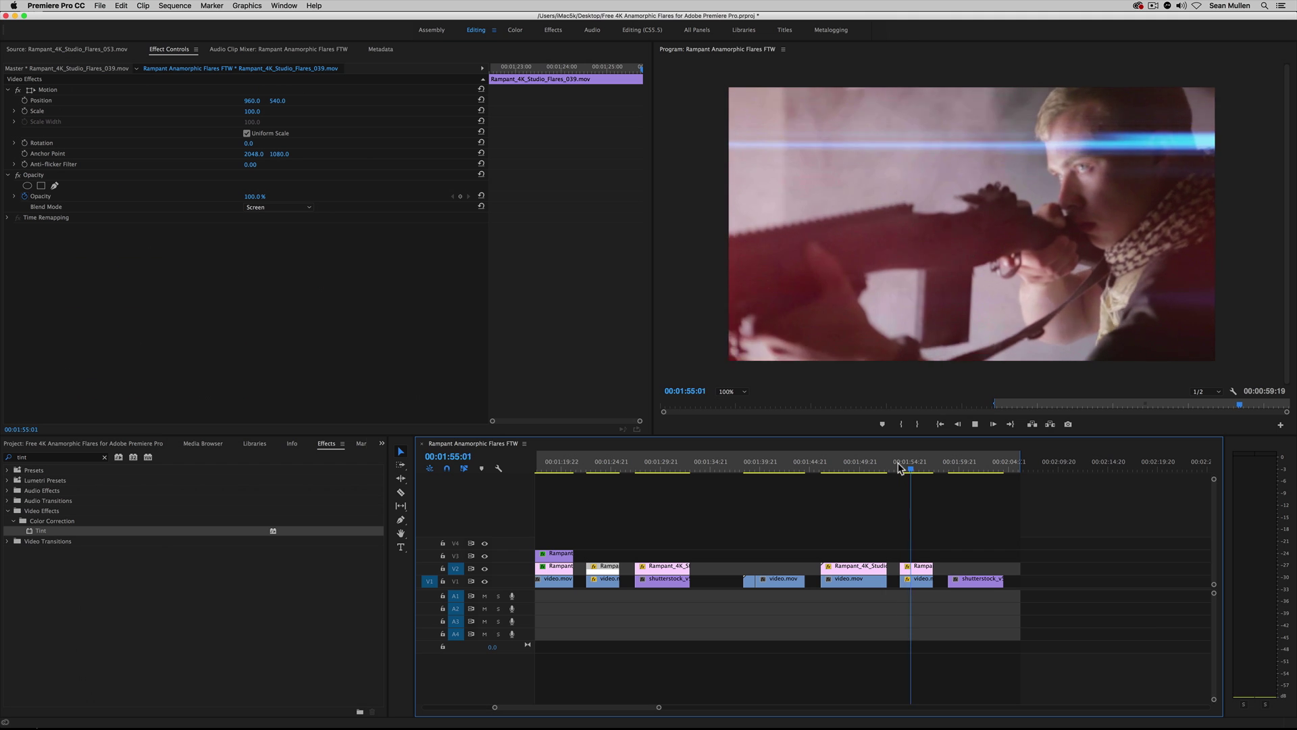
{"action": "key", "text": "space"}
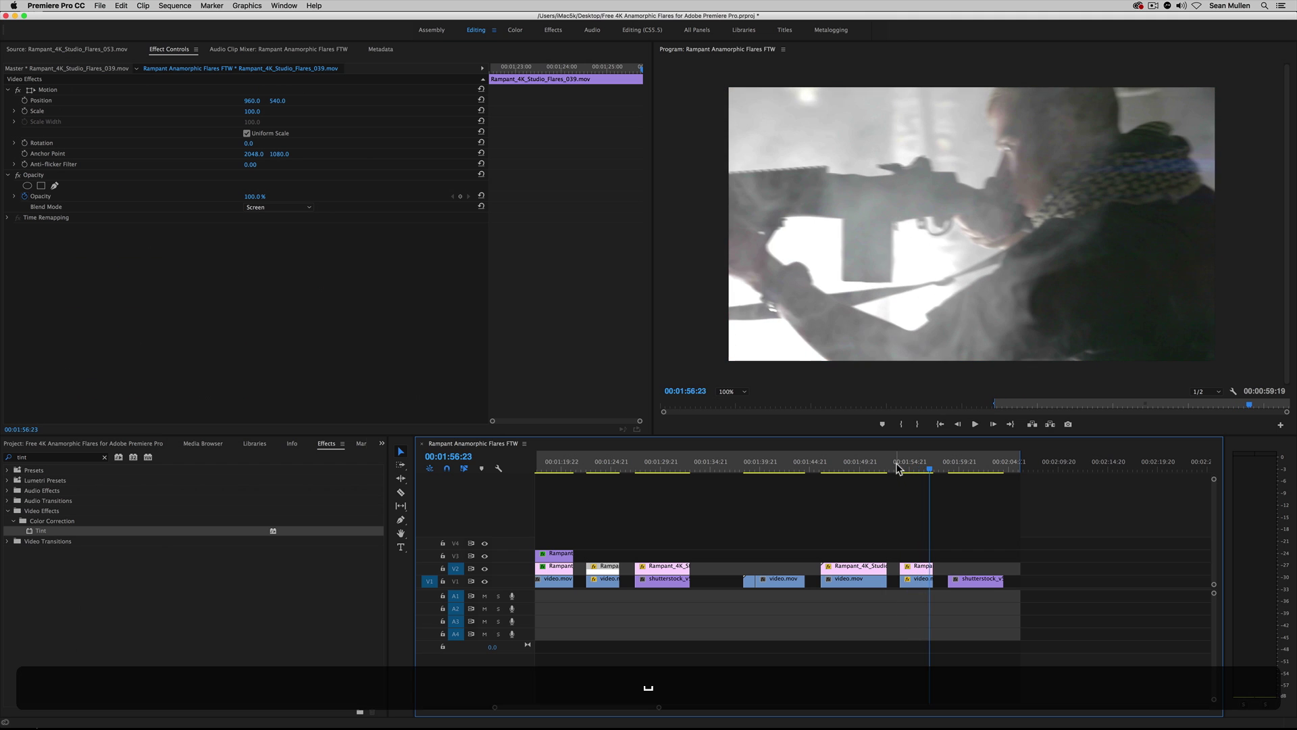
{"action": "left_click_drag", "start_coordinate": [919, 466], "coordinate": [908, 475]}
{"action": "key", "text": "space"}
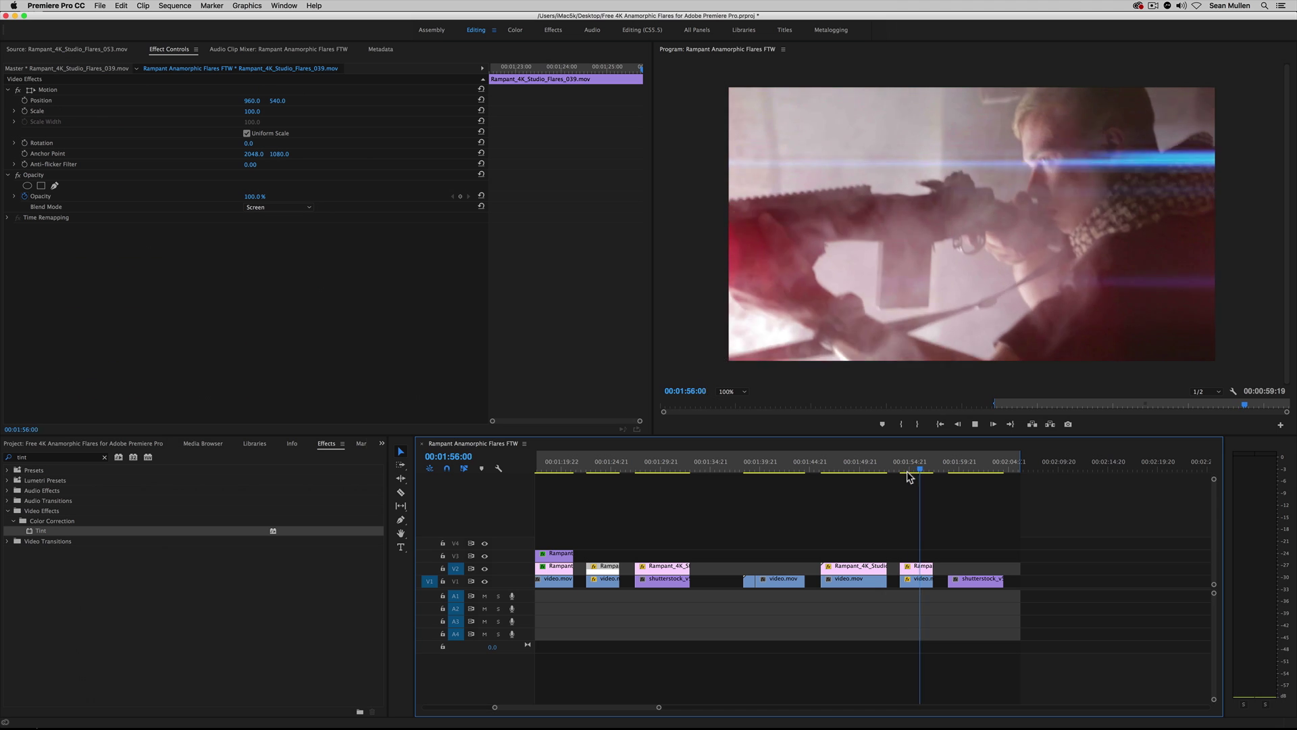
{"action": "key", "text": "space"}
{"action": "left_click", "coordinate": [903, 469]}
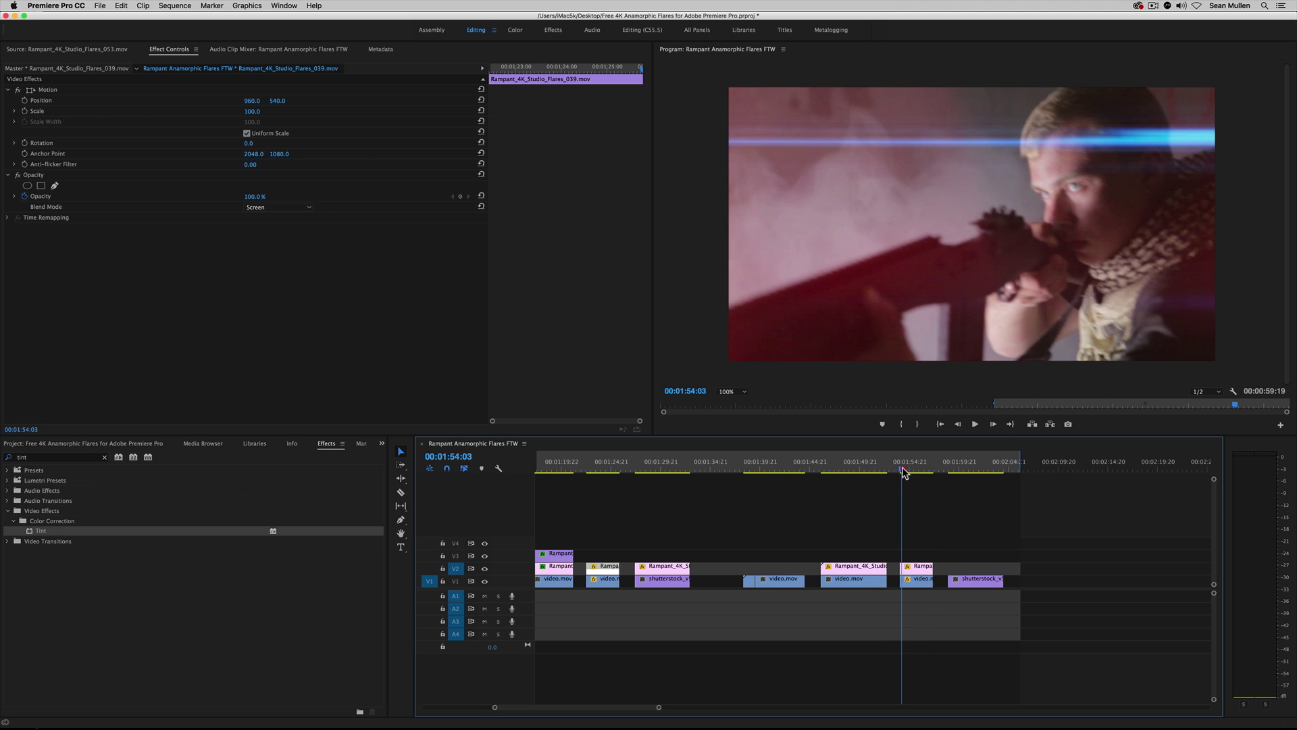
Undo the flare's placement above the rifle shot and play back the shot without it.
{"action": "key", "text": "super+z"}
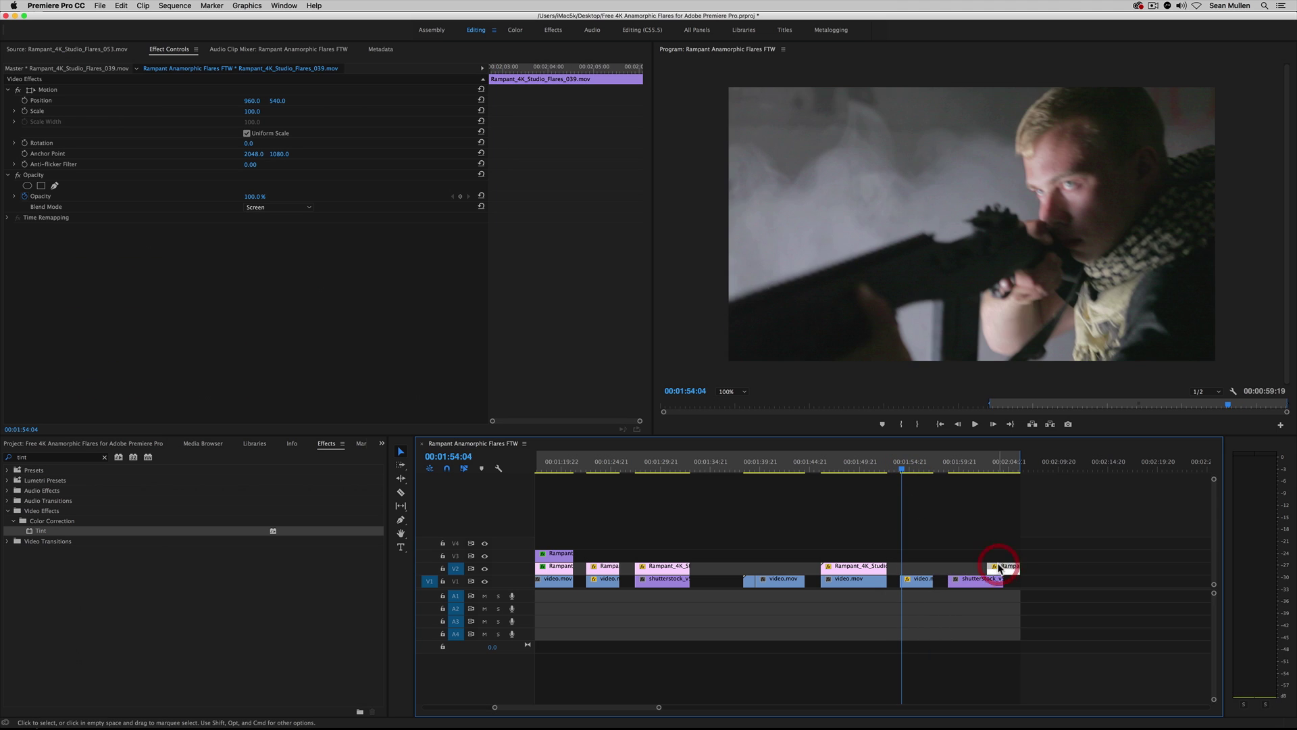
{"action": "key", "text": "space"}
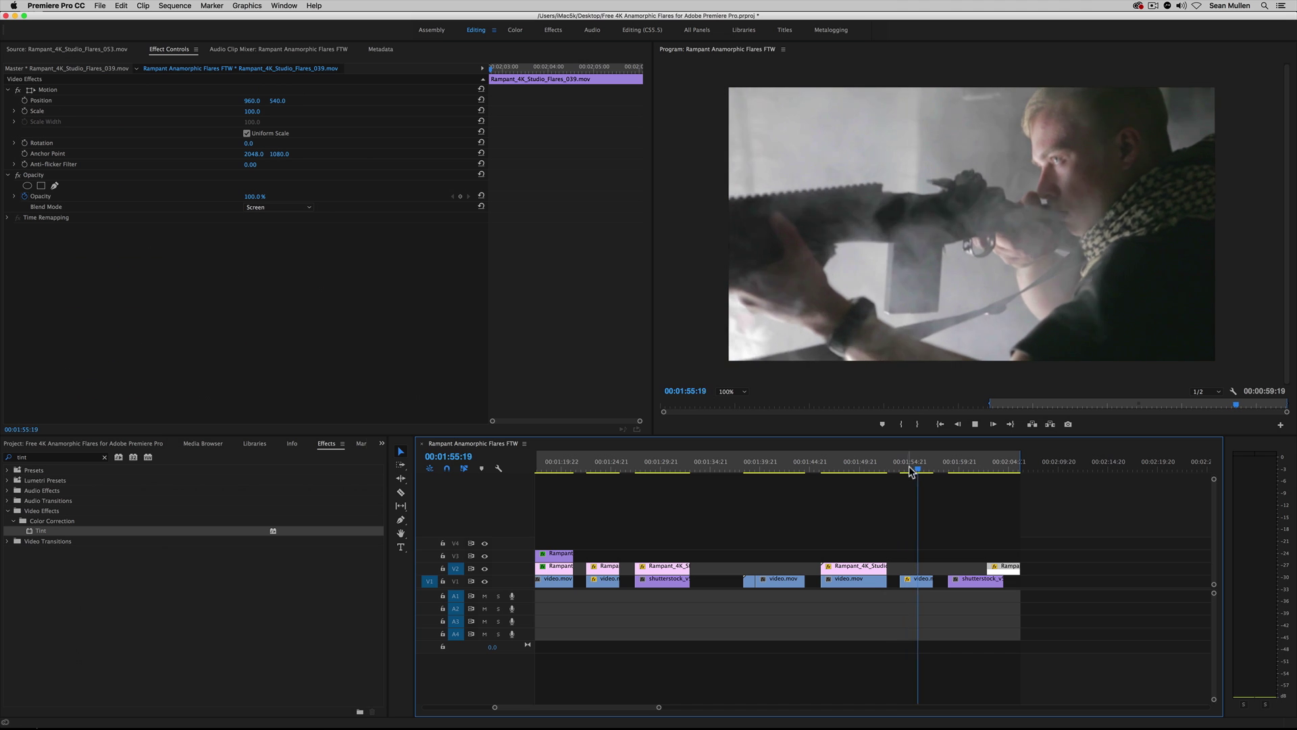
{"action": "key", "text": "space"}
{"action": "key", "text": "space"}
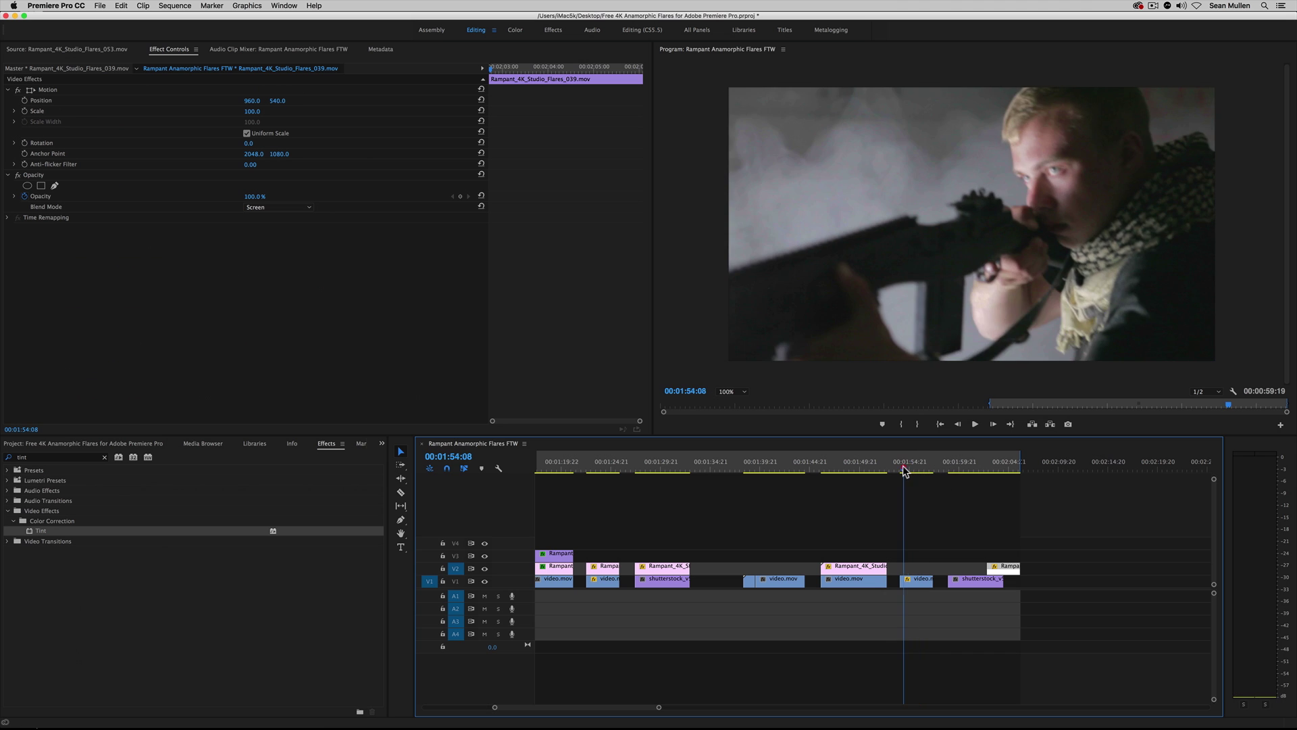
{"action": "left_click", "coordinate": [901, 468]}
Move the flare 039 copy on V2 back above the rifle shot and play back the combination.
{"action": "left_click_drag", "start_coordinate": [1010, 566], "coordinate": [924, 568]}
{"action": "left_click", "coordinate": [901, 468]}
{"action": "key", "text": "space"}
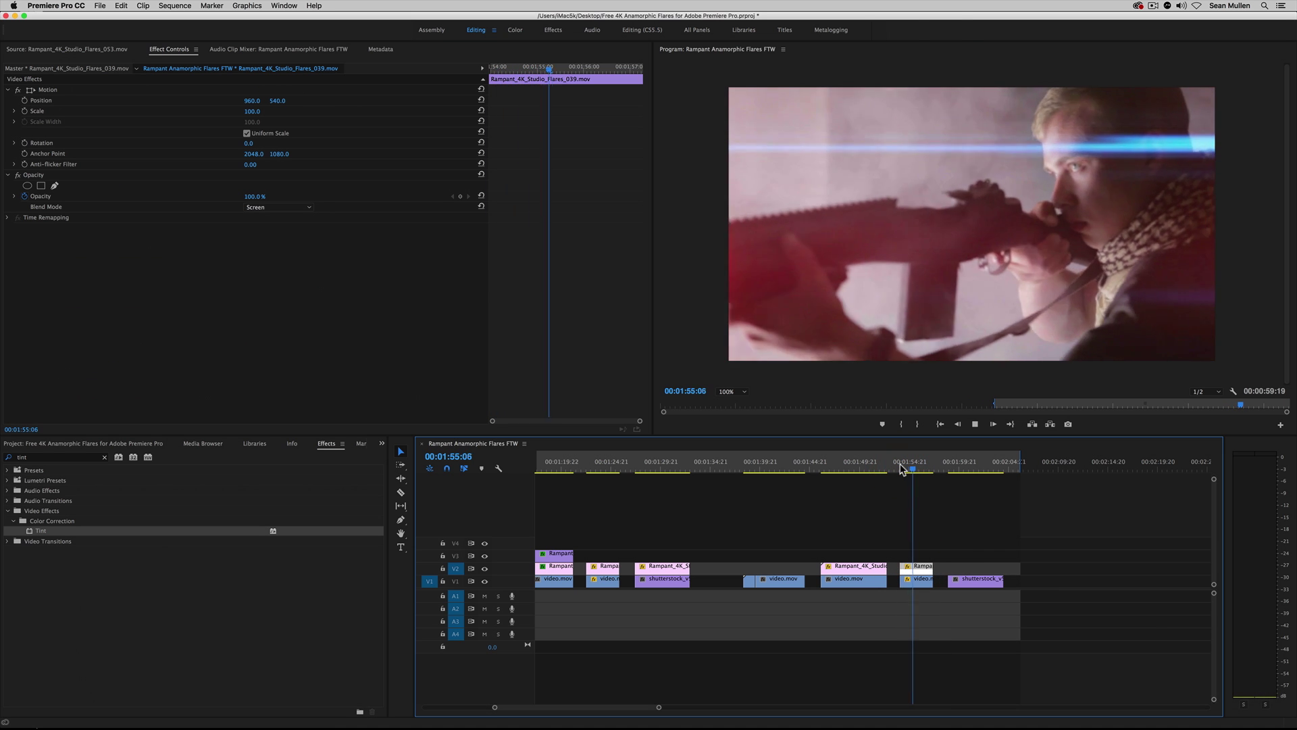
{"action": "key", "text": "space"}
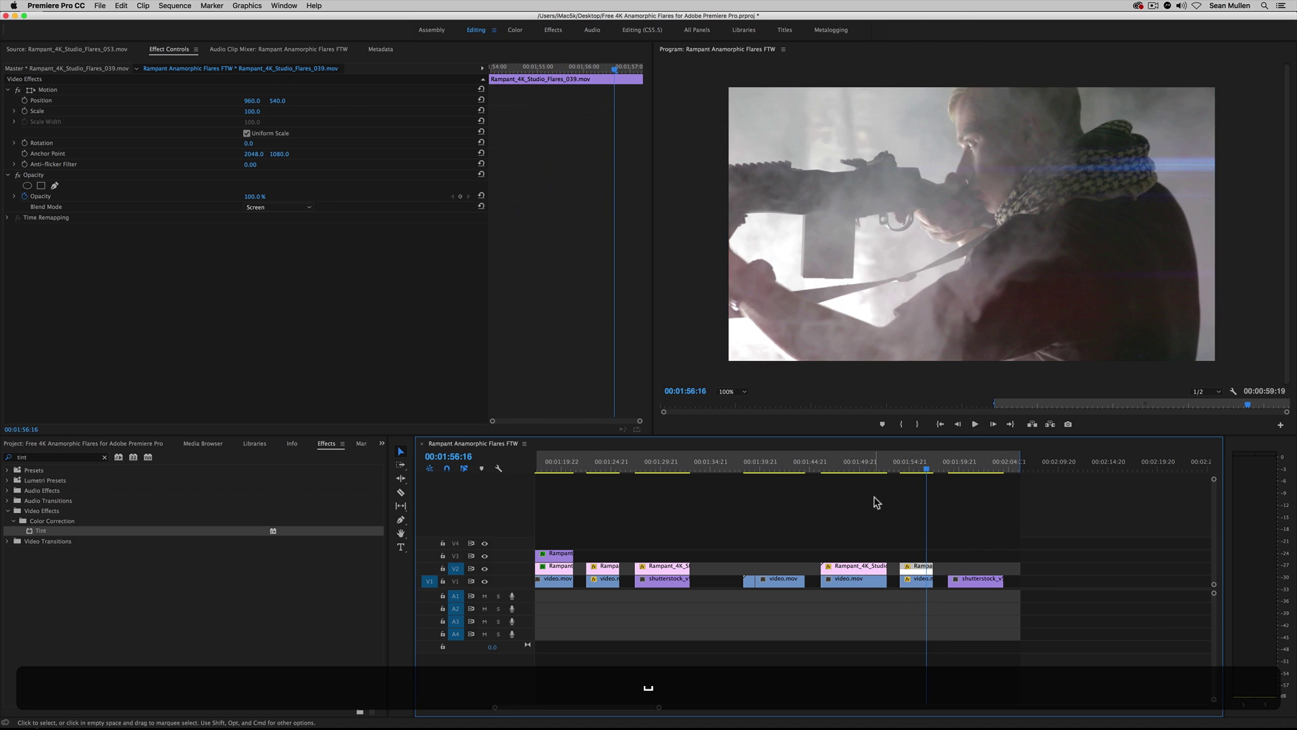
{"action": "left_click", "coordinate": [911, 469]}
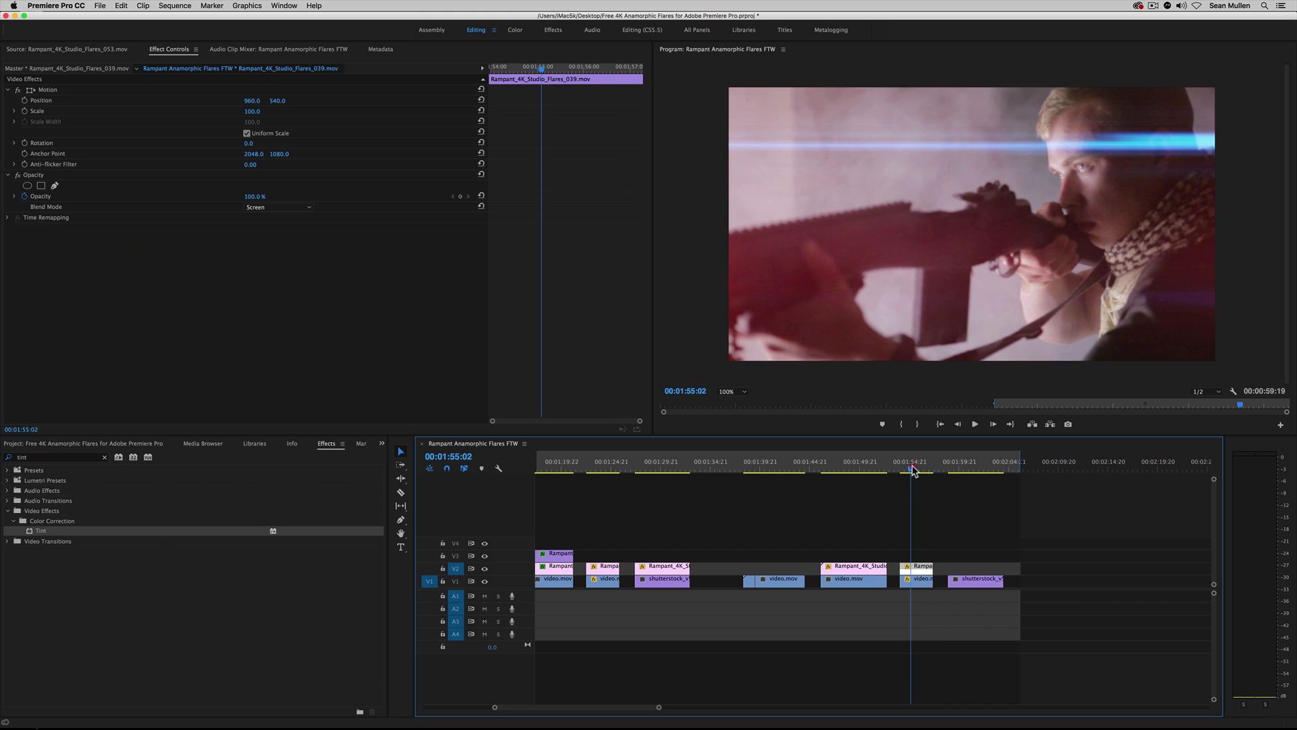
Slip the flare 039 footage within its clip above the rifle shot and play back the shot to check it.
{"action": "left_click", "coordinate": [401, 507]}
{"action": "left_click_drag", "start_coordinate": [919, 567], "coordinate": [951, 565]}
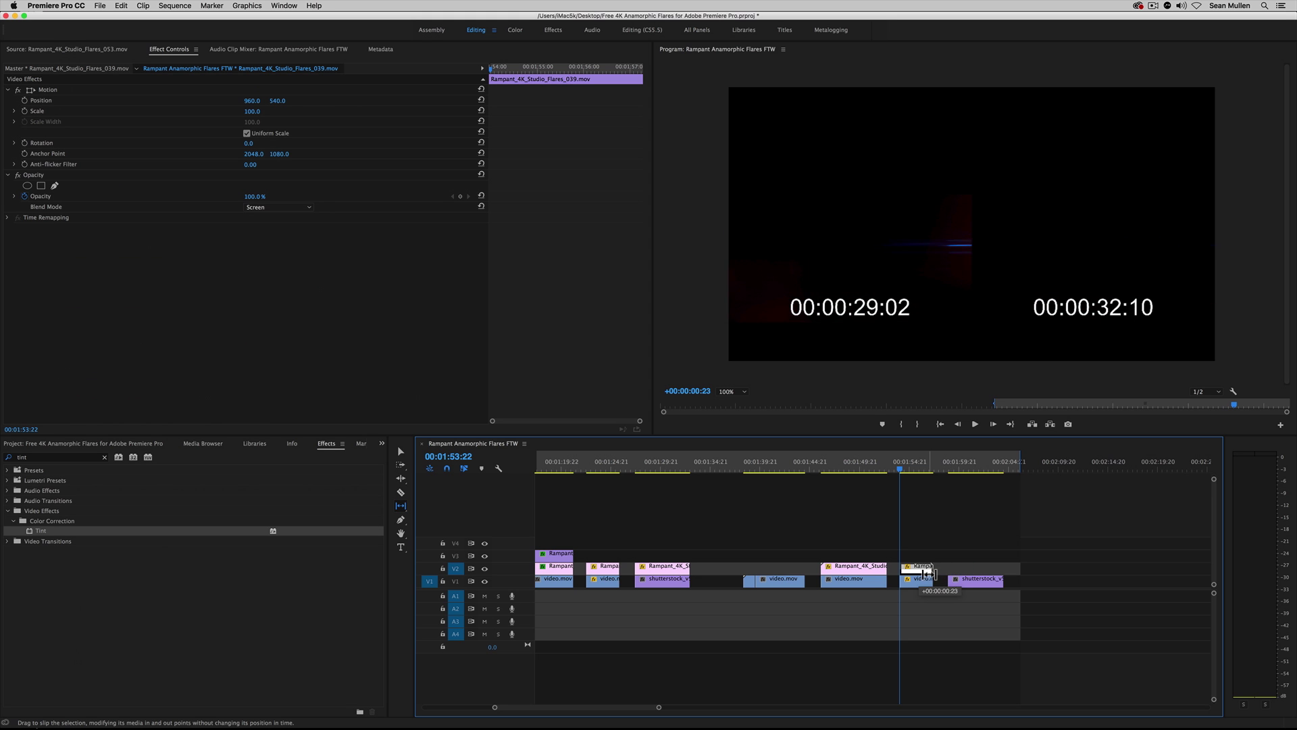
{"action": "left_click_drag", "start_coordinate": [957, 575], "coordinate": [941, 566]}
{"action": "key", "text": "space"}
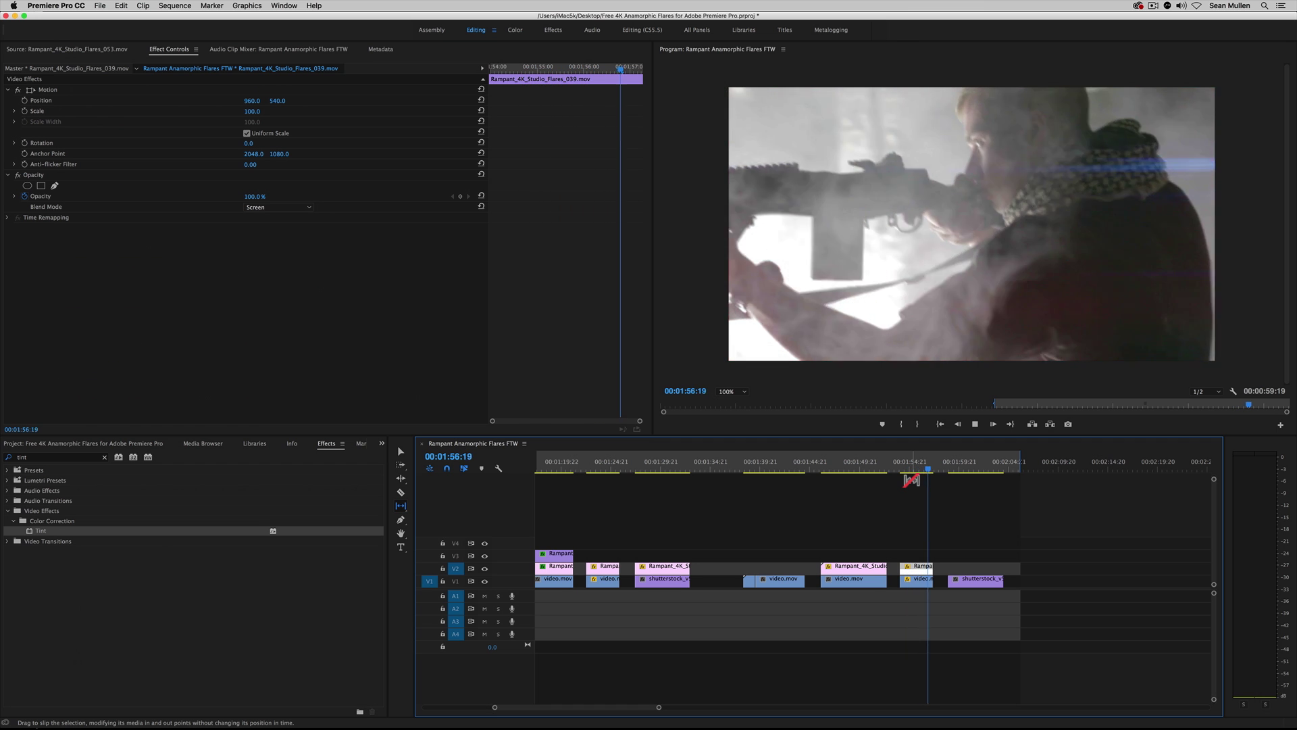
{"action": "left_click", "coordinate": [908, 464]}
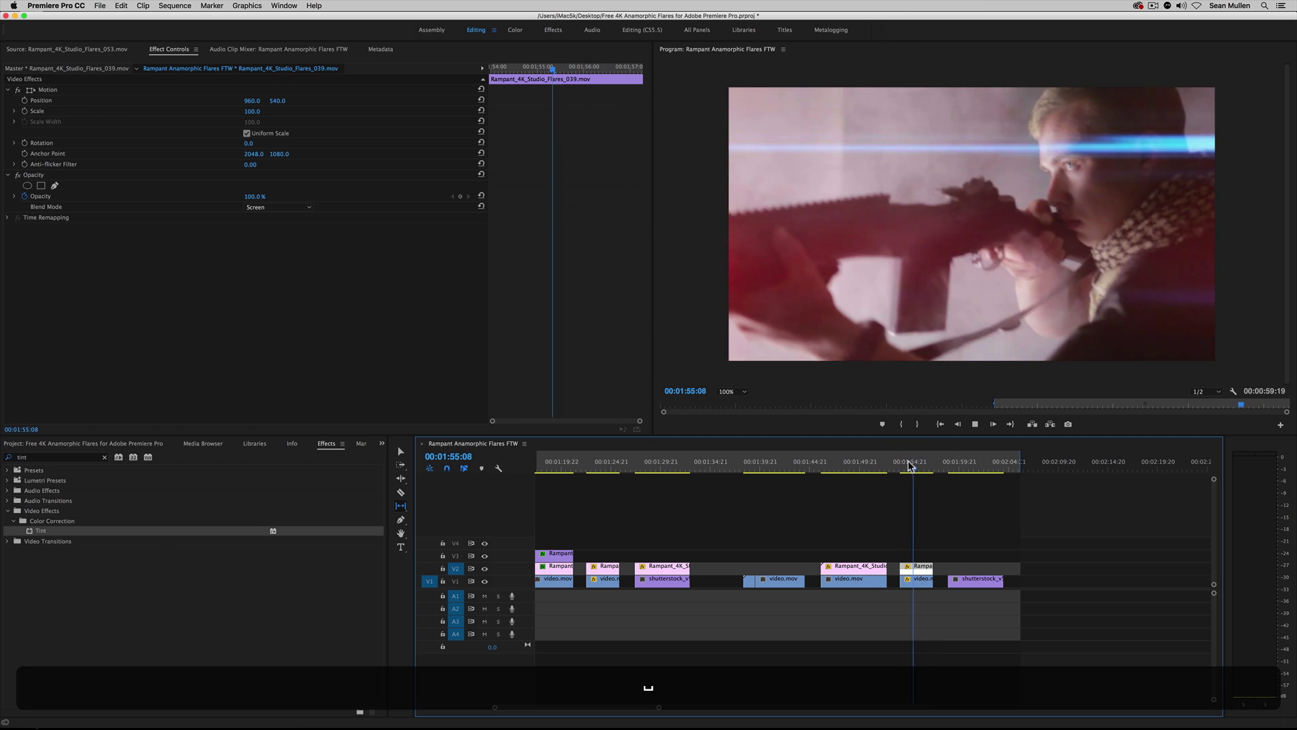
{"action": "key", "text": "space"}
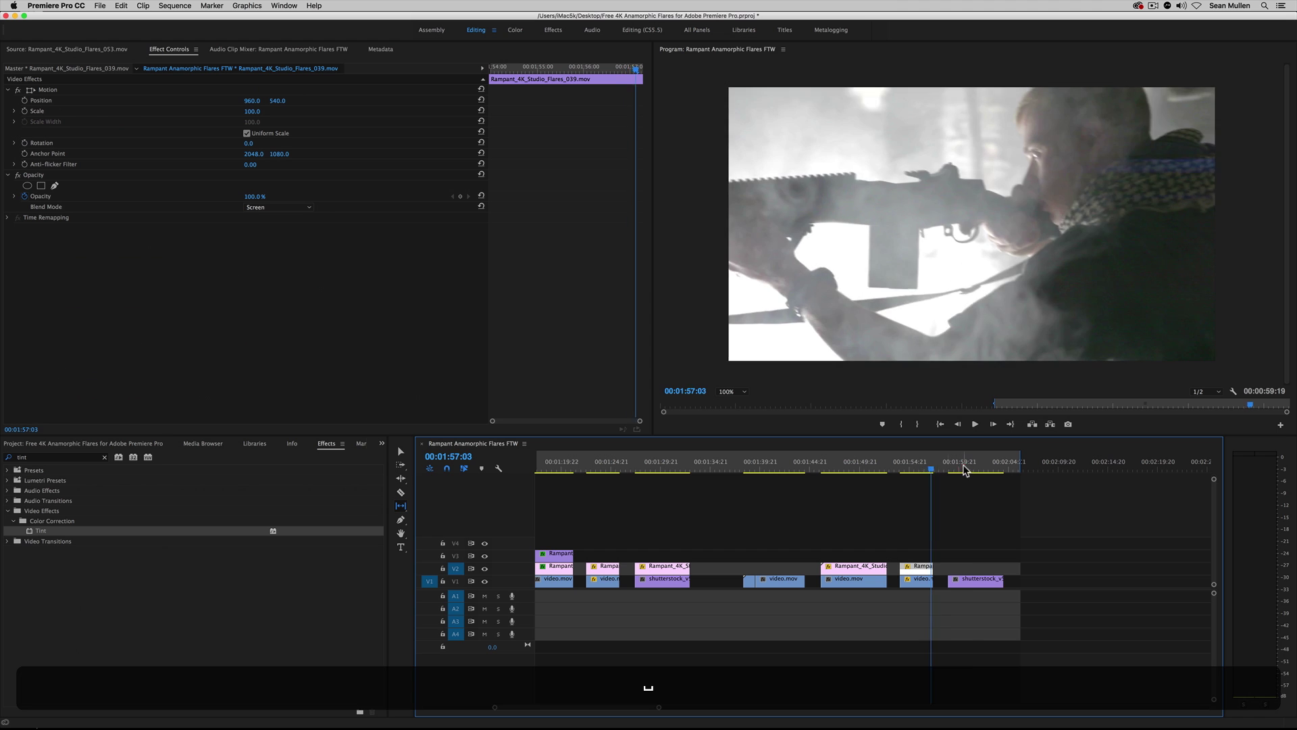
Go to 00:02:01:23 in the outstretched-arms shot and open the Rampant_4K_Studio_Flares_FREE bin, clear of the effect settings.
{"action": "left_click", "coordinate": [982, 469]}
{"action": "key", "text": "Left"}
{"action": "key", "text": "Left"}
{"action": "key", "text": "Left"}
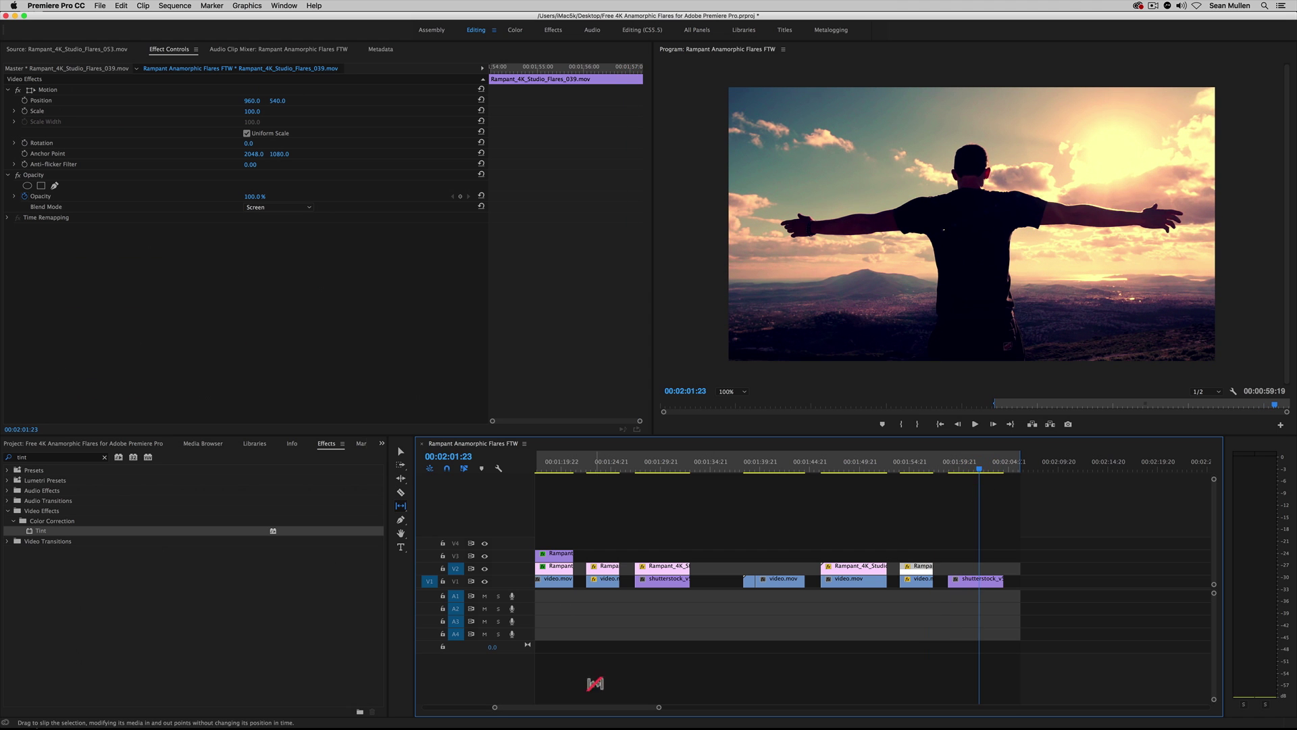
{"action": "left_click_drag", "start_coordinate": [596, 715], "coordinate": [580, 711]}
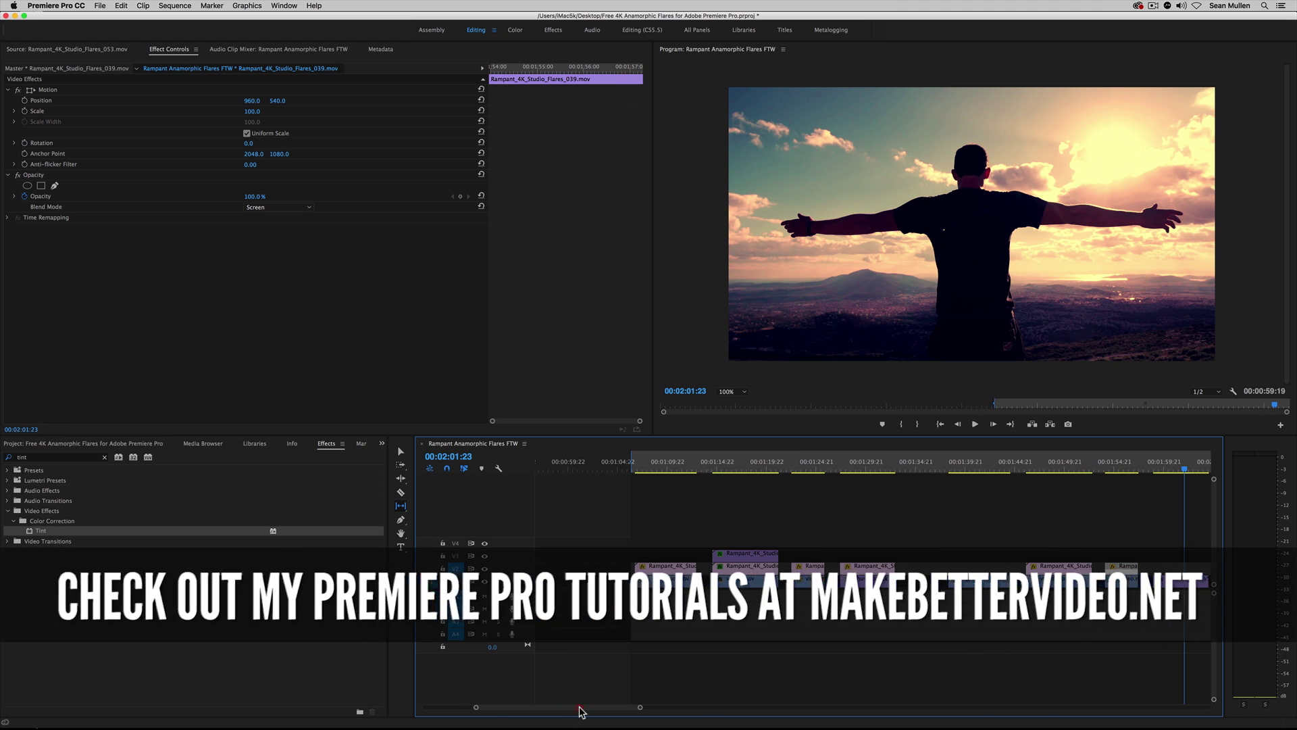
{"action": "left_click_drag", "start_coordinate": [579, 712], "coordinate": [584, 710]}
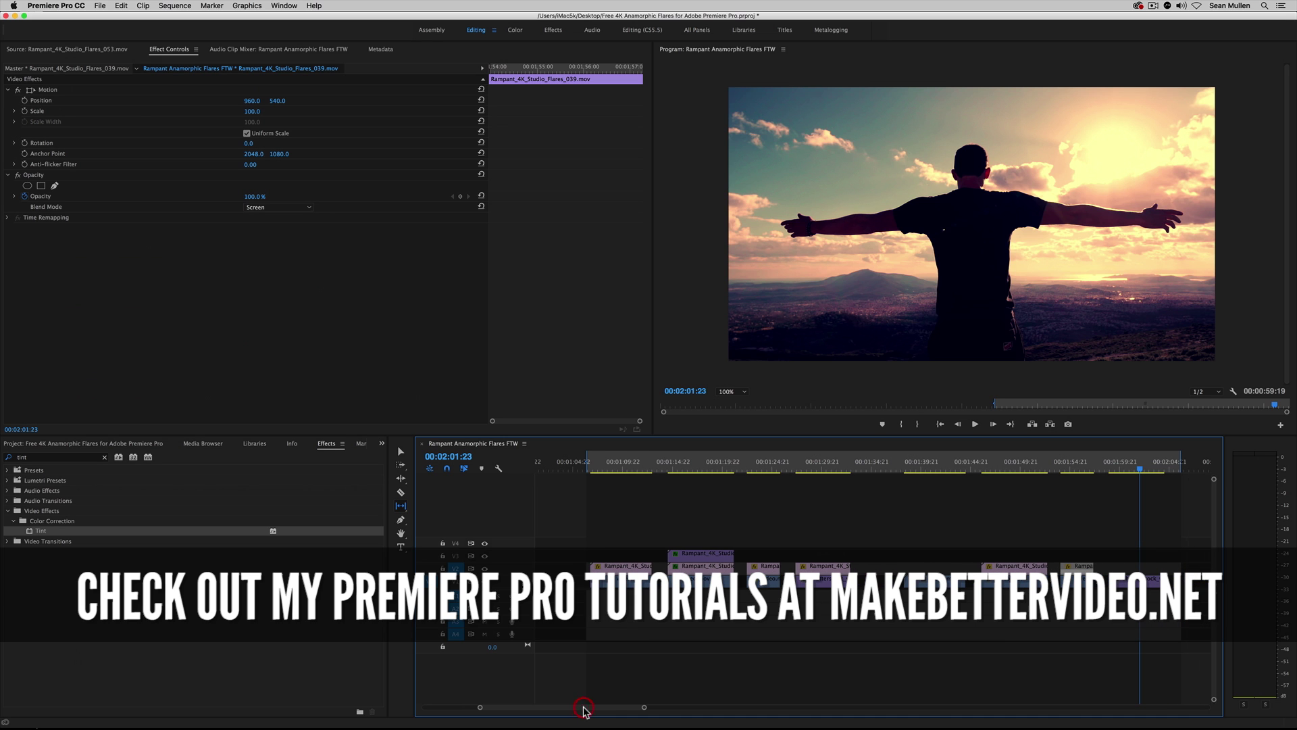
{"action": "left_click", "coordinate": [52, 446]}
{"action": "double_click", "coordinate": [263, 518]}
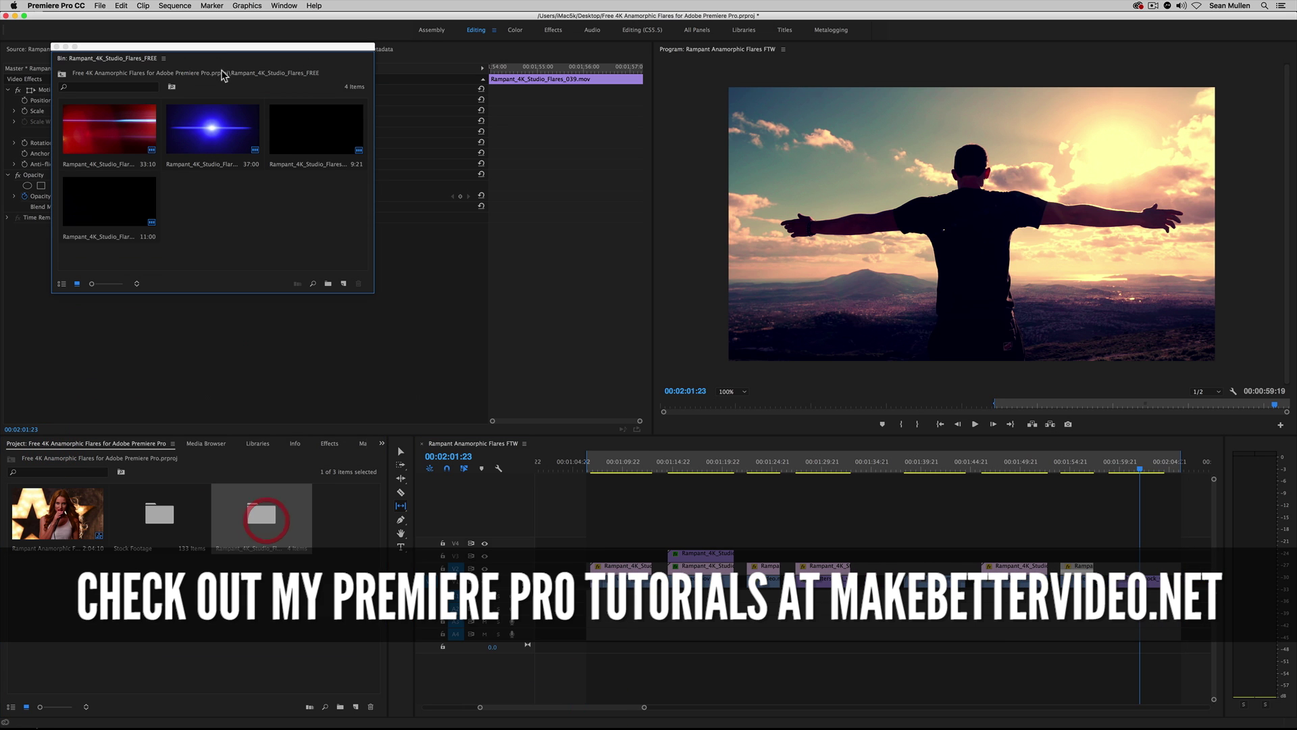
{"action": "left_click", "coordinate": [214, 49]}
{"action": "left_click_drag", "start_coordinate": [214, 51], "coordinate": [267, 451]}
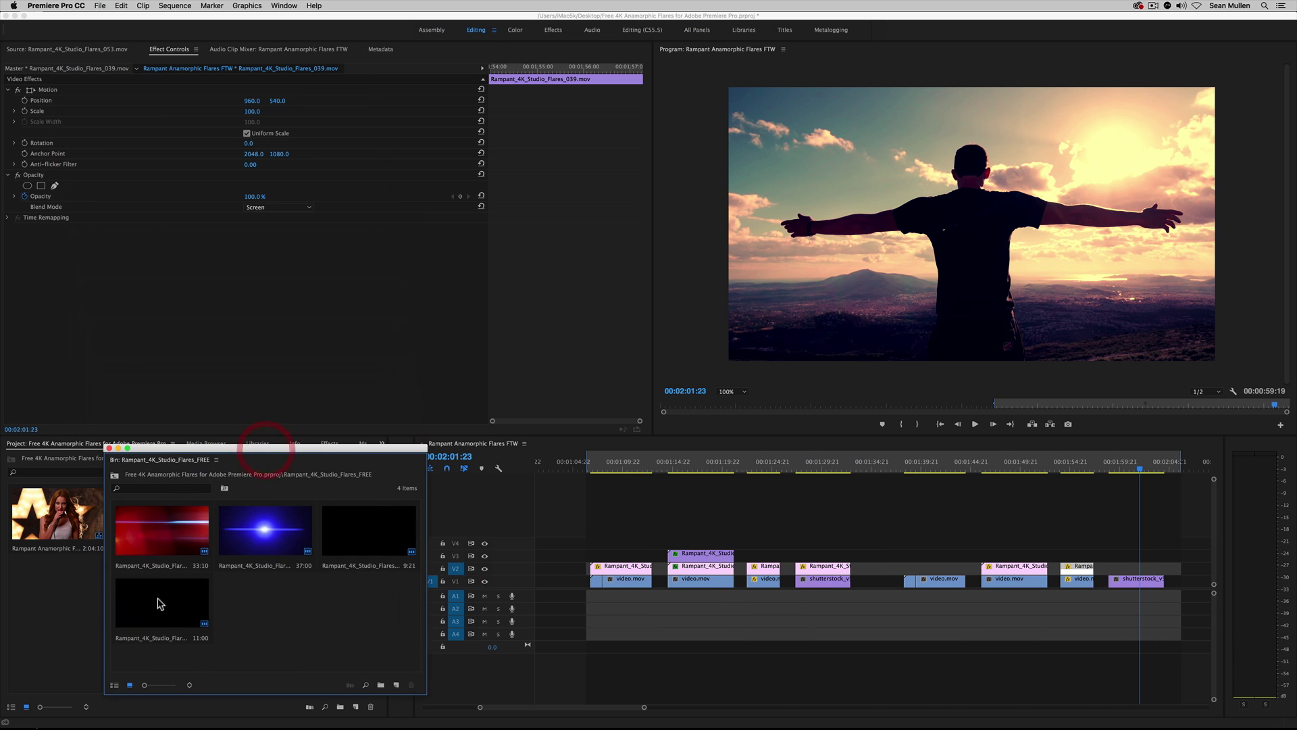
Place Rampant_4K_Studio_Flares_413 from the bin on V2 at the start of the outstretched-arms shot.
{"action": "left_click", "coordinate": [163, 606]}
{"action": "left_click_drag", "start_coordinate": [163, 610], "coordinate": [1108, 574]}
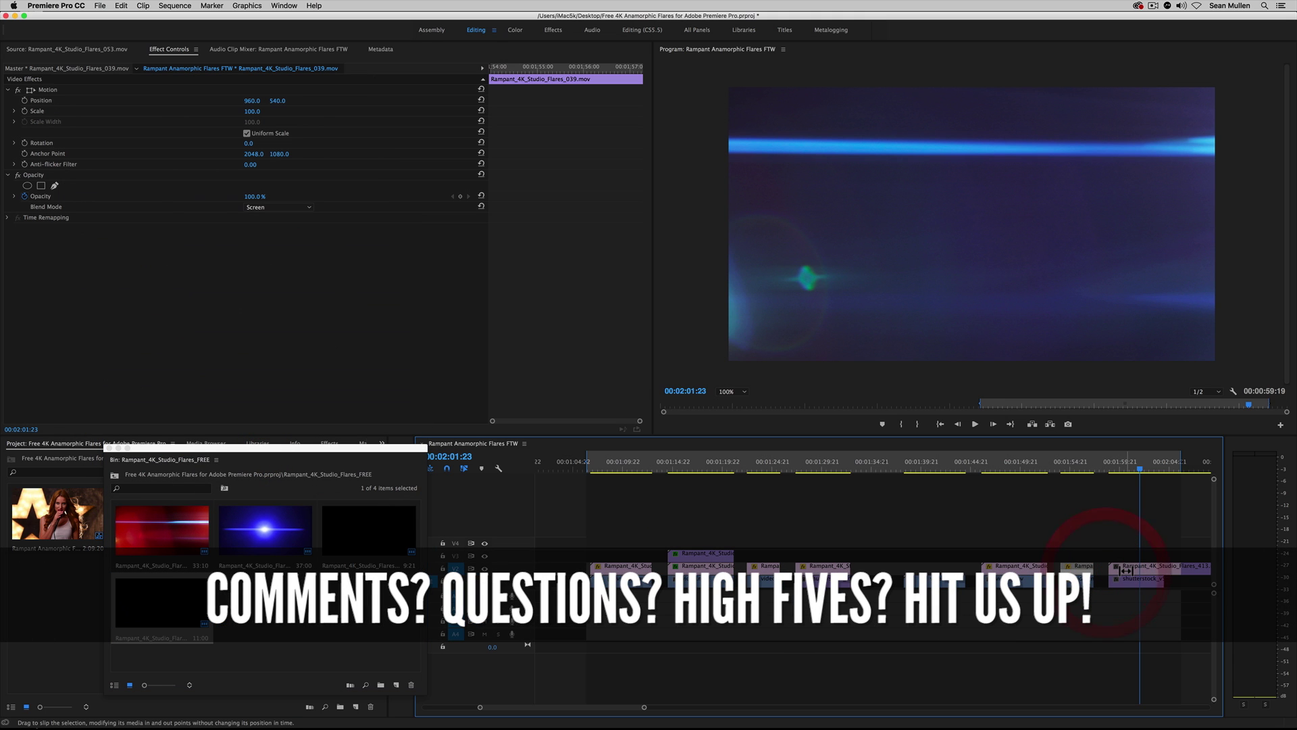
{"action": "left_click_drag", "start_coordinate": [404, 449], "coordinate": [330, 544]}
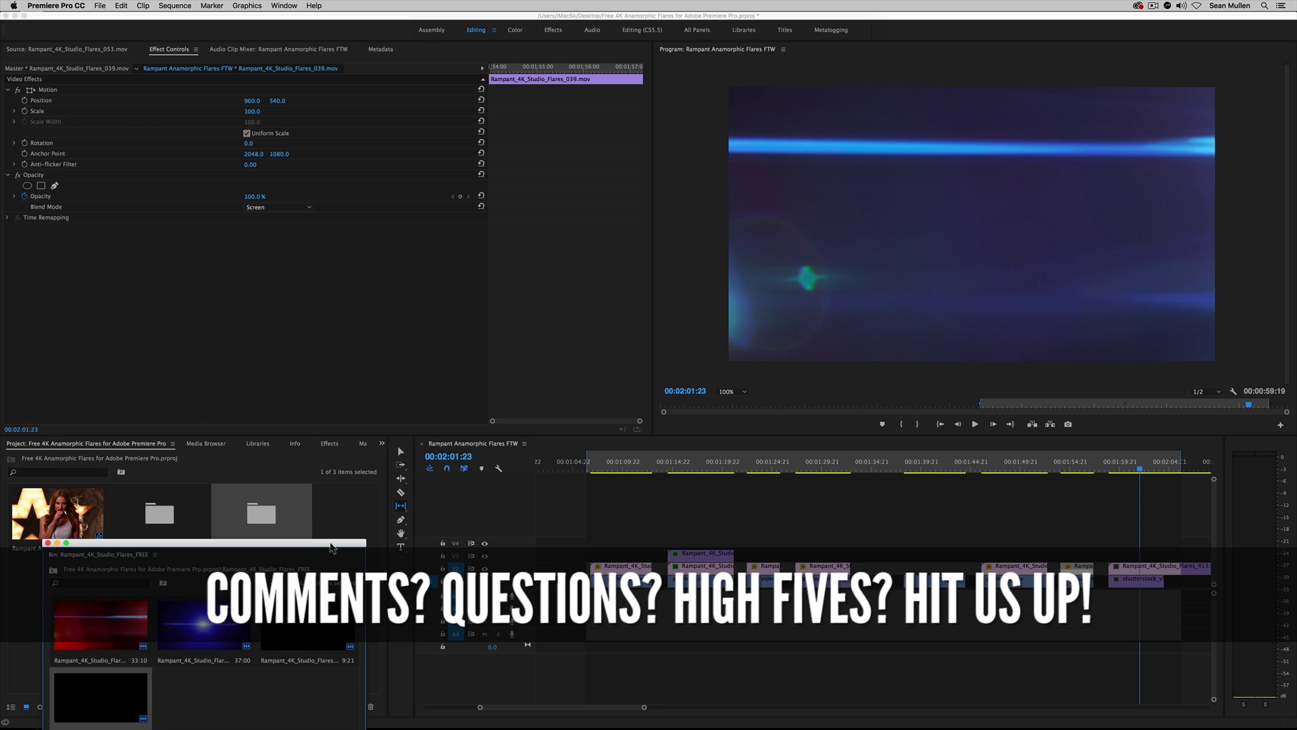
Select the flare 413 clip on V2 and show its effect controls.
{"action": "left_click", "coordinate": [402, 453]}
{"action": "left_click", "coordinate": [1142, 569]}
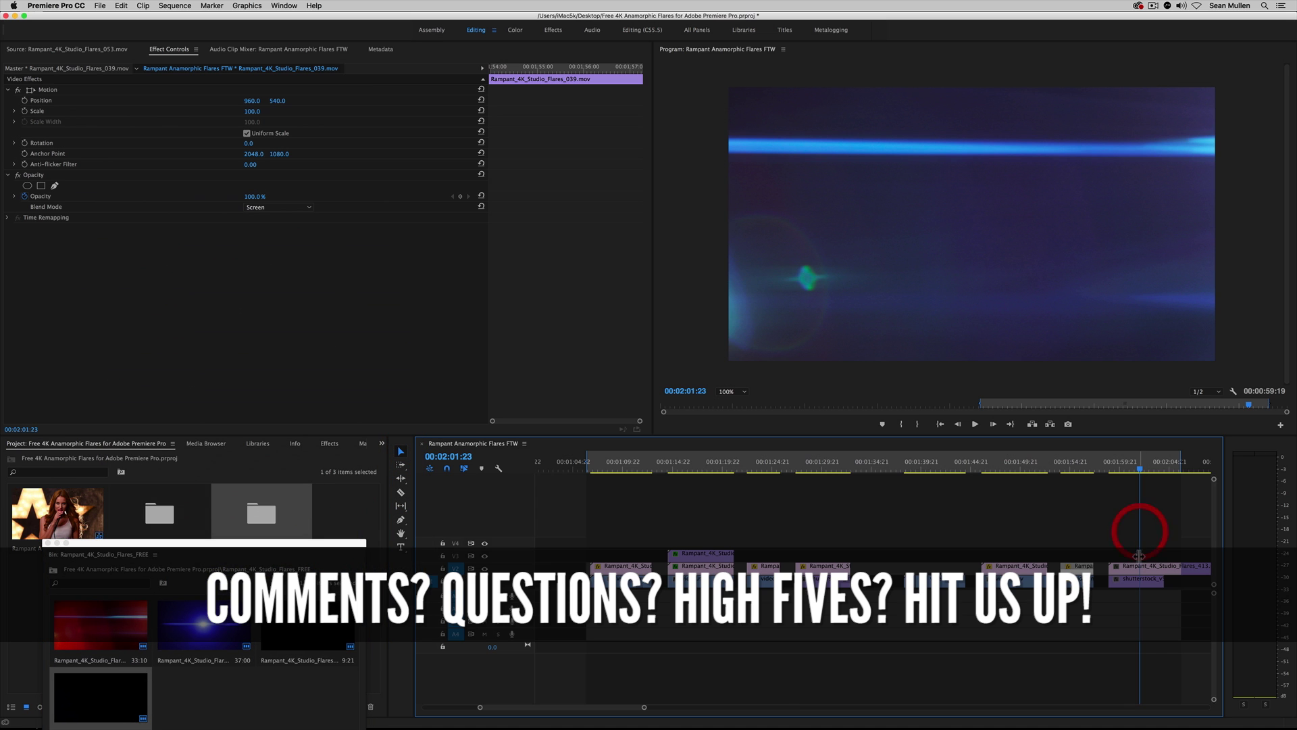
{"action": "key", "text": "shift+5"}
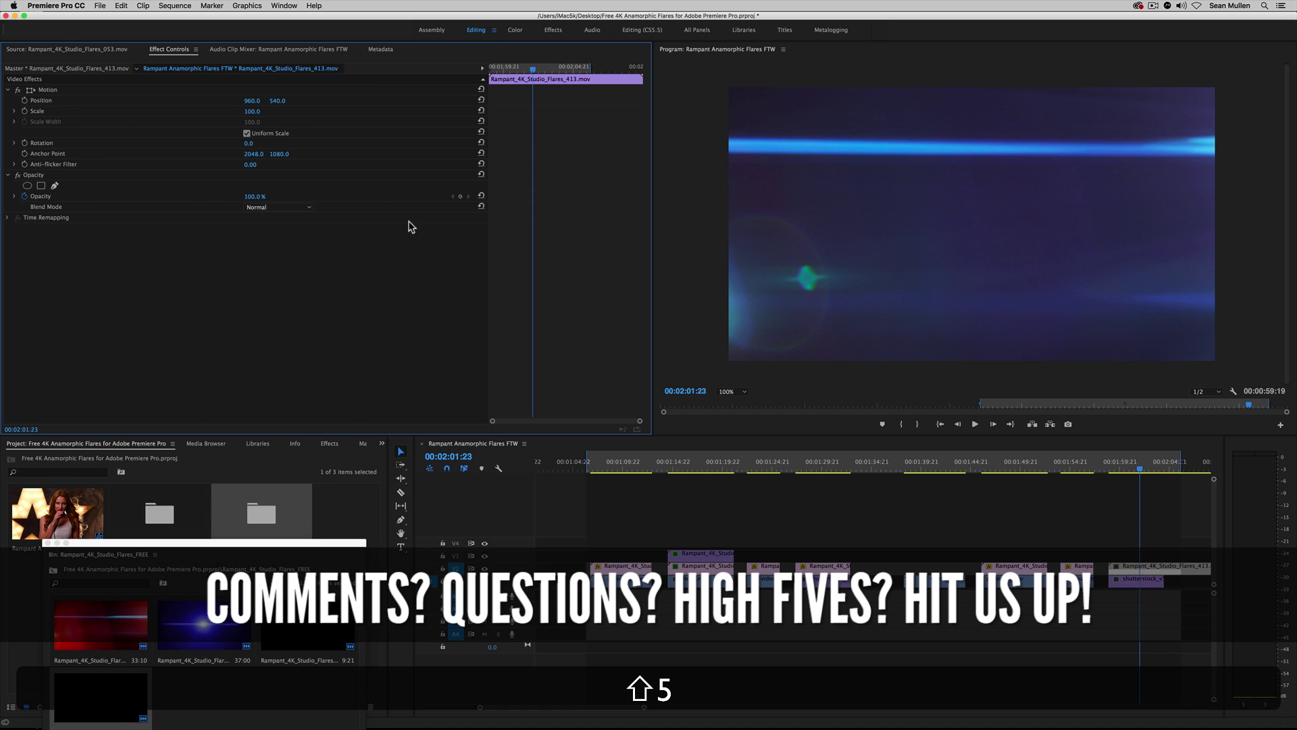